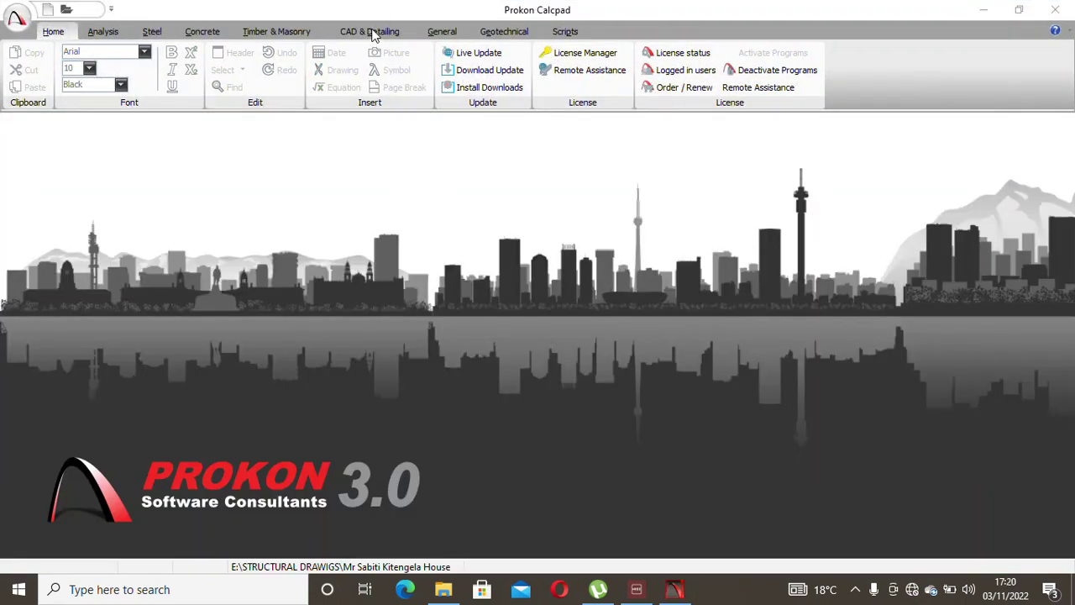
# Launch the Padds CAD module in a maximized window and create a new blank drawing.
pyautogui.click(372, 34)
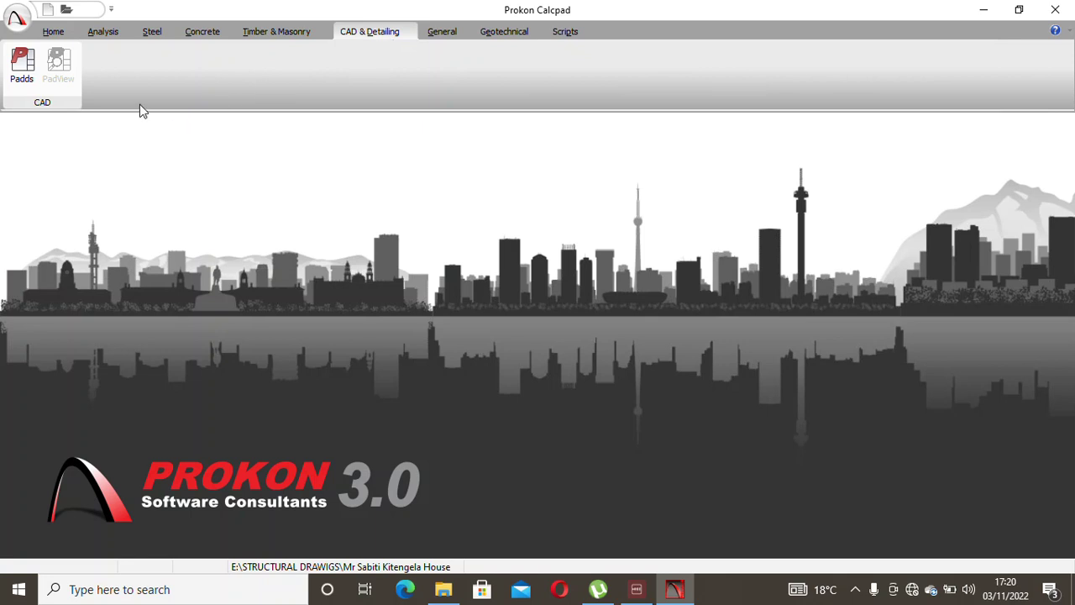
pyautogui.click(25, 72)
pyautogui.moveTo(729, 585)
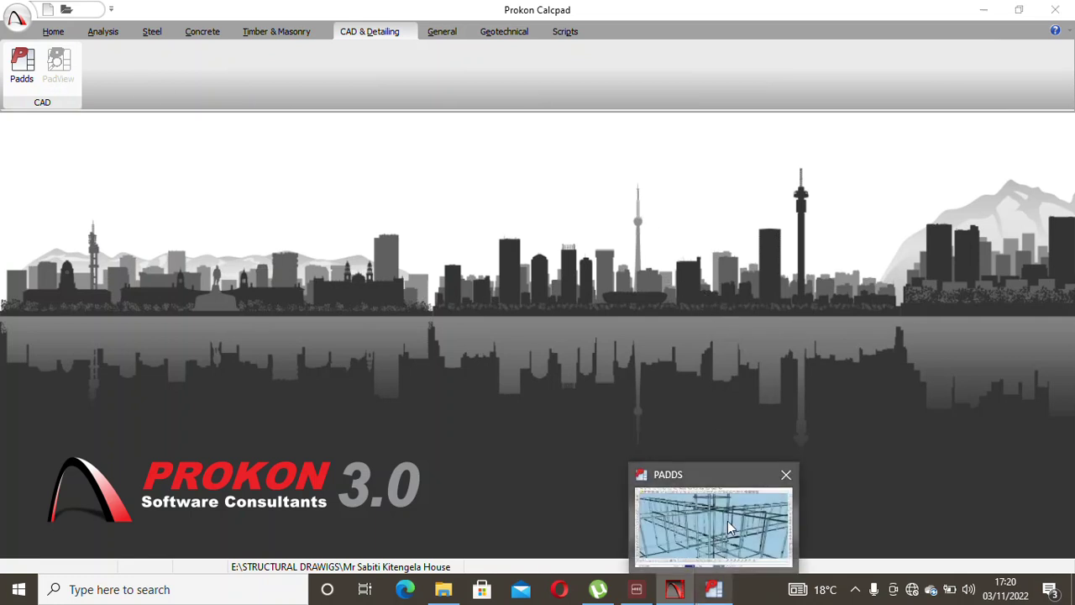
pyautogui.click(729, 525)
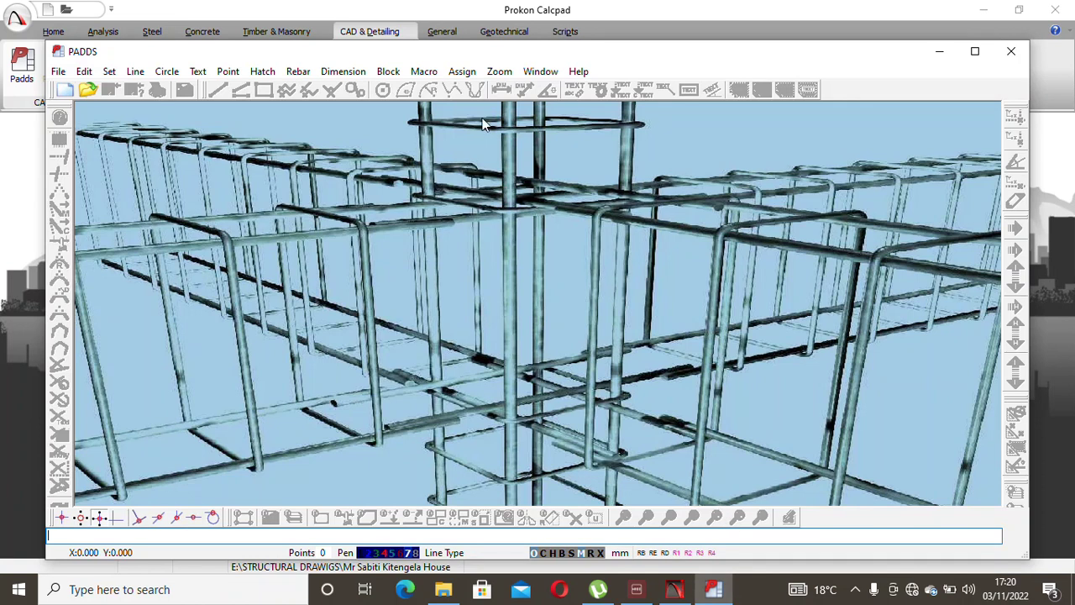
pyautogui.click(976, 51)
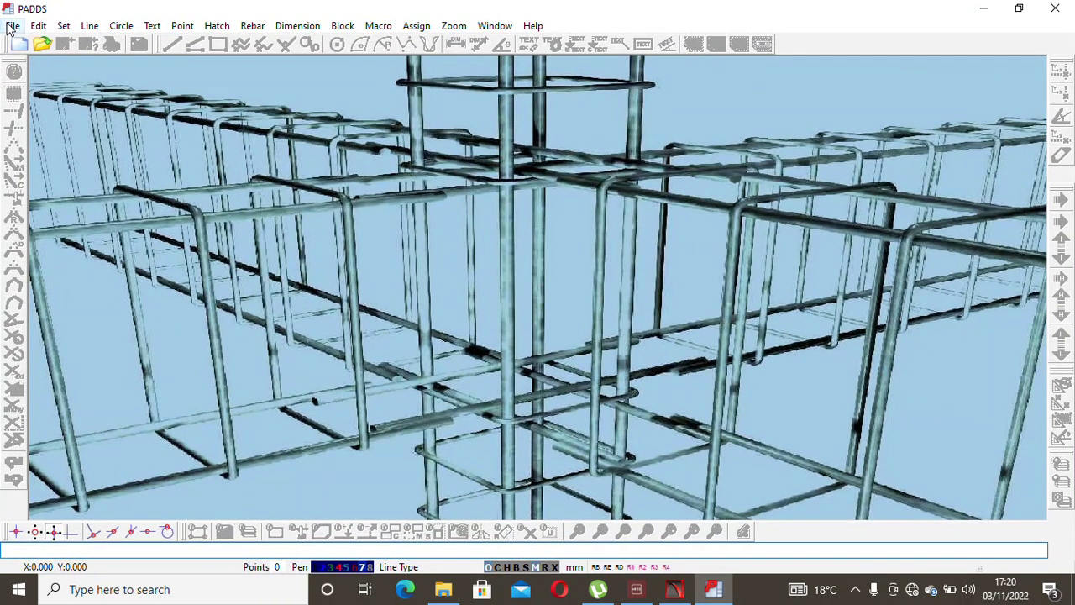
pyautogui.click(13, 25)
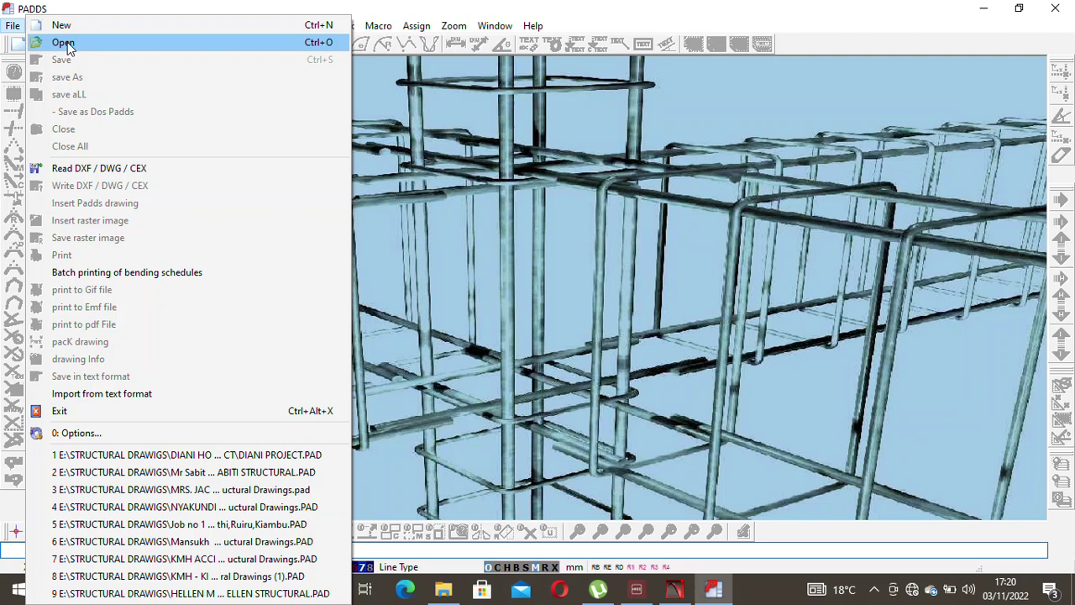
pyautogui.click(68, 28)
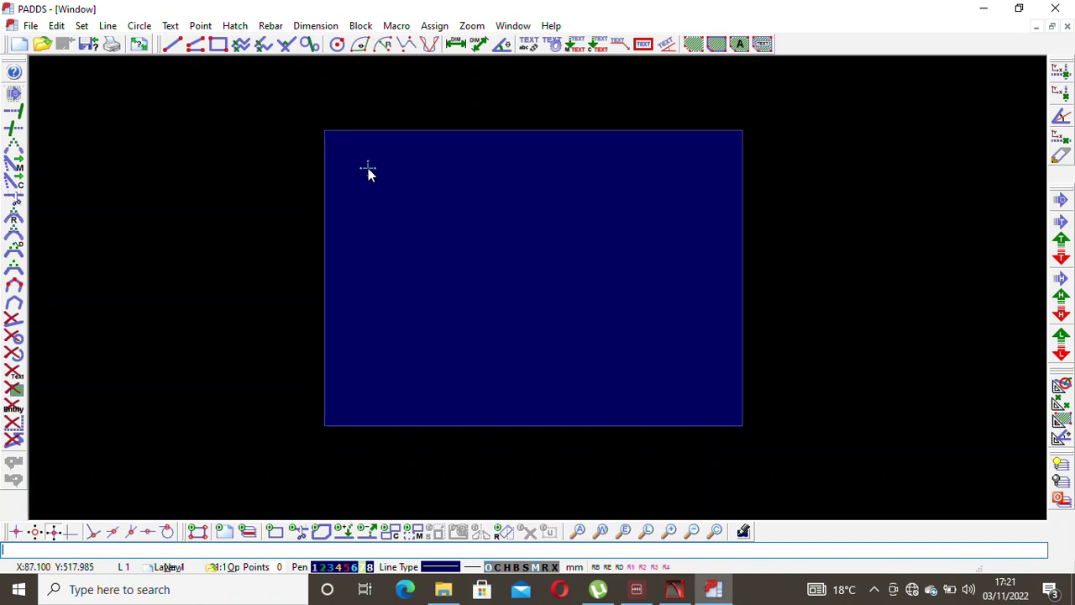
pyautogui.click(31, 26)
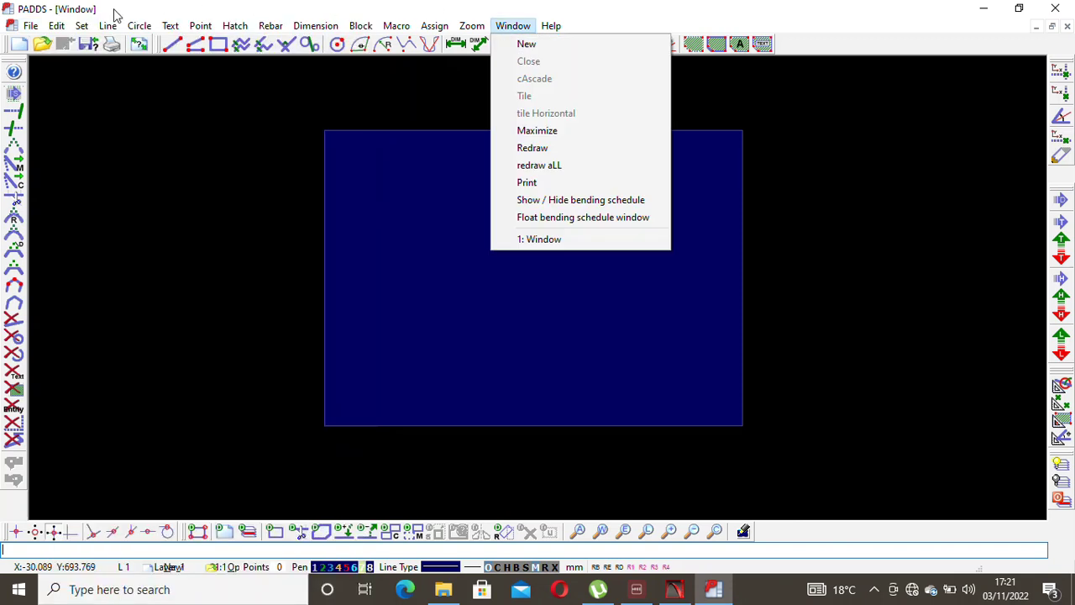
pyautogui.moveTo(60, 22)
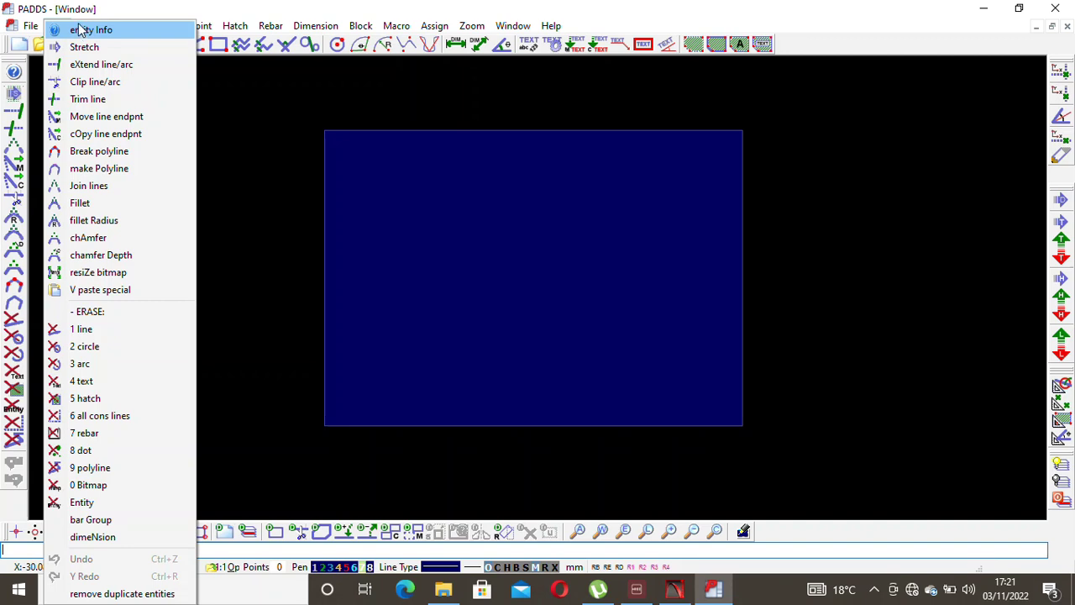
pyautogui.moveTo(170, 25)
pyautogui.click(377, 180)
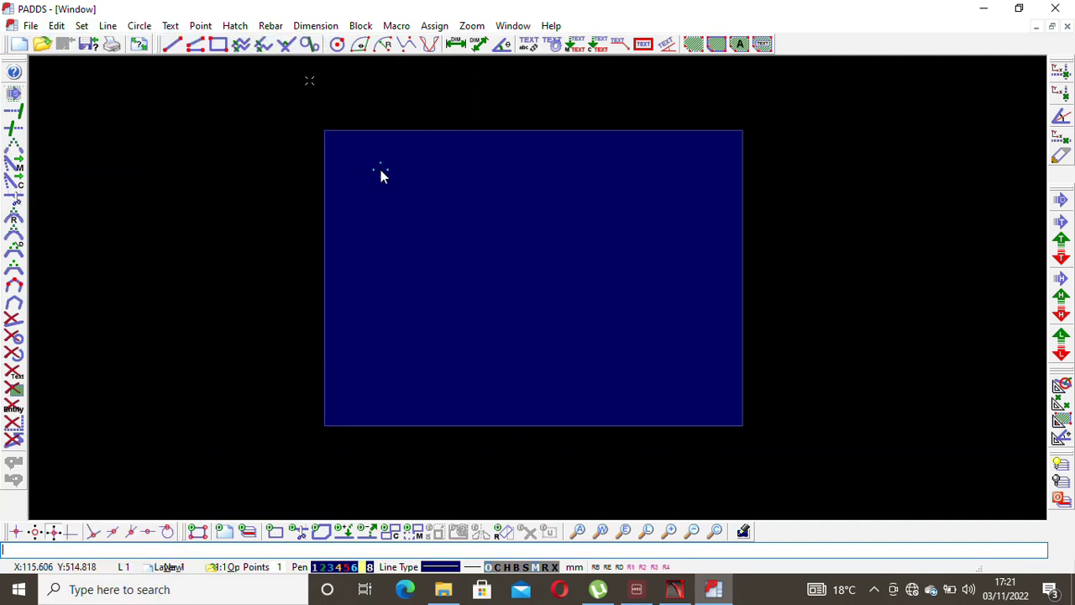
pyautogui.rightClick(352, 167)
pyautogui.click(398, 193)
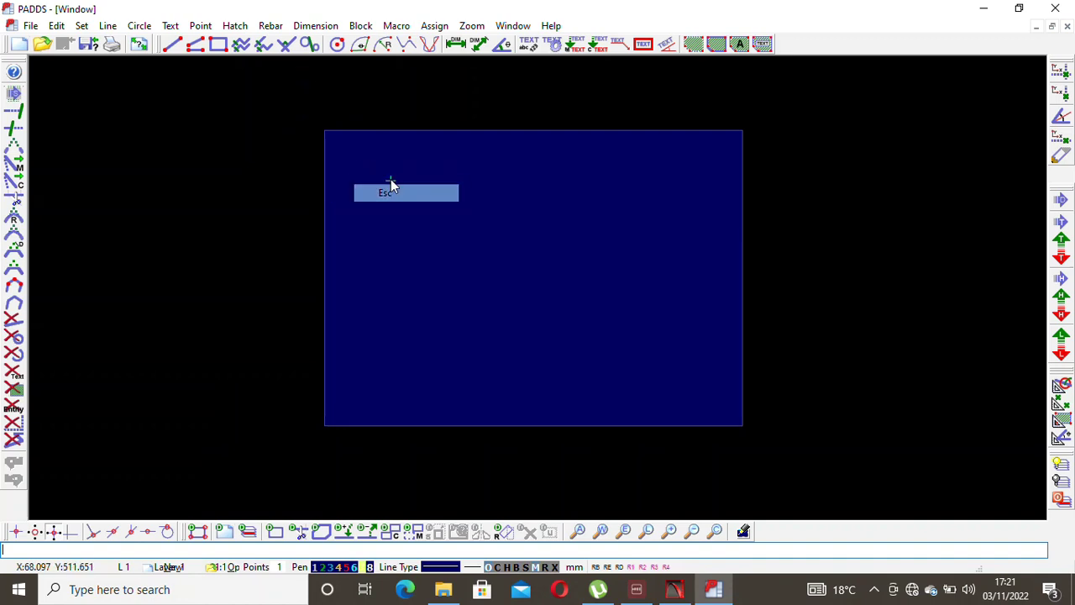
# Place the text WORD on the drawing sheet at about X 220.5, Y 429.5.
pyautogui.click(417, 217)
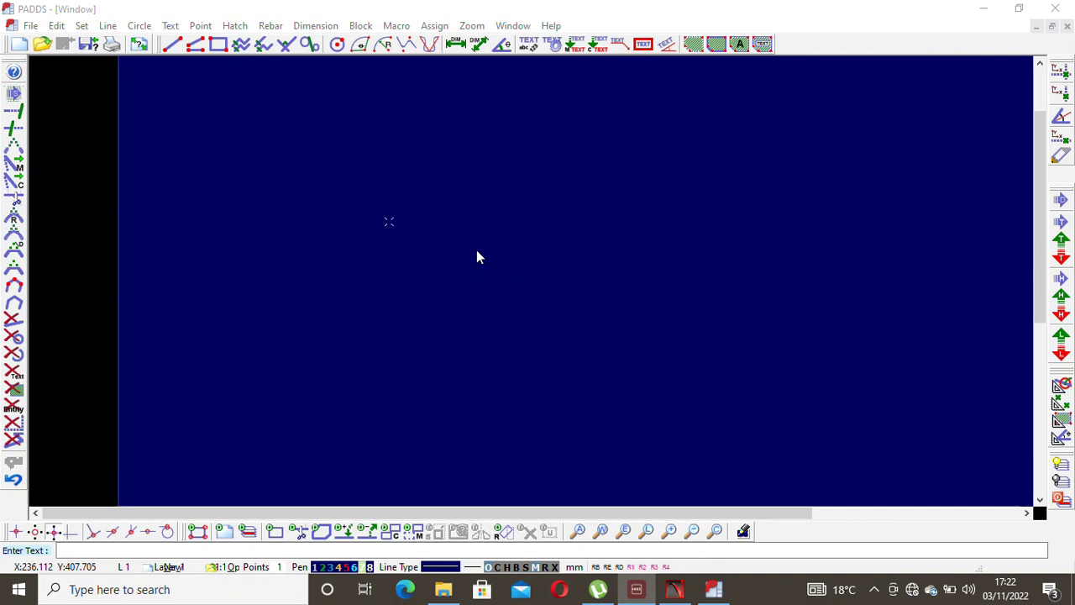
pyautogui.write('W')
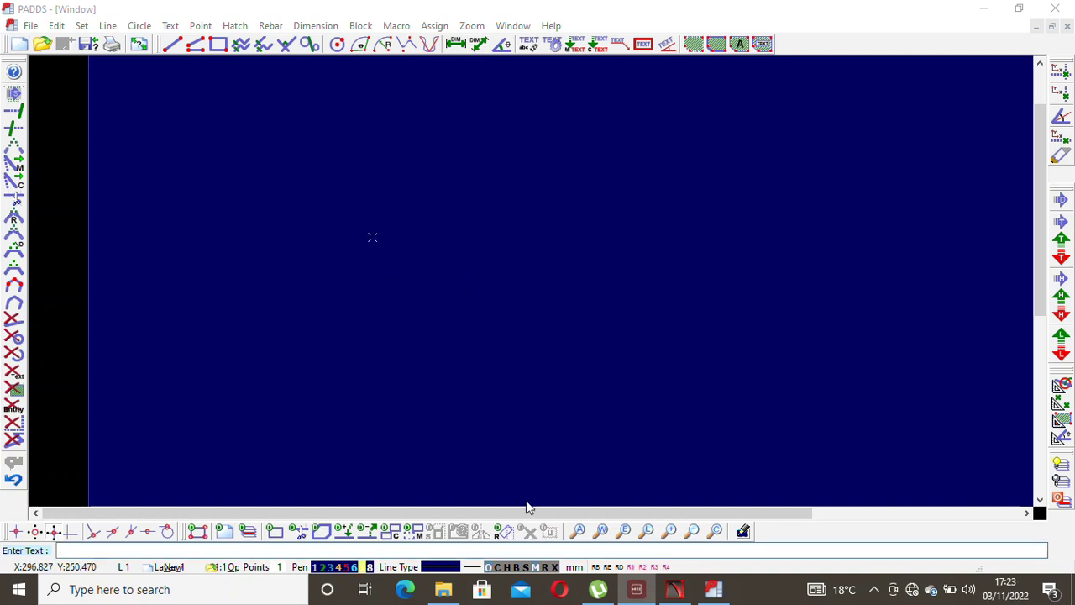
pyautogui.rightClick(482, 216)
pyautogui.click(516, 226)
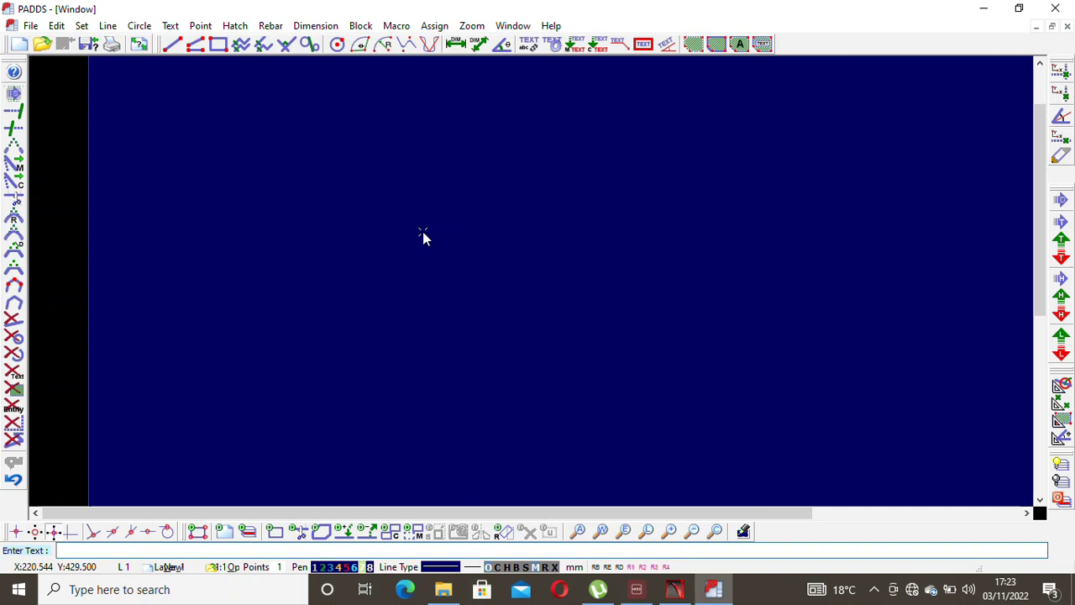
pyautogui.write('WORD')
pyautogui.click(424, 239)
pyautogui.scroll(1, 423, 183)
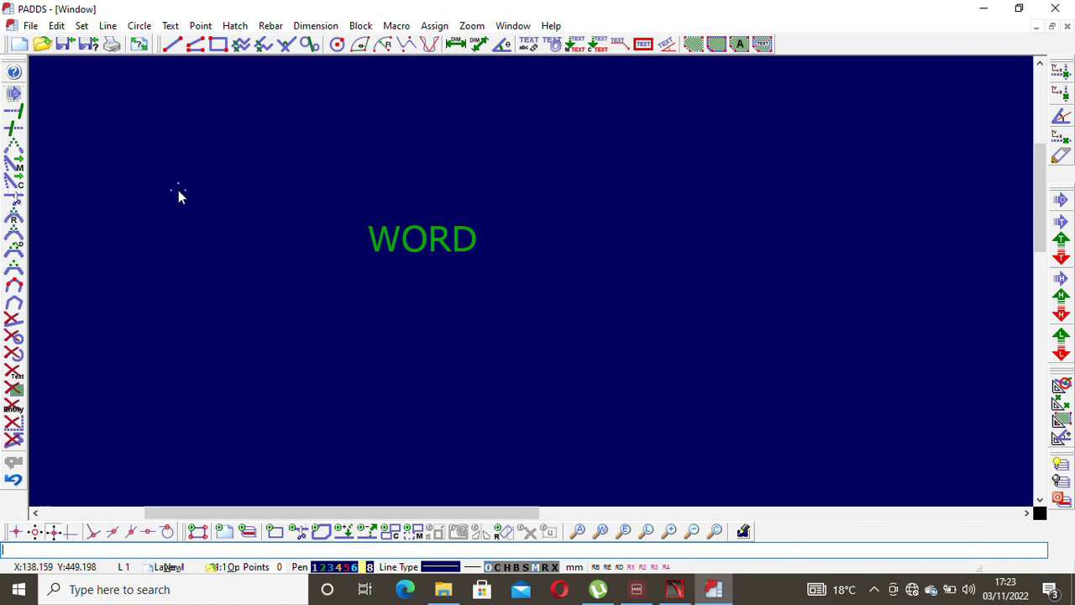
# Use entity Info on the WORD text to change its content to NAME.
pyautogui.click(57, 26)
pyautogui.click(116, 30)
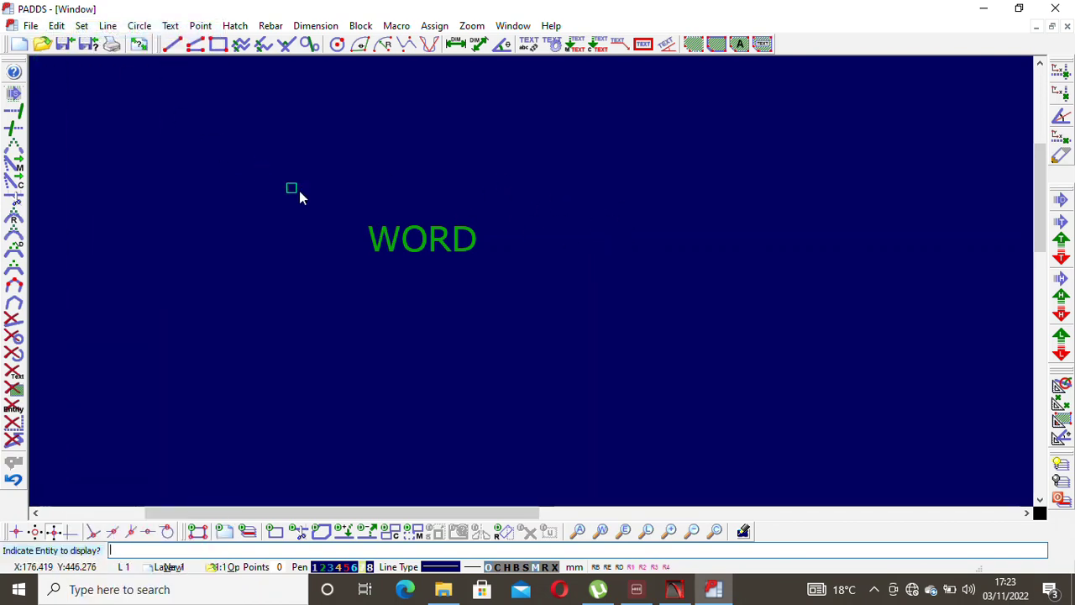
pyautogui.click(418, 240)
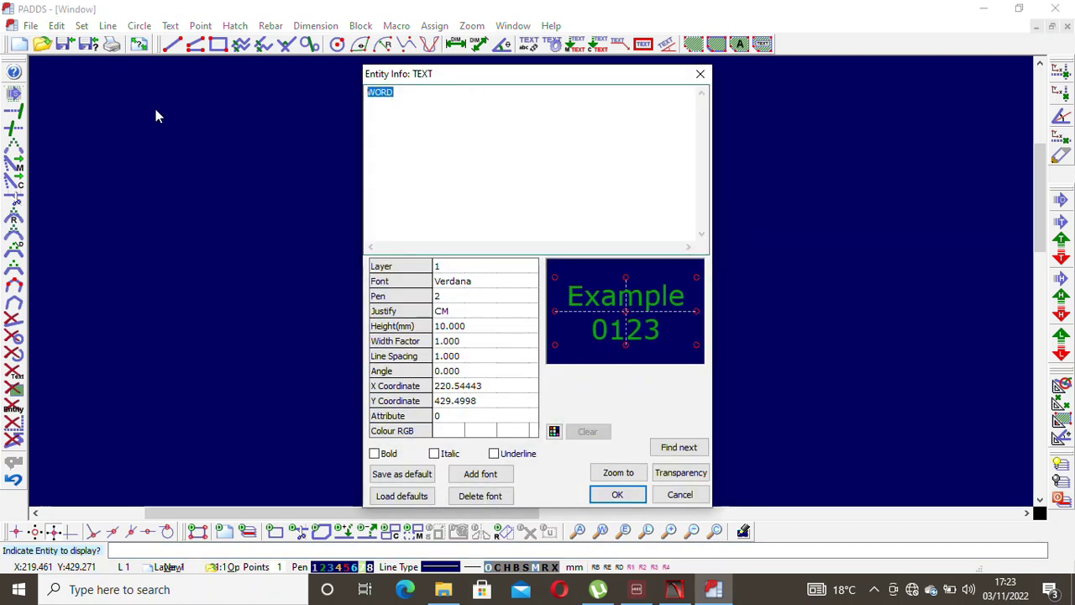
pyautogui.write('NAME')
pyautogui.click(617, 494)
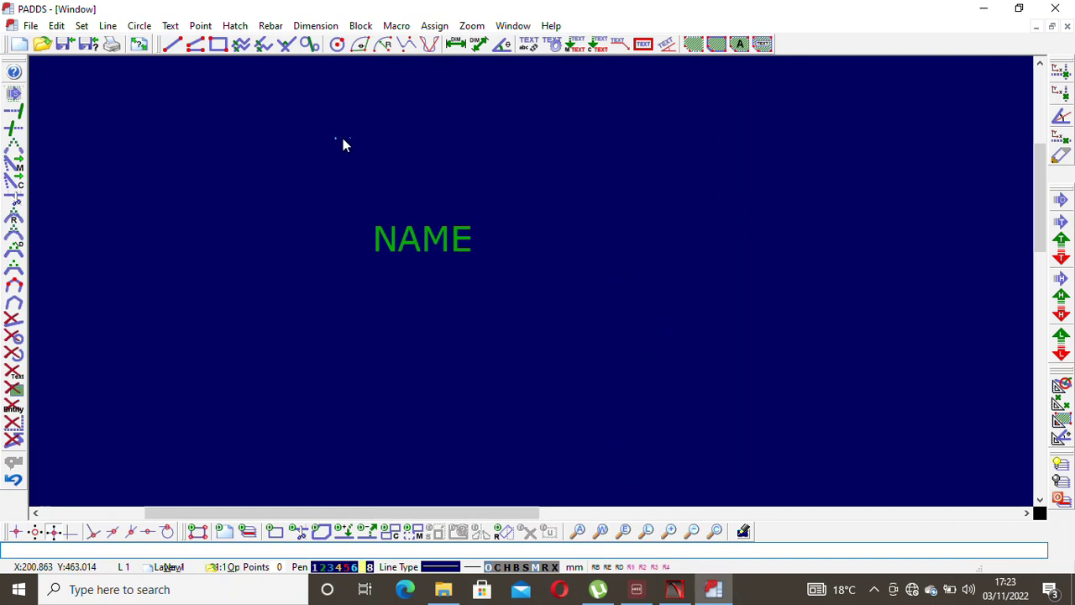
pyautogui.scroll(-2, 568, 262)
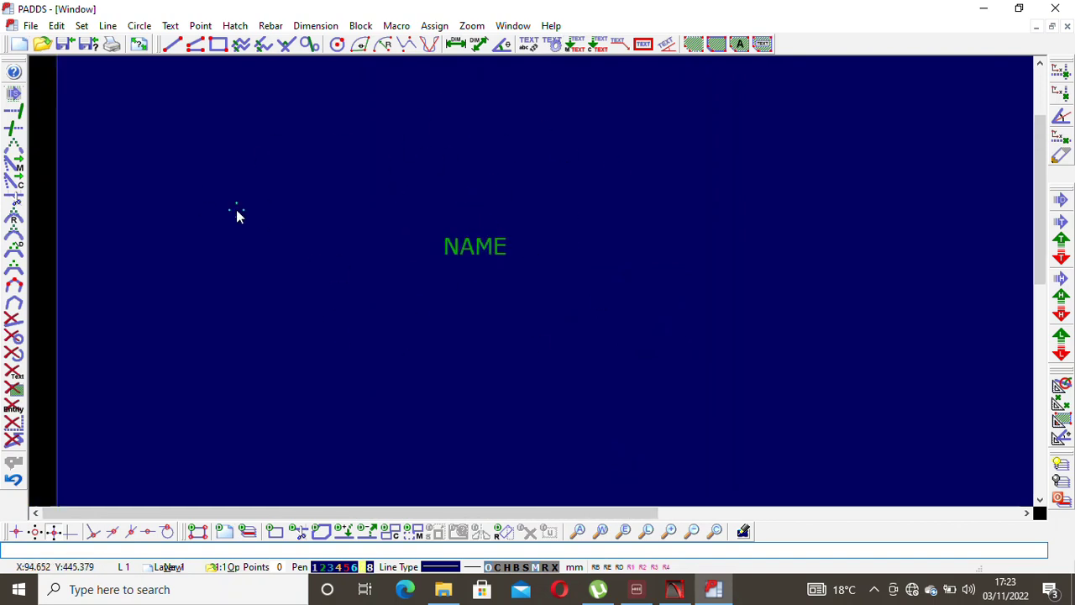
pyautogui.click(56, 25)
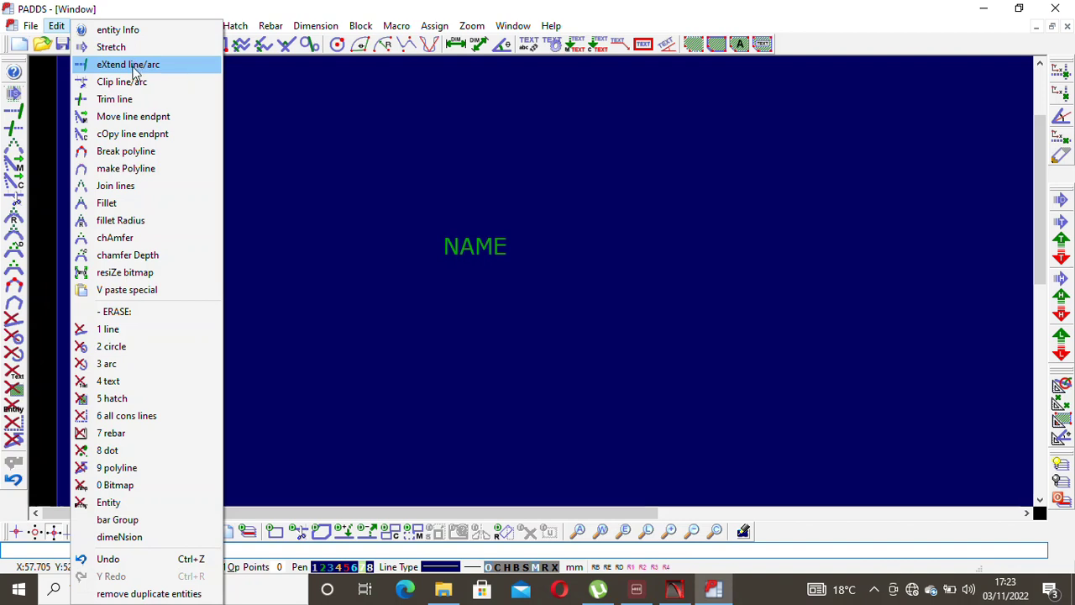
pyautogui.click(135, 65)
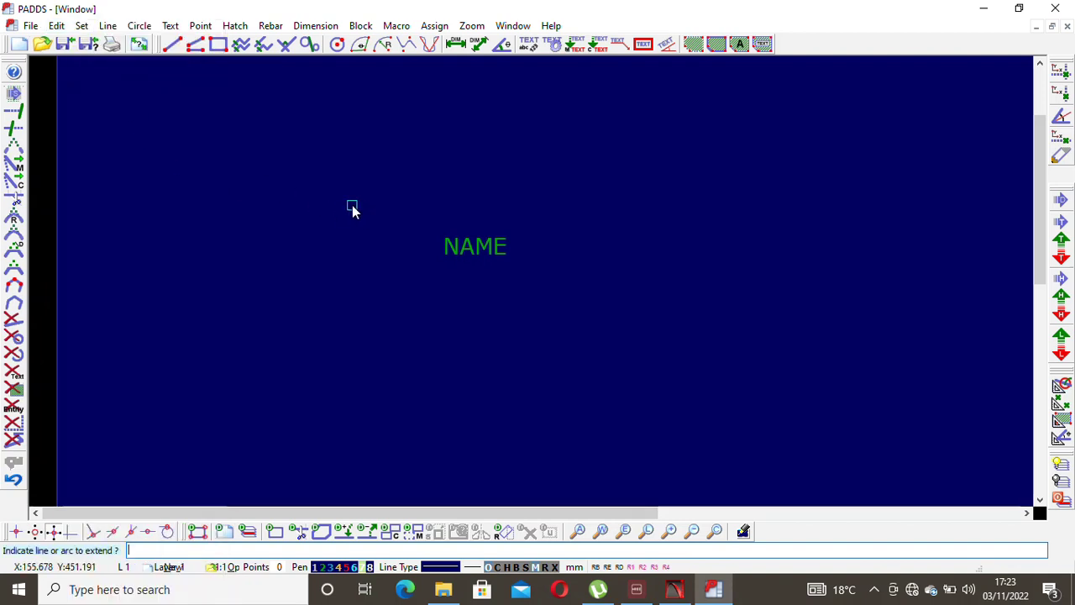
pyautogui.rightClick(289, 156)
pyautogui.click(330, 167)
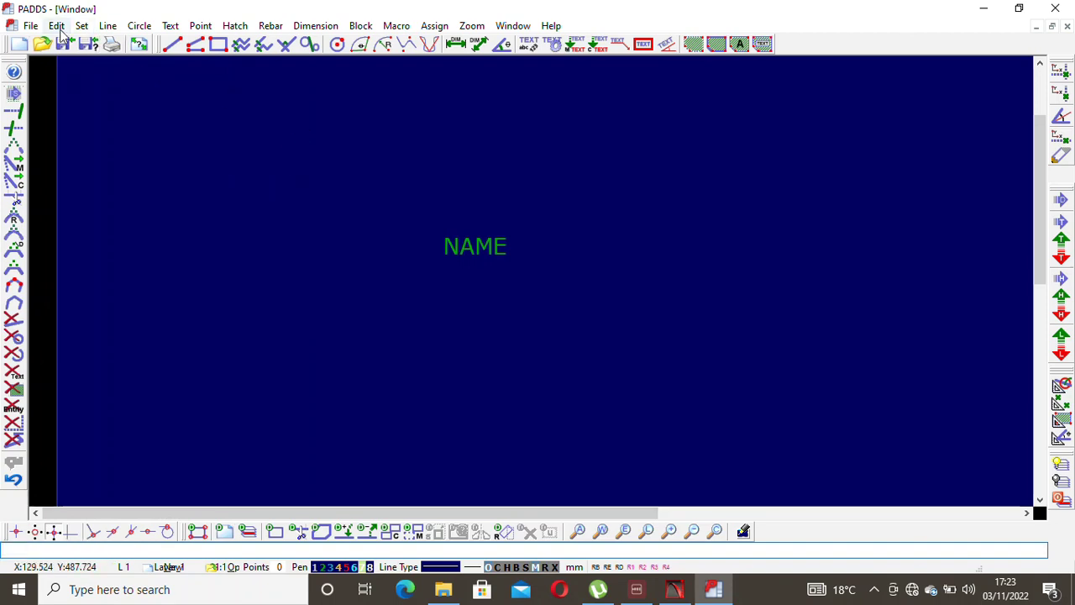
pyautogui.click(56, 25)
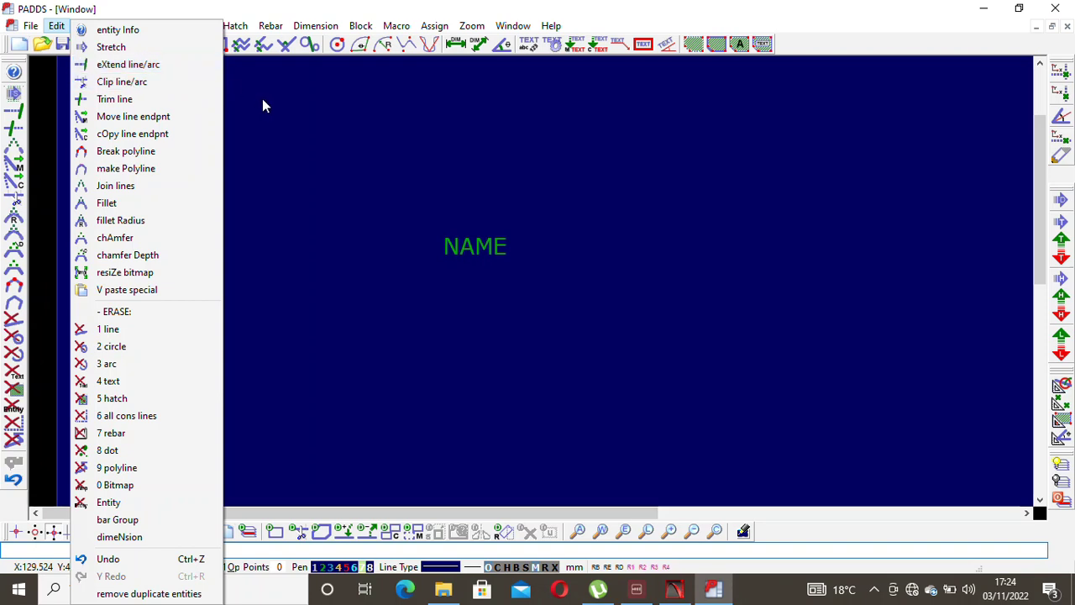
pyautogui.click(303, 137)
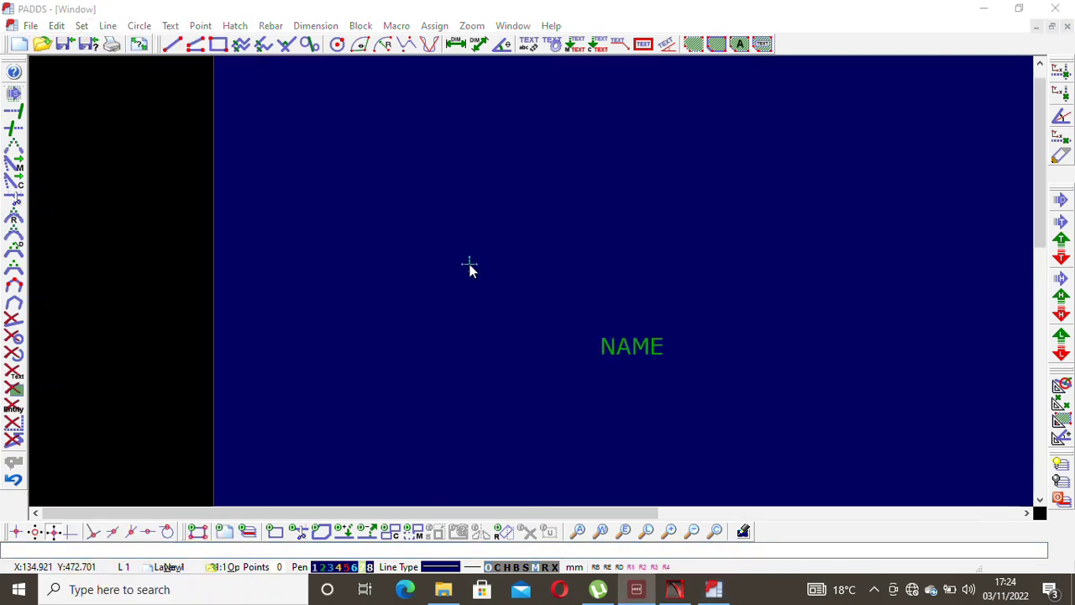
# Draw a horizontal line between two points above the NAME text, near the sheet's upper left corner.
pyautogui.scroll(-1, 446, 196)
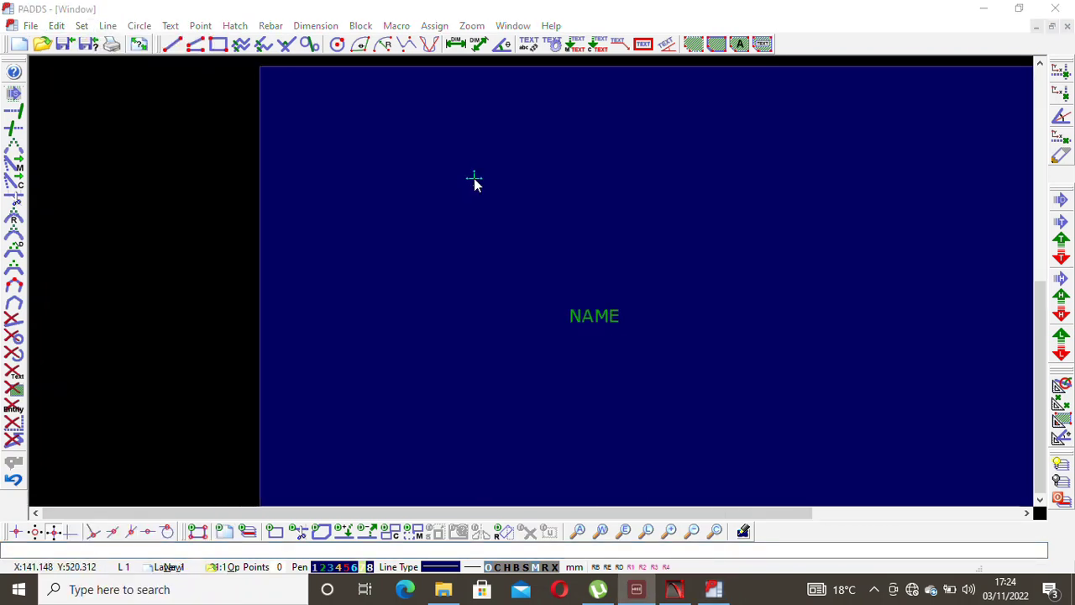
pyautogui.click(359, 179)
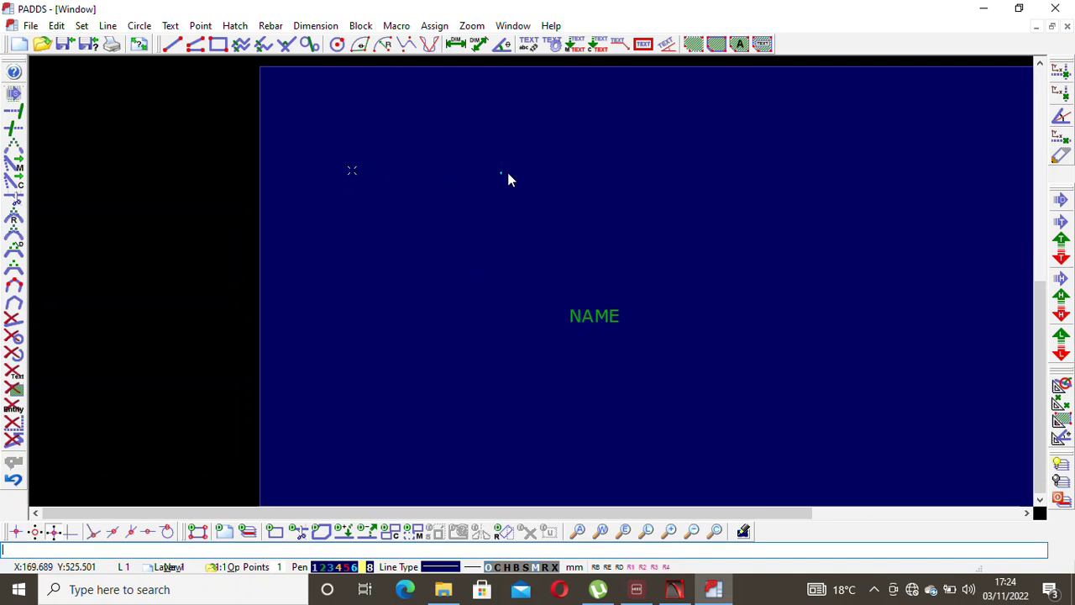
pyautogui.click(552, 175)
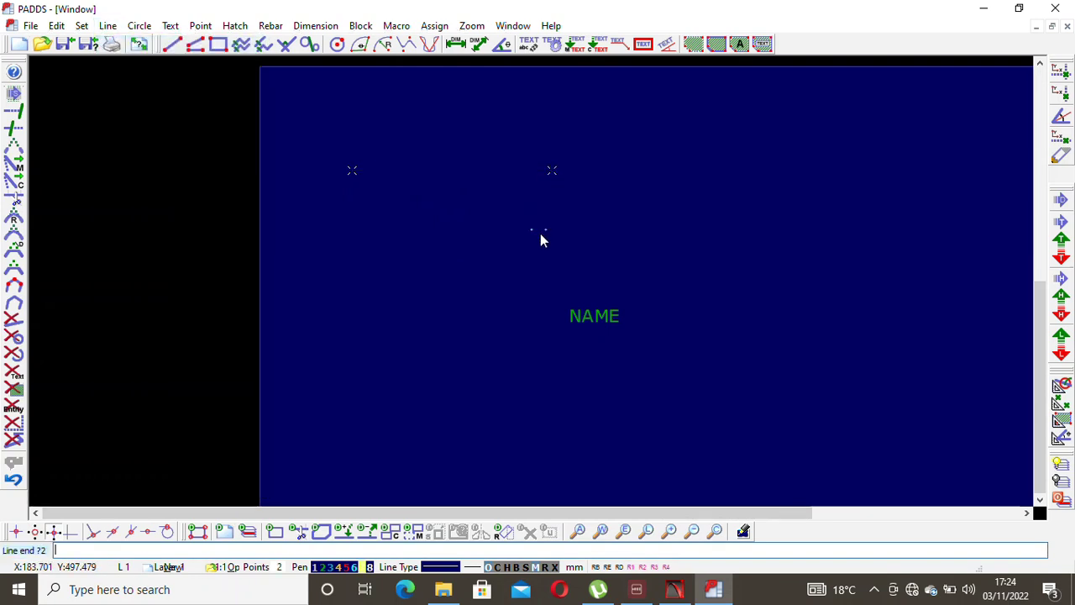
pyautogui.rightClick(551, 247)
pyautogui.click(558, 252)
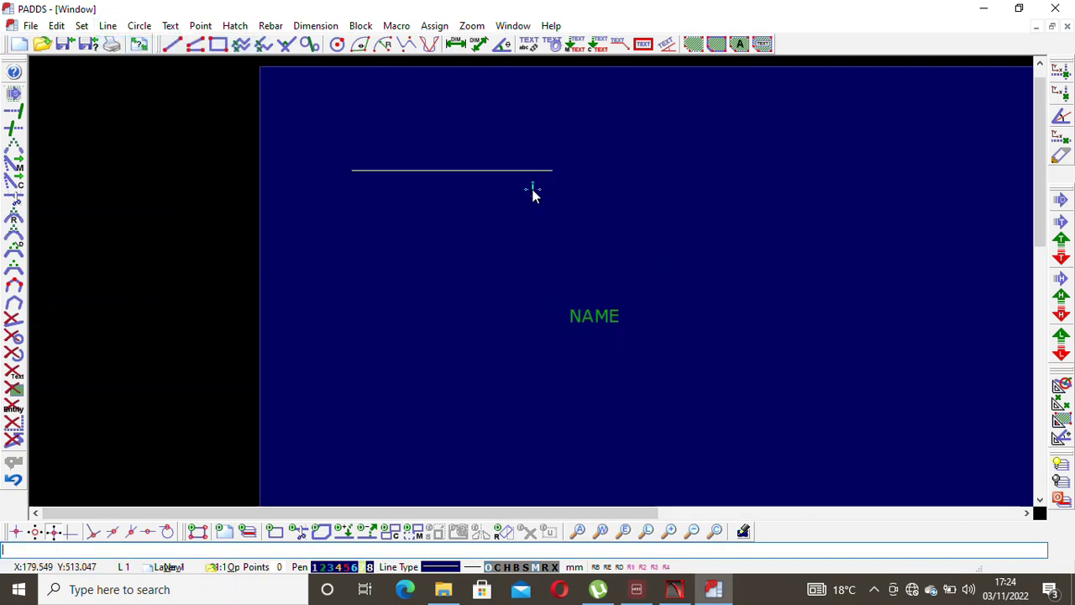
# Extend the horizontal line's right end to a new endpoint well past the NAME text.
pyautogui.scroll(1, 534, 192)
pyautogui.scroll(-2, 553, 187)
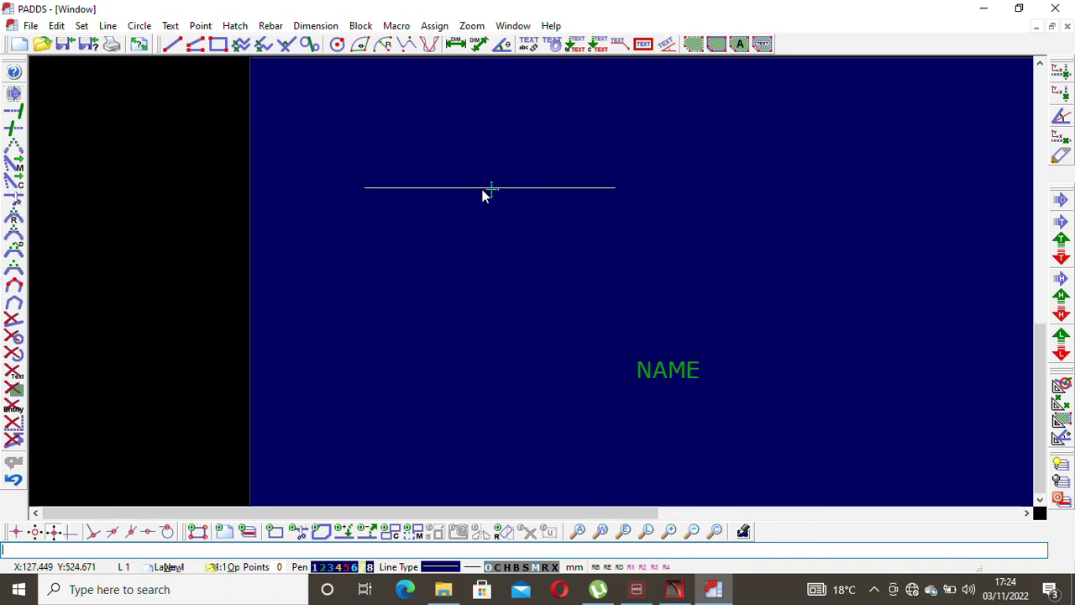
pyautogui.click(56, 27)
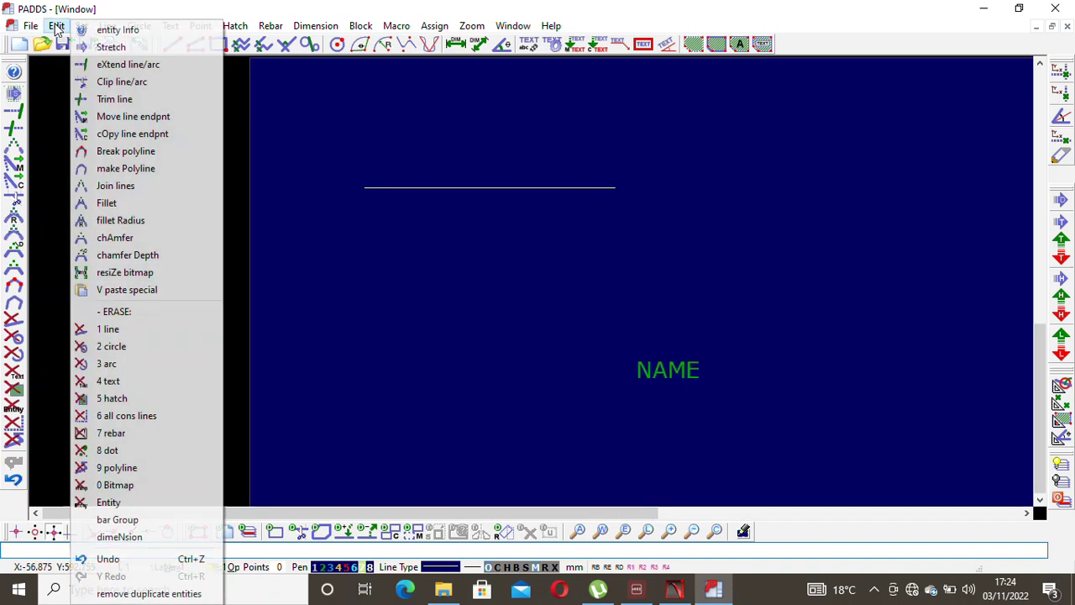
pyautogui.click(134, 67)
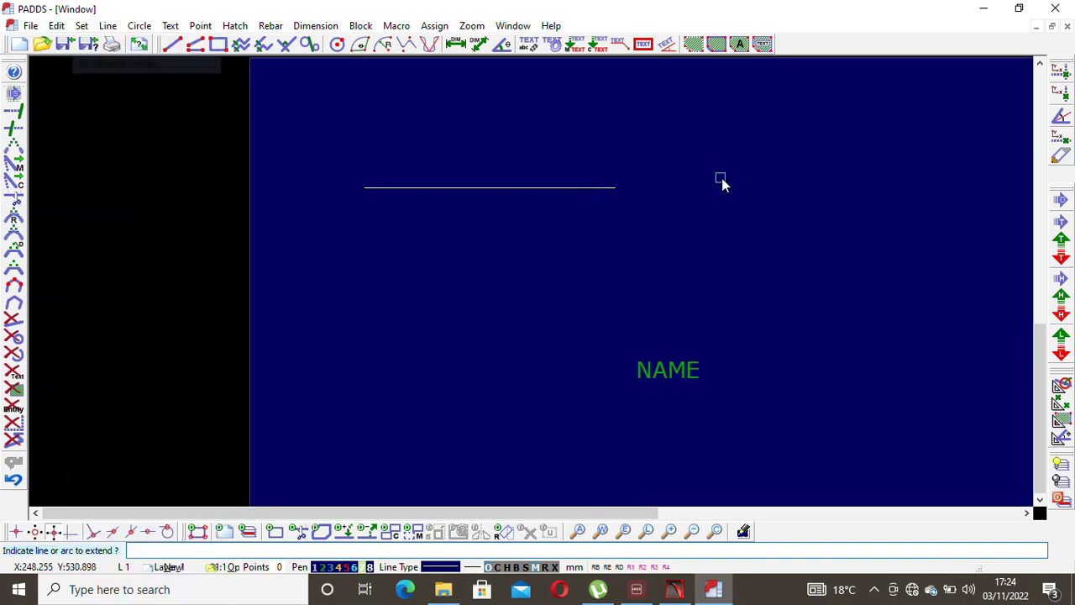
pyautogui.click(598, 187)
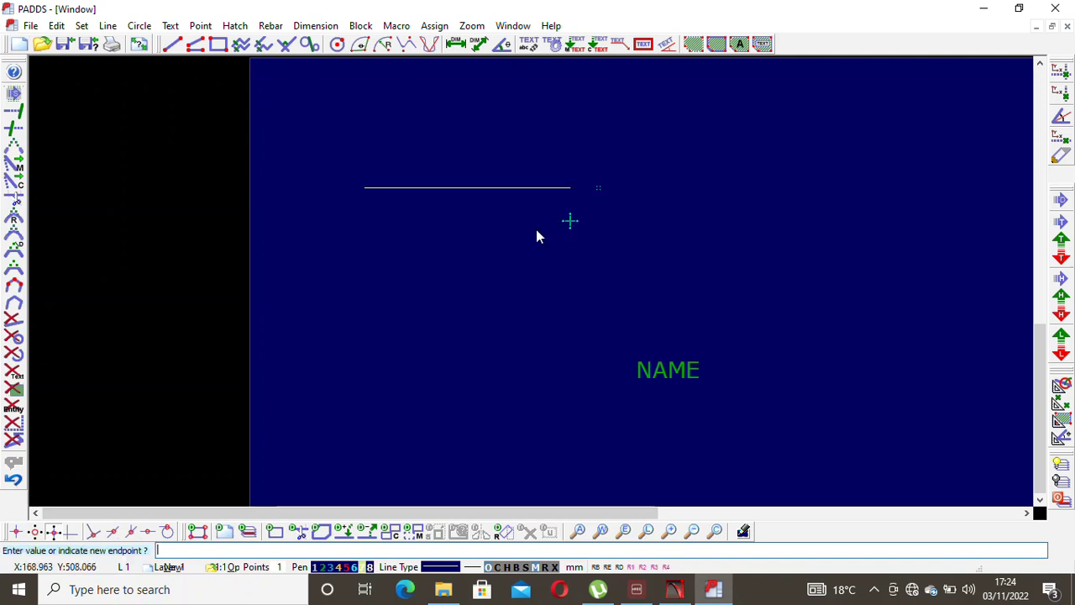
pyautogui.click(956, 227)
pyautogui.scroll(-3, 462, 230)
pyautogui.scroll(1, 451, 238)
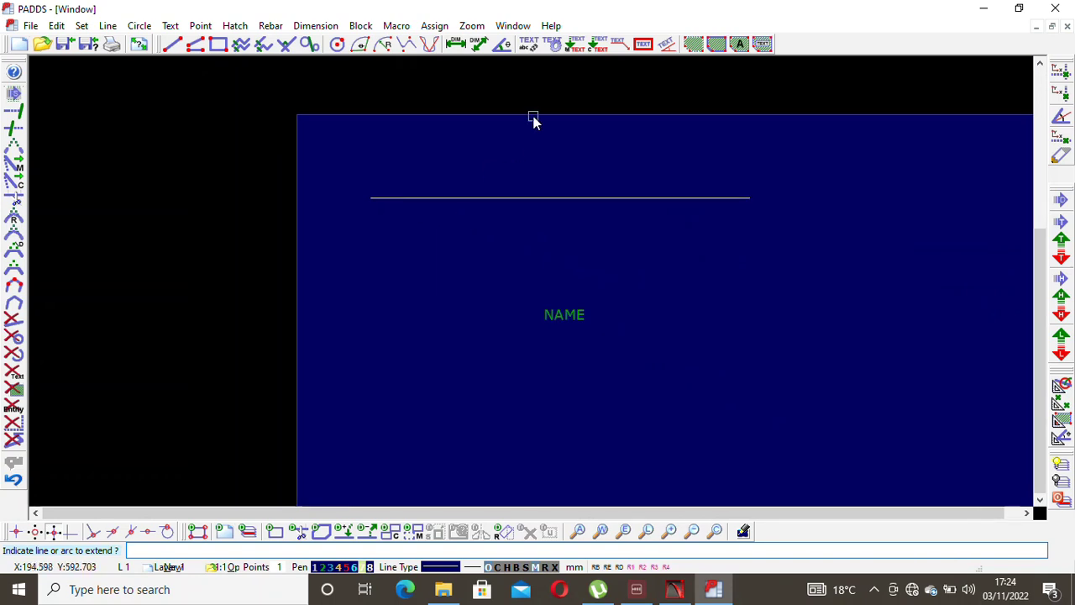
pyautogui.rightClick(519, 134)
pyautogui.click(541, 140)
pyautogui.scroll(-1, 415, 156)
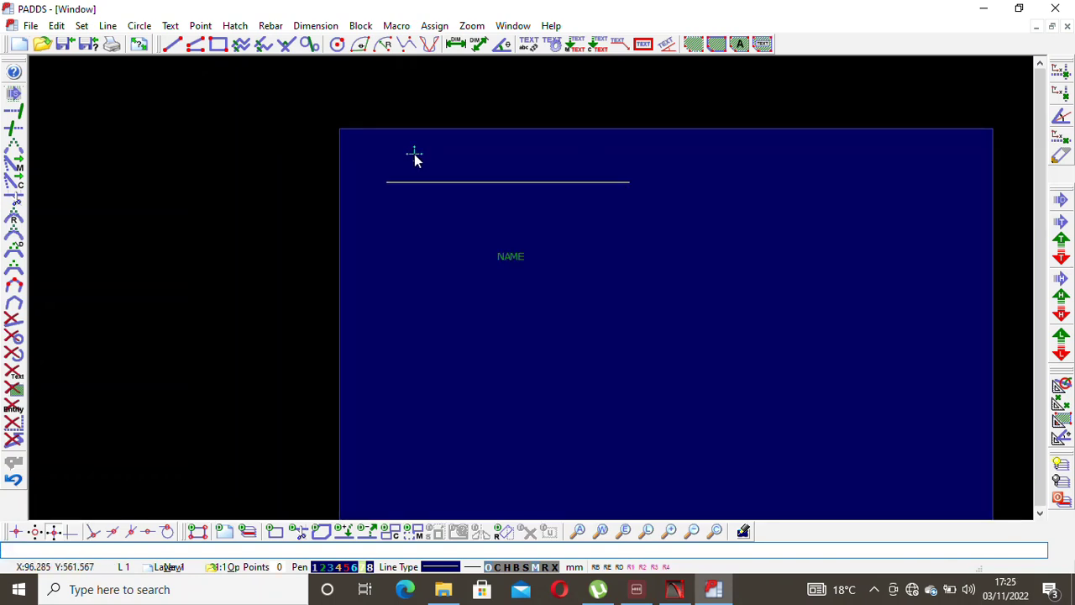
pyautogui.scroll(1, 419, 157)
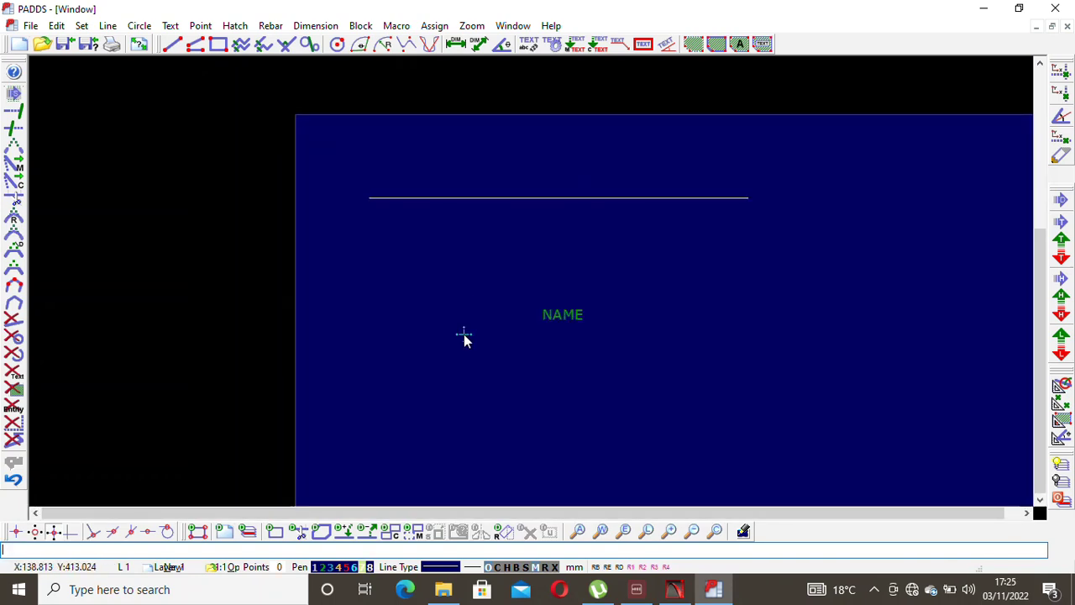
pyautogui.click(56, 26)
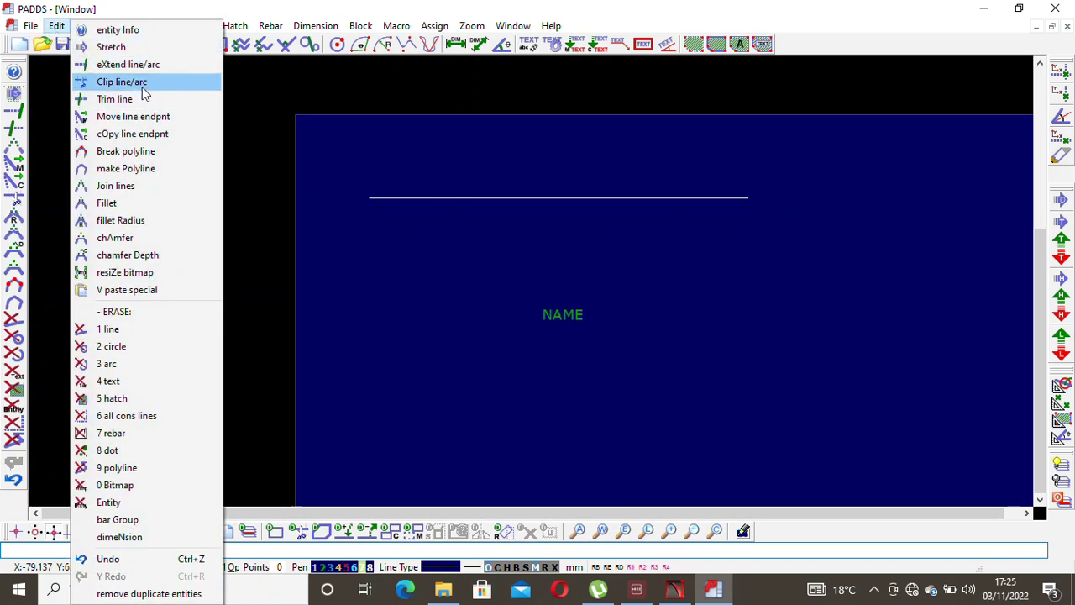
pyautogui.click(21, 55)
pyautogui.click(56, 26)
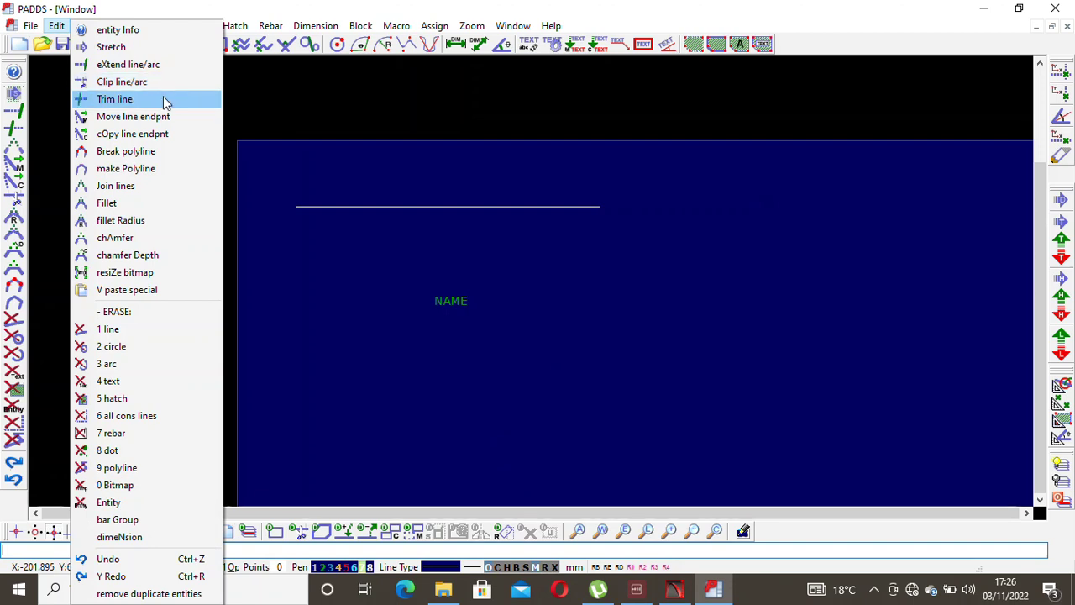
pyautogui.click(182, 100)
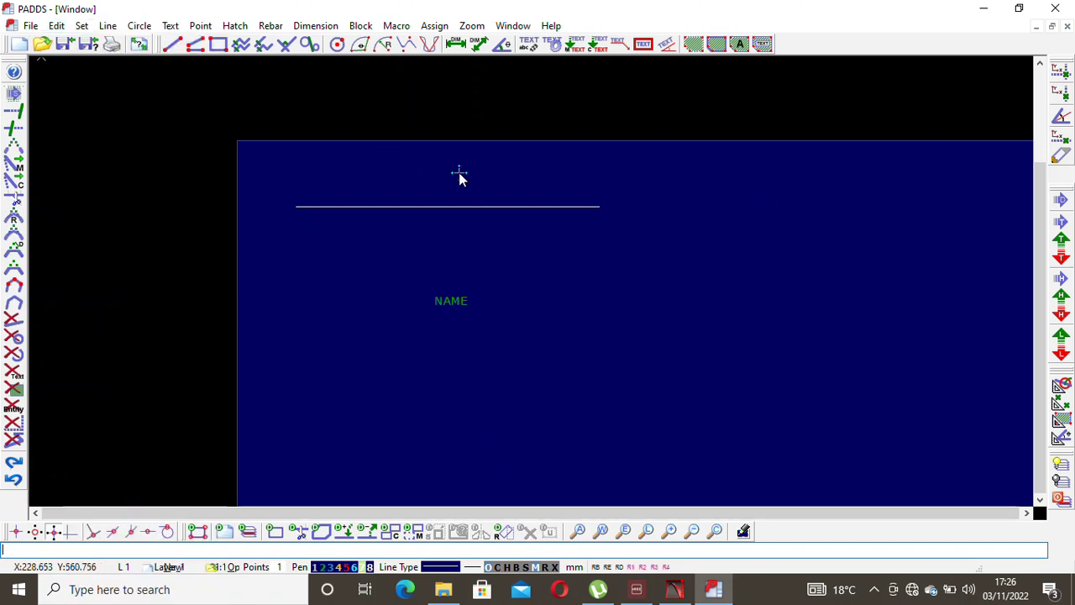
# Draw a vertical line crossing the horizontal line near its right end, ending below the level of the NAME text.
pyautogui.hotkey('alt', 'l')
pyautogui.press('Return')
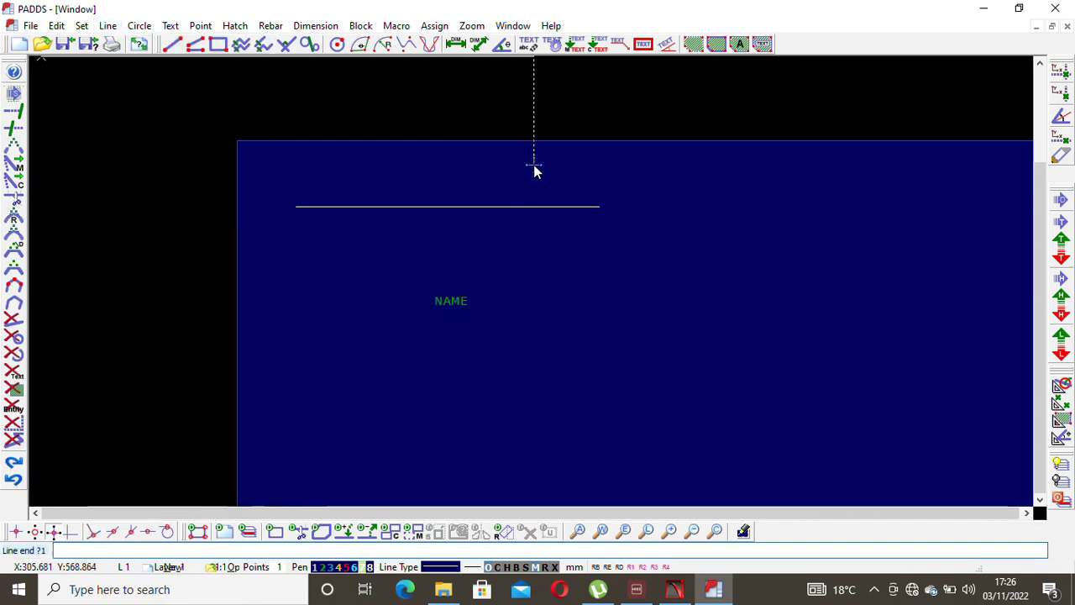
pyautogui.click(529, 370)
pyautogui.rightClick(550, 302)
pyautogui.click(579, 312)
# Trim the horizontal line at the vertical line, removing the part to the right of the crossing.
pyautogui.scroll(1, 533, 221)
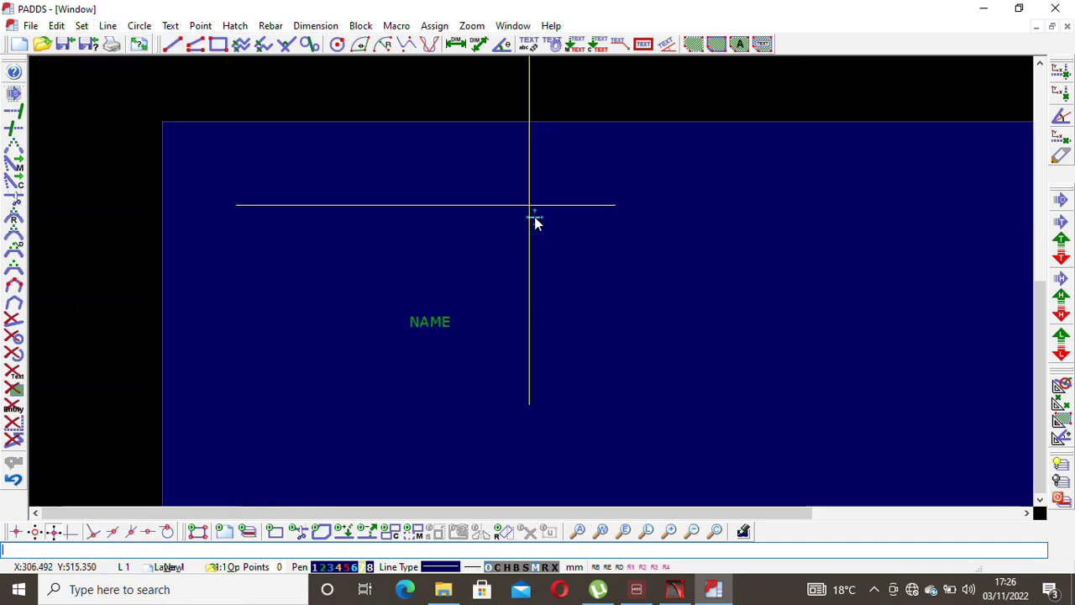
pyautogui.scroll(-2, 548, 236)
pyautogui.scroll(1, 565, 241)
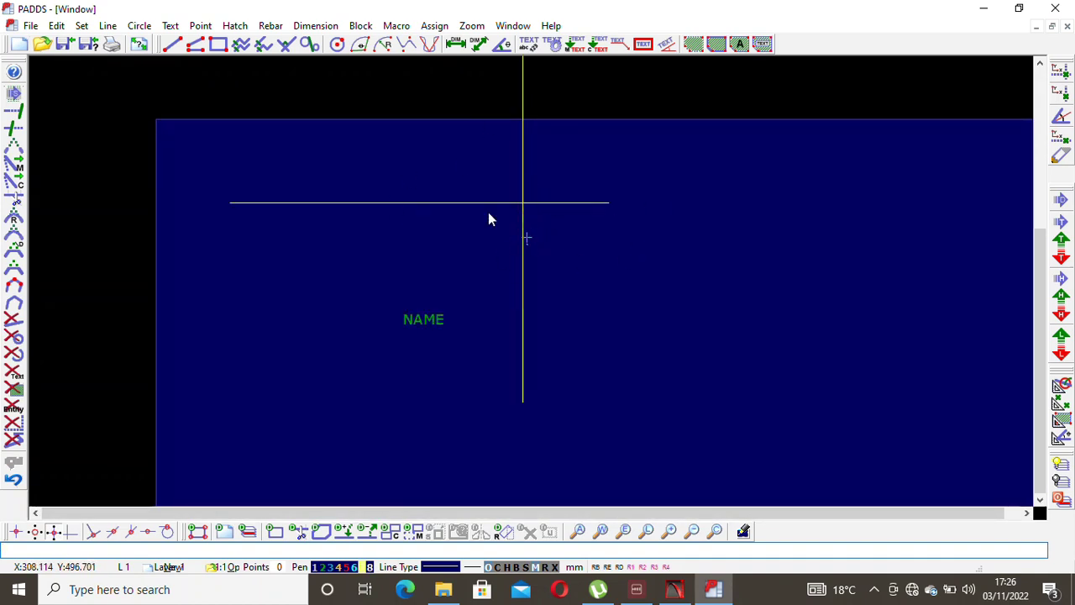
pyautogui.click(56, 25)
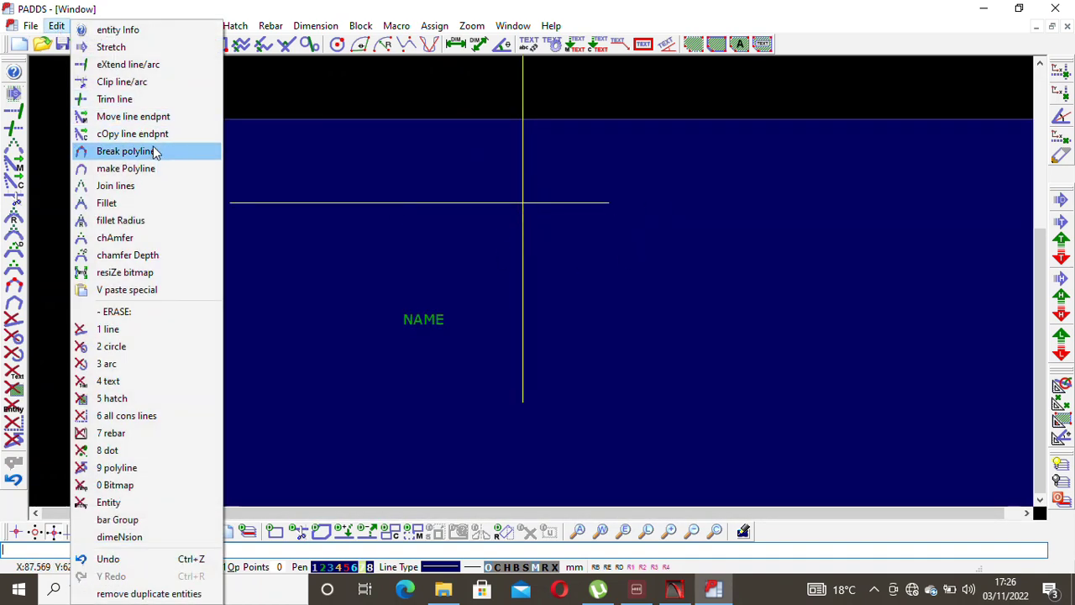
pyautogui.click(168, 100)
pyautogui.scroll(1, 504, 160)
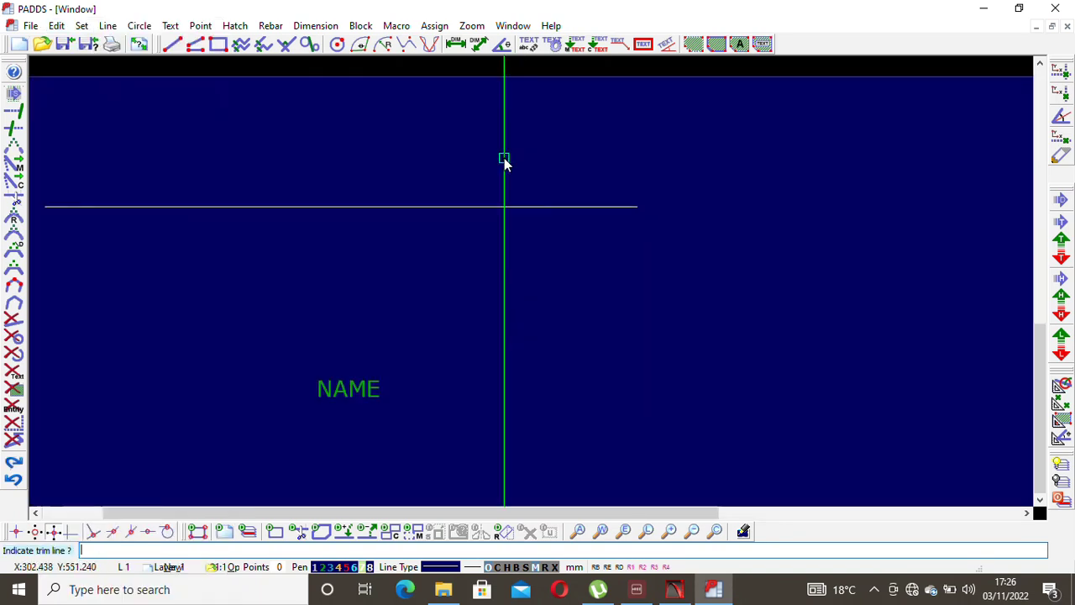
pyautogui.click(503, 158)
pyautogui.click(525, 207)
pyautogui.scroll(1, 546, 223)
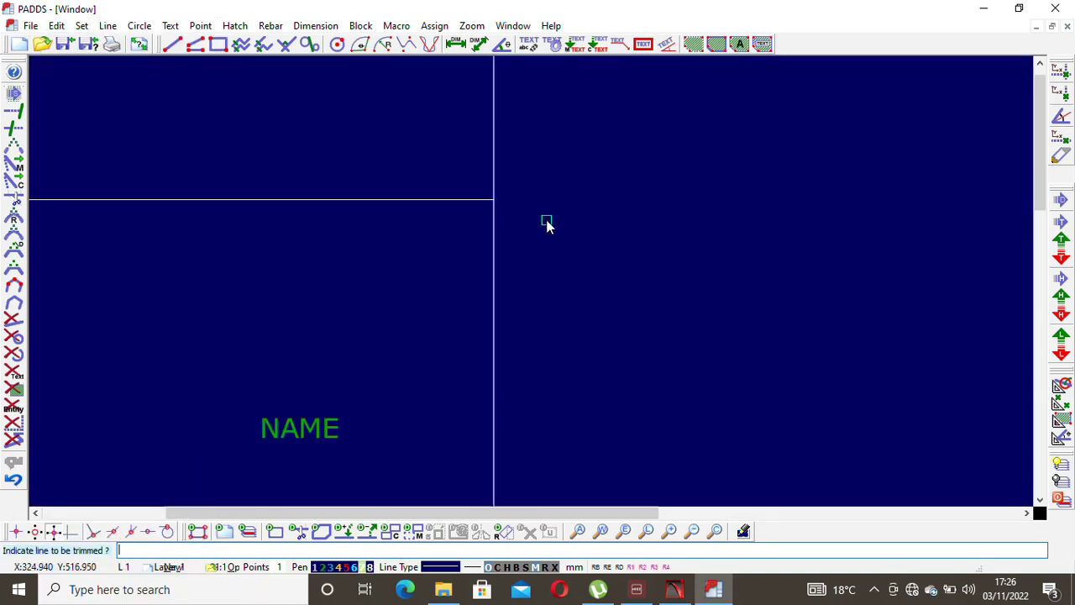
pyautogui.scroll(-1, 545, 223)
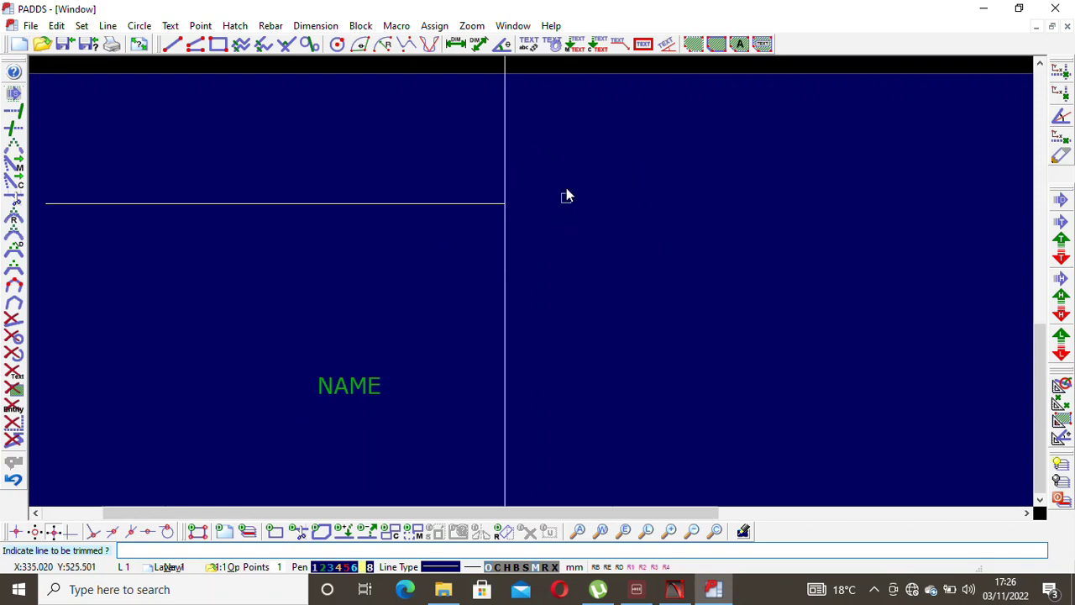
pyautogui.rightClick(581, 142)
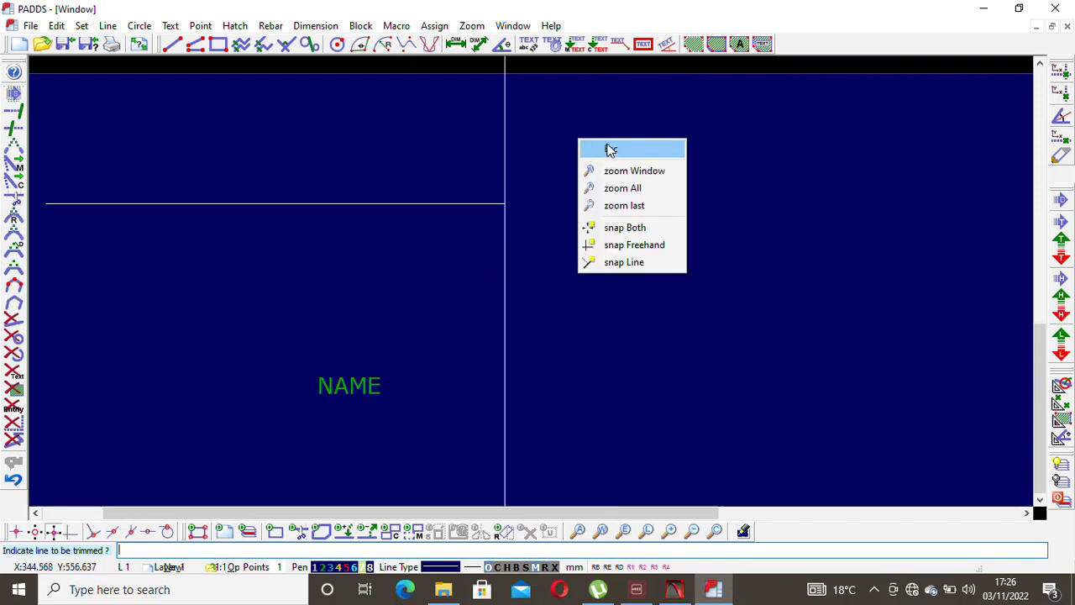
pyautogui.click(610, 149)
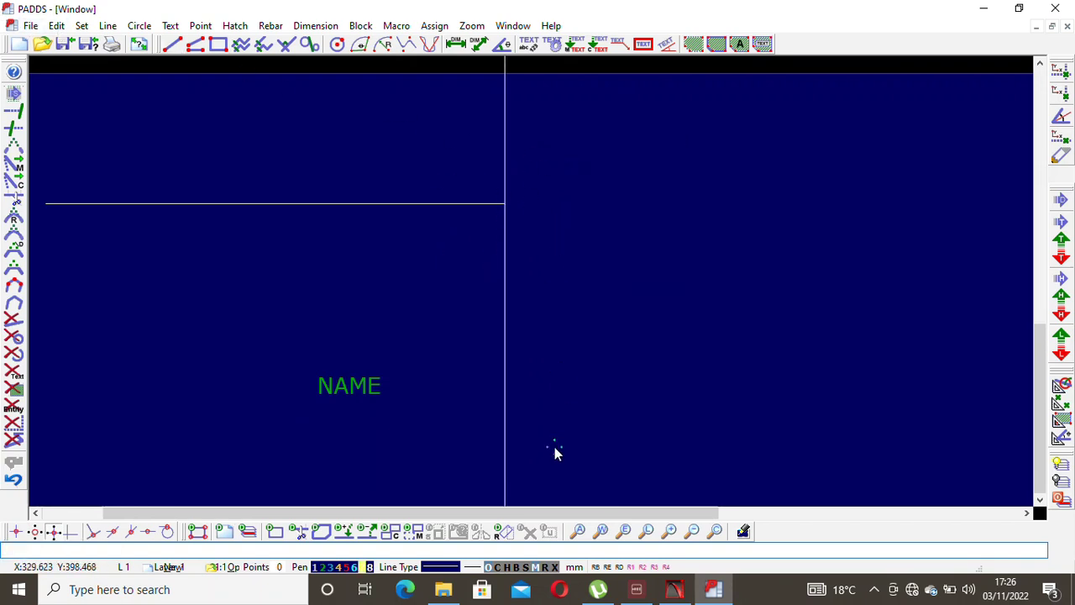
# Review the drawing unit options and accept mm as the unit.
pyautogui.click(56, 25)
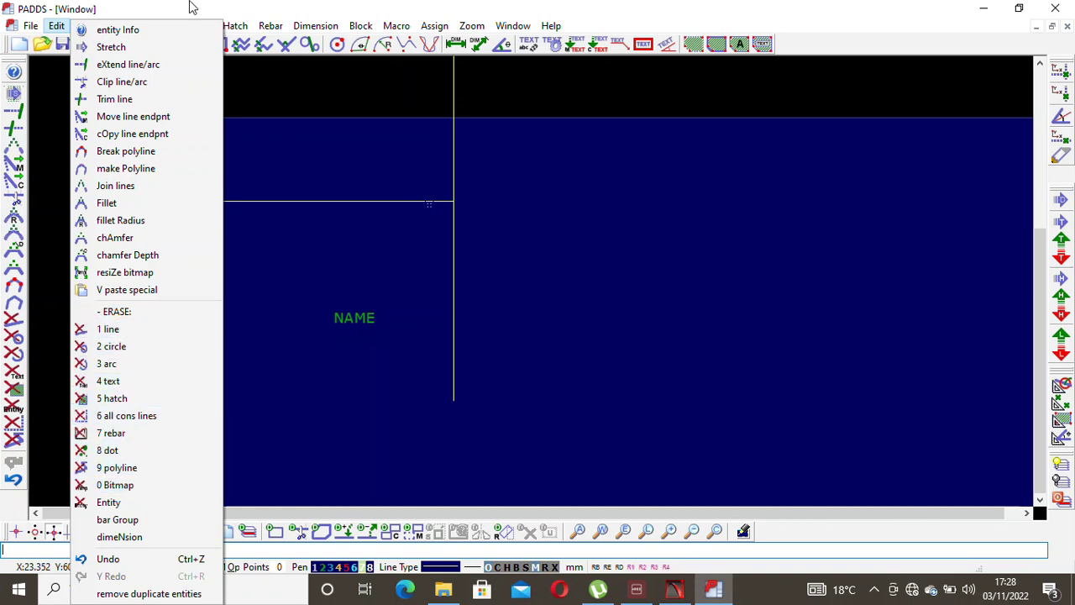
pyautogui.moveTo(84, 26)
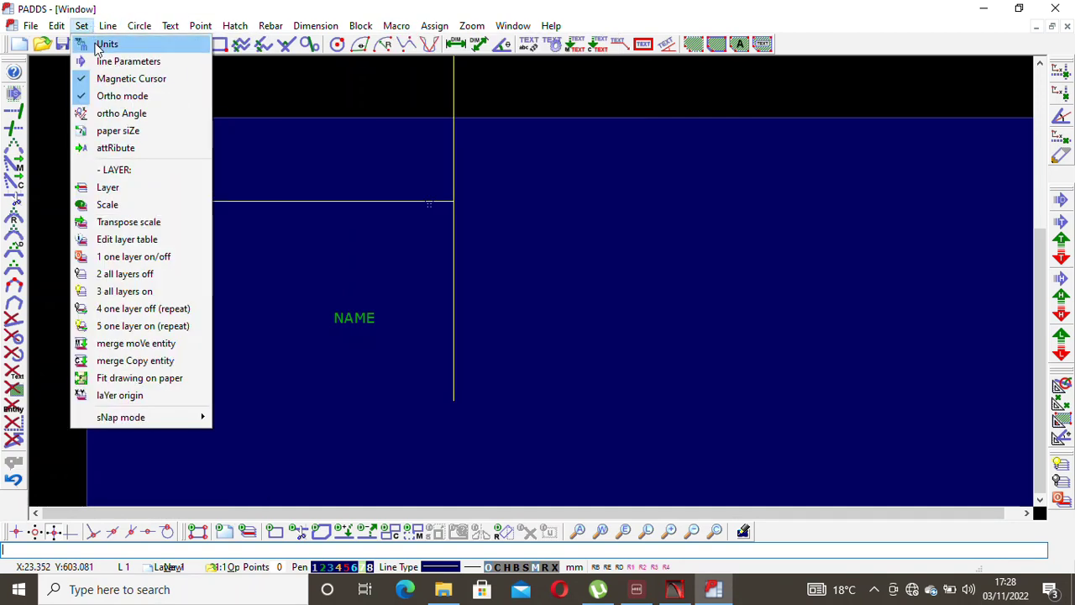
pyautogui.click(105, 45)
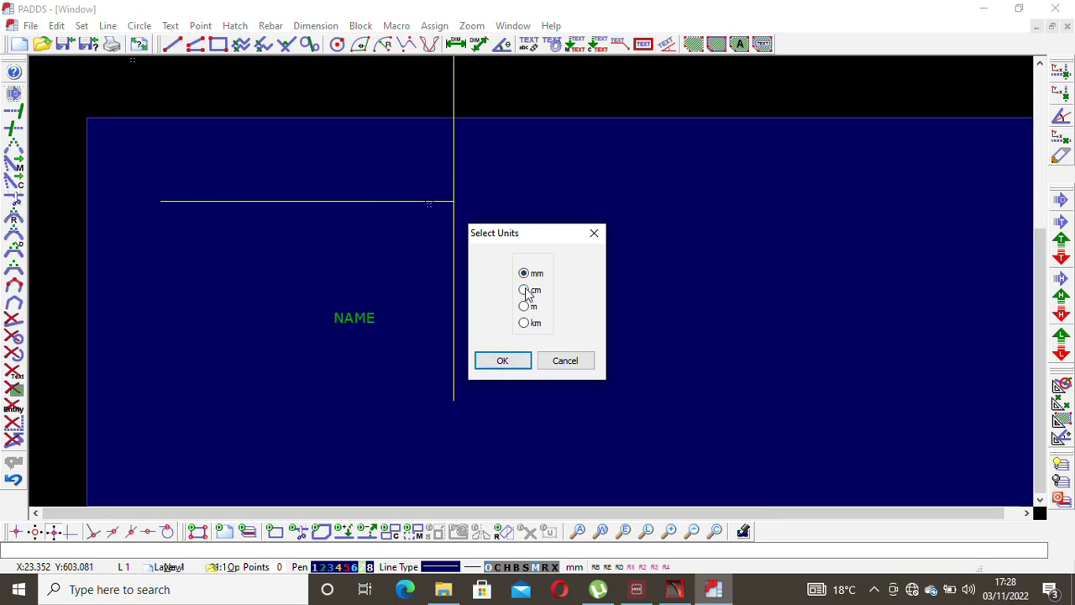
pyautogui.click(508, 364)
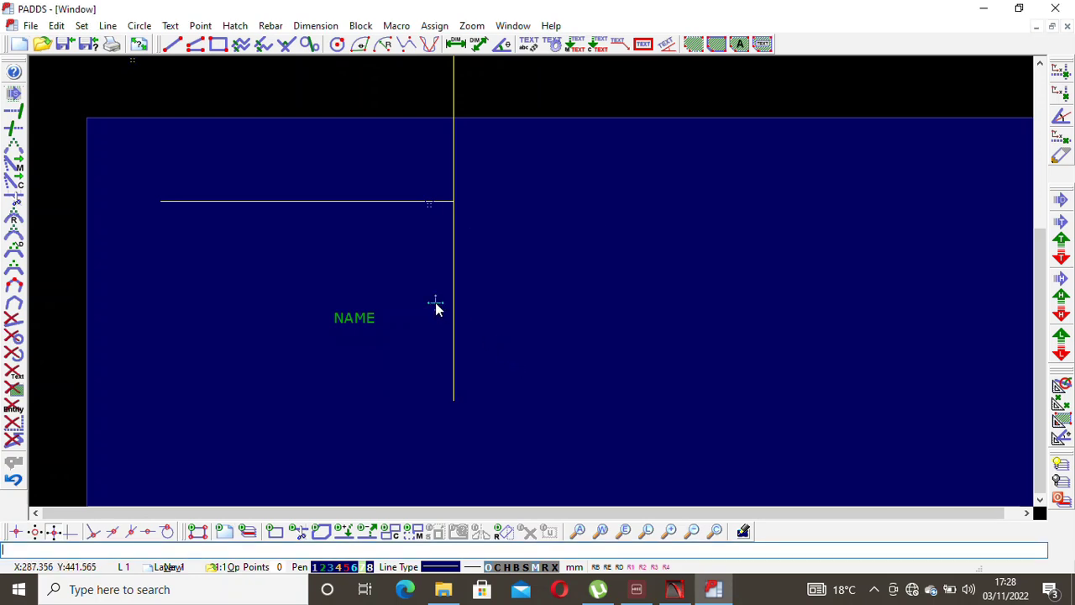
# Set the line style to SOLID in the line parameters.
pyautogui.click(82, 25)
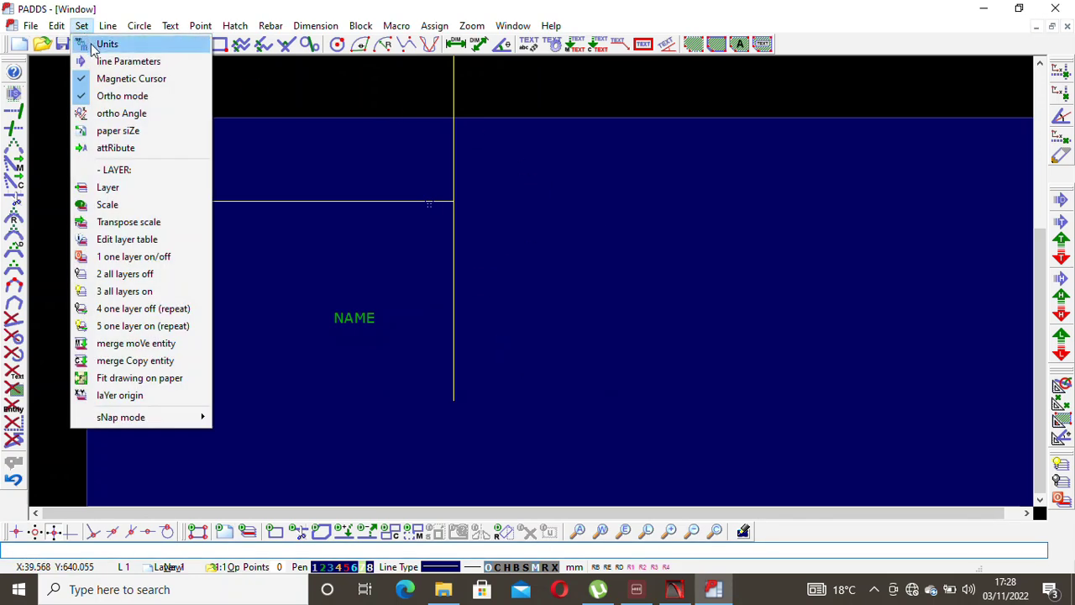
pyautogui.click(108, 65)
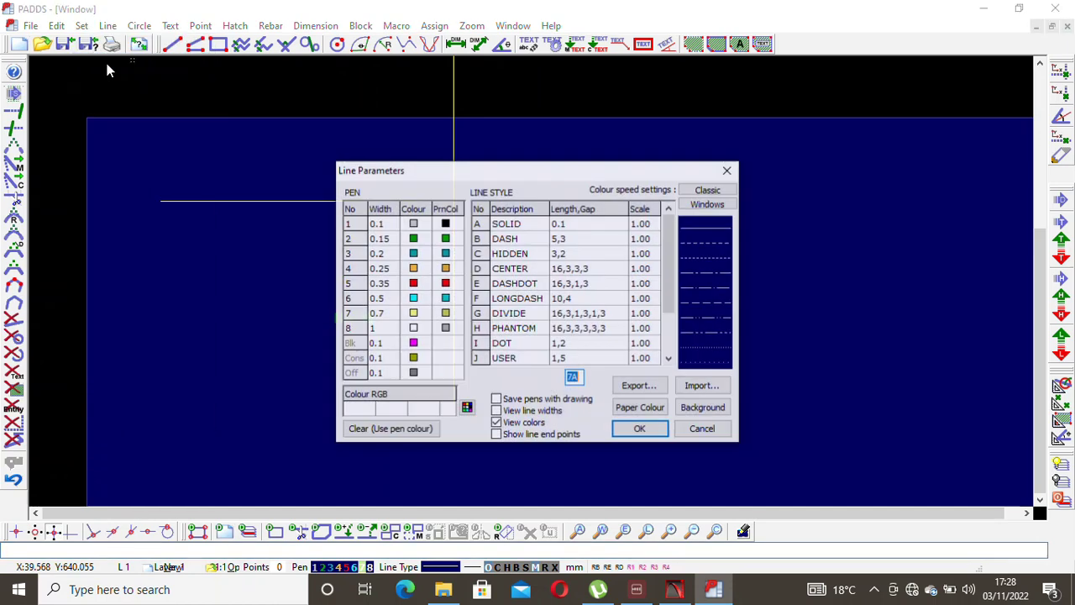
pyautogui.click(515, 227)
pyautogui.click(639, 429)
# Draw a solid horizontal line to the right of the vertical line, slightly below the level of the trimmed line.
pyautogui.scroll(1, 523, 274)
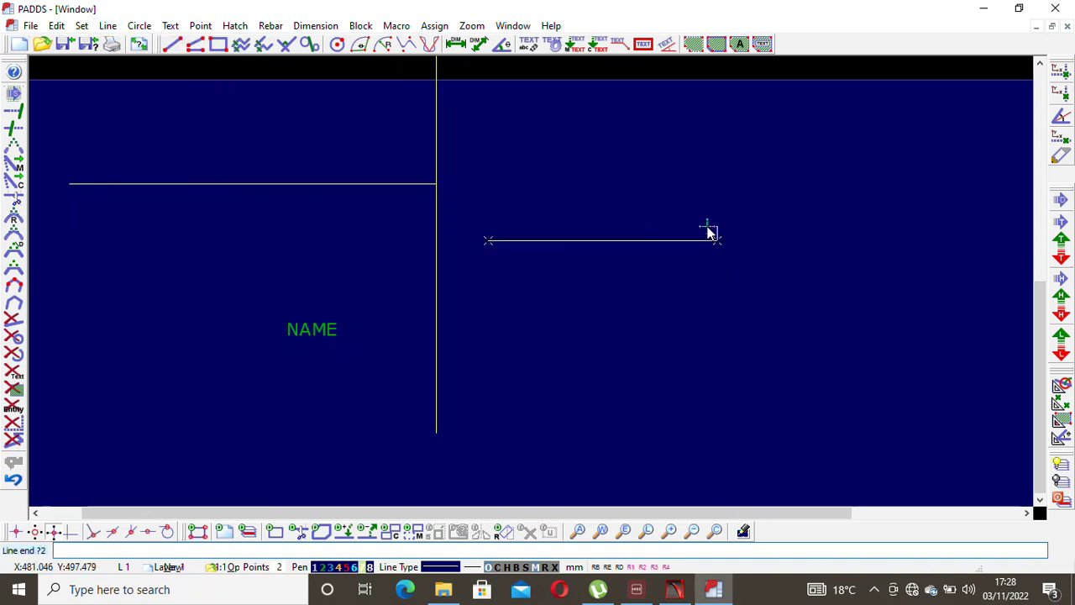
pyautogui.click(717, 240)
pyautogui.rightClick(727, 208)
pyautogui.click(762, 222)
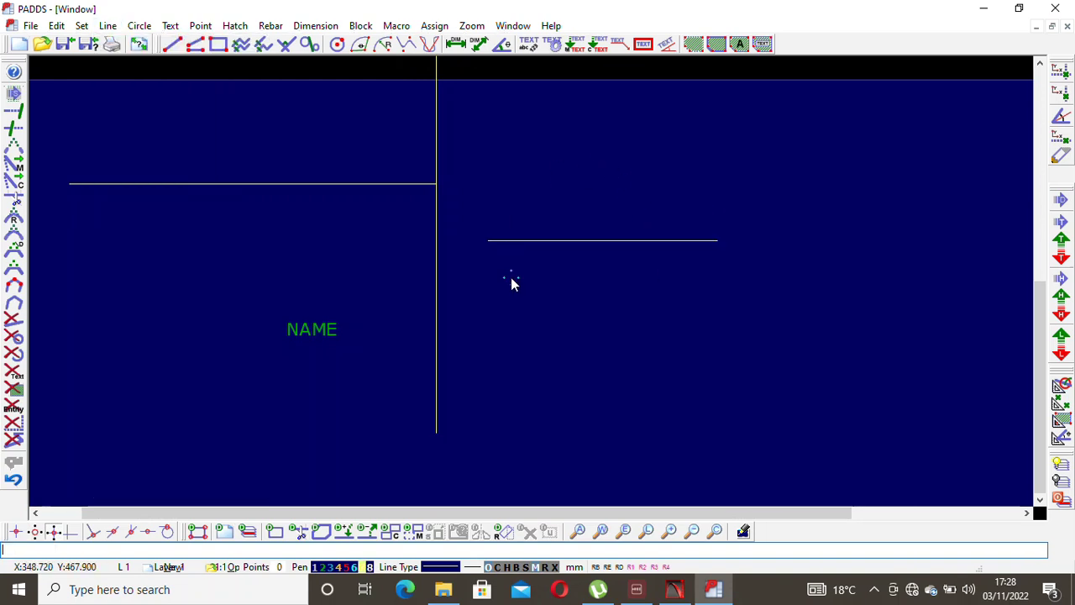
# Set the line style to DASH in the line parameters.
pyautogui.click(108, 25)
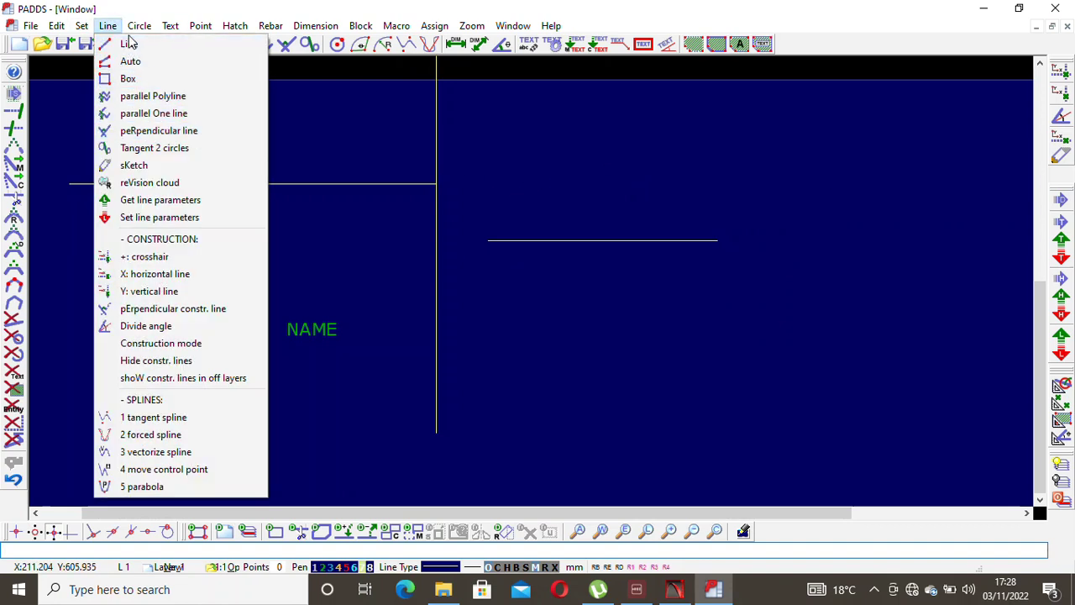
pyautogui.moveTo(82, 26)
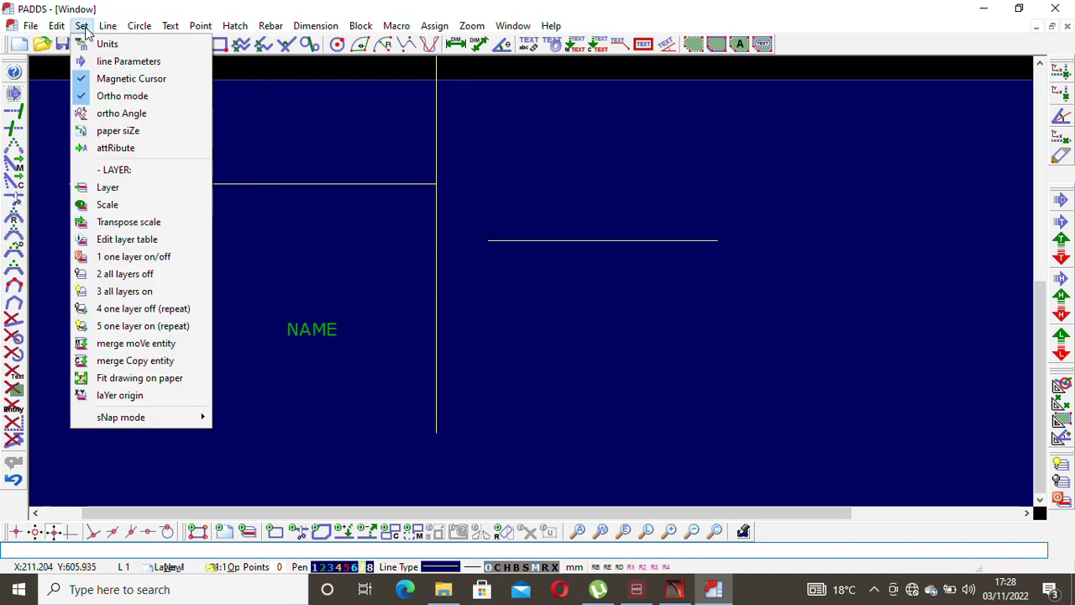
pyautogui.click(118, 62)
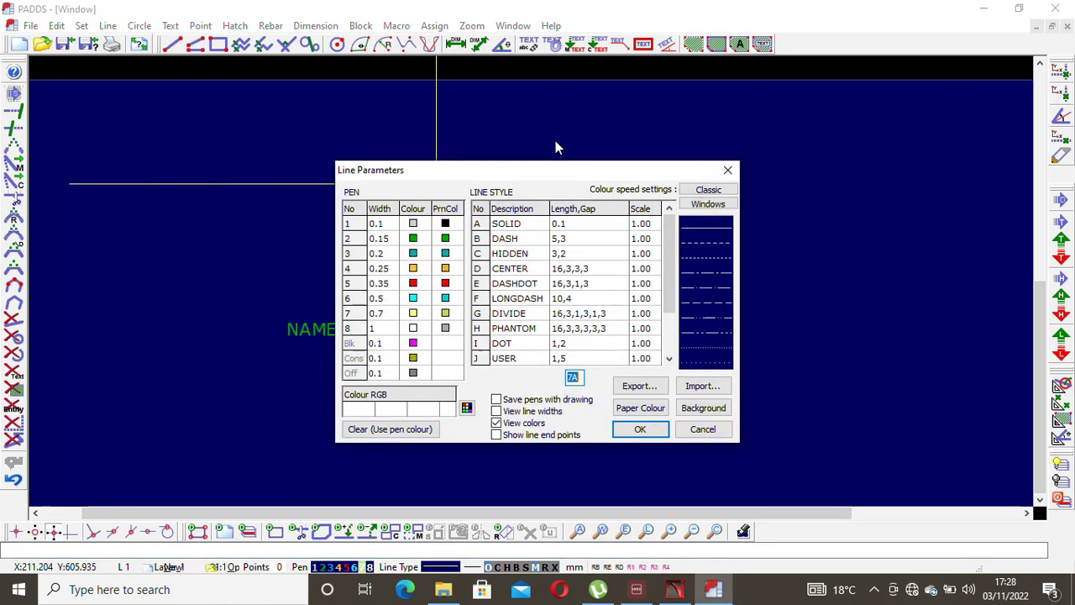
pyautogui.click(514, 240)
pyautogui.click(636, 429)
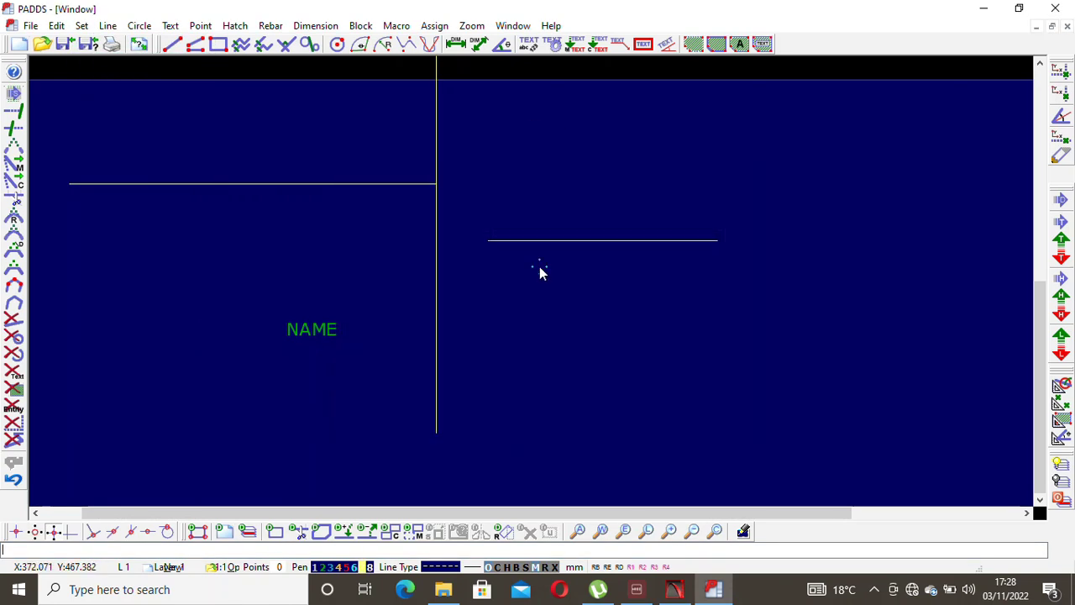
# Draw a dashed horizontal line just below the solid line on the right of the vertical line.
pyautogui.scroll(-1, 540, 271)
pyautogui.scroll(2, 550, 295)
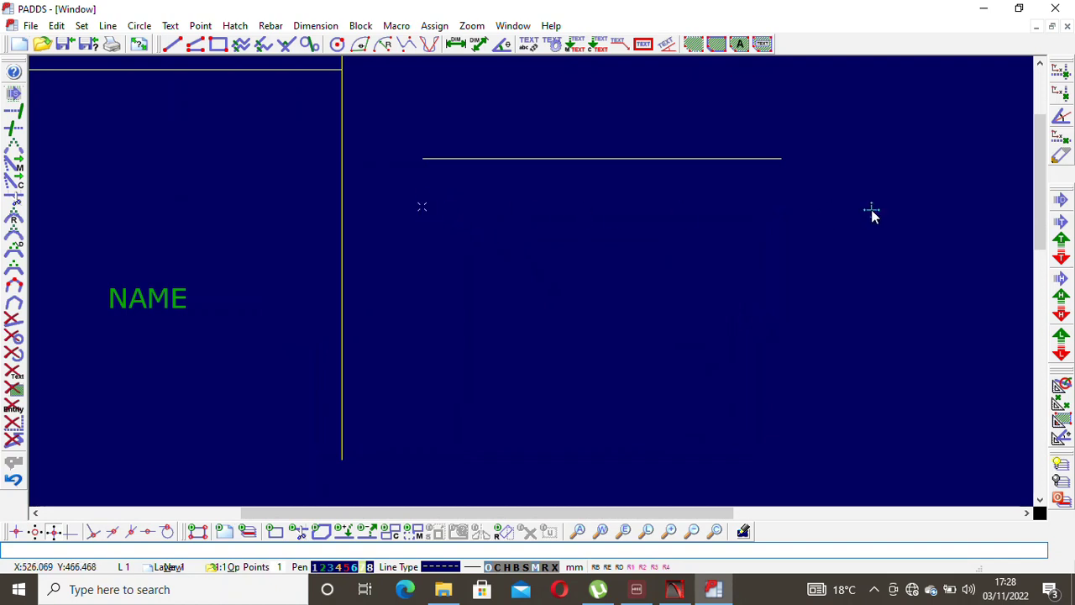
pyautogui.hotkey('alt', 'l')
pyautogui.press('Return')
pyautogui.click(806, 217)
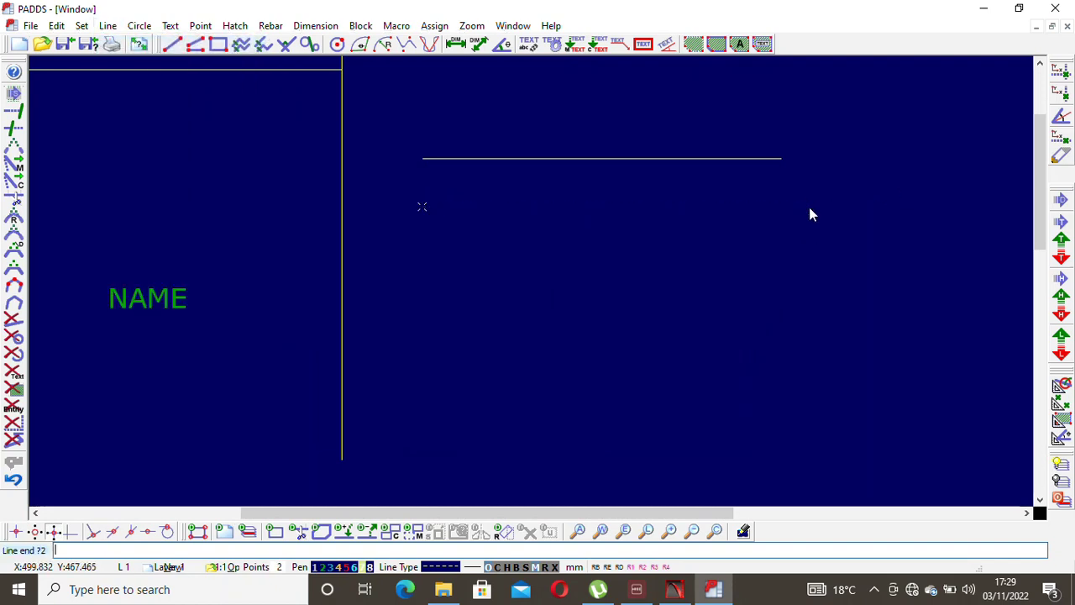
pyautogui.rightClick(810, 214)
pyautogui.click(827, 212)
pyautogui.scroll(2, 618, 216)
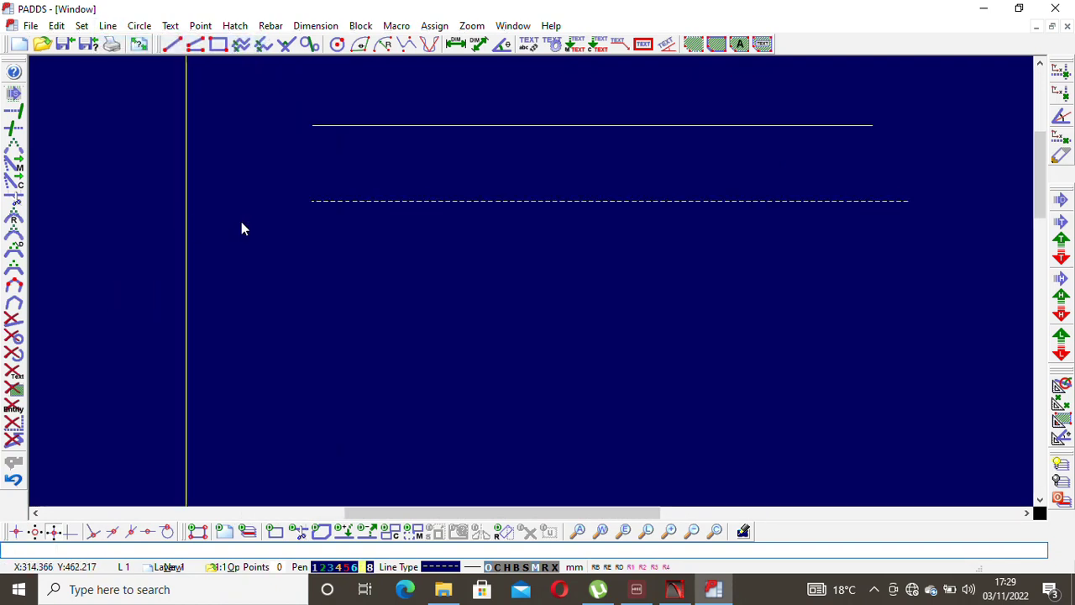
# Set the line style to HIDDEN in the line parameters.
pyautogui.click(88, 32)
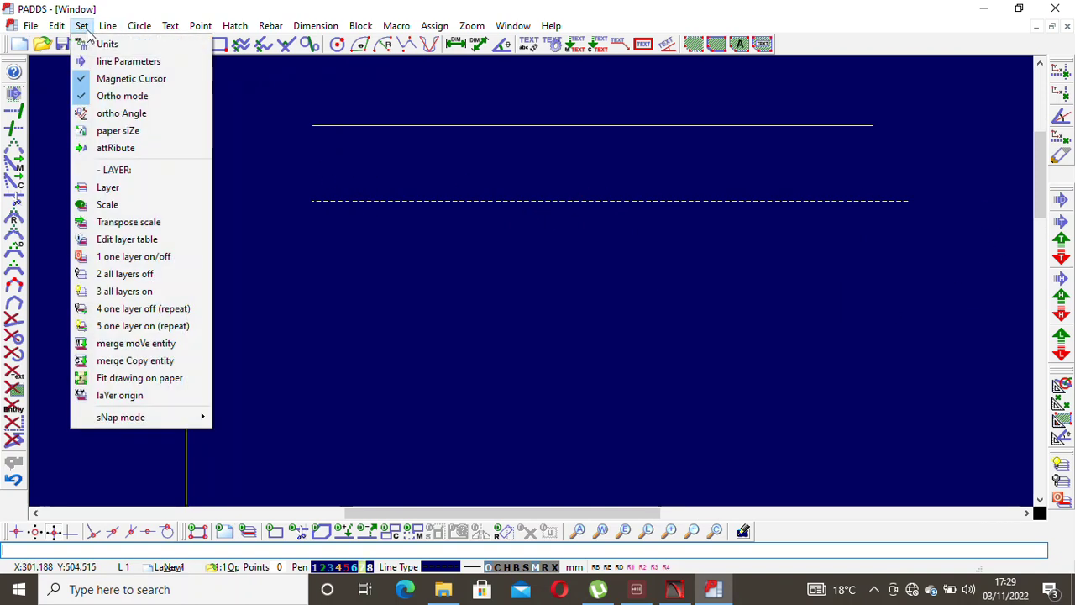
pyautogui.click(126, 61)
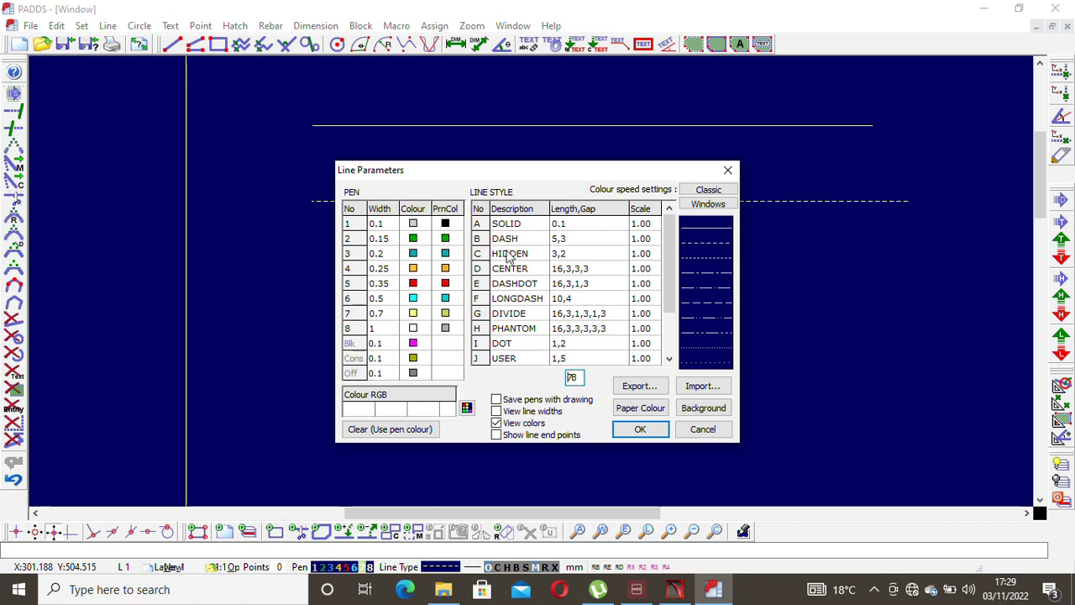
pyautogui.click(626, 429)
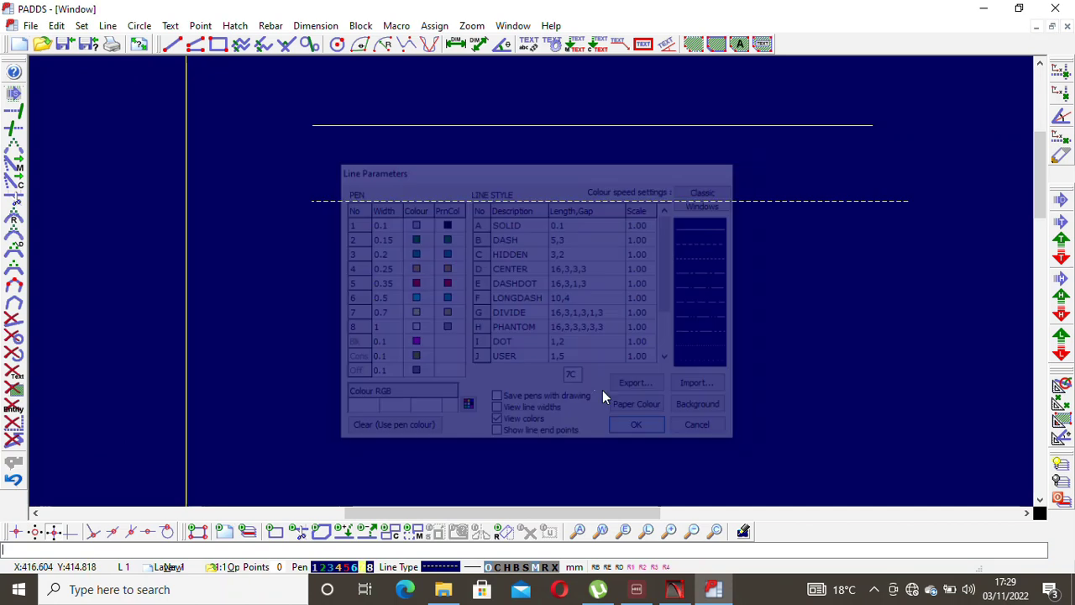
# Draw a horizontal line in the HIDDEN style just below the dashed line, to the right of the vertical line.
pyautogui.scroll(2, 351, 251)
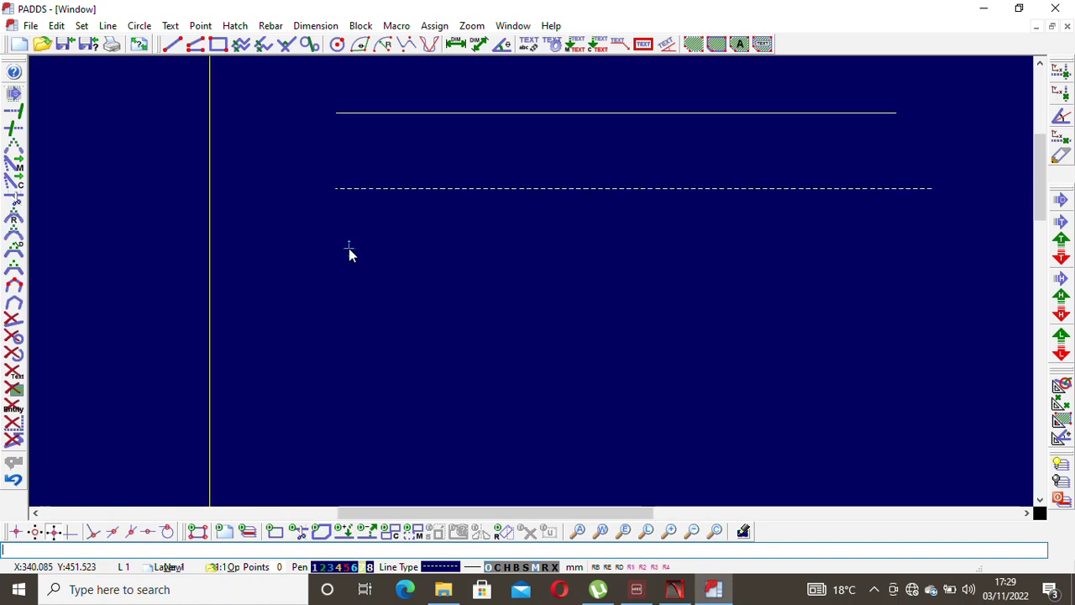
pyautogui.rightClick(426, 255)
pyautogui.click(456, 279)
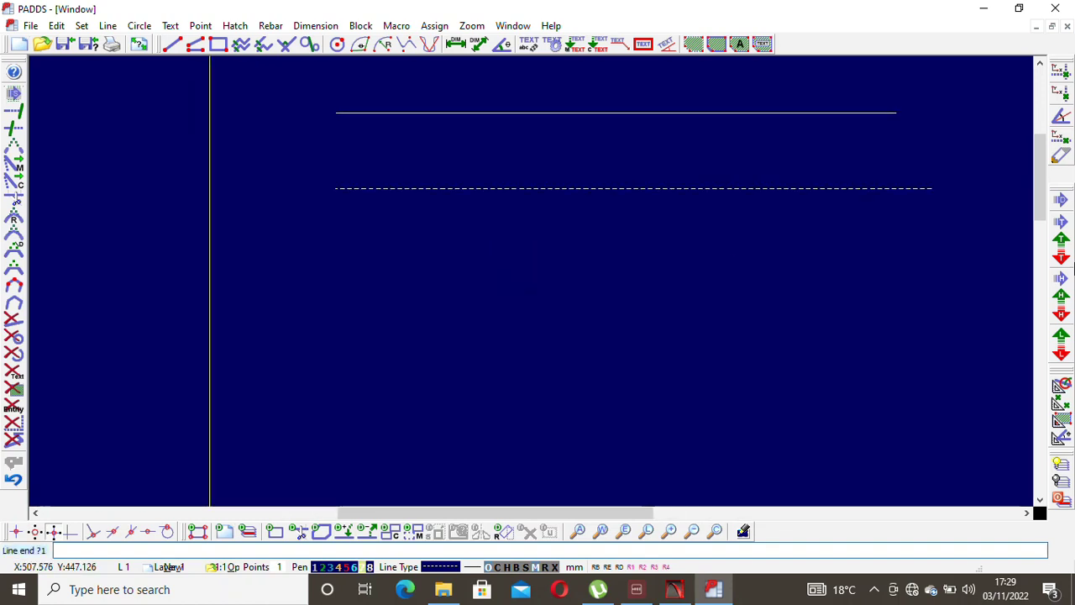
pyautogui.click(907, 262)
pyautogui.rightClick(903, 255)
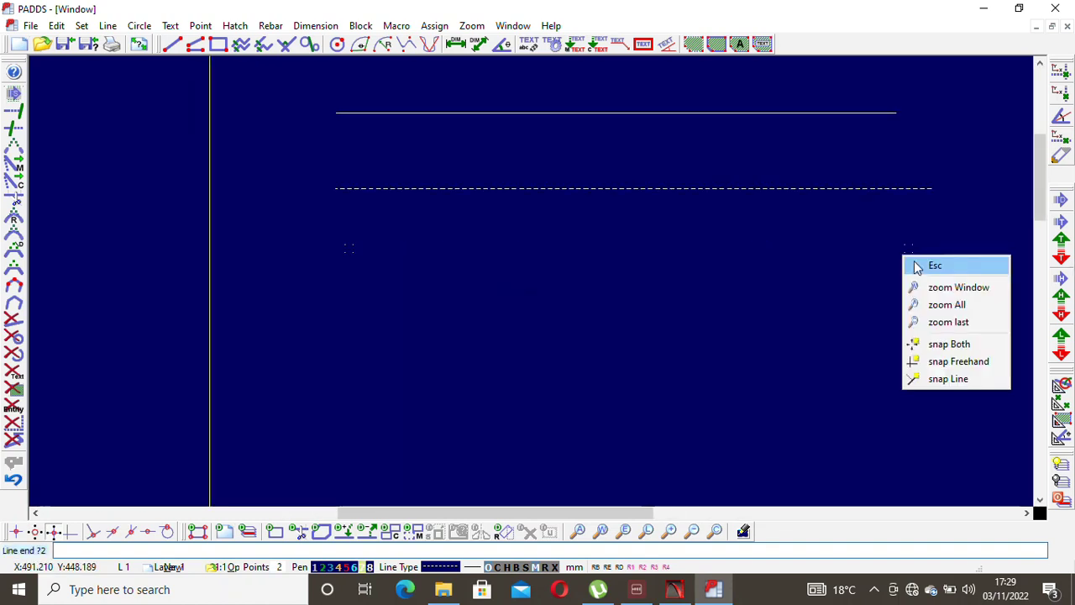
pyautogui.click(918, 271)
pyautogui.scroll(3, 712, 261)
pyautogui.scroll(-4, 132, 262)
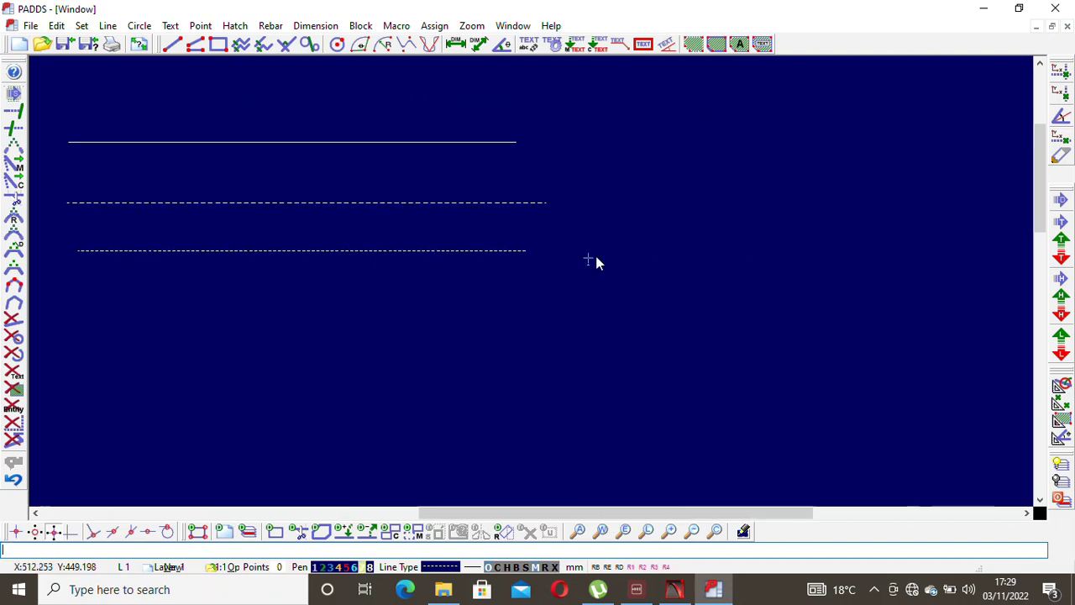
pyautogui.scroll(-1, 613, 257)
pyautogui.scroll(2, 346, 226)
pyautogui.scroll(-2, 676, 227)
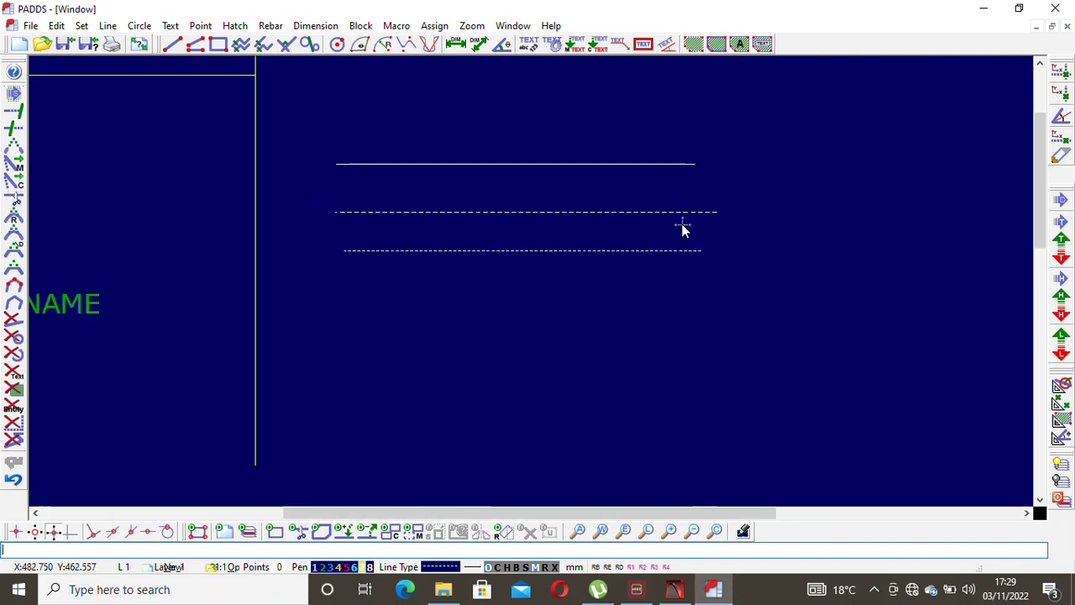
# Turn off the Magnetic Cursor and check the cursor's behaviour at the right end of the solid line.
pyautogui.click(81, 25)
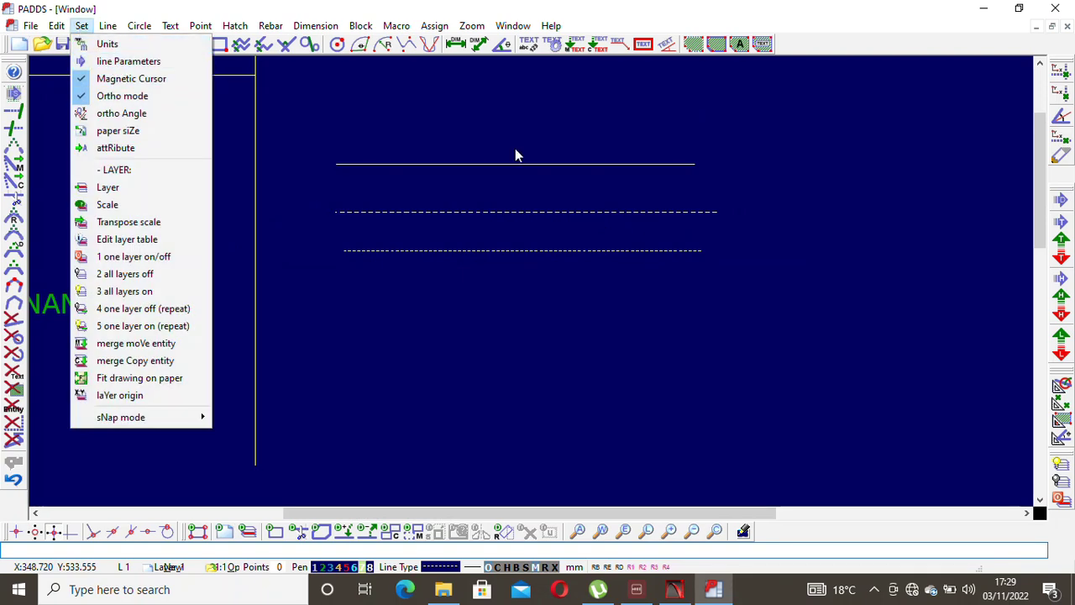
pyautogui.click(164, 84)
pyautogui.scroll(2, 684, 168)
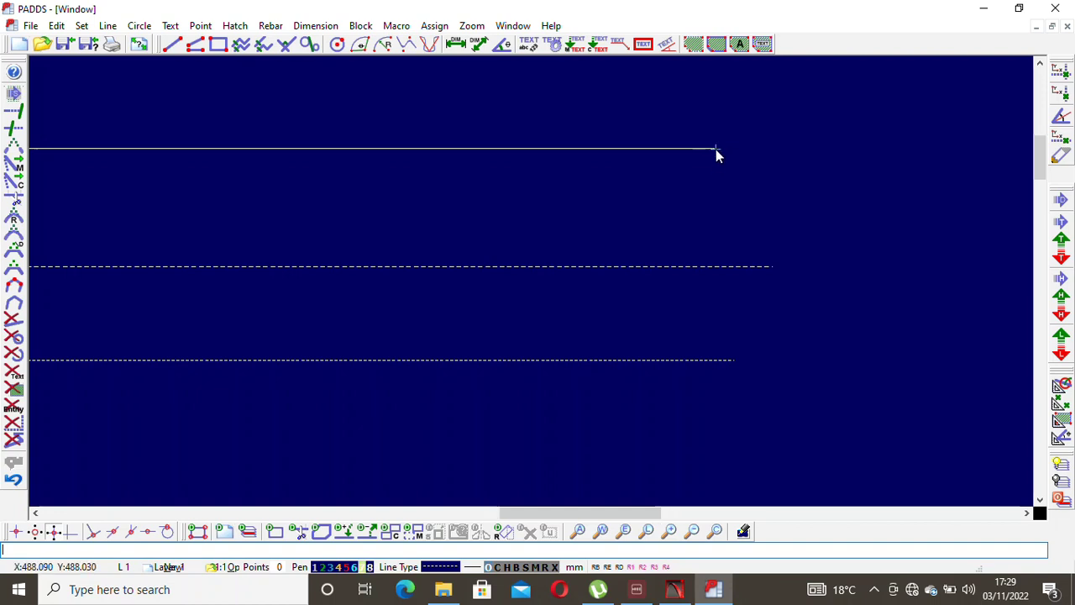
pyautogui.scroll(1, 715, 154)
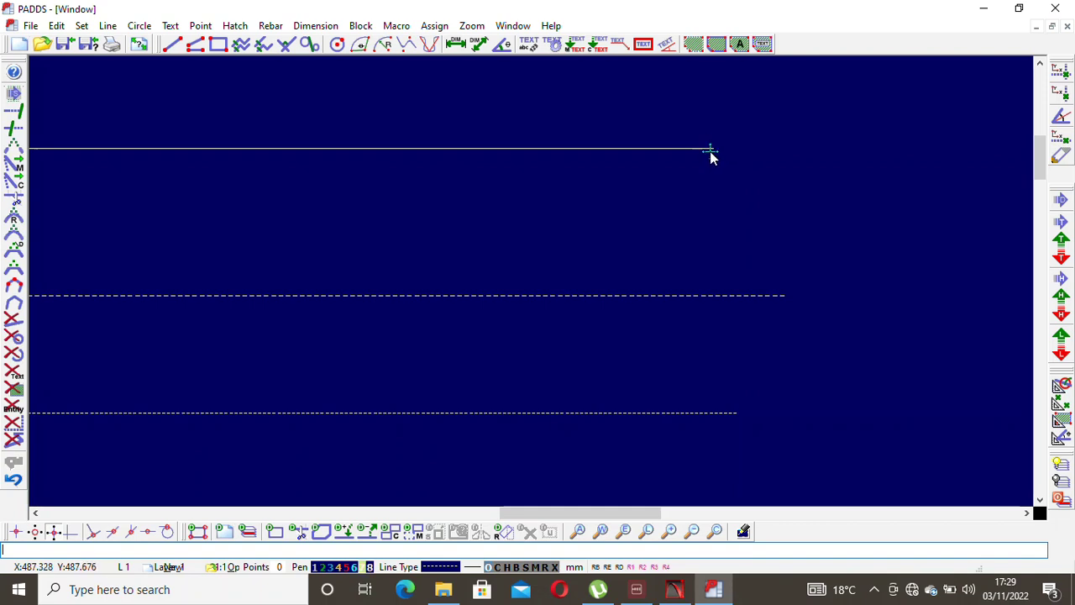
pyautogui.scroll(-1, 710, 148)
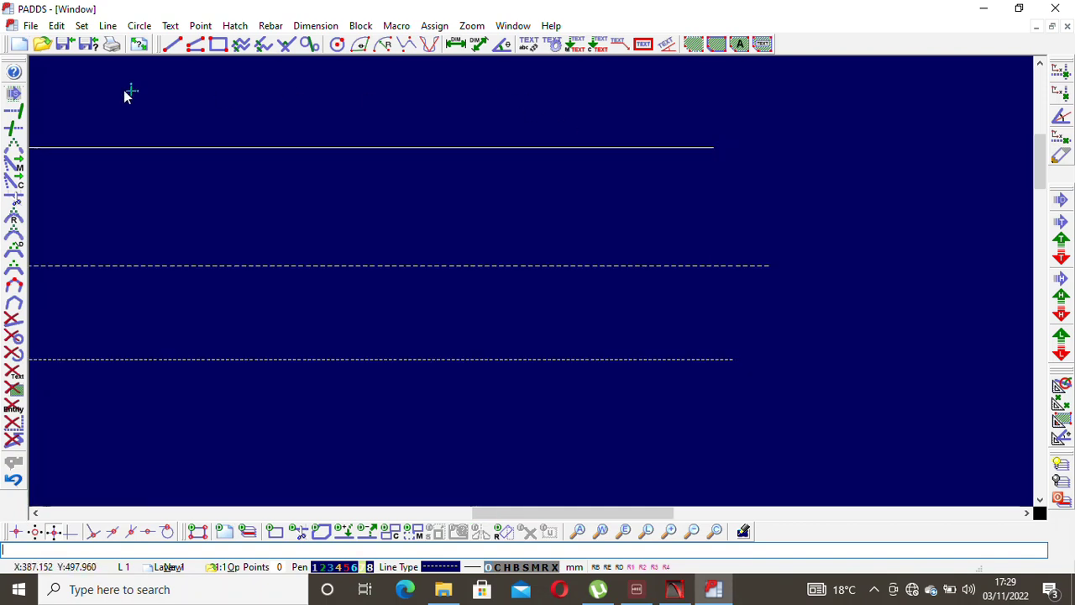
# Turn the Magnetic Cursor back on and try starting a line from the right end of the solid line.
pyautogui.click(81, 26)
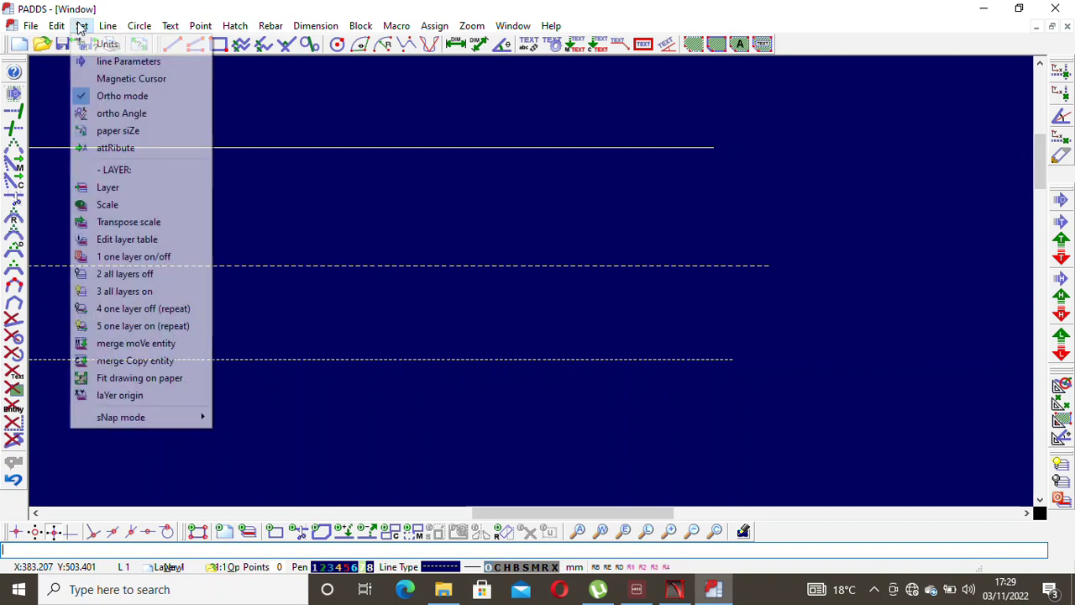
pyautogui.click(141, 80)
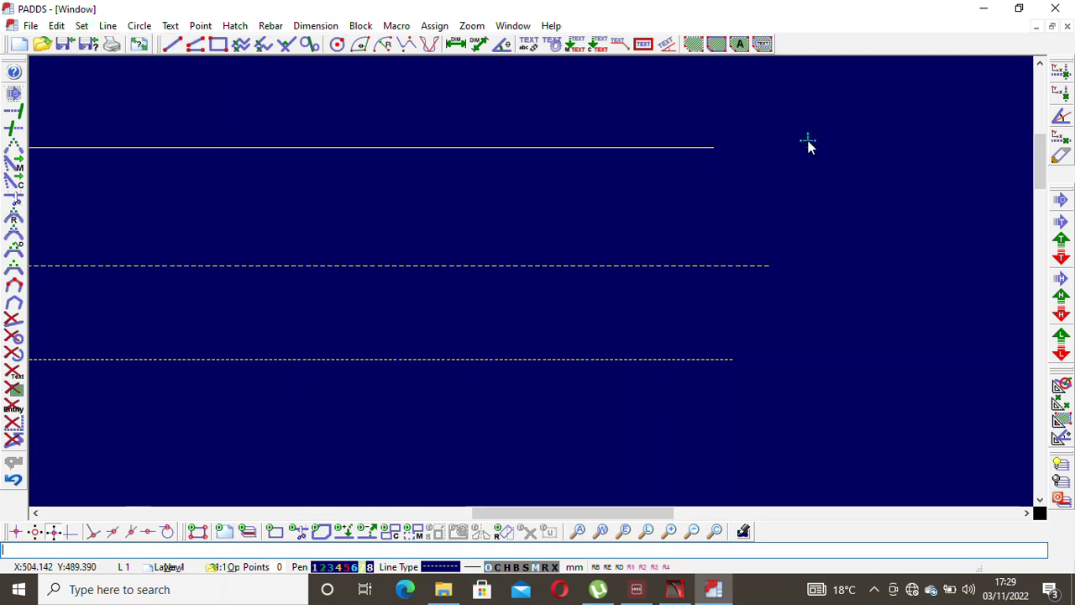
pyautogui.click(716, 151)
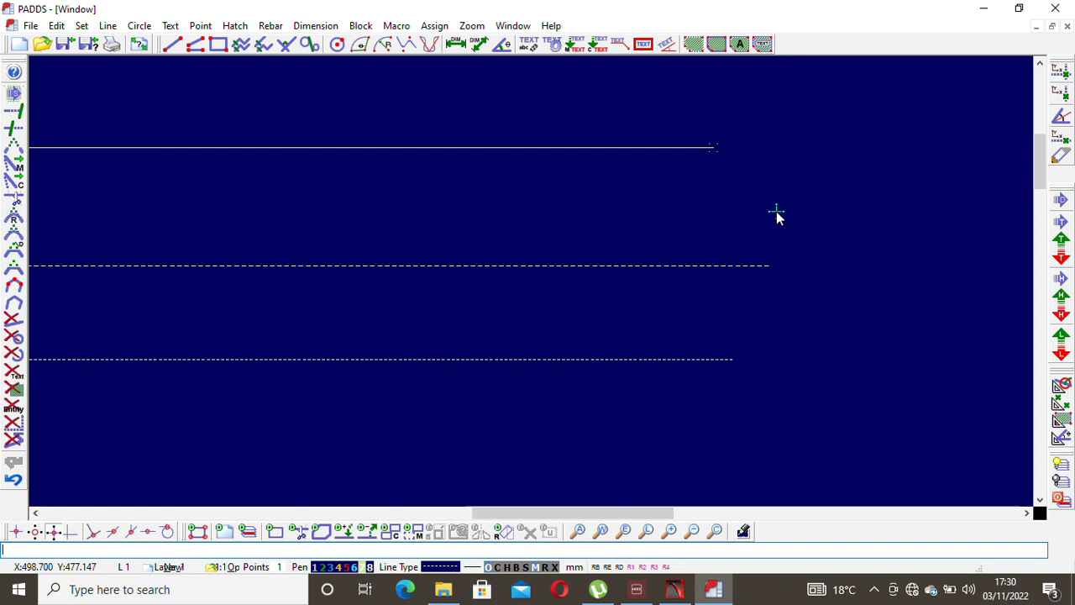
pyautogui.press('Return')
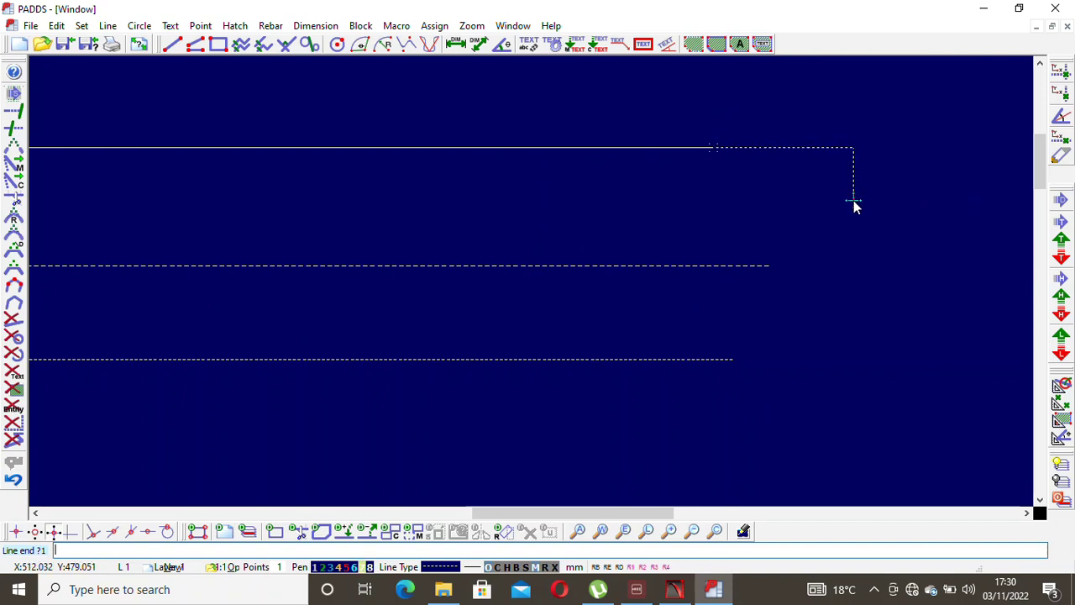
pyautogui.rightClick(830, 187)
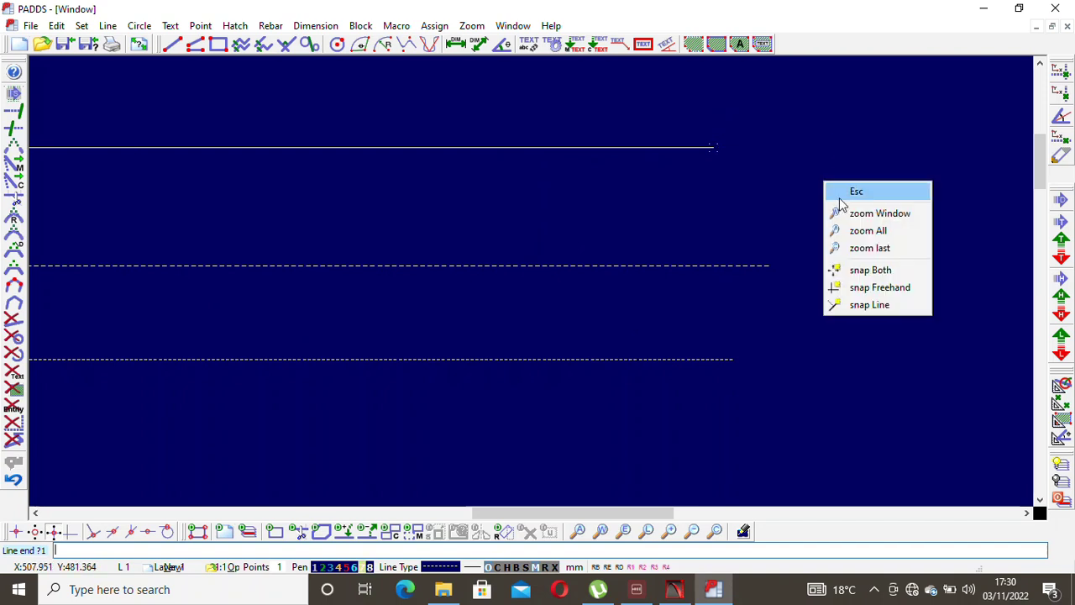
pyautogui.click(840, 202)
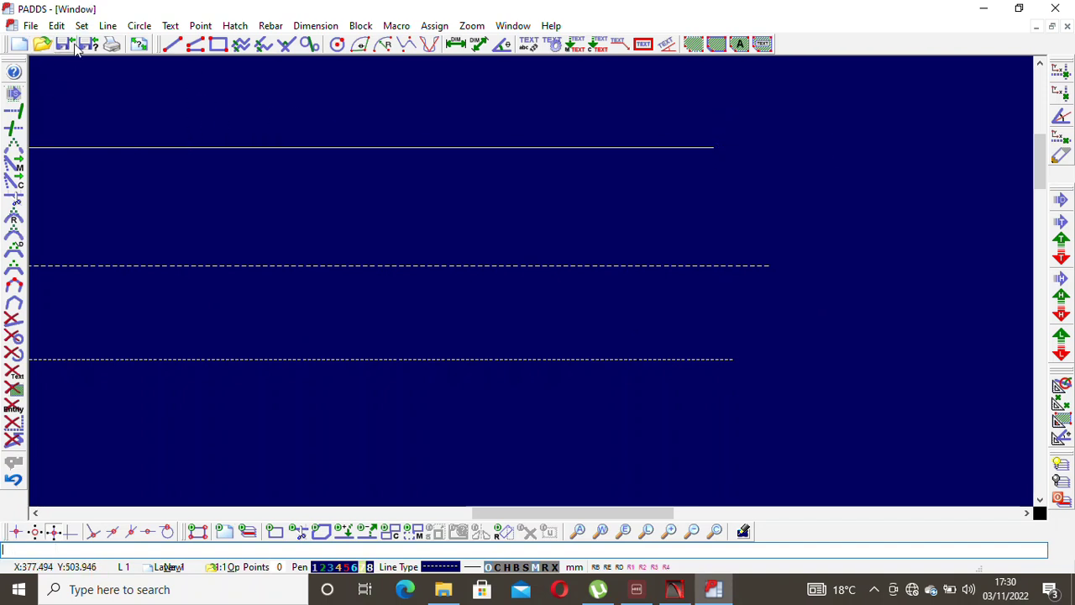
# Set the paper size to A1 in landscape orientation.
pyautogui.click(56, 26)
pyautogui.moveTo(109, 23)
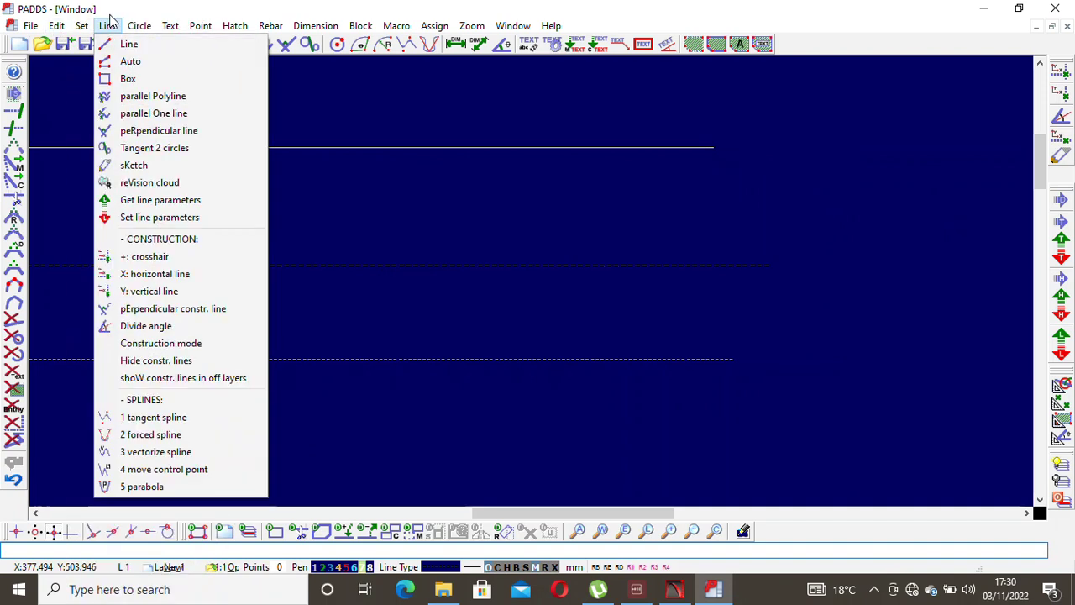
pyautogui.moveTo(57, 26)
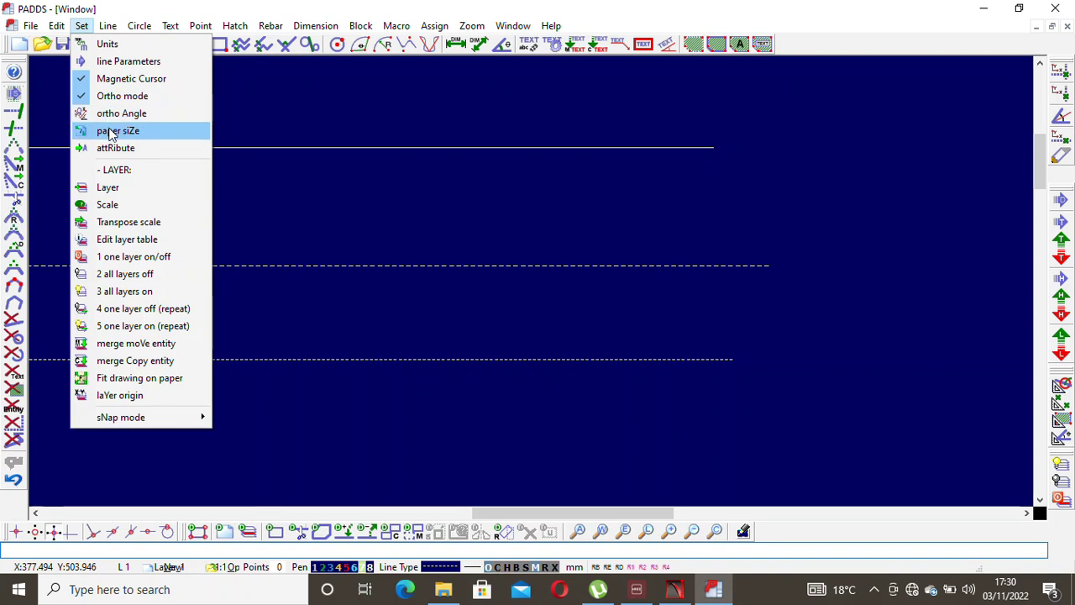
pyautogui.click(110, 132)
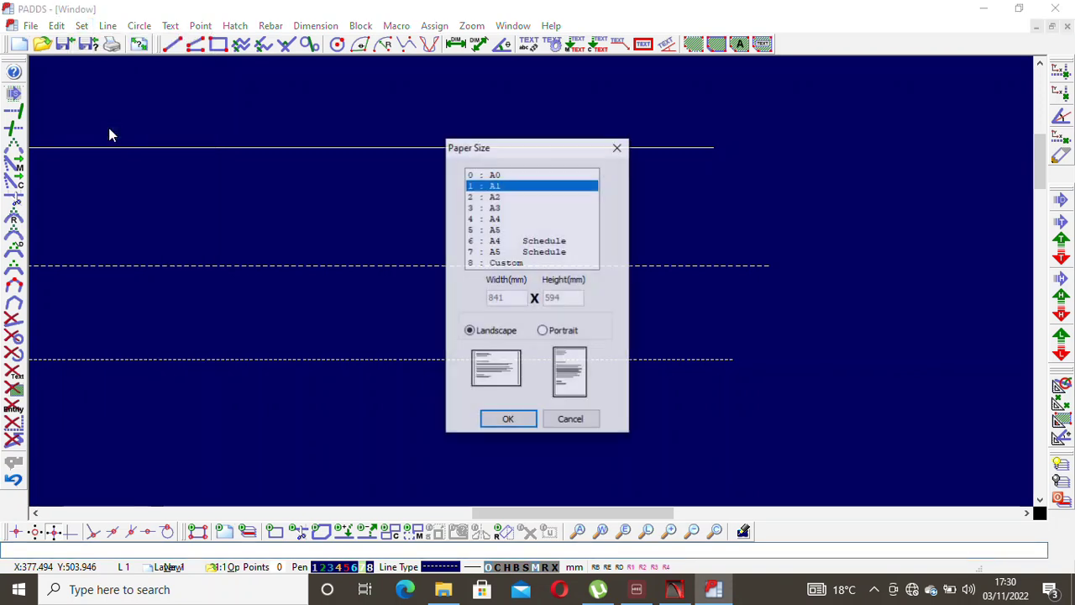
pyautogui.click(504, 175)
pyautogui.click(499, 185)
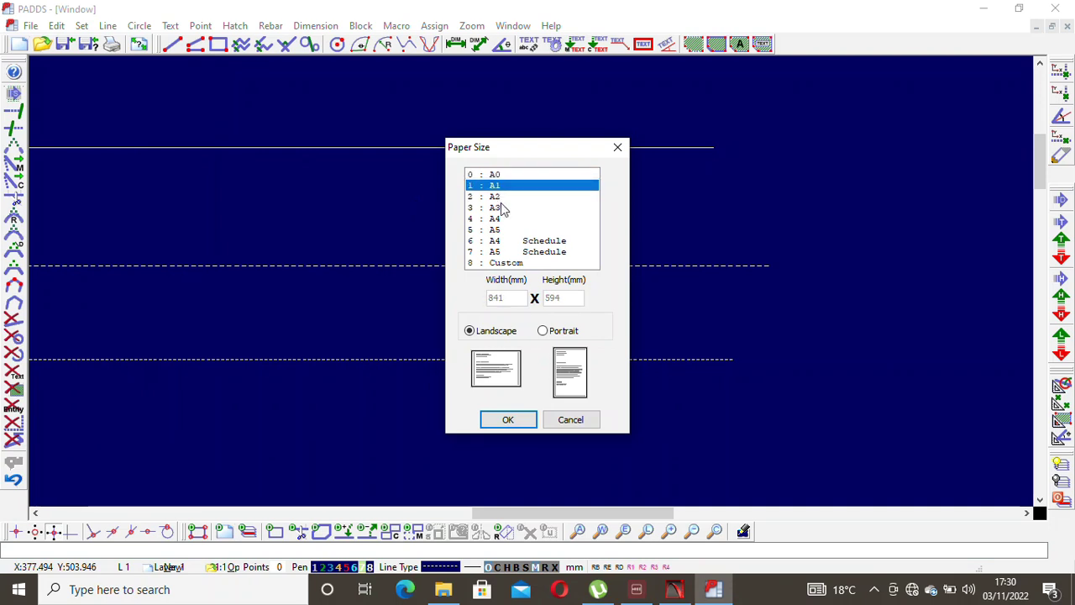
pyautogui.click(503, 197)
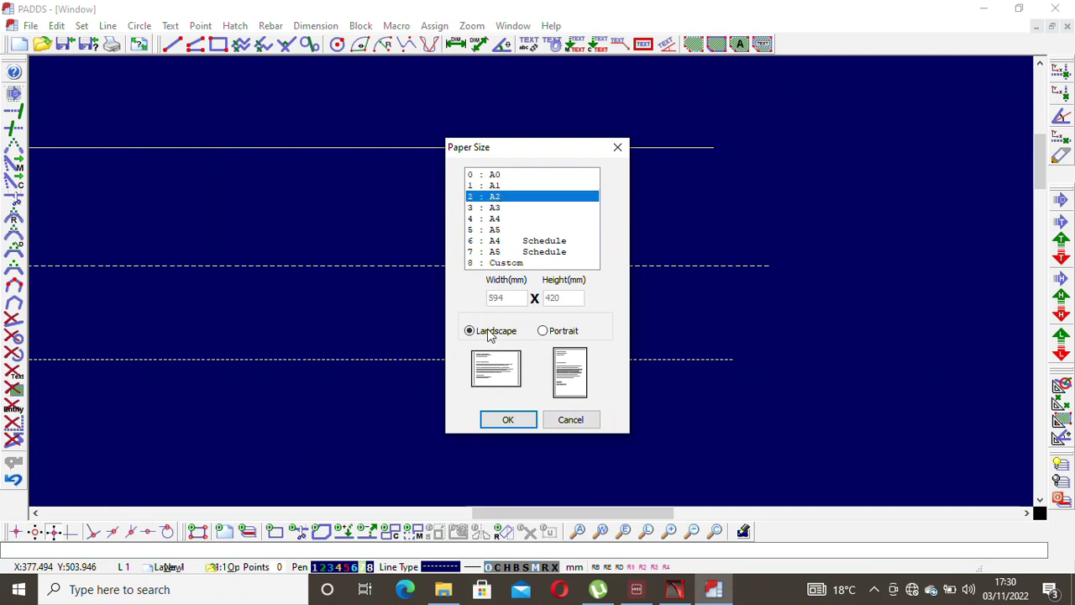
pyautogui.click(495, 186)
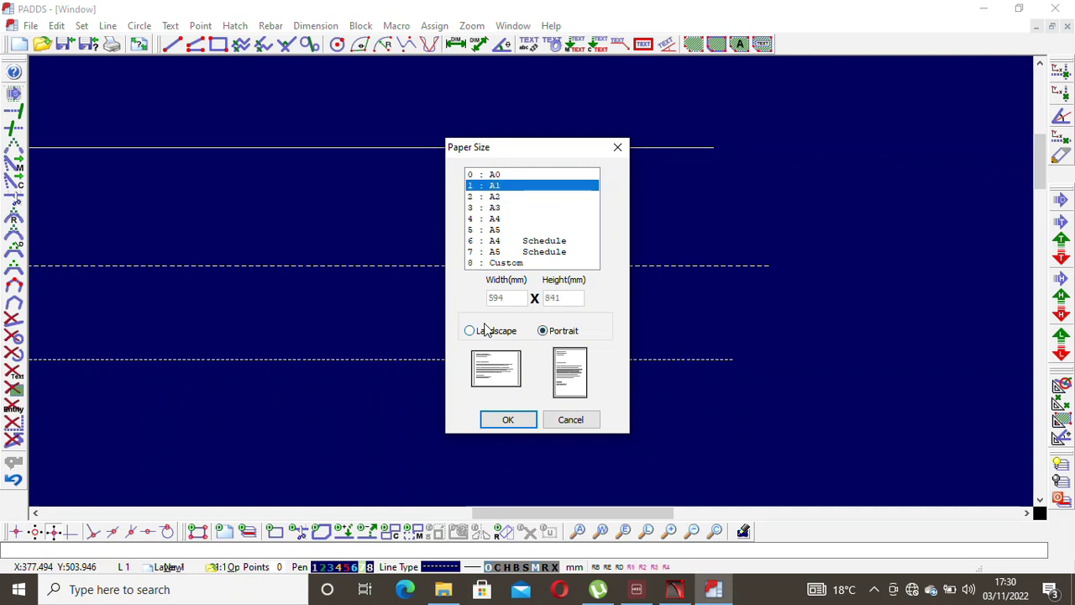
pyautogui.click(482, 333)
pyautogui.click(506, 420)
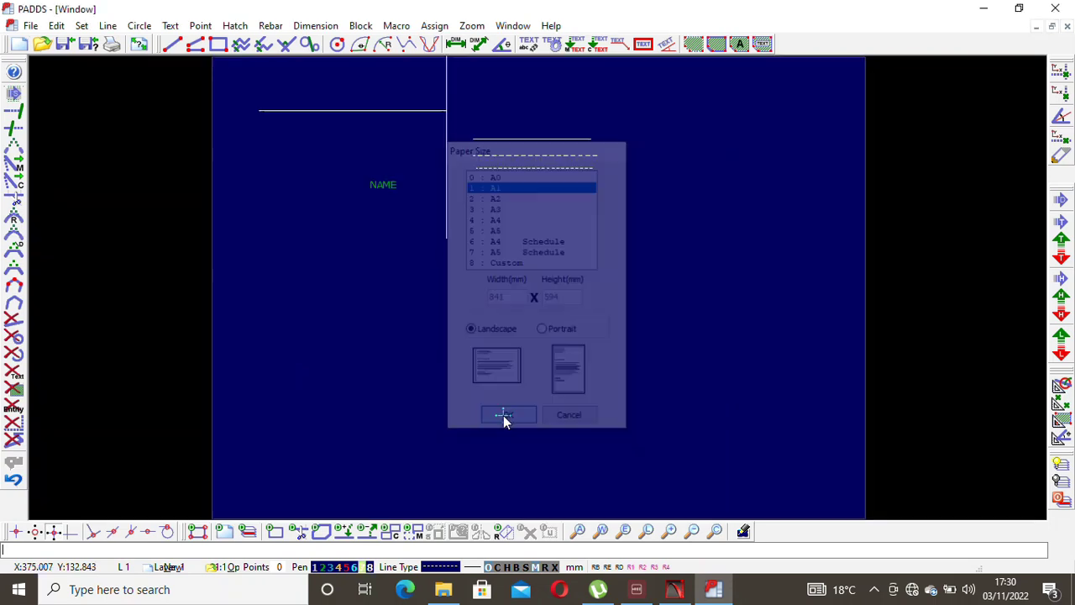
pyautogui.scroll(1, 529, 320)
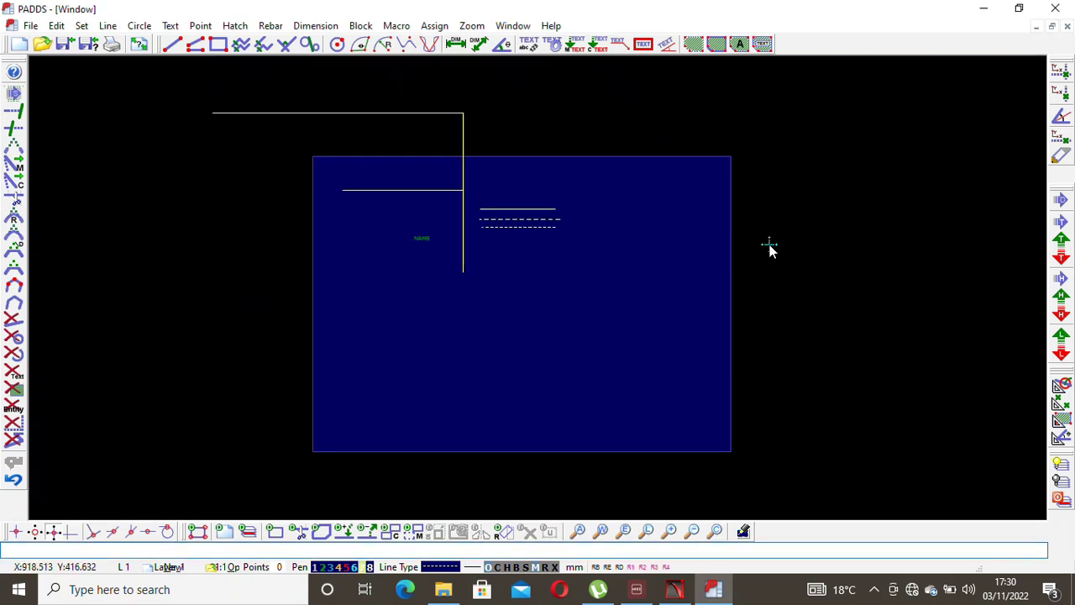
pyautogui.scroll(3, 620, 196)
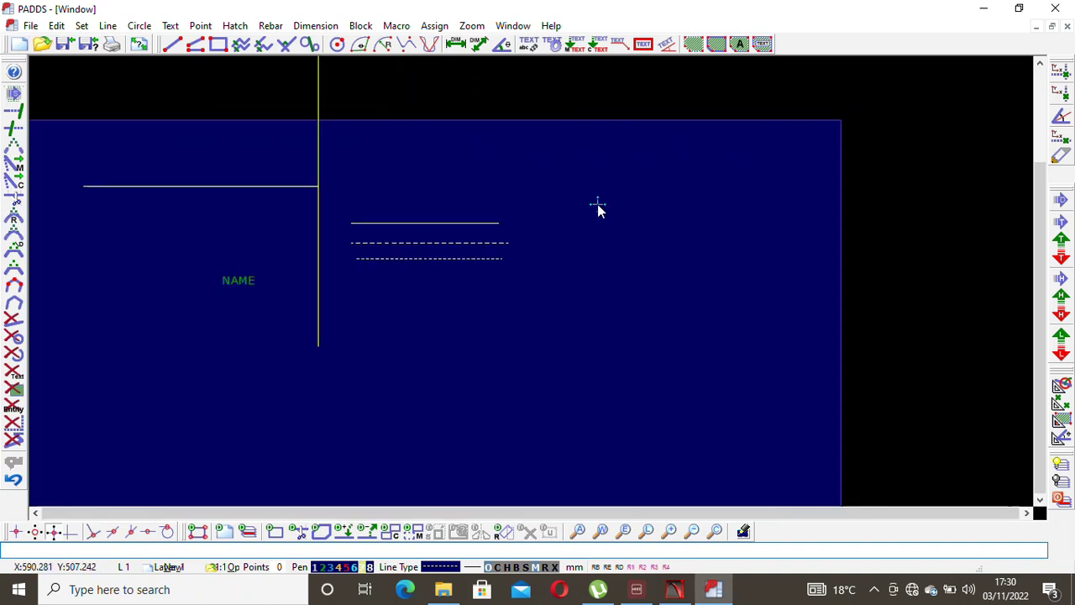
pyautogui.scroll(-1, 653, 216)
pyautogui.scroll(-2, 219, 82)
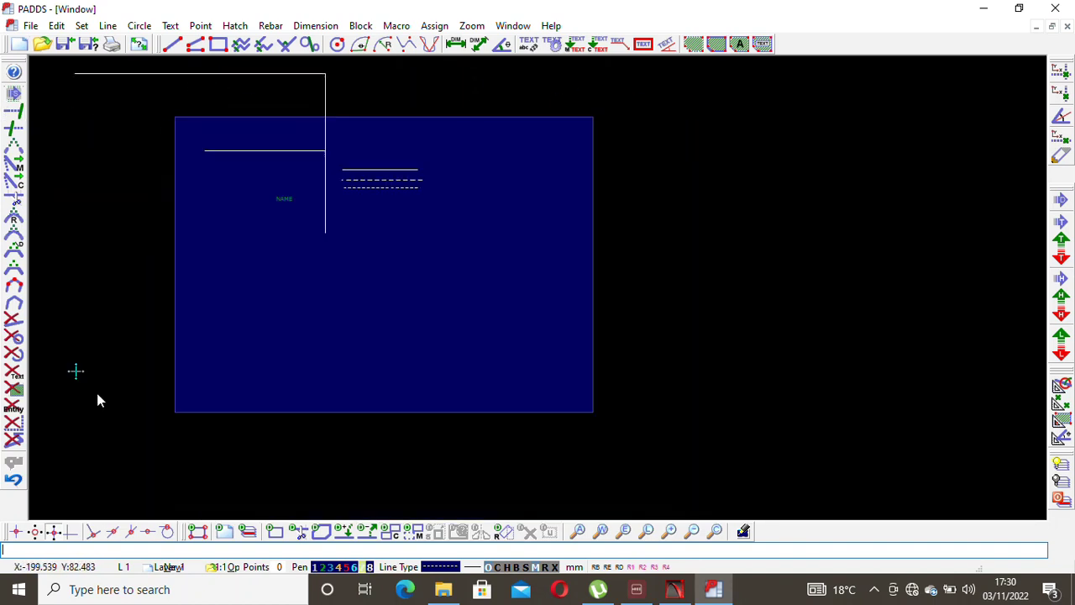
pyautogui.scroll(1, 297, 176)
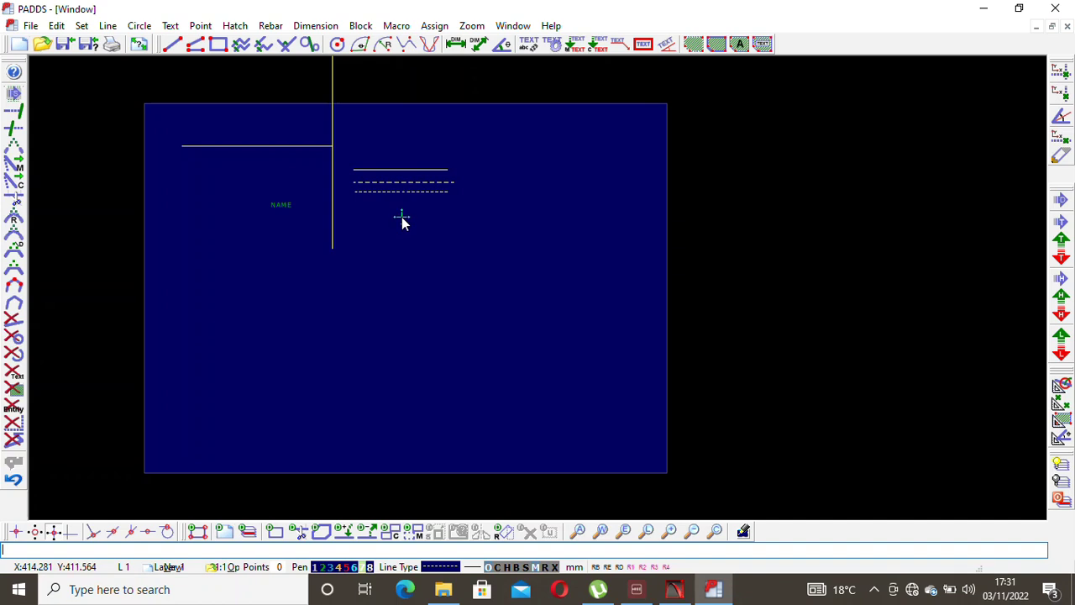
pyautogui.click(80, 26)
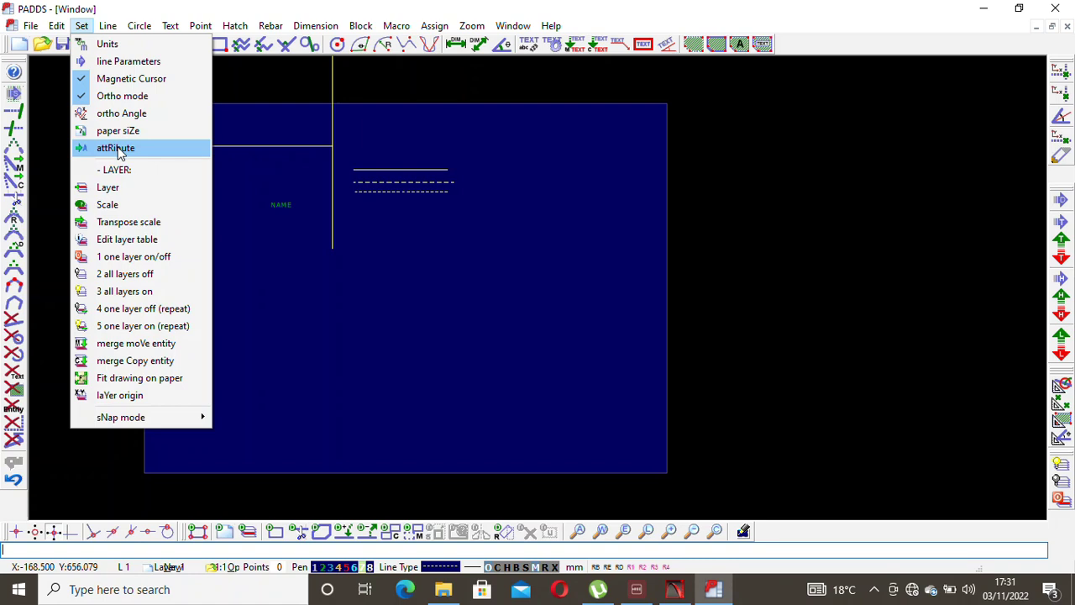
pyautogui.click(119, 149)
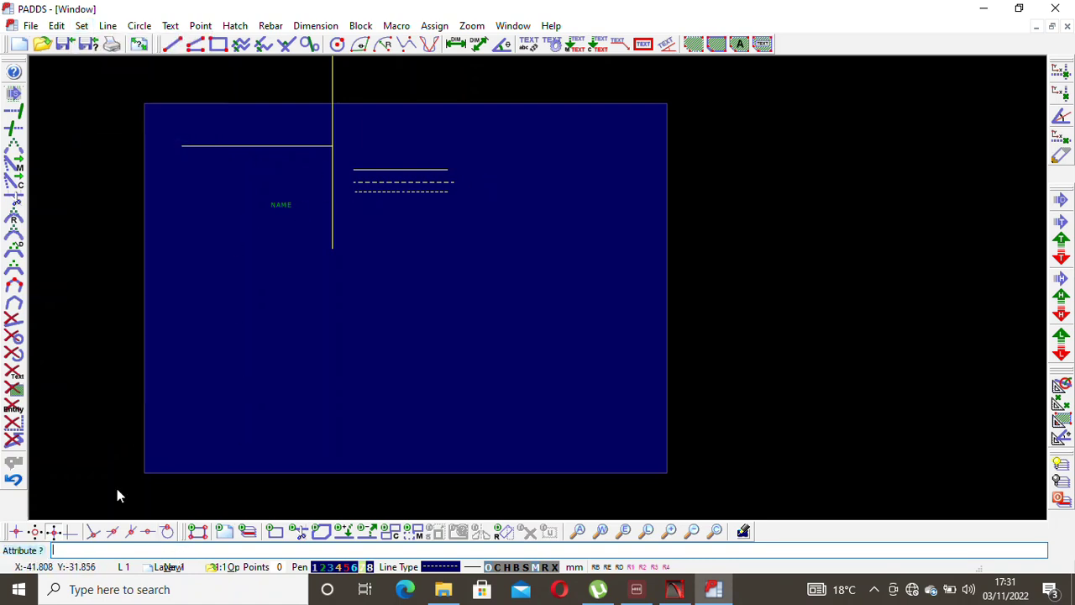
pyautogui.rightClick(378, 204)
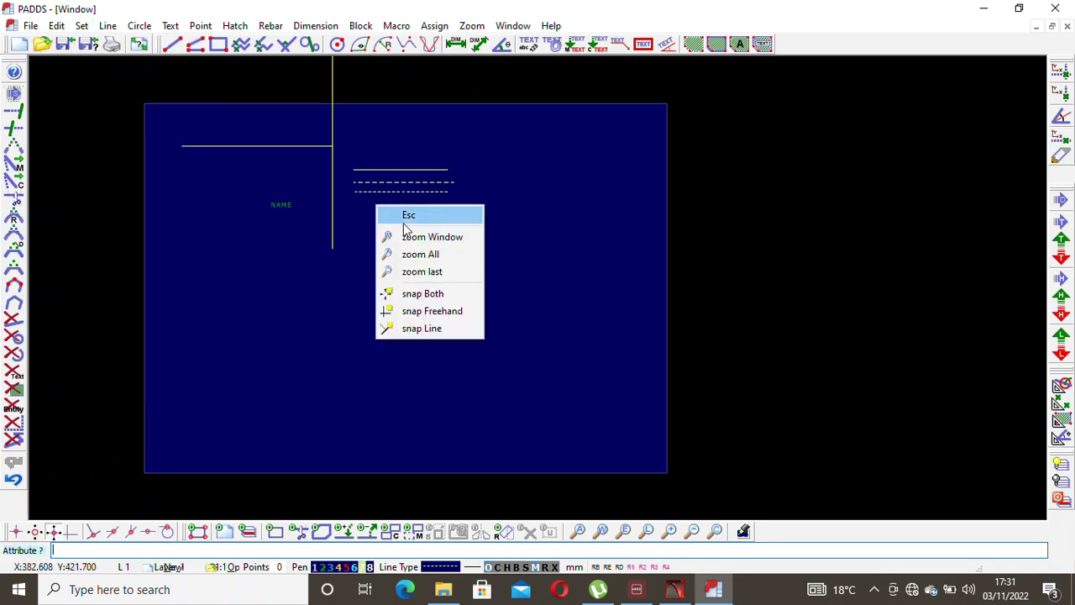
pyautogui.click(408, 217)
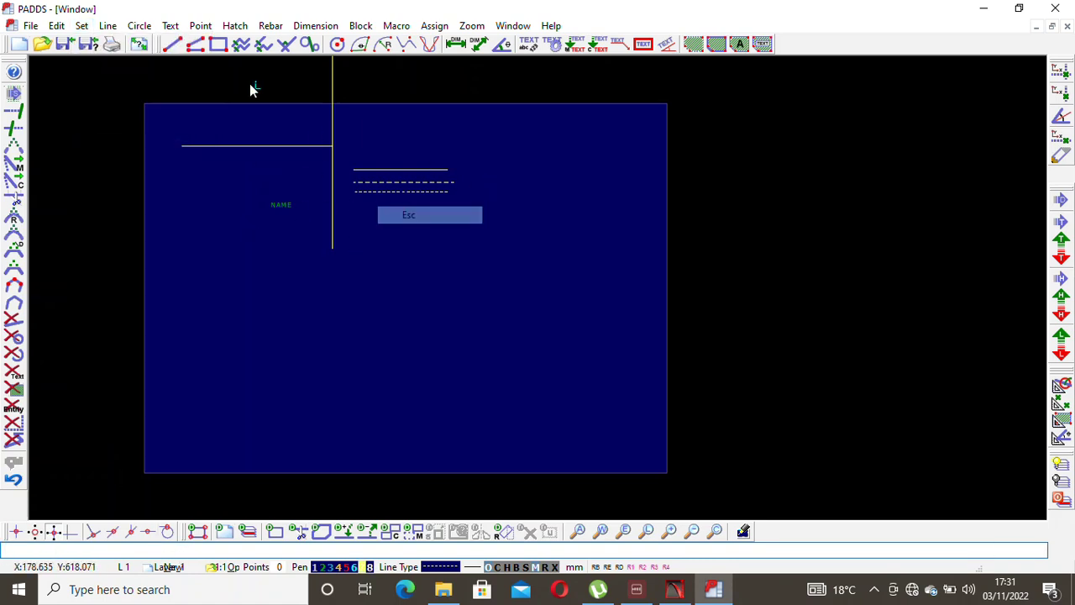
# Try the Transpose scale command, entering 100 for the first point.
pyautogui.click(81, 26)
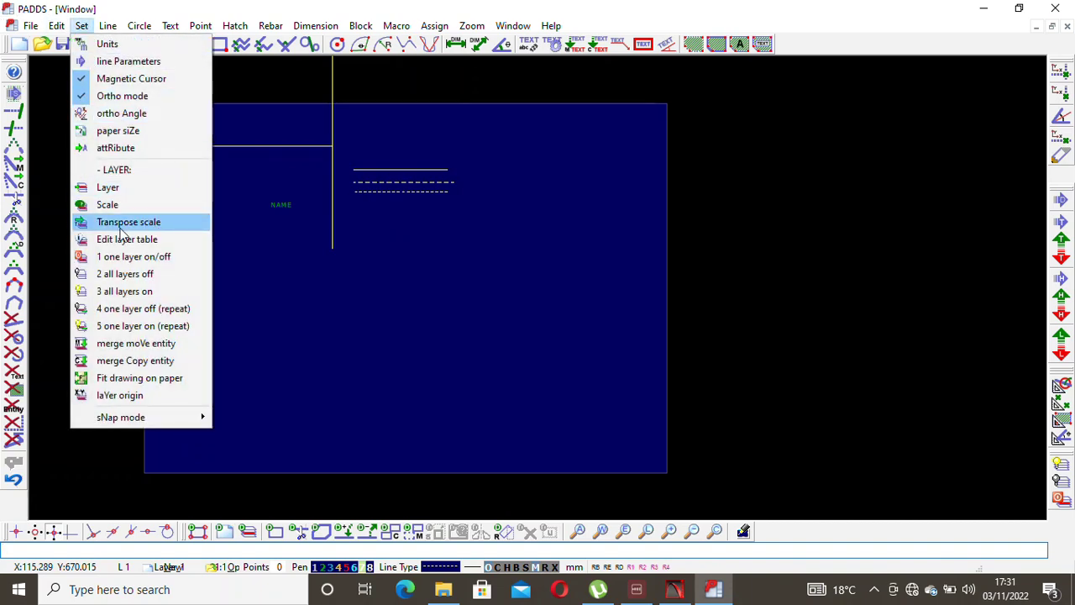
pyautogui.click(174, 222)
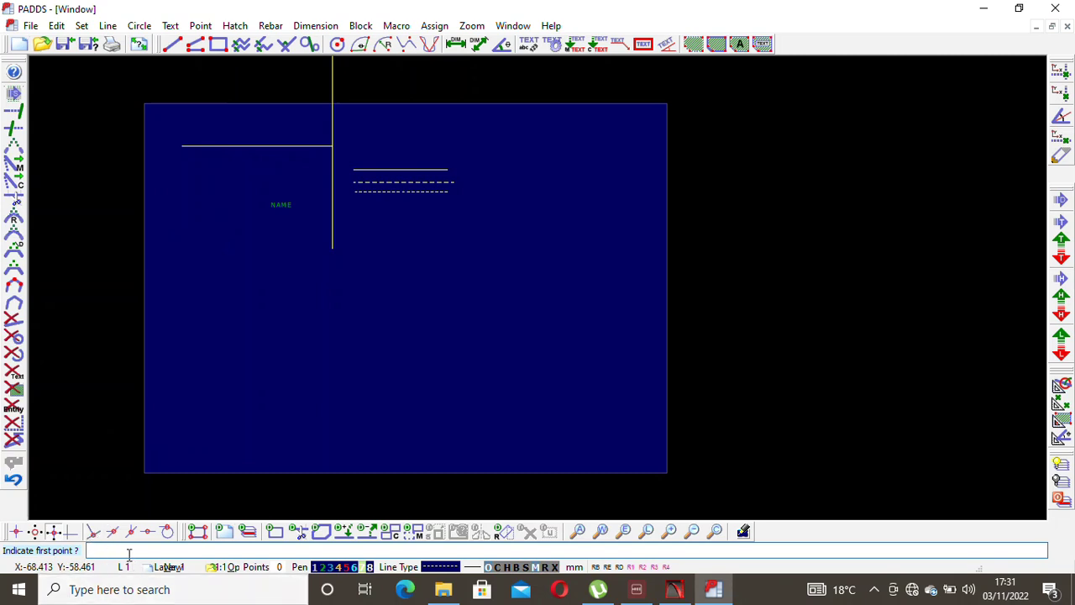
pyautogui.write('1')
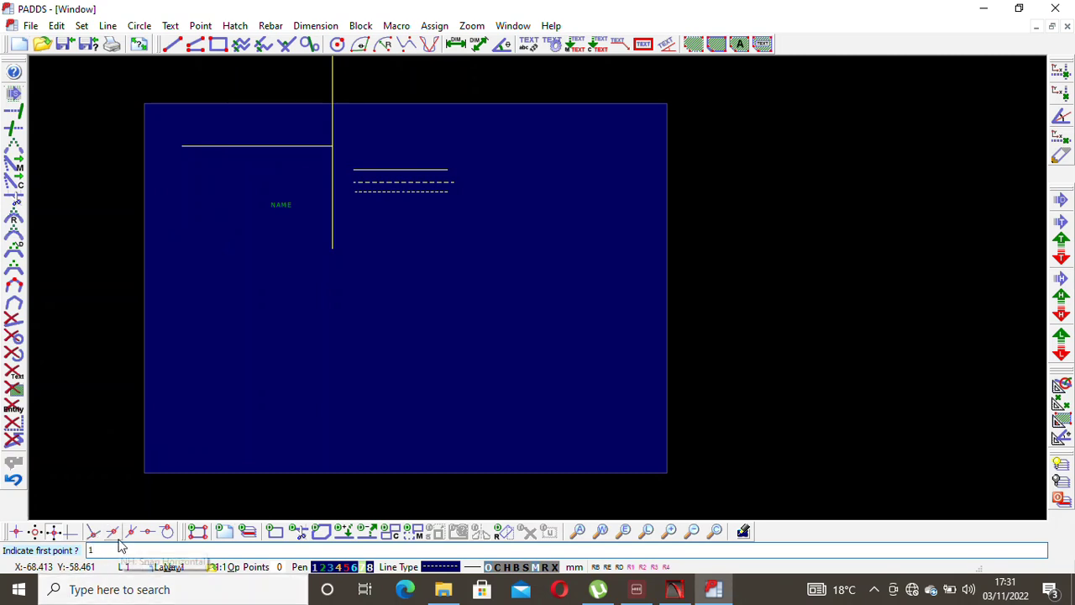
pyautogui.write('00')
pyautogui.press('Return')
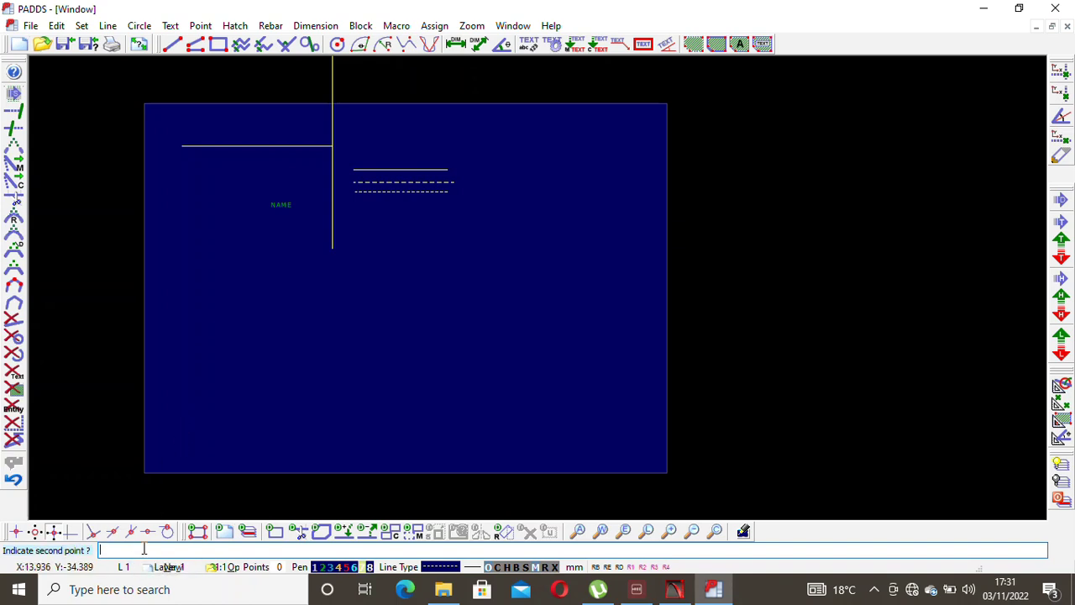
pyautogui.rightClick(289, 282)
pyautogui.click(300, 280)
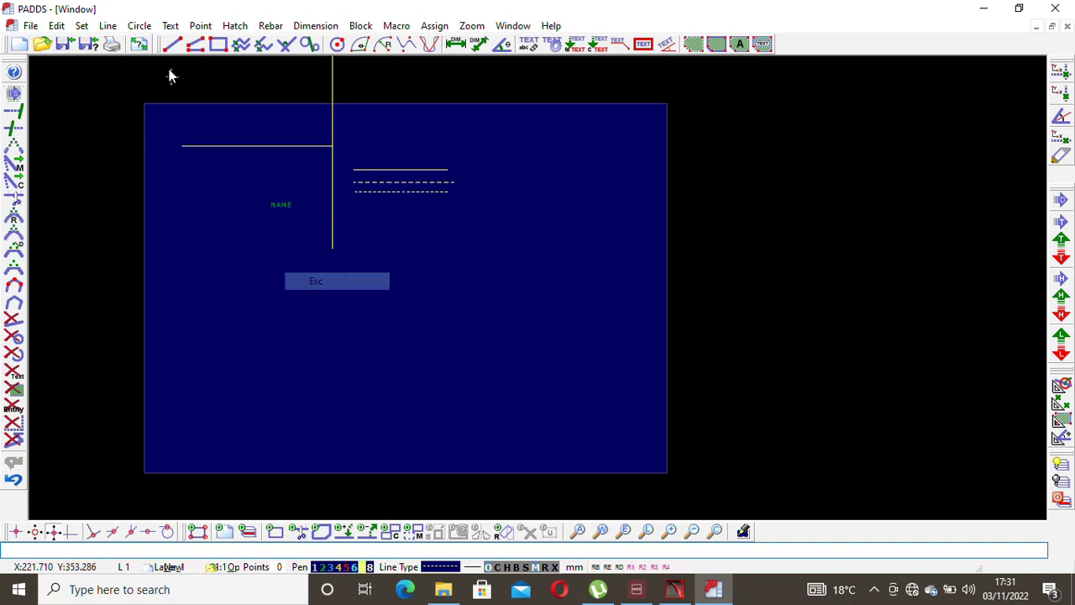
# Check the paper sizes offered by the Fit drawing on paper command and close them without applying any.
pyautogui.click(84, 26)
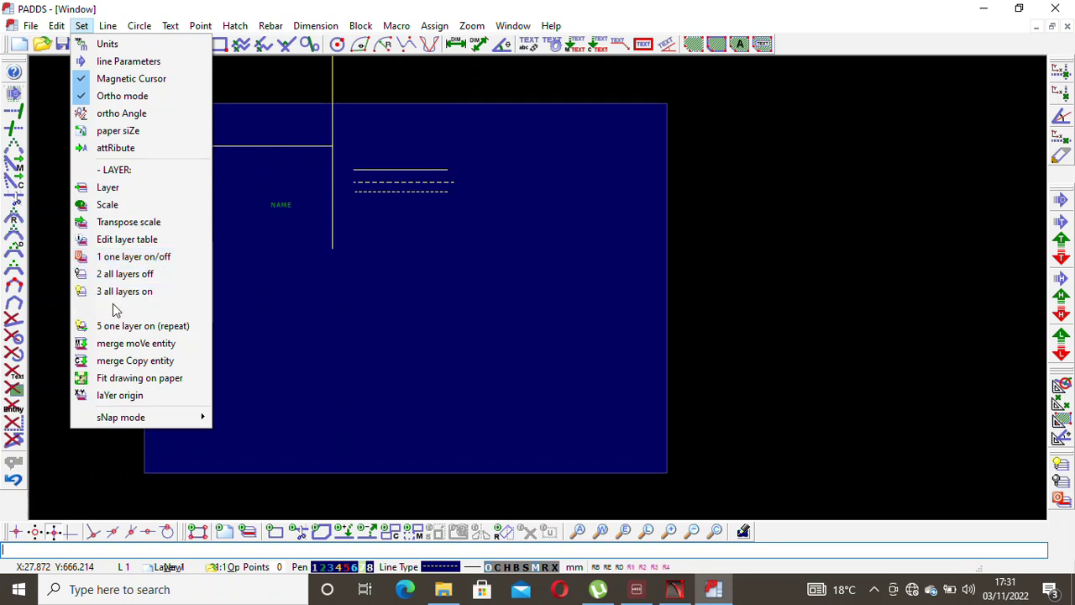
pyautogui.click(105, 379)
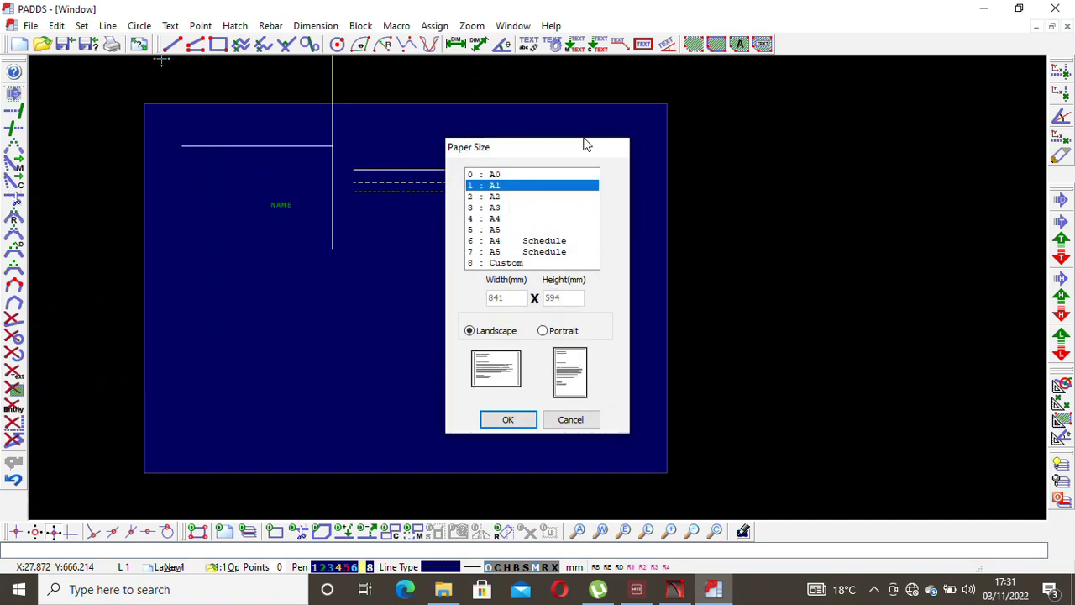
pyautogui.click(618, 149)
# Draw a dashed box on the sheet below the three sample lines.
pyautogui.click(81, 25)
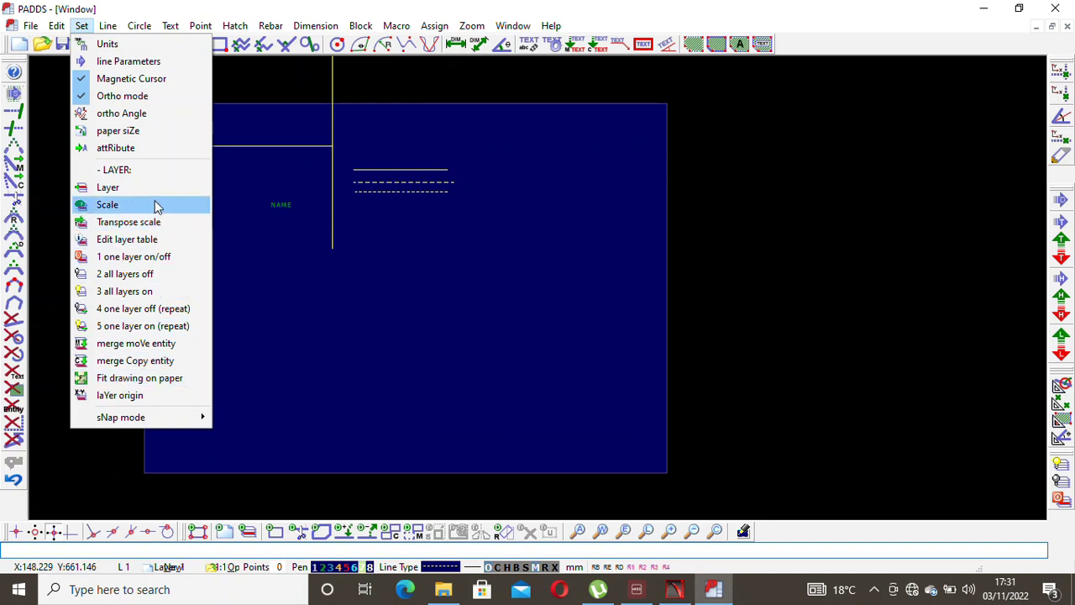
pyautogui.moveTo(103, 25)
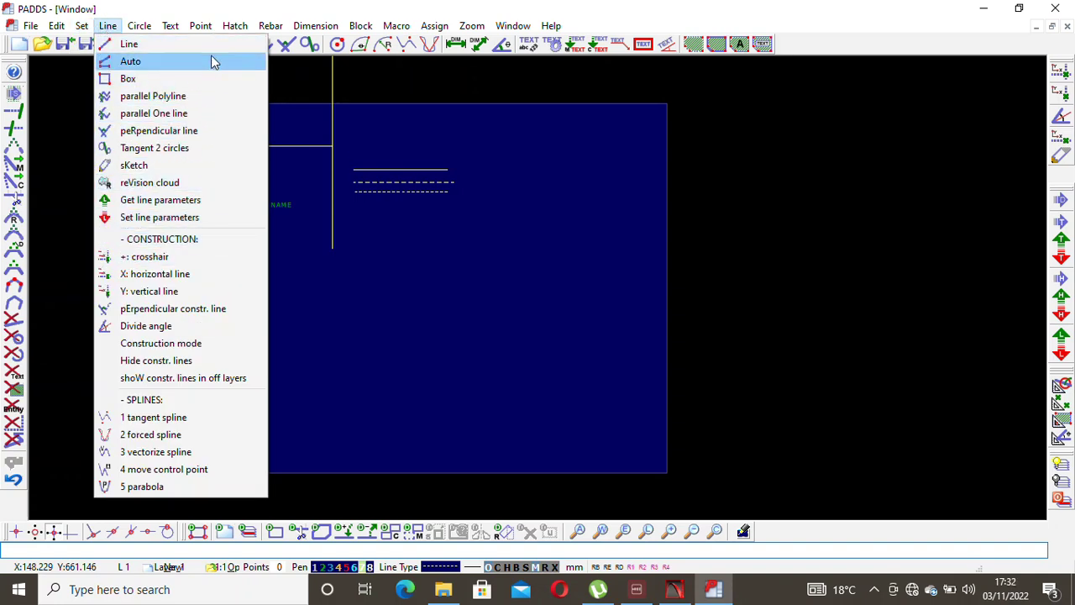
pyautogui.moveTo(160, 31)
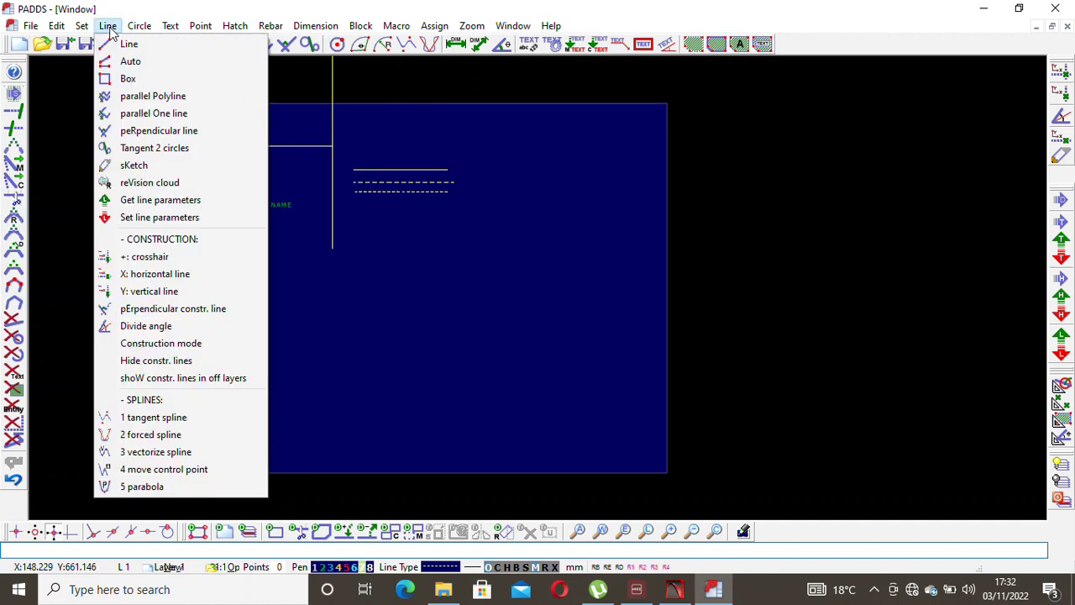
pyautogui.click(128, 79)
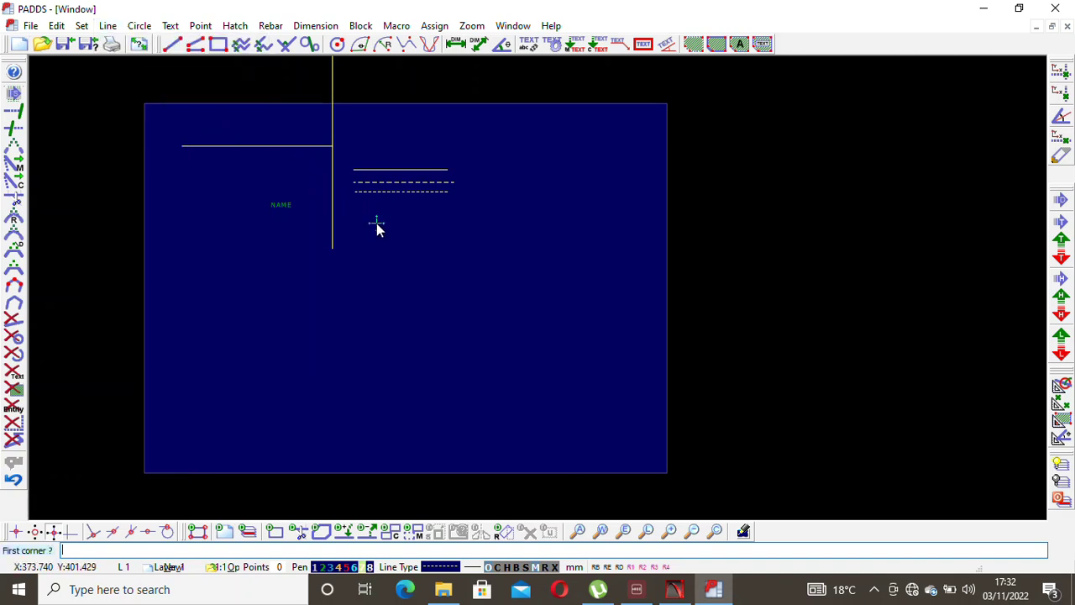
pyautogui.click(377, 223)
pyautogui.click(553, 376)
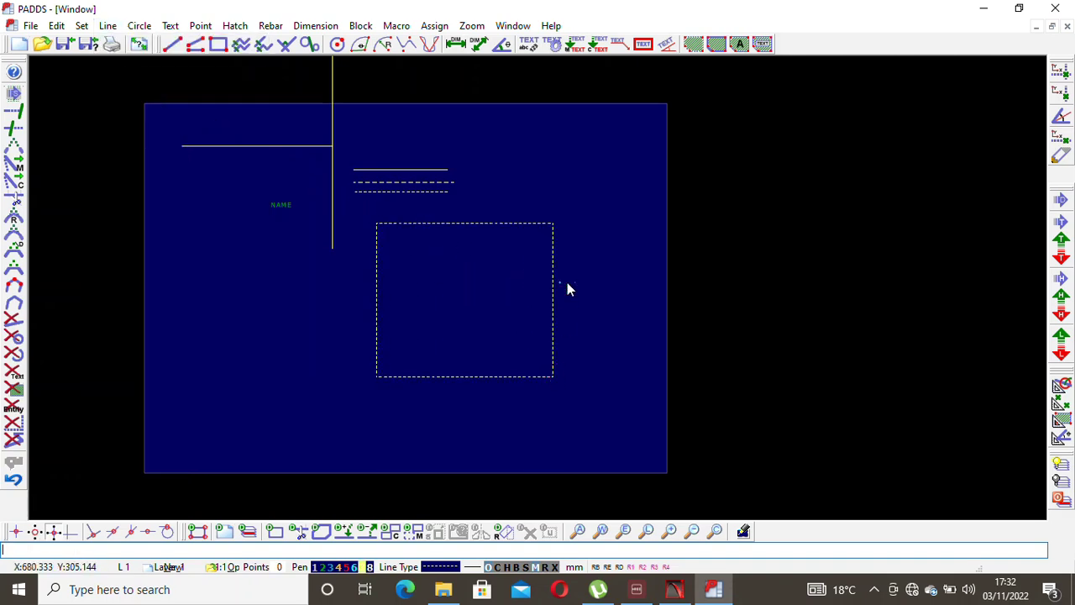
pyautogui.scroll(2, 565, 252)
pyautogui.scroll(-1, 564, 220)
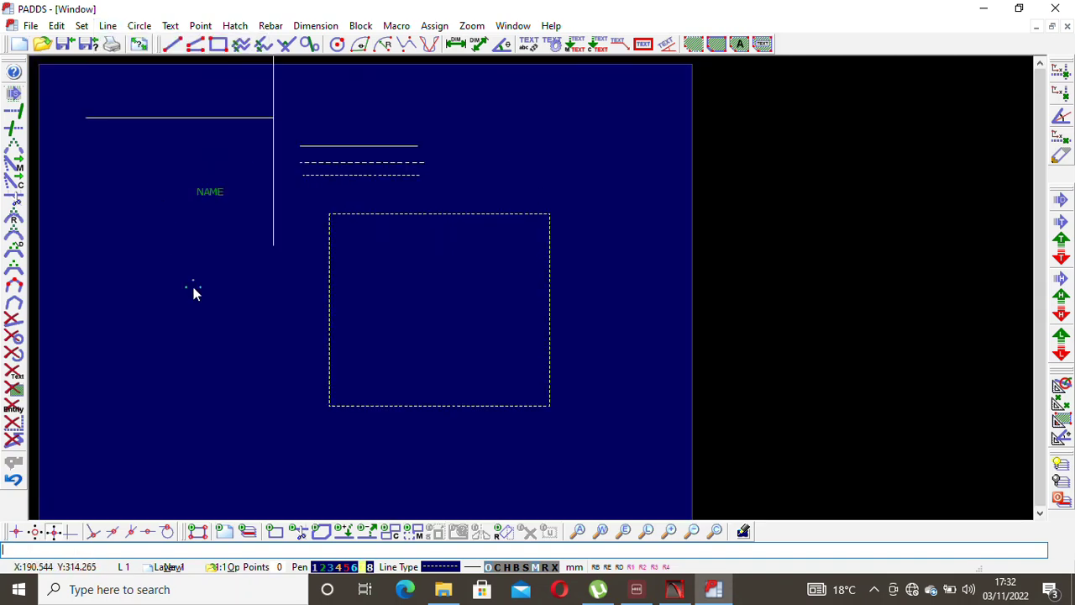
# Try the Get line parameters command on the long vertical line beside the NAME text.
pyautogui.click(107, 26)
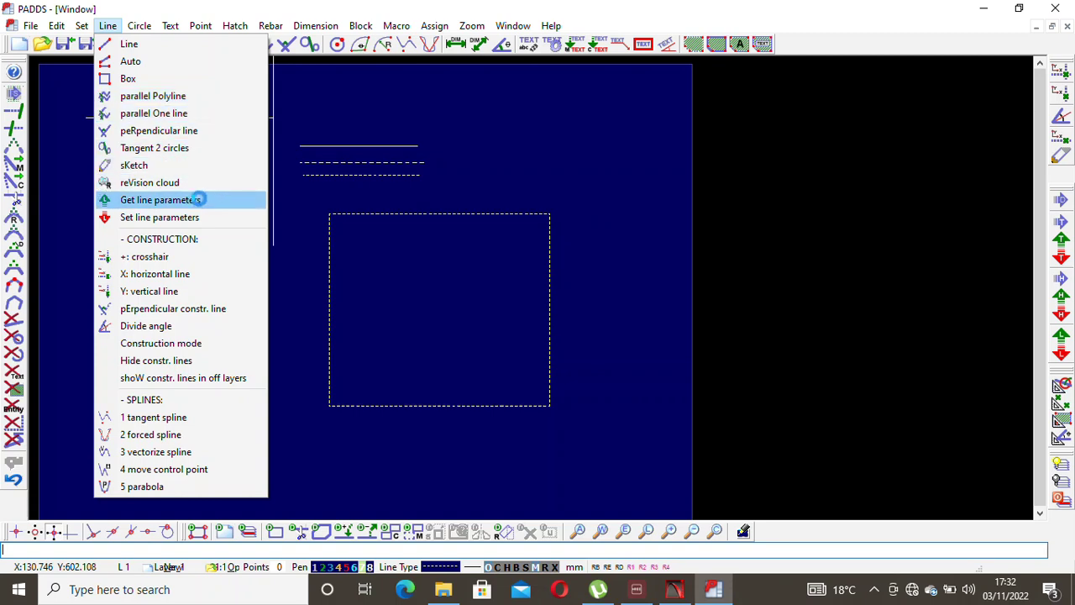
pyautogui.click(199, 199)
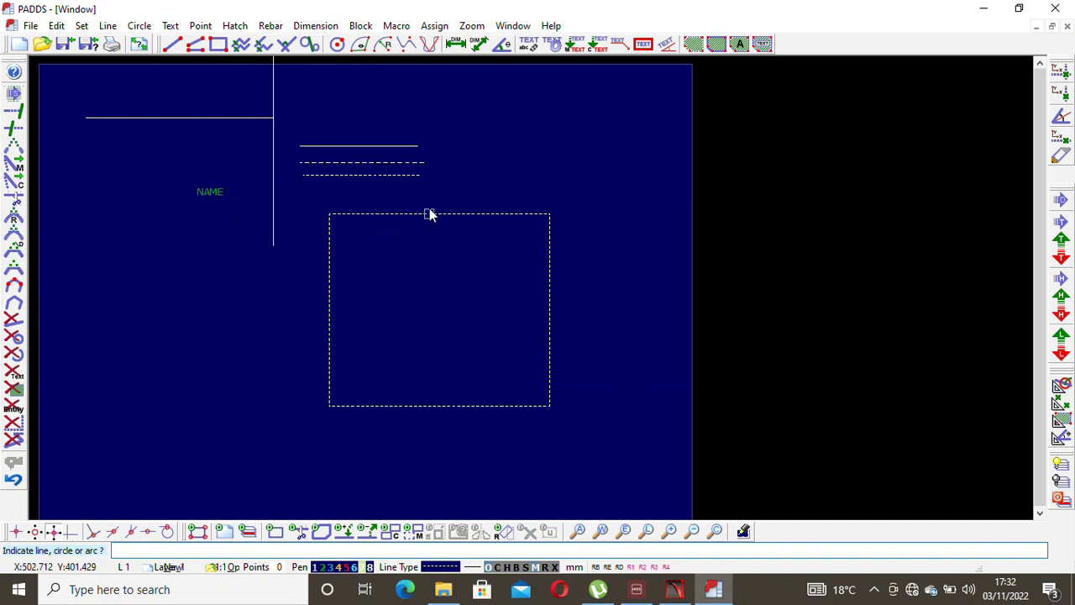
pyautogui.click(109, 26)
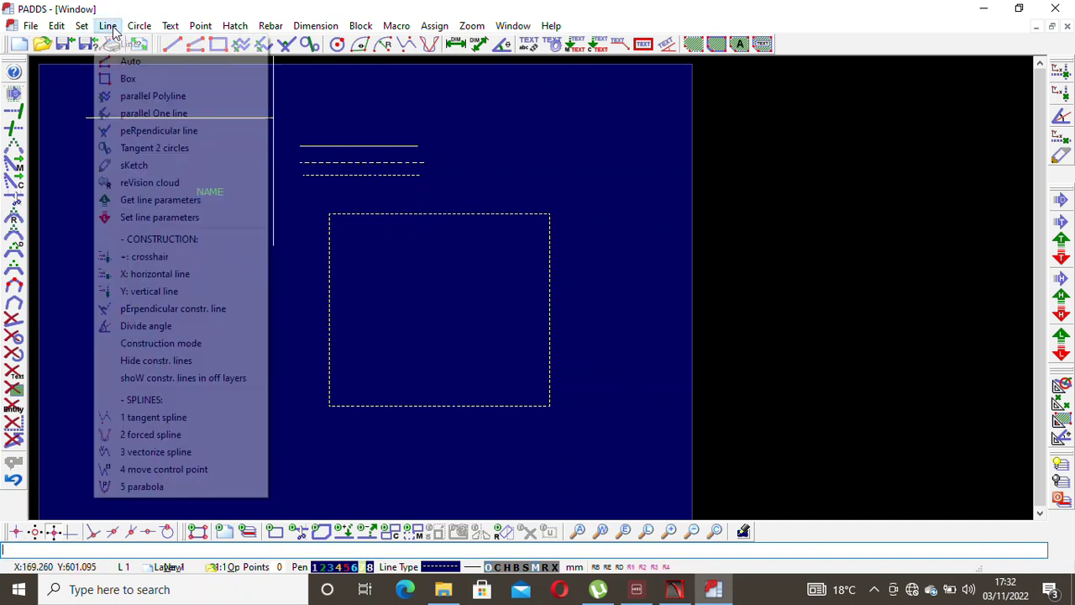
pyautogui.click(168, 203)
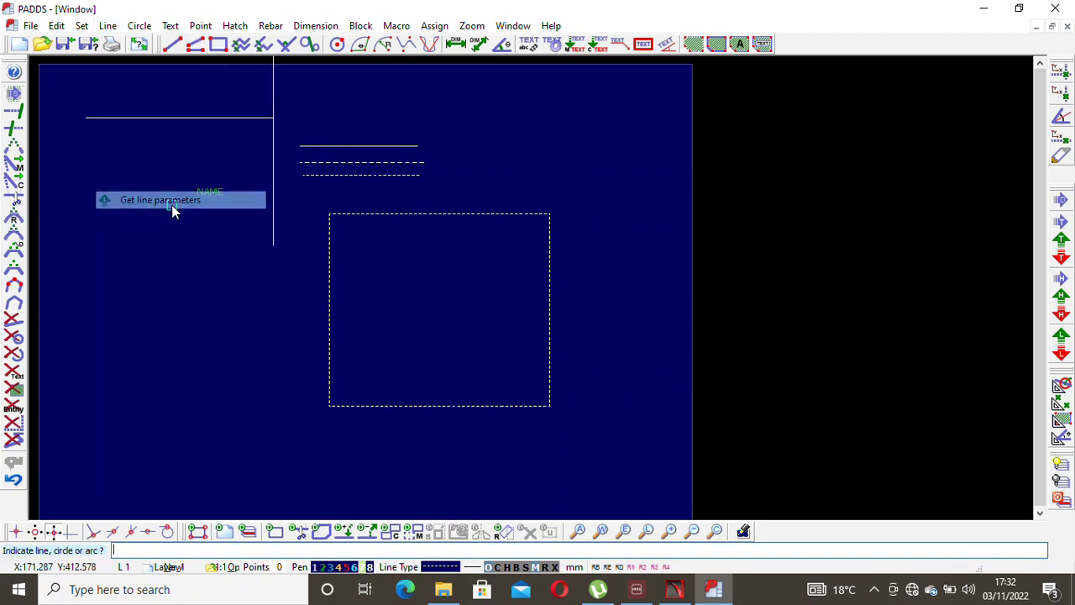
pyautogui.click(274, 126)
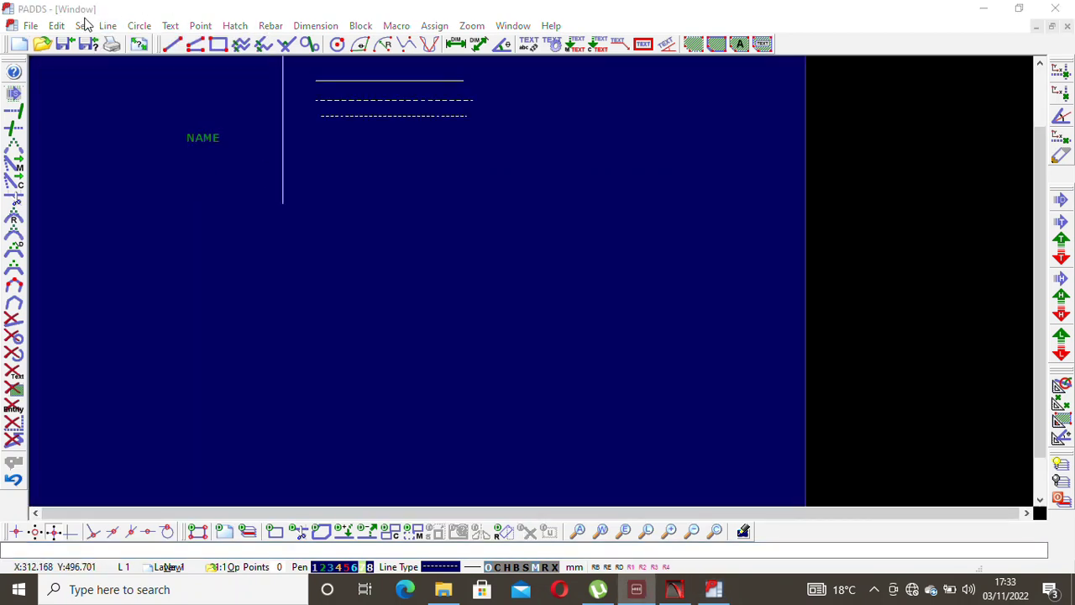
# Place a horizontal construction line below the lower end of the long vertical line.
pyautogui.click(108, 25)
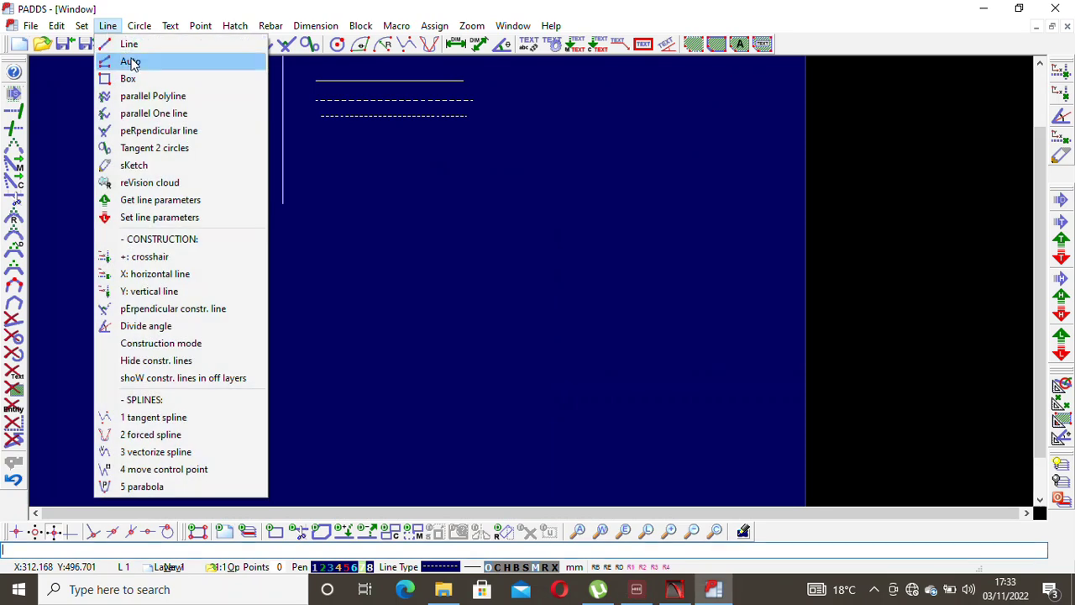
pyautogui.click(226, 274)
pyautogui.scroll(-1, 387, 251)
pyautogui.scroll(1, 368, 256)
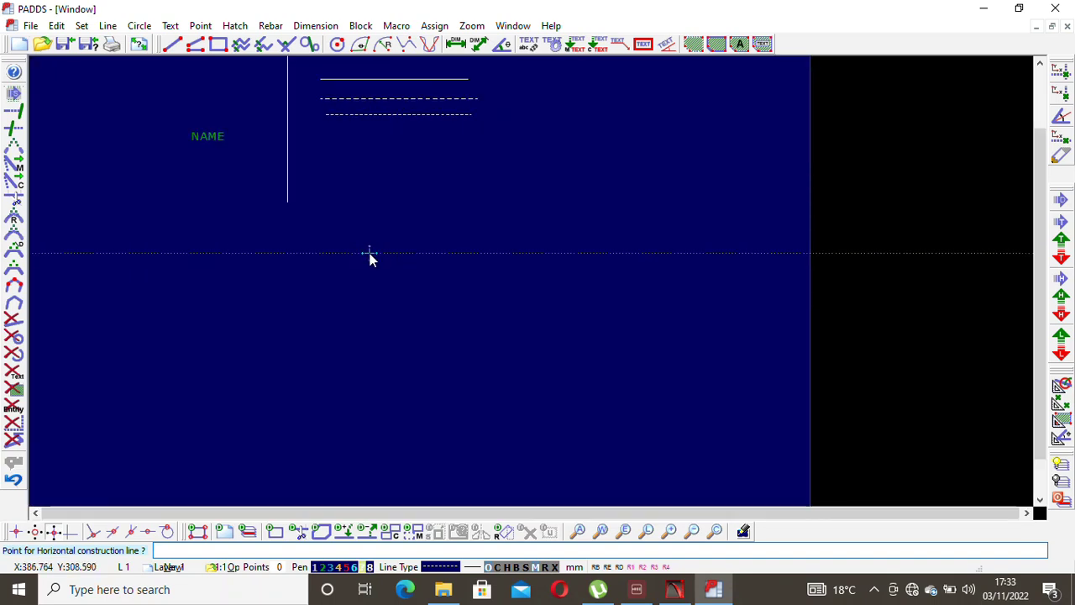
pyautogui.click(333, 270)
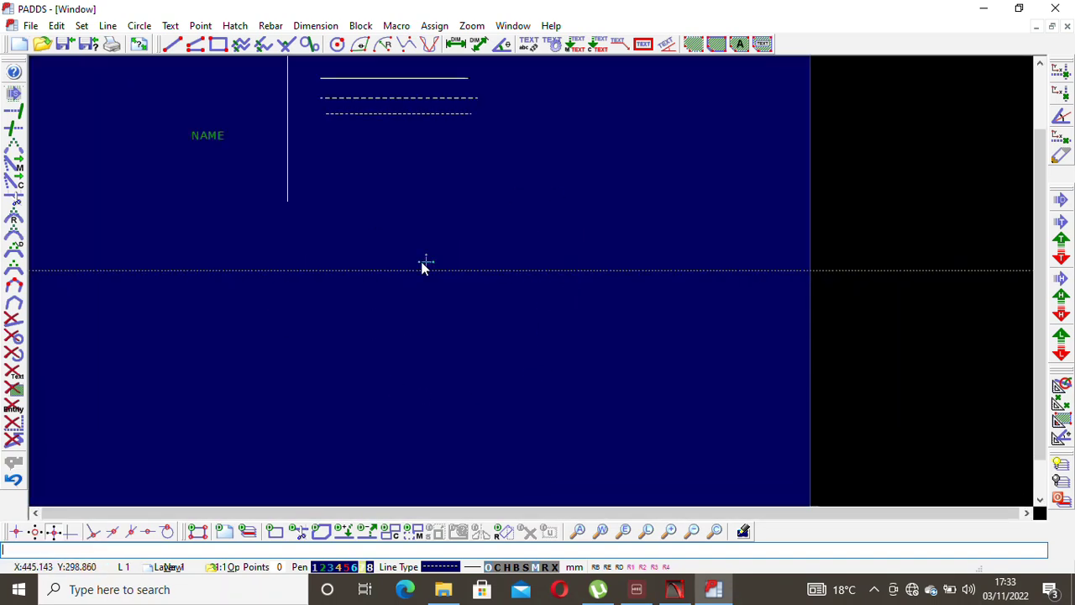
pyautogui.scroll(-1, 525, 243)
pyautogui.scroll(1, 311, 105)
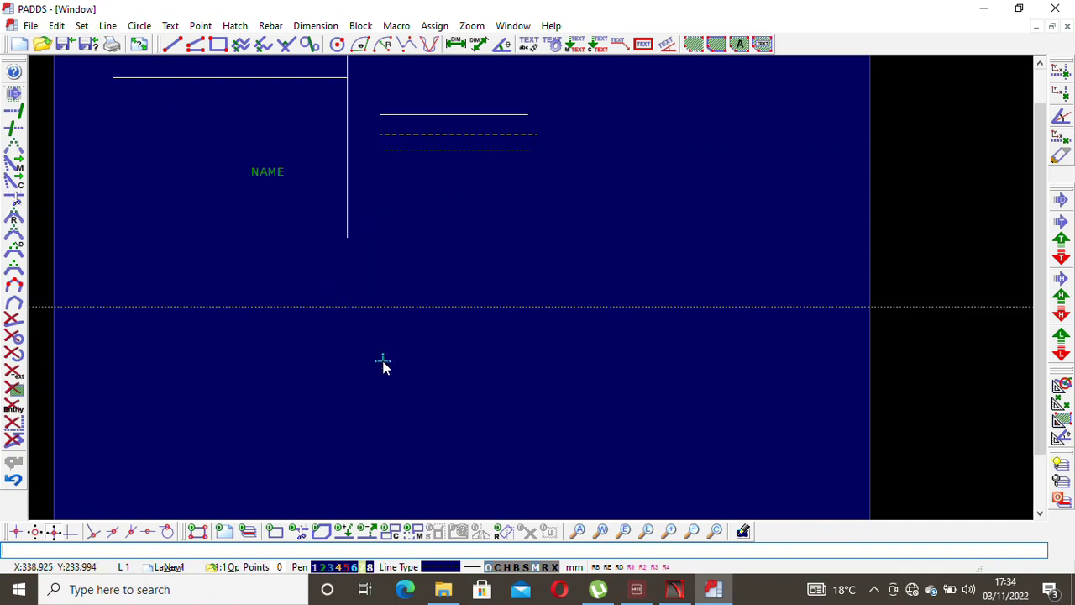
pyautogui.scroll(-1, 384, 269)
pyautogui.scroll(1, 386, 269)
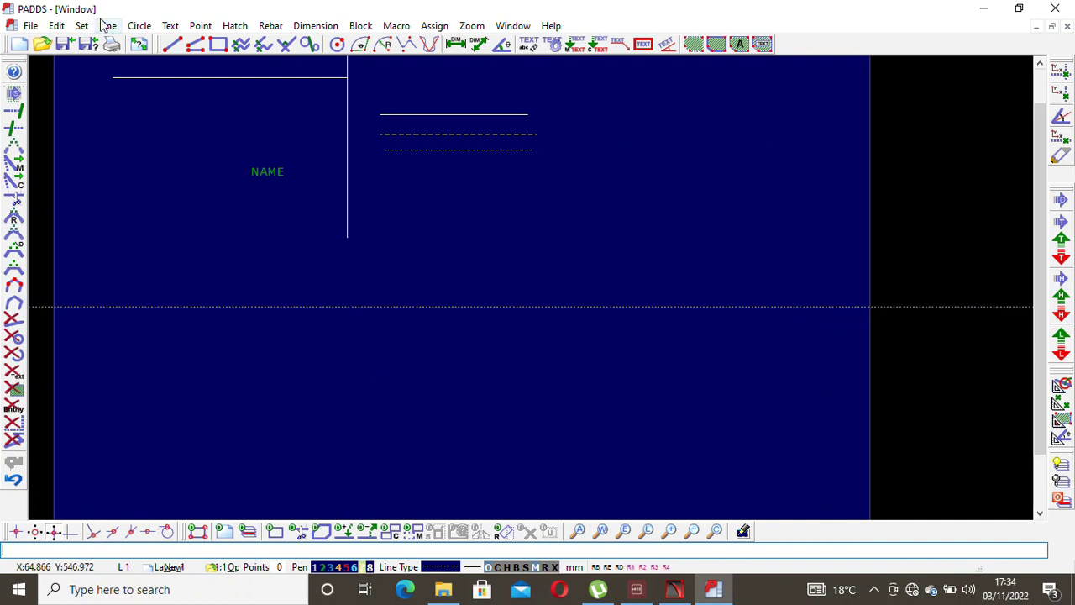
# Place a vertical construction line to the left of the NAME text, crossing the horizontal construction line.
pyautogui.click(140, 25)
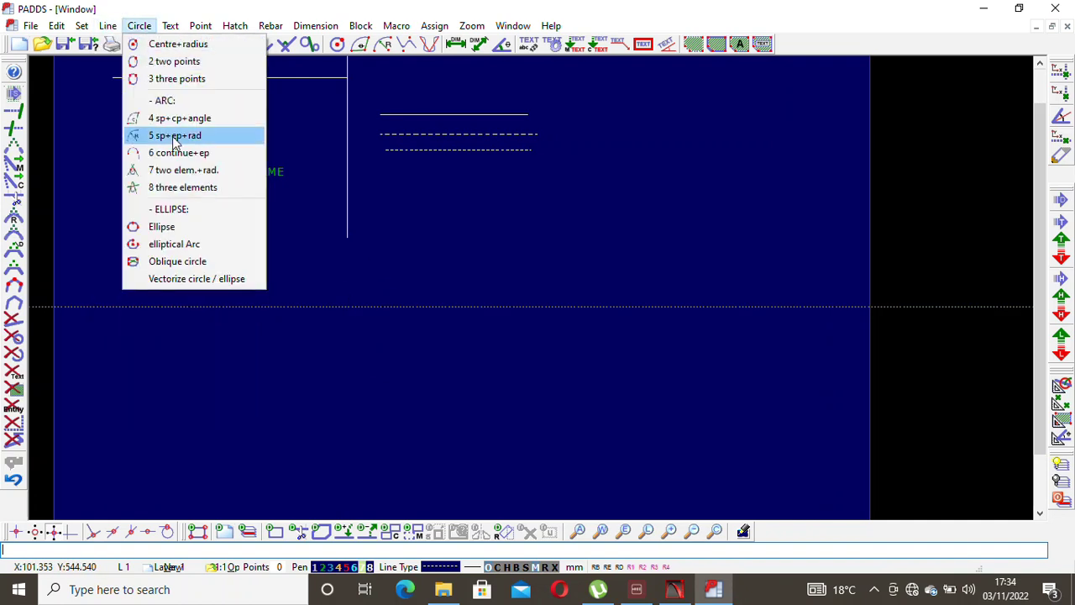
pyautogui.moveTo(107, 25)
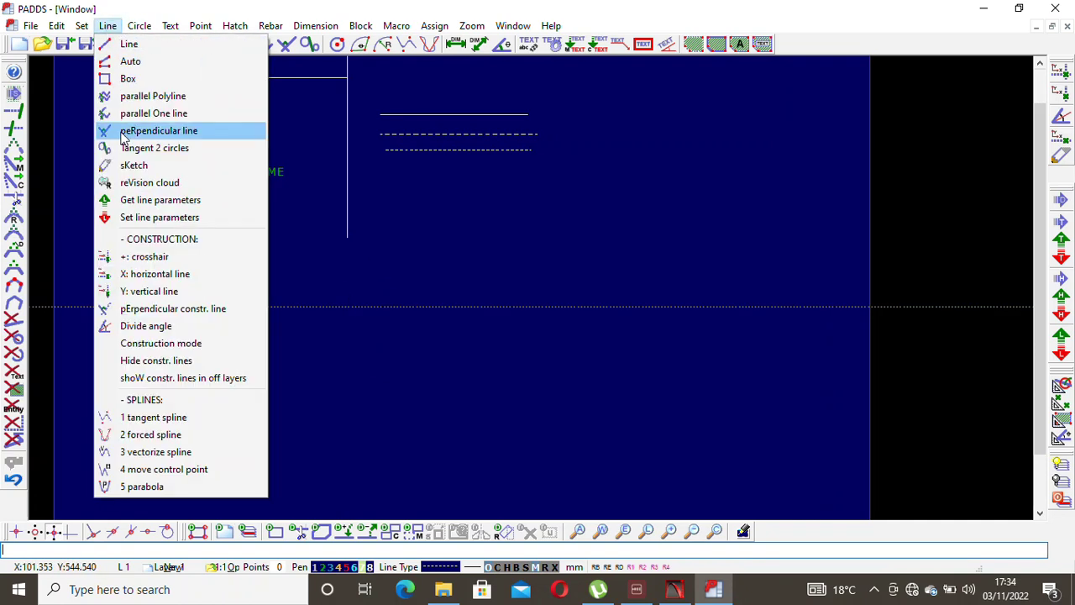
pyautogui.click(150, 291)
pyautogui.click(201, 280)
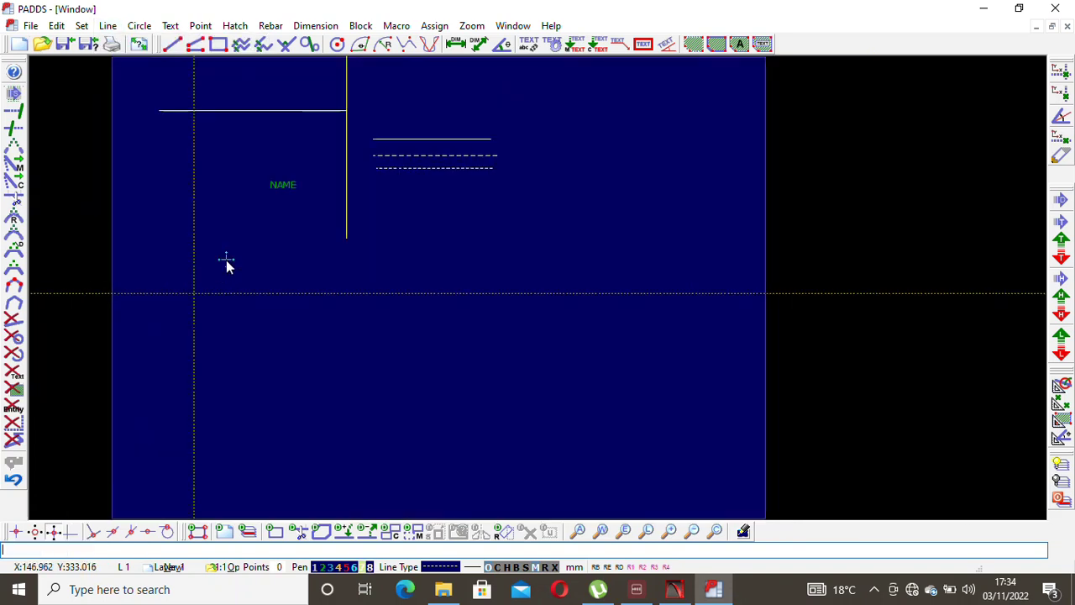
# Place a second horizontal construction line below the first one.
pyautogui.scroll(1, 226, 261)
pyautogui.click(108, 25)
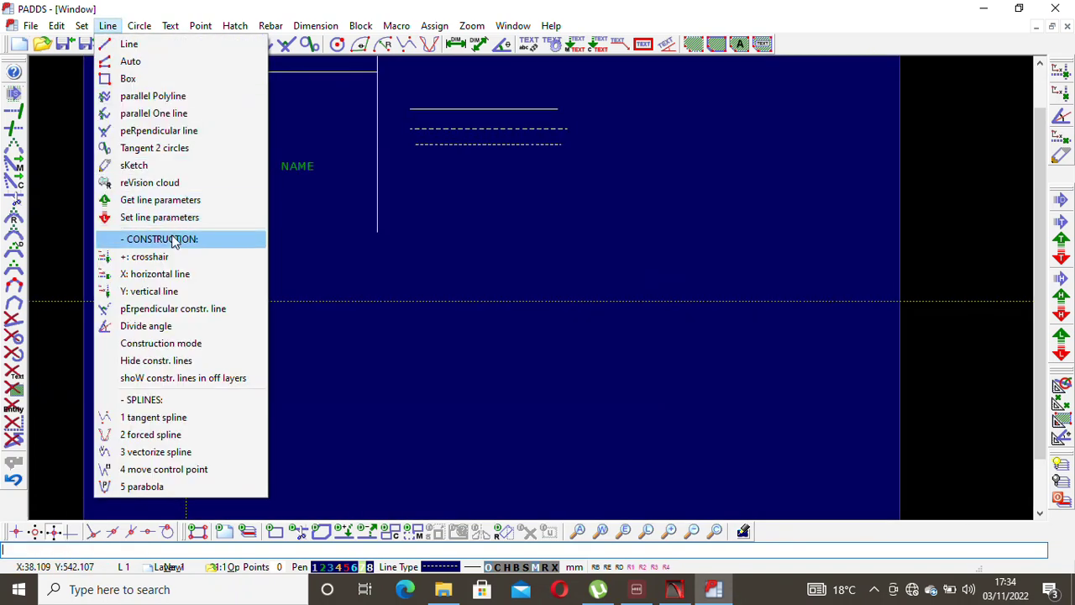
pyautogui.click(151, 274)
pyautogui.click(203, 393)
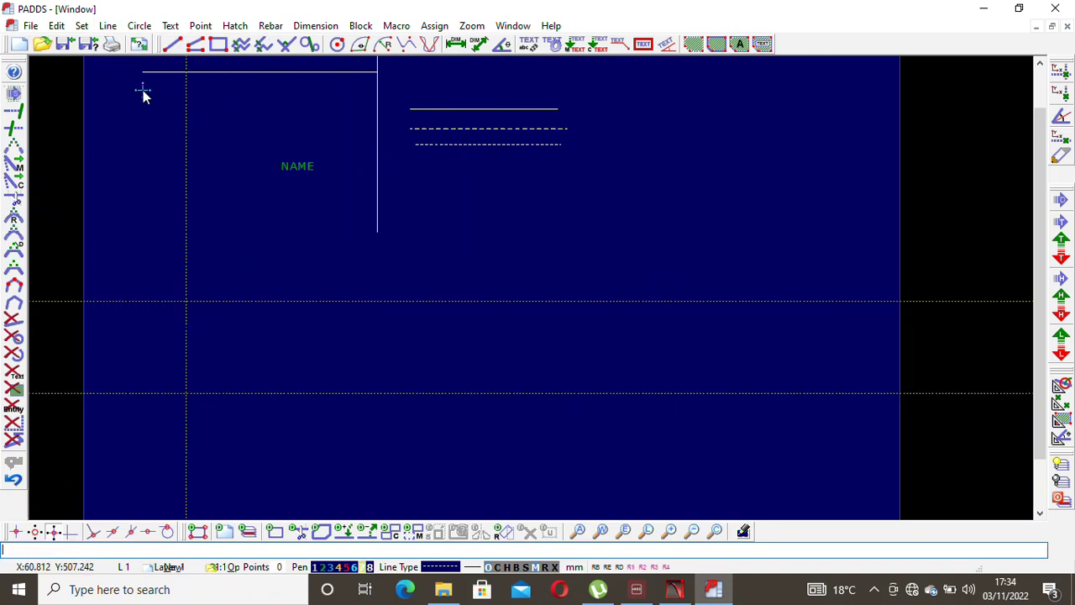
# Place a second vertical construction line through the NAME text, to the right of the first one.
pyautogui.click(107, 25)
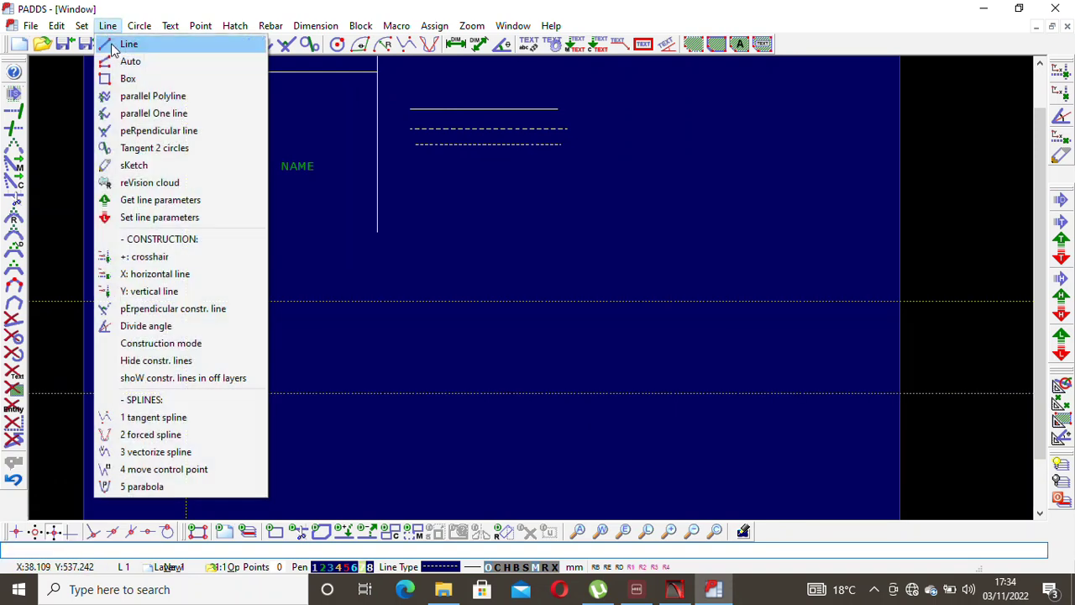
pyautogui.click(176, 291)
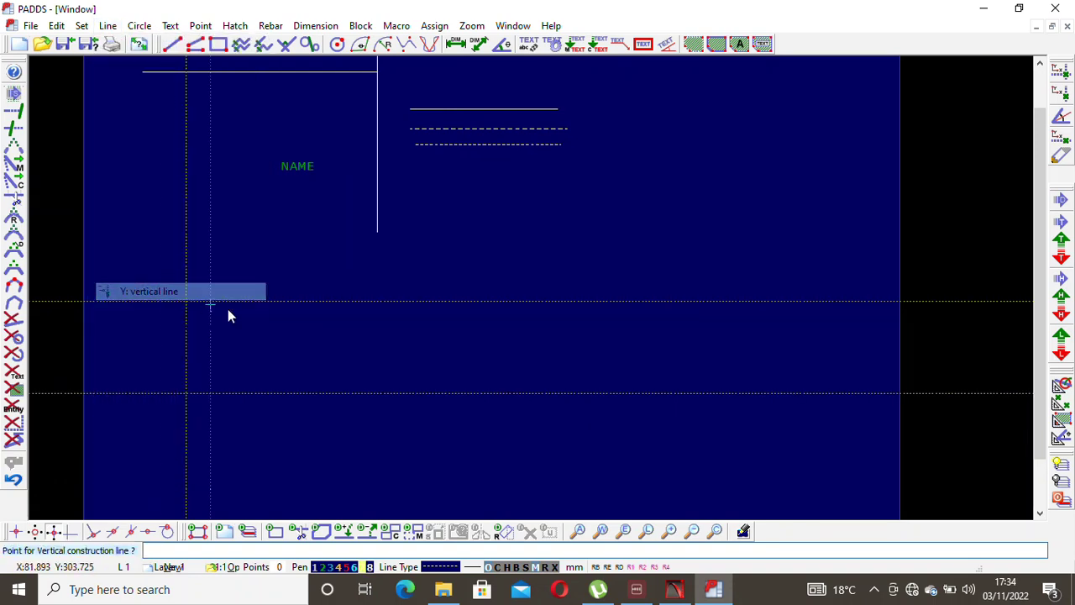
pyautogui.click(296, 338)
pyautogui.scroll(1, 307, 336)
pyautogui.scroll(-2, 292, 366)
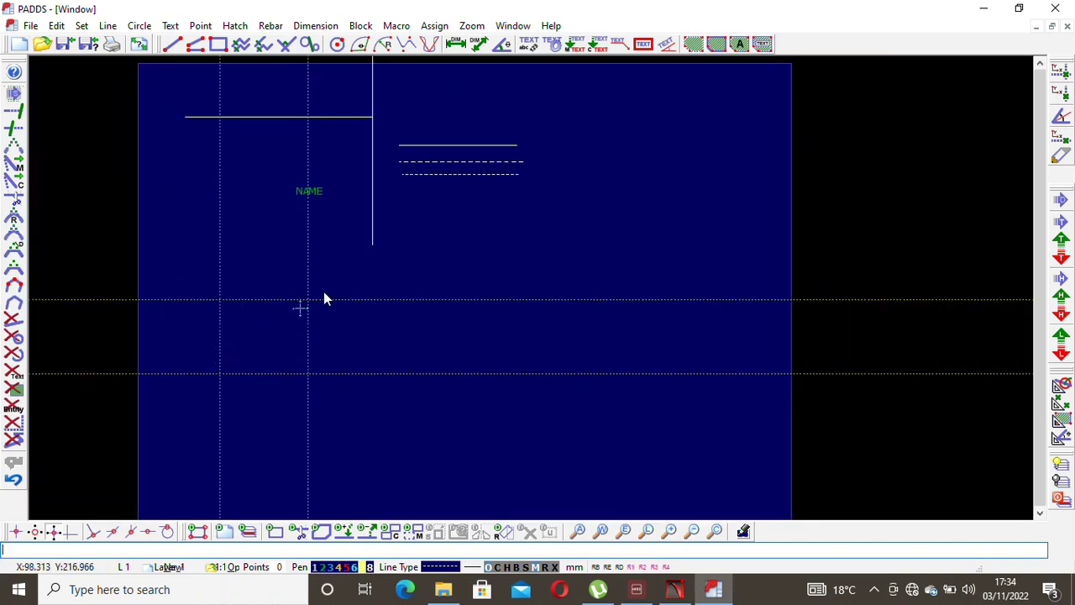
pyautogui.scroll(1, 264, 383)
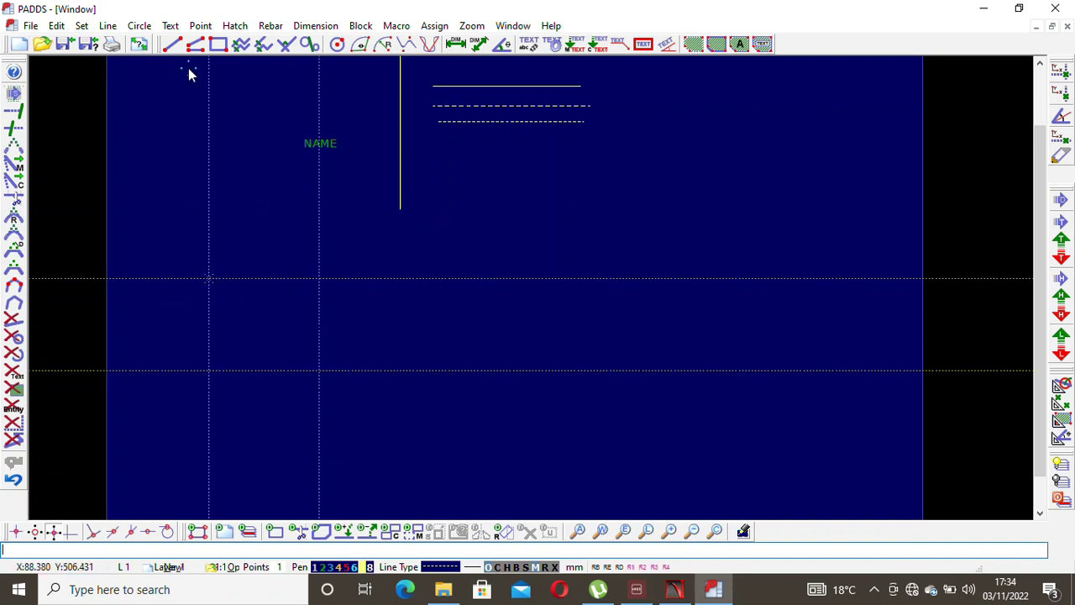
# Trace a closed dashed rectangle with the Auto line command through the four construction line intersections, and end the command.
pyautogui.click(107, 25)
pyautogui.click(147, 48)
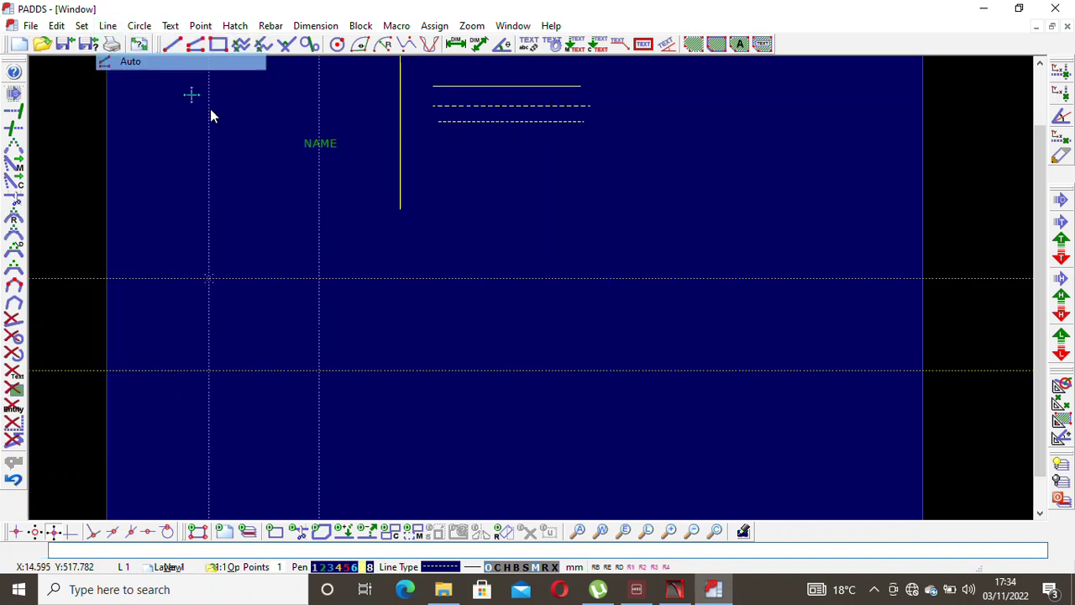
pyautogui.click(209, 278)
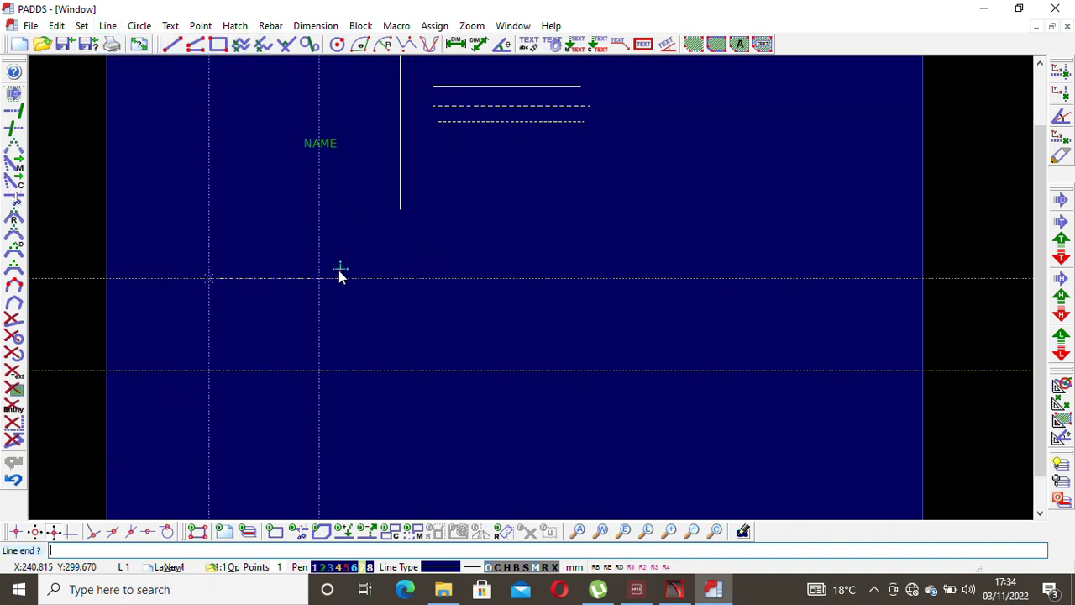
pyautogui.click(320, 372)
pyautogui.click(209, 370)
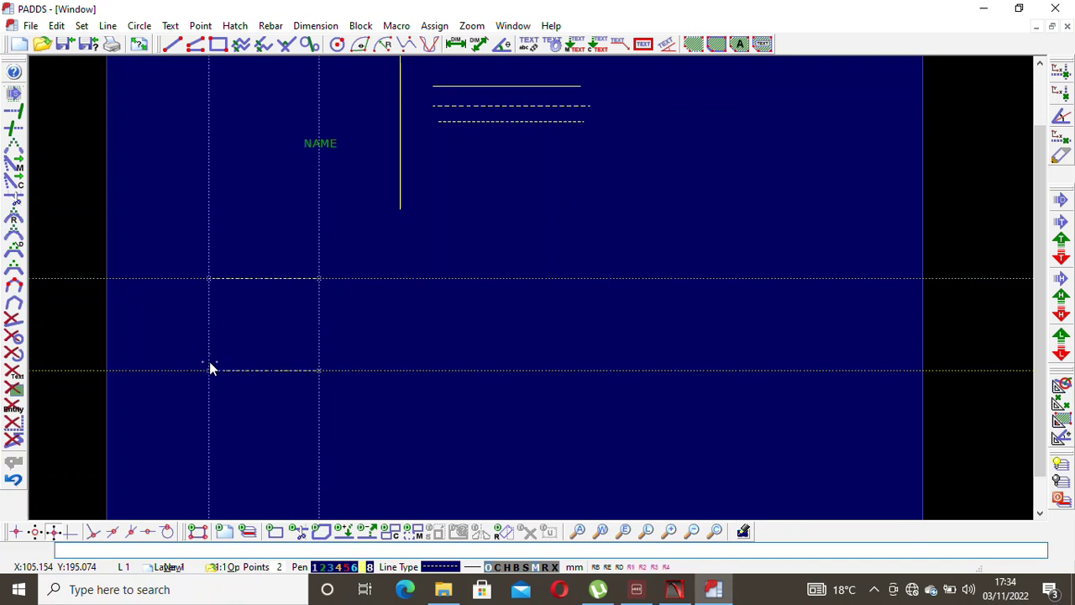
pyautogui.click(210, 281)
pyautogui.rightClick(264, 168)
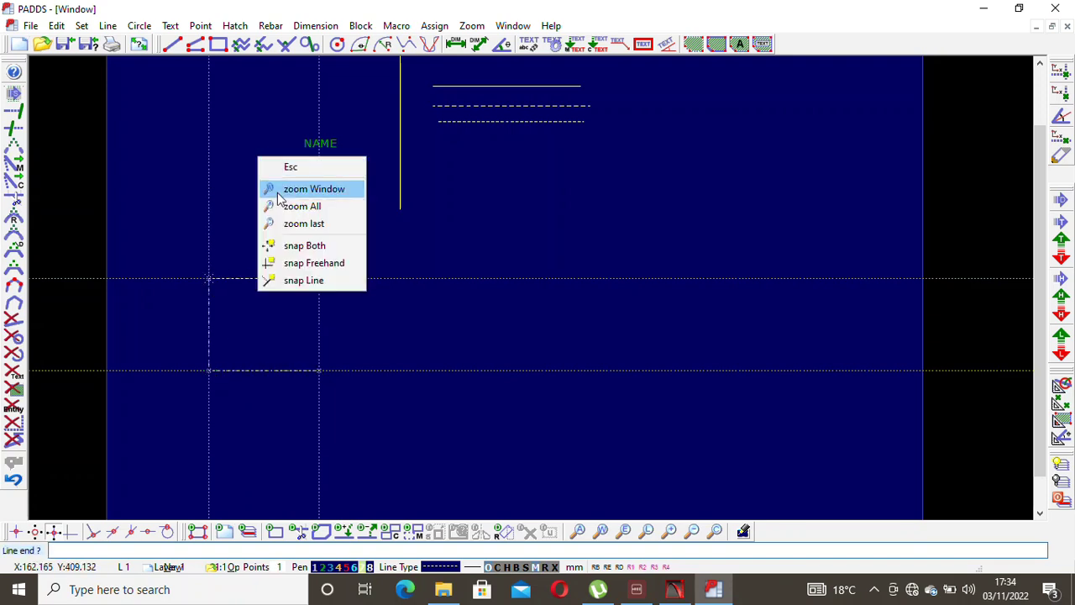
pyautogui.click(288, 168)
# Draw the rectangle's right side as a dashed line between the two construction line intersections on that side.
pyautogui.scroll(1, 266, 233)
pyautogui.scroll(1, 290, 218)
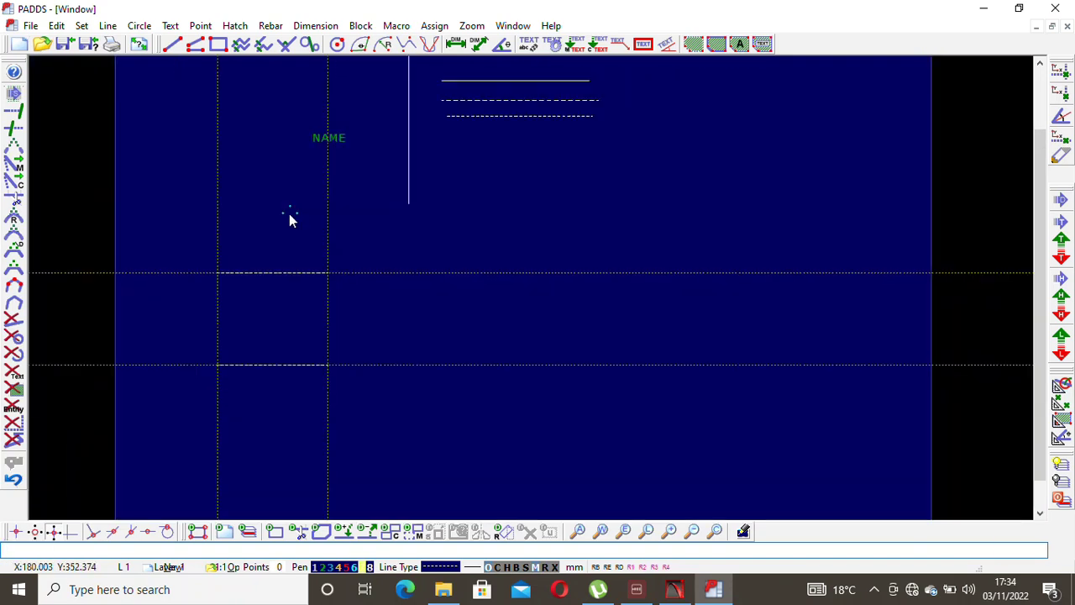
pyautogui.scroll(1, 283, 362)
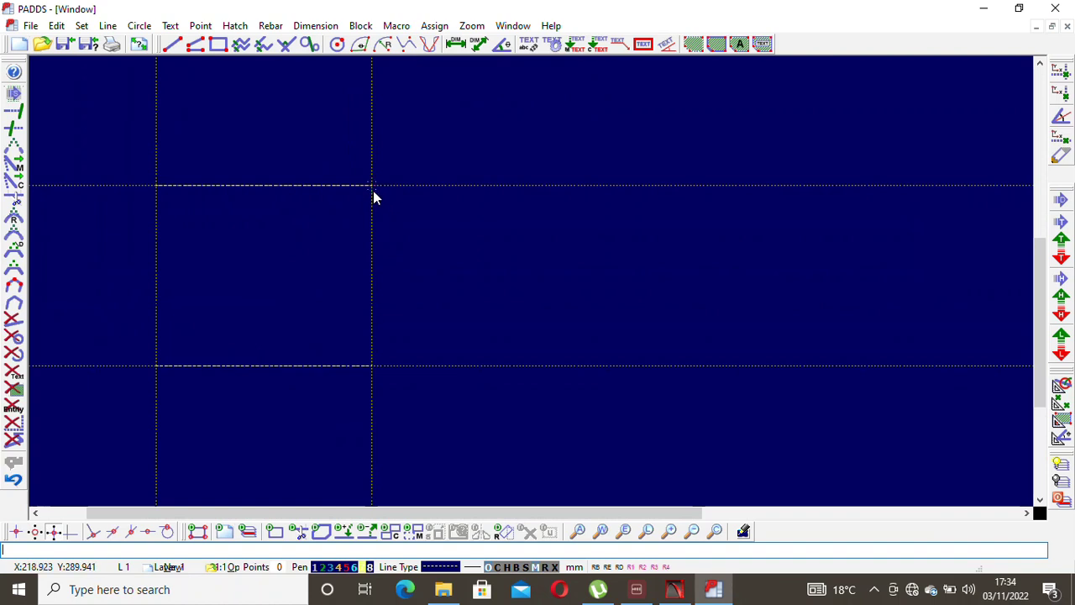
pyautogui.click(370, 363)
pyautogui.rightClick(441, 205)
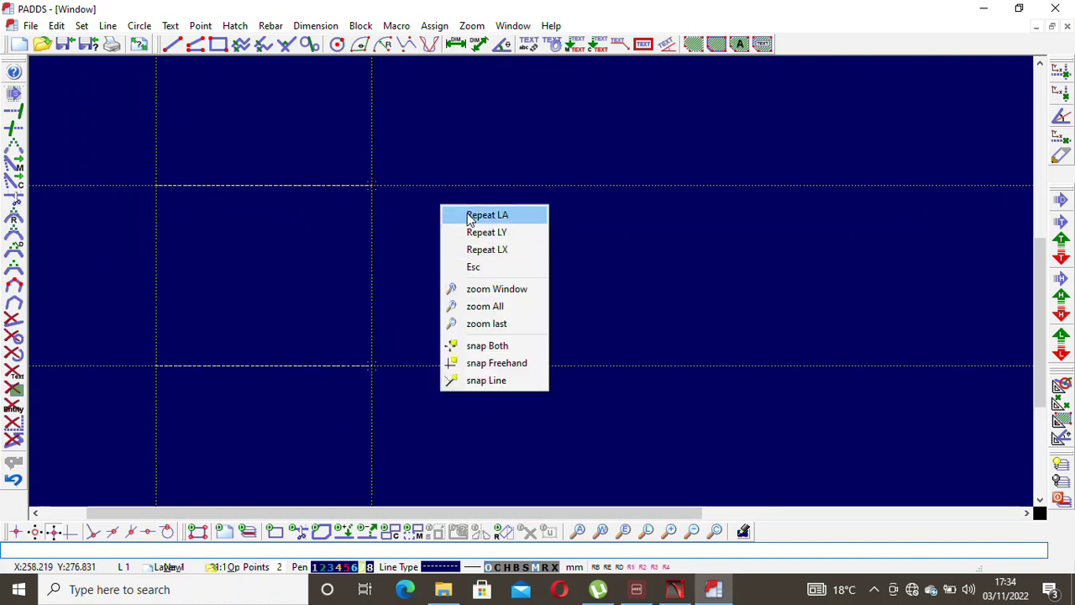
pyautogui.click(108, 25)
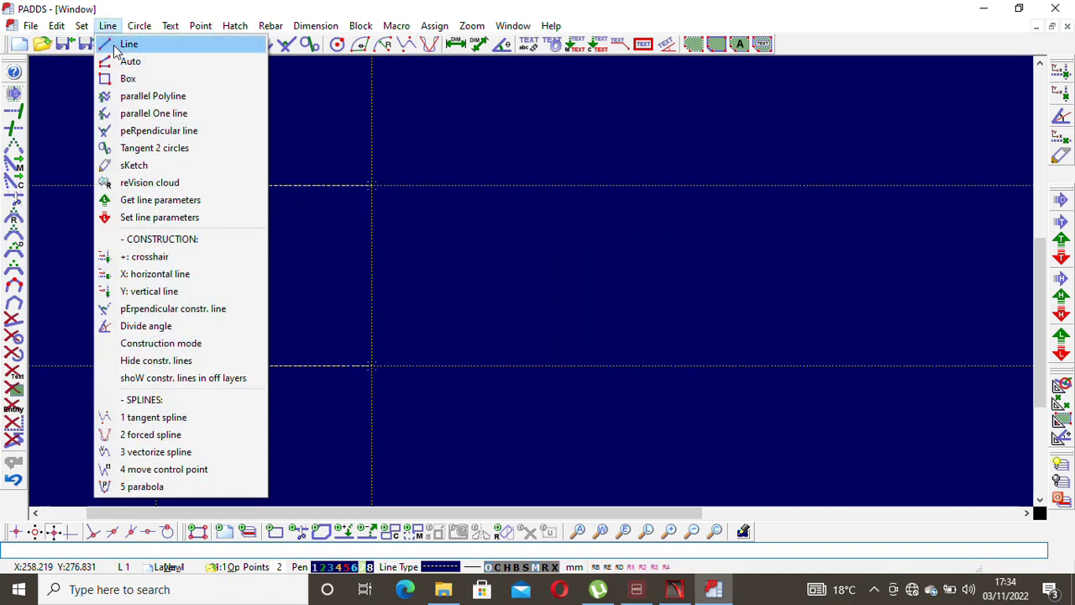
pyautogui.click(118, 40)
# Draw the rectangle's left side as a dashed line between the two construction line intersections there, repeating the last line command.
pyautogui.scroll(-1, 495, 275)
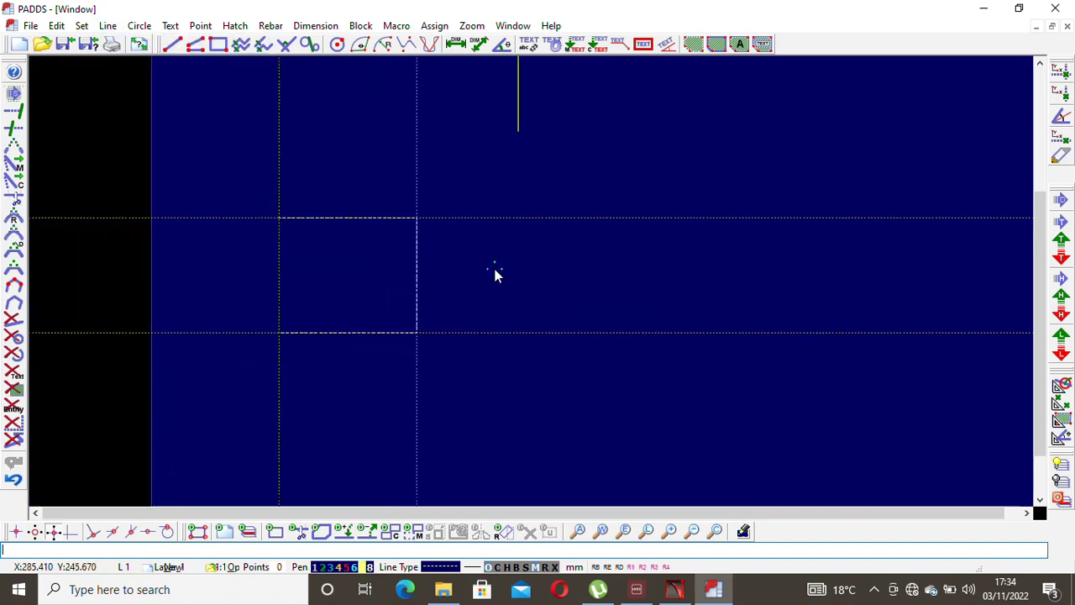
pyautogui.click(279, 220)
pyautogui.click(280, 332)
pyautogui.rightClick(342, 261)
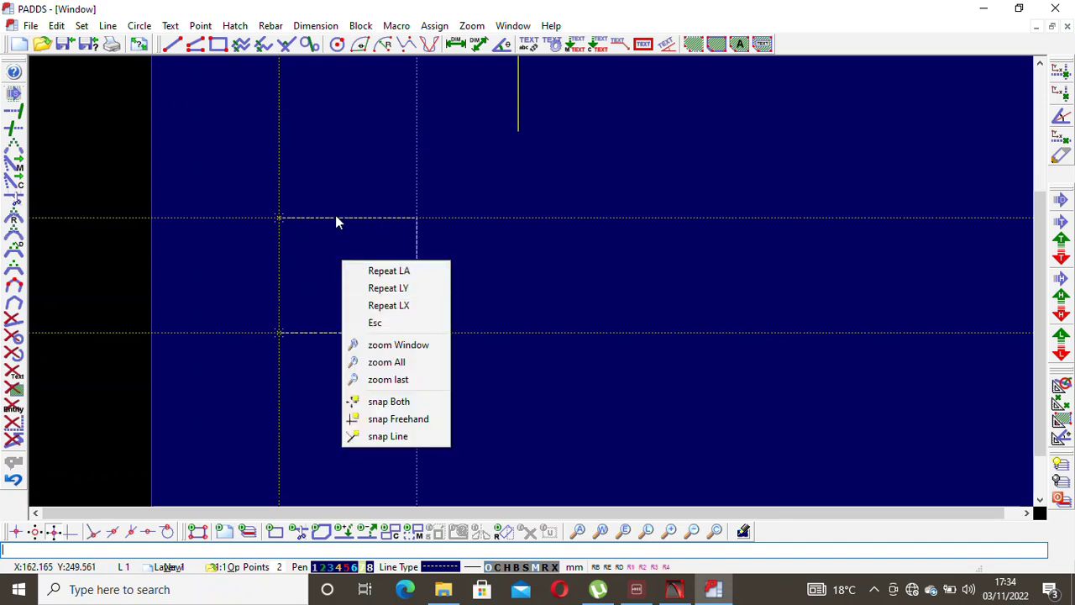
pyautogui.click(374, 271)
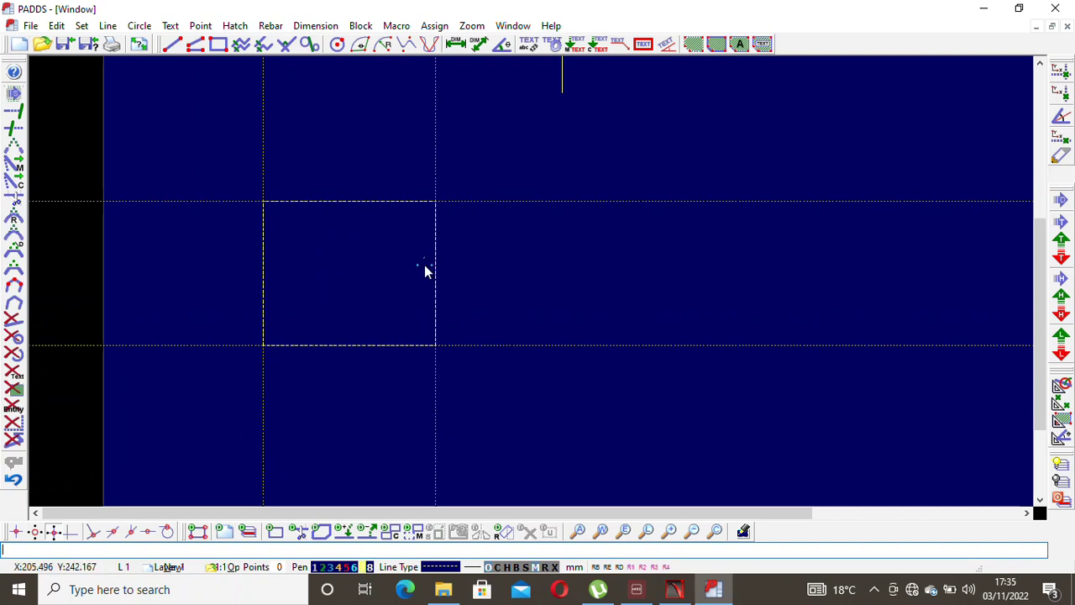
# Toggle the construction lines between hidden and shown several times, leaving them shown.
pyautogui.scroll(-2, 344, 124)
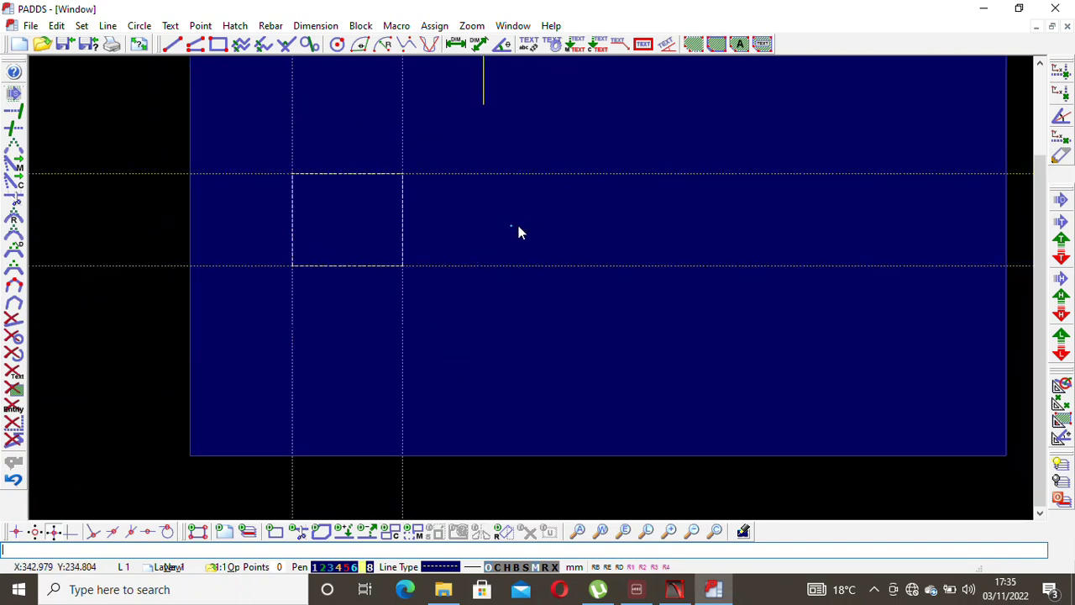
pyautogui.scroll(2, 408, 151)
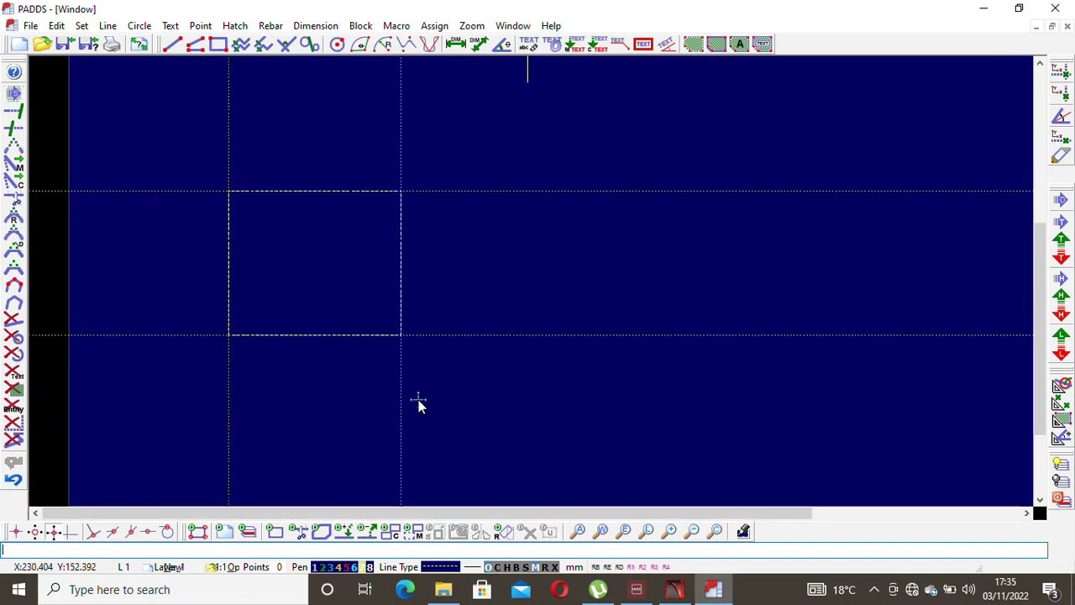
pyautogui.click(509, 568)
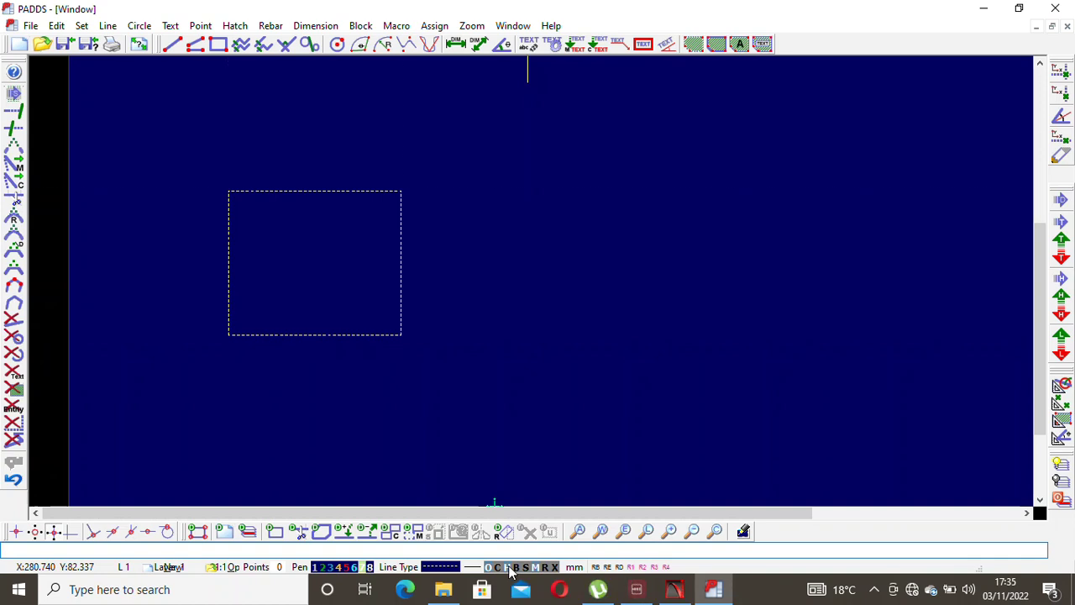
pyautogui.click(509, 567)
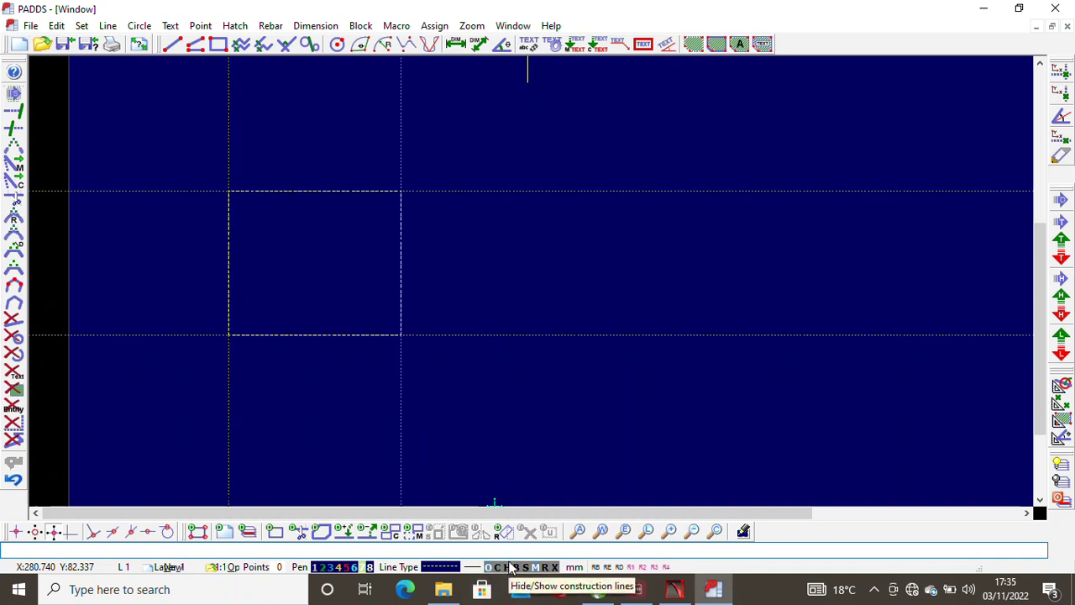
pyautogui.click(509, 567)
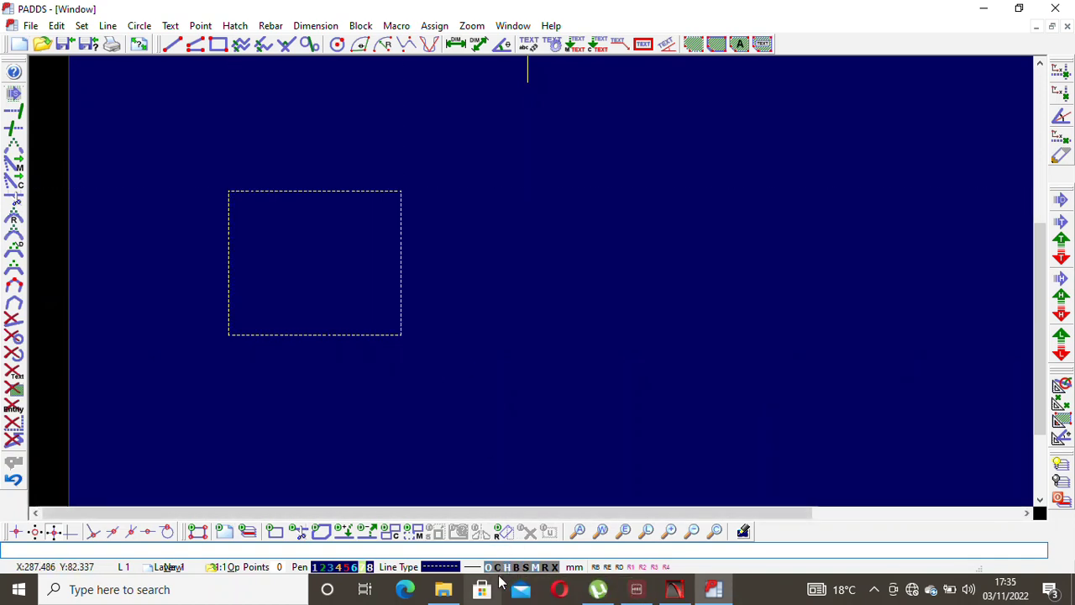
pyautogui.click(509, 568)
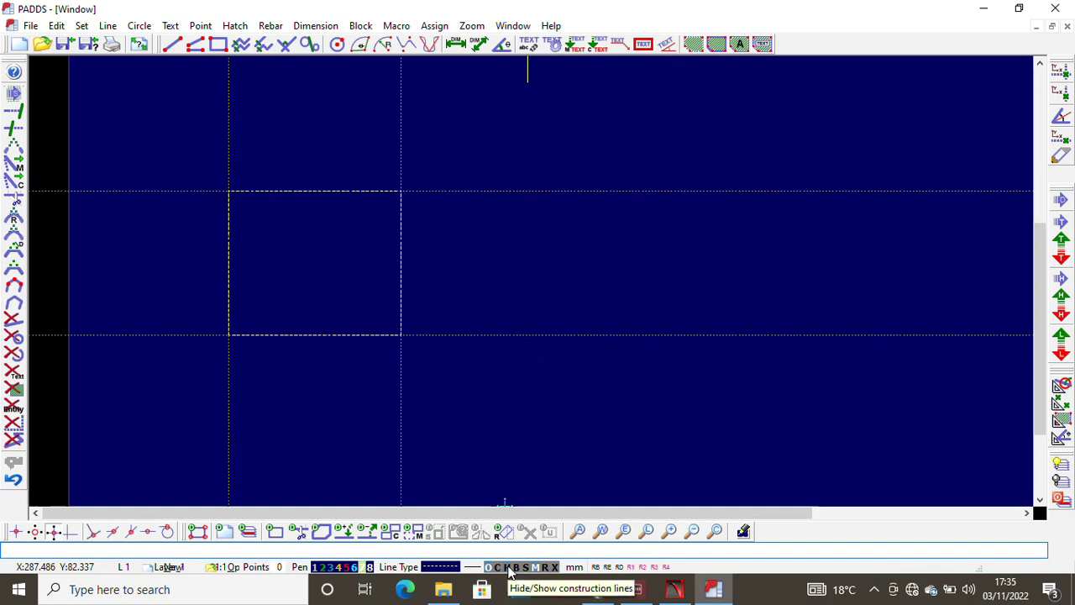
pyautogui.click(509, 567)
pyautogui.click(509, 568)
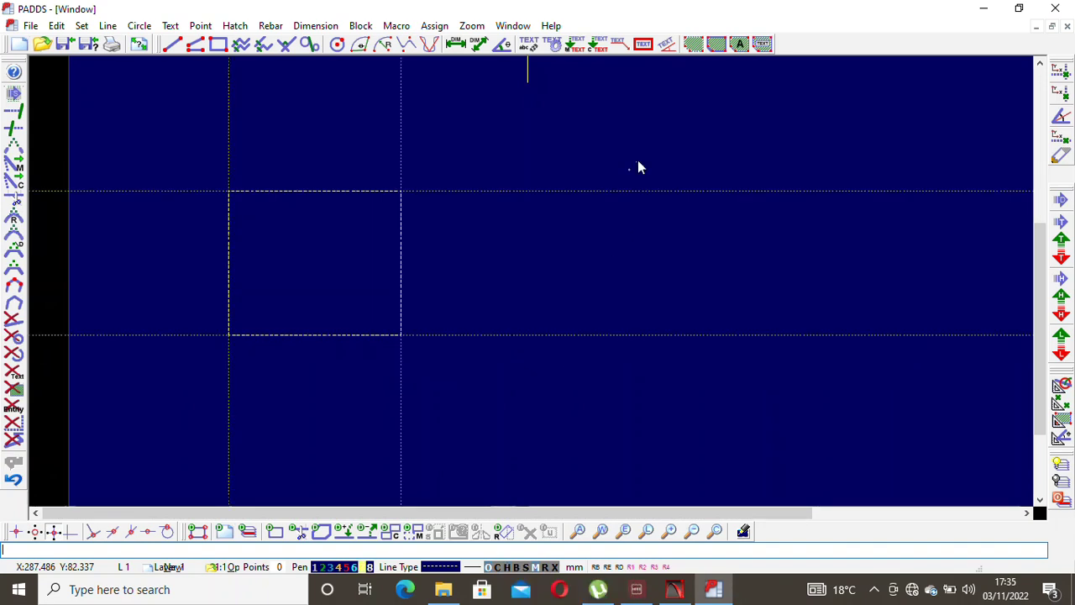
# Erase all construction lines from the drawing.
pyautogui.scroll(-2, 535, 174)
pyautogui.scroll(1, 523, 172)
pyautogui.scroll(-1, 523, 174)
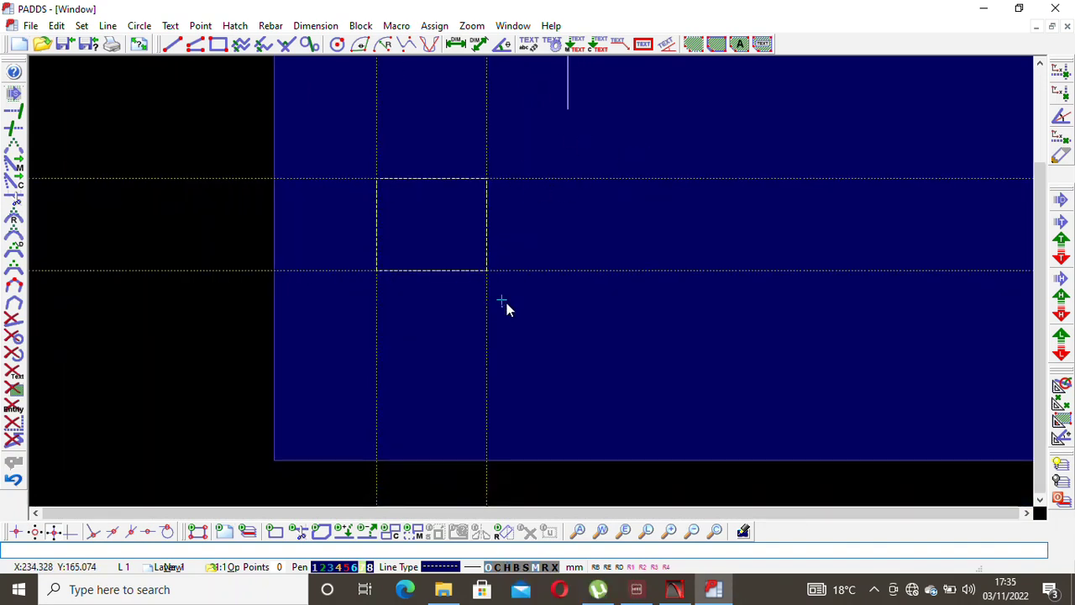
pyautogui.click(59, 26)
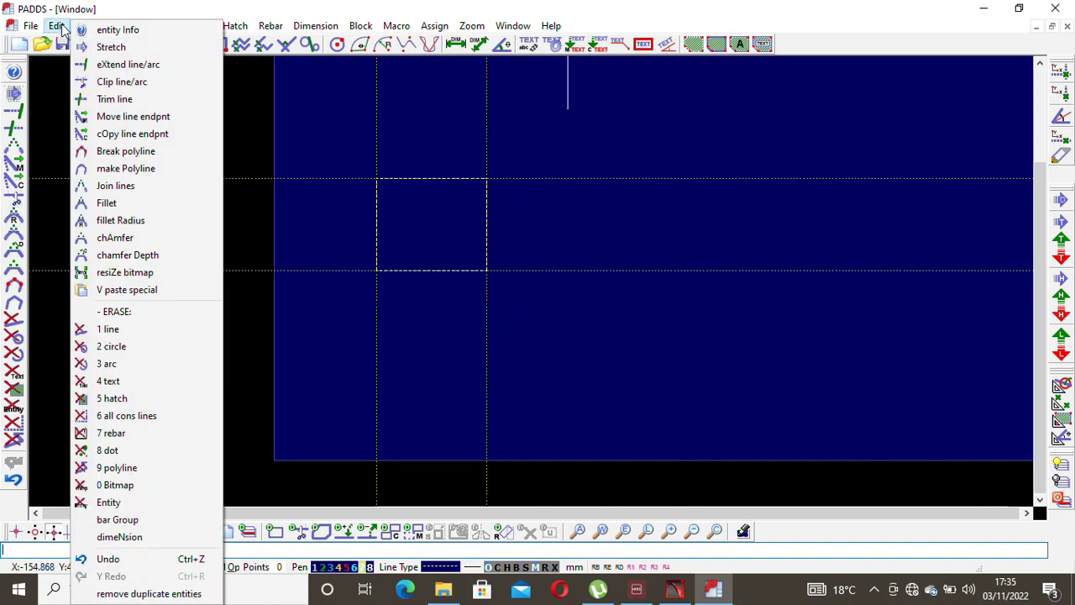
pyautogui.click(126, 416)
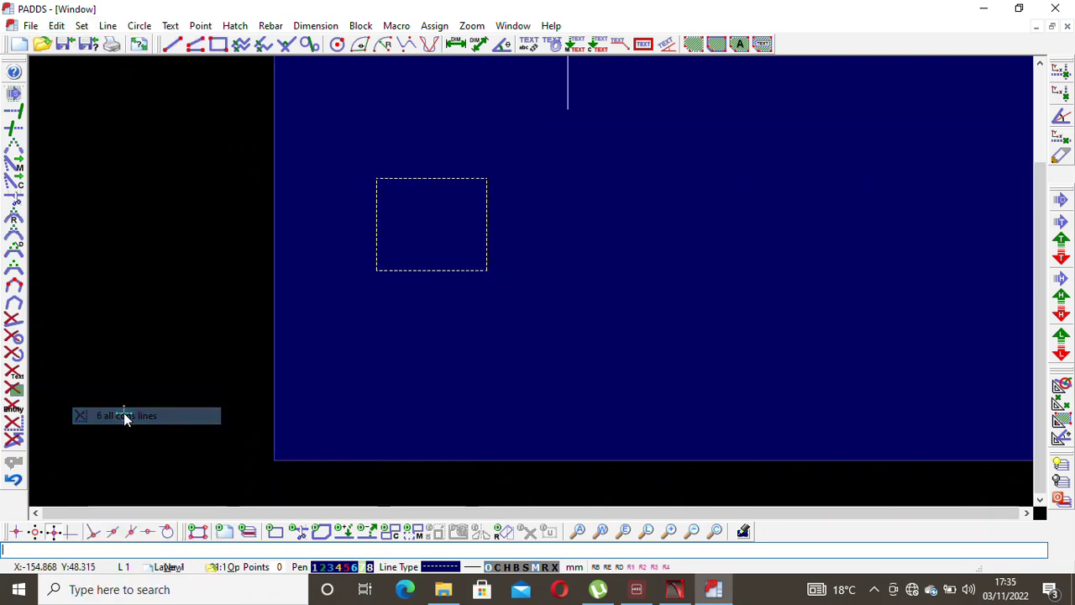
pyautogui.scroll(-2, 369, 237)
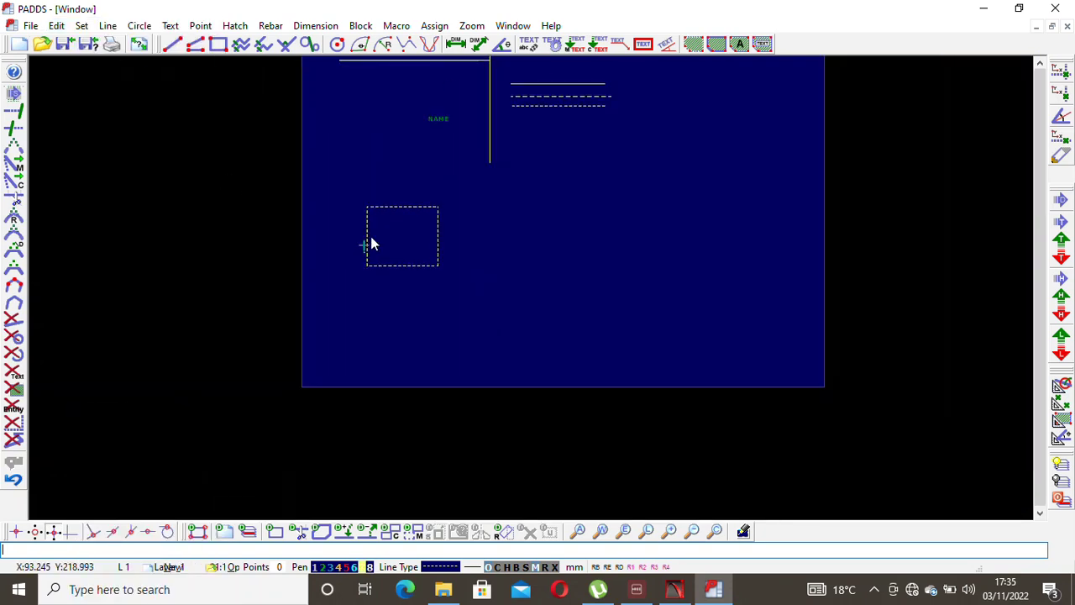
pyautogui.scroll(2, 459, 174)
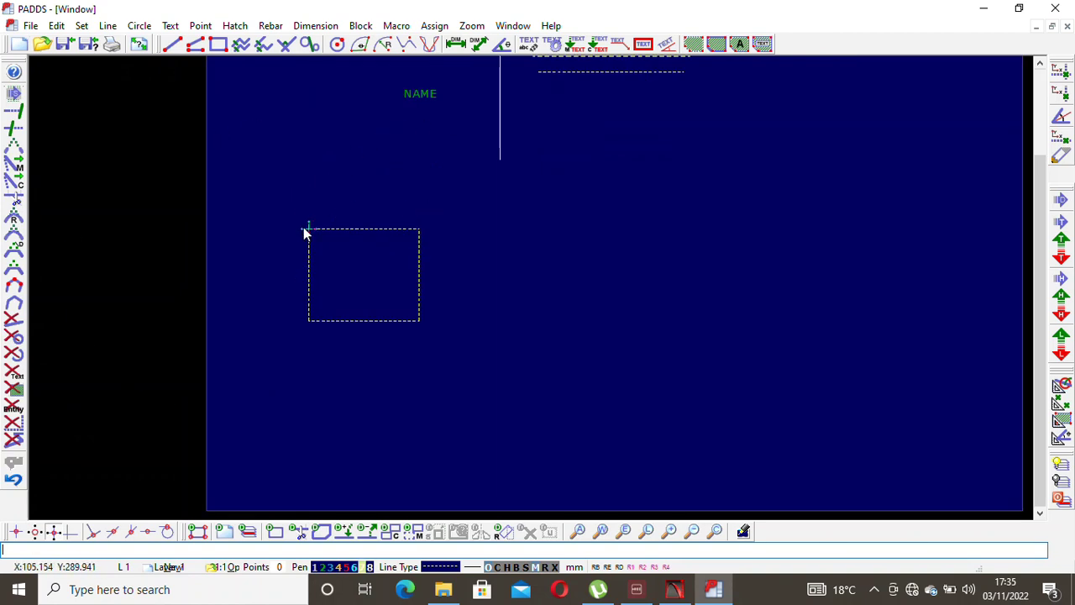
pyautogui.scroll(-1, 305, 230)
pyautogui.scroll(1, 591, 277)
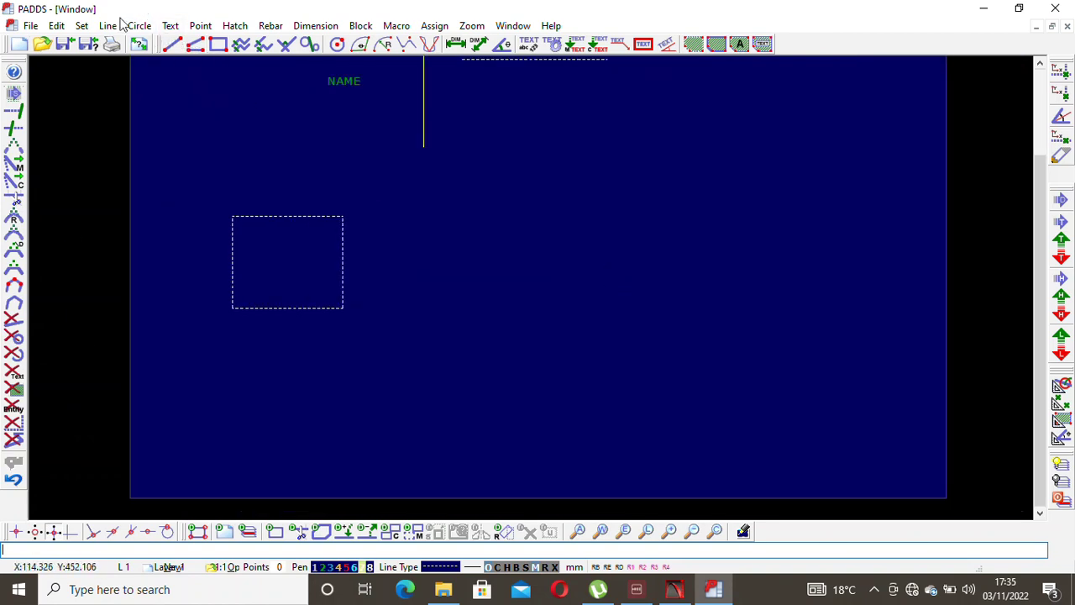
pyautogui.click(109, 25)
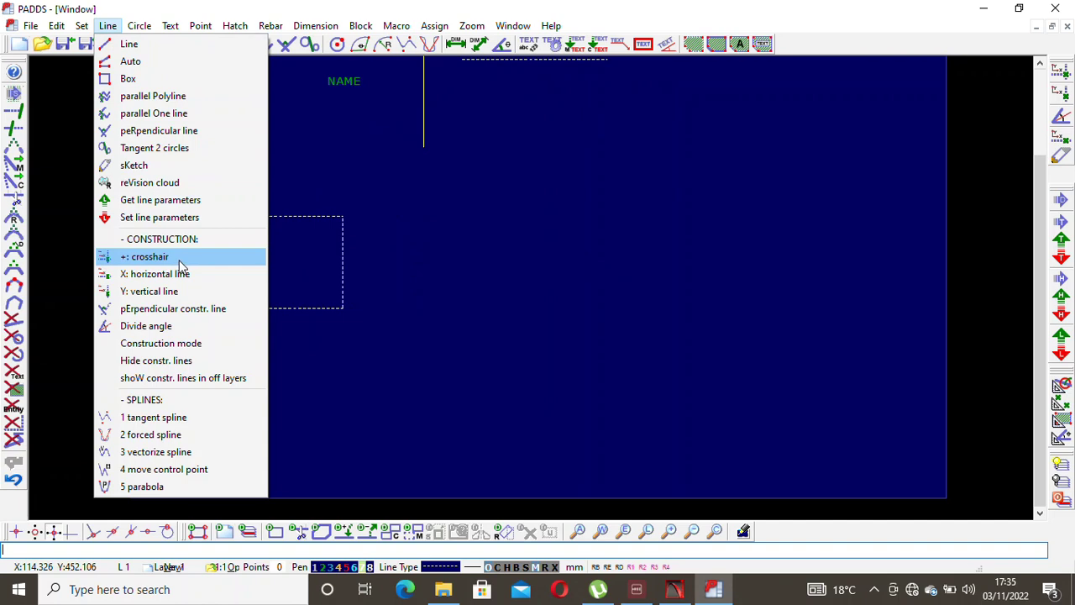
pyautogui.click(179, 264)
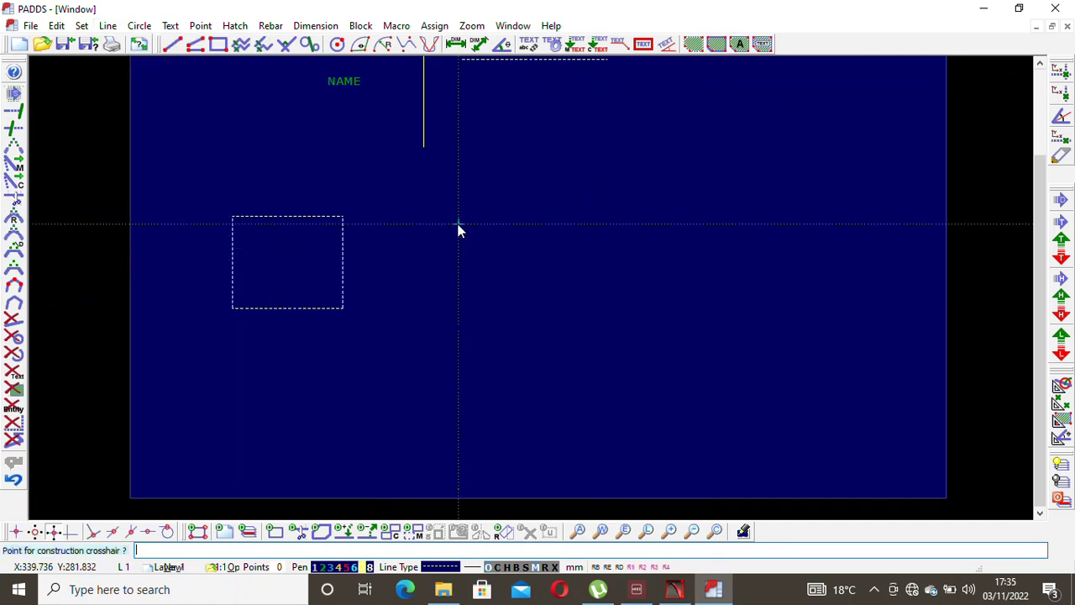
# Try a construction line perpendicular to the dashed rectangle's right side, passing close to its upper edge, and remove it.
pyautogui.click(108, 25)
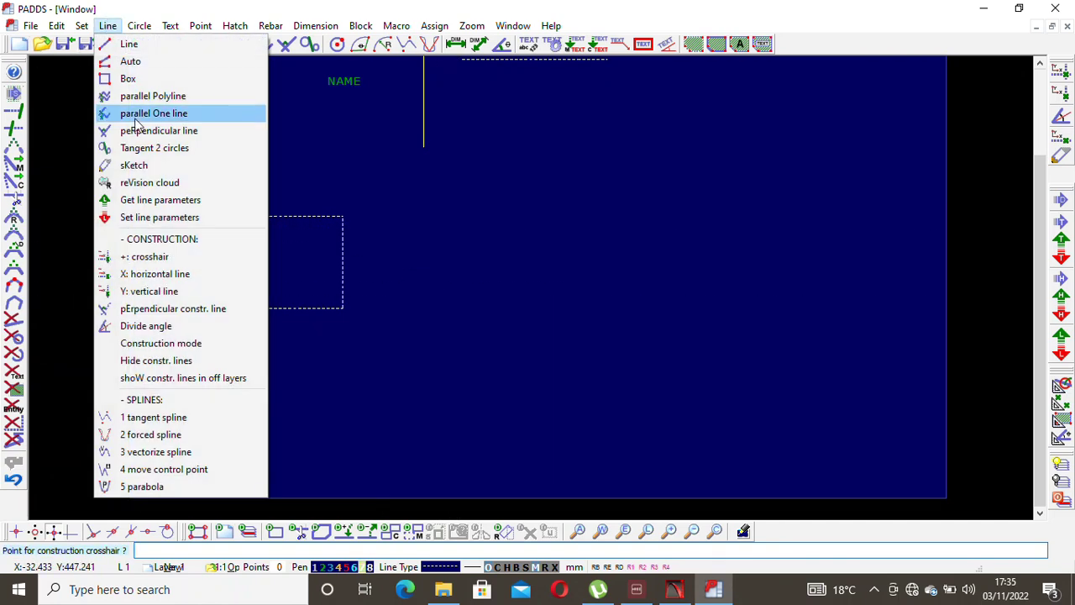
pyautogui.click(173, 308)
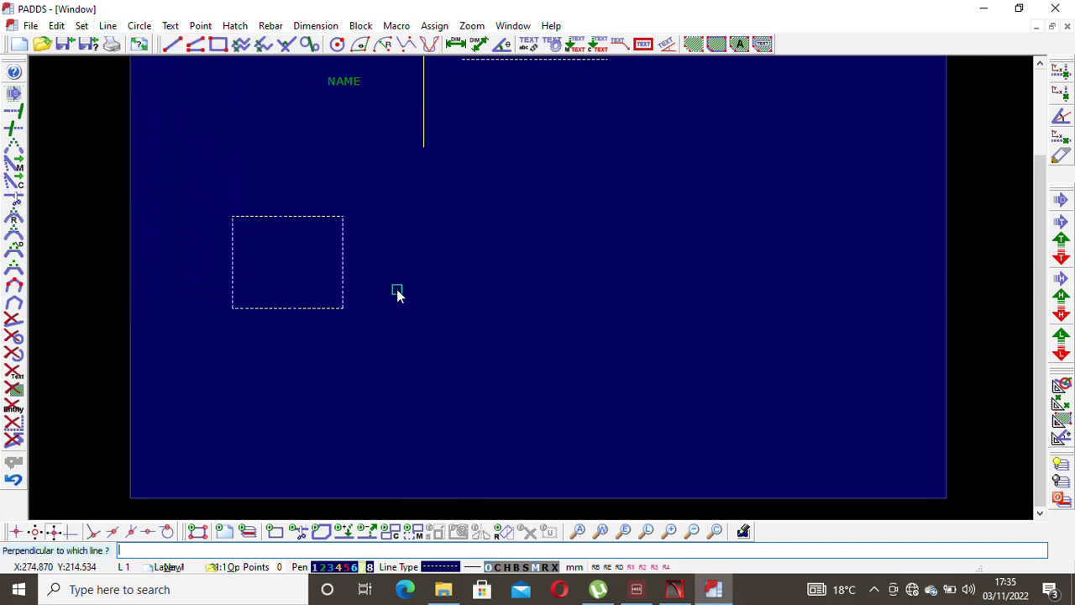
pyautogui.click(343, 267)
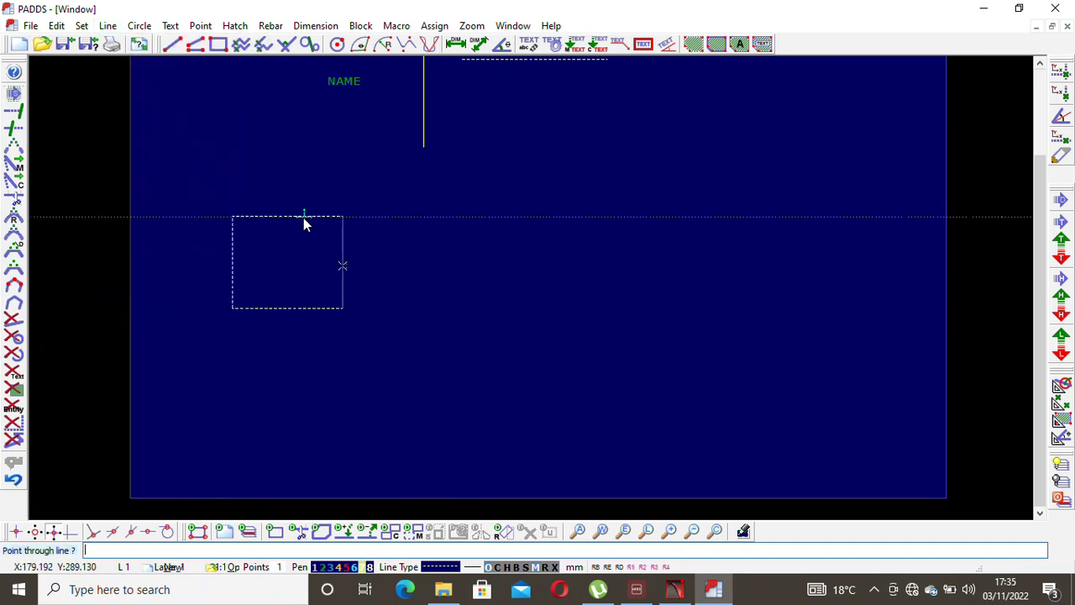
pyautogui.scroll(1, 379, 204)
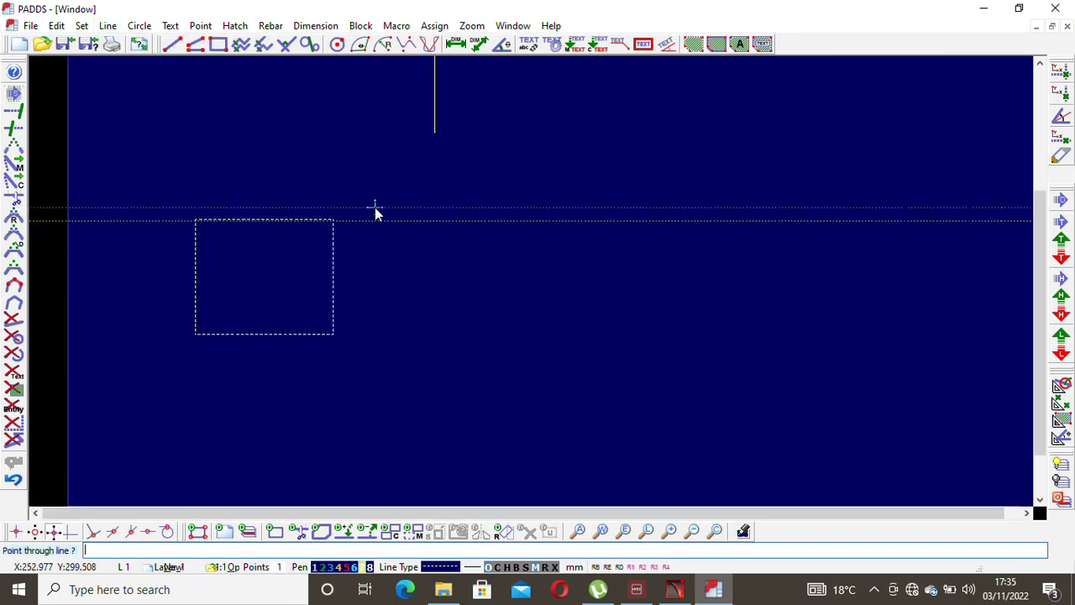
pyautogui.press('Escape')
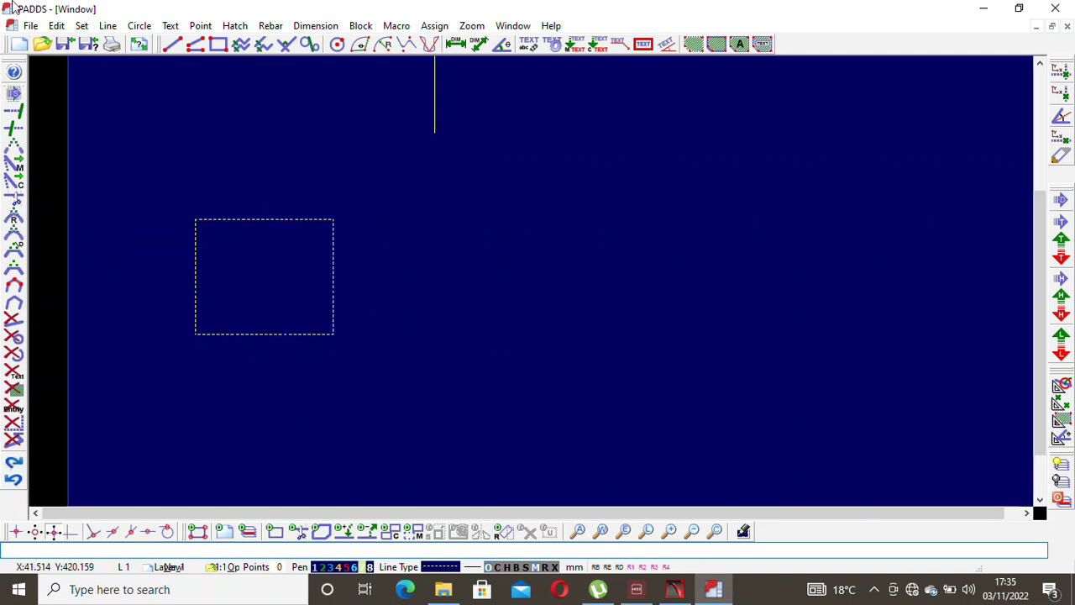
# Draw a dashed circle by centre and radius to the right of the dashed rectangle, below the vertical solid line.
pyautogui.click(57, 26)
pyautogui.moveTo(106, 26)
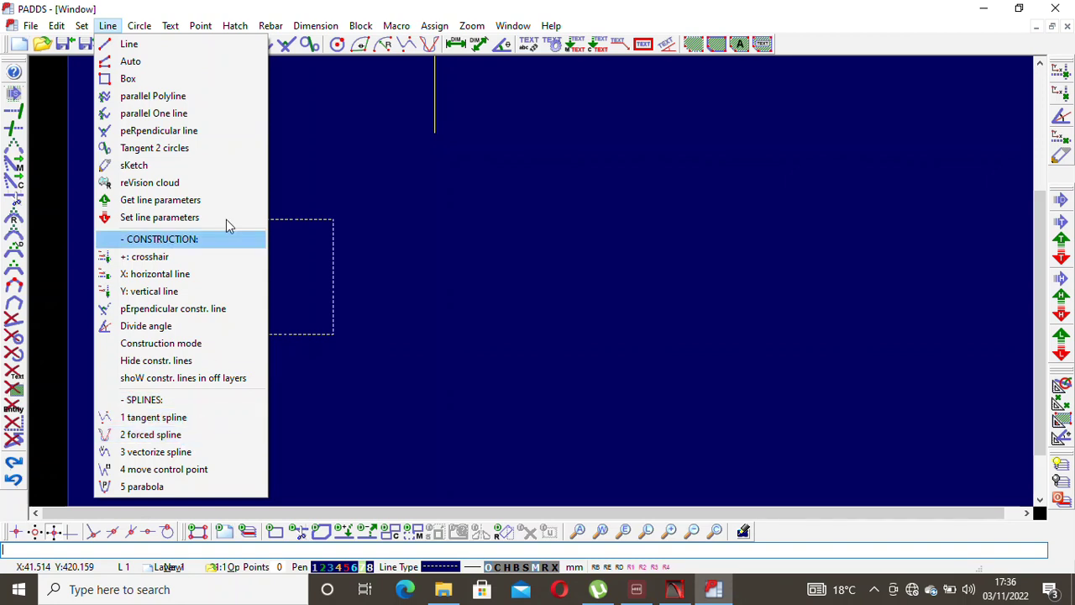
pyautogui.moveTo(139, 26)
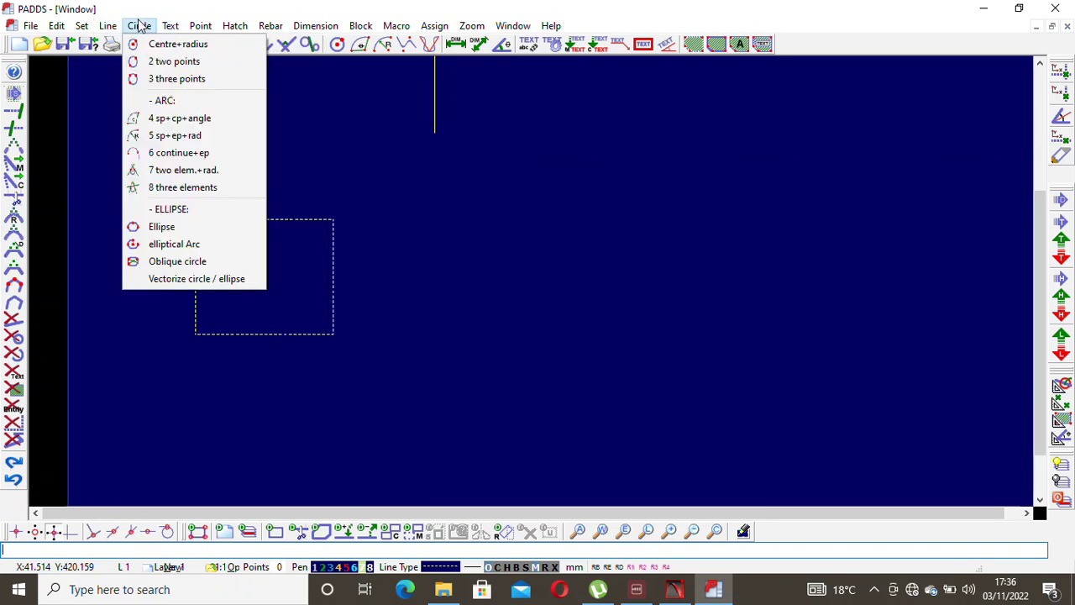
pyautogui.click(166, 44)
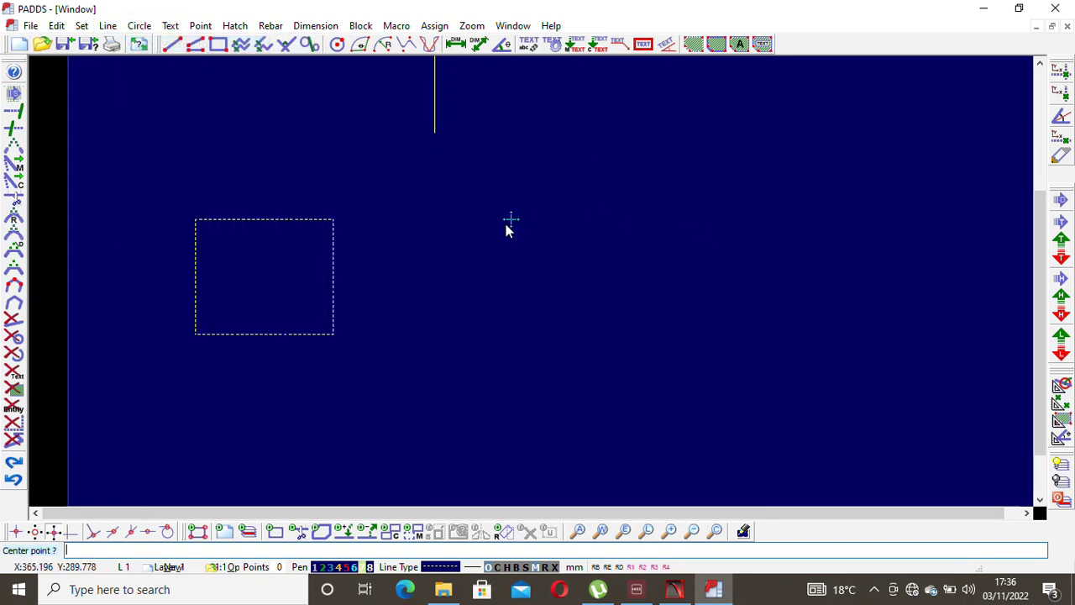
pyautogui.click(460, 219)
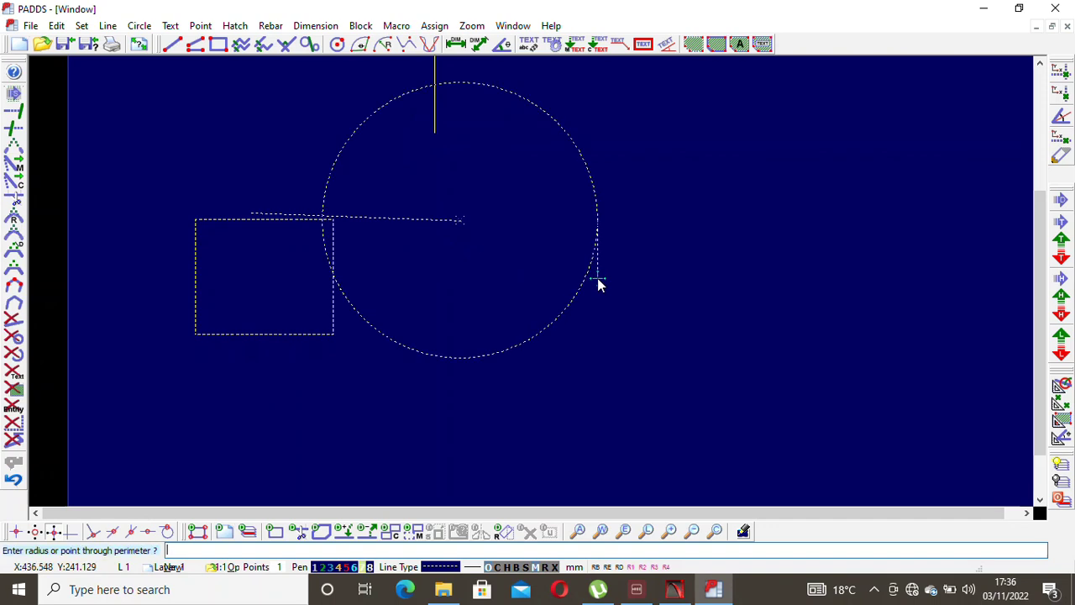
pyautogui.click(522, 228)
# Draw a second dashed circle with the two-point method, up and to the right of the first circle.
pyautogui.scroll(-1, 543, 188)
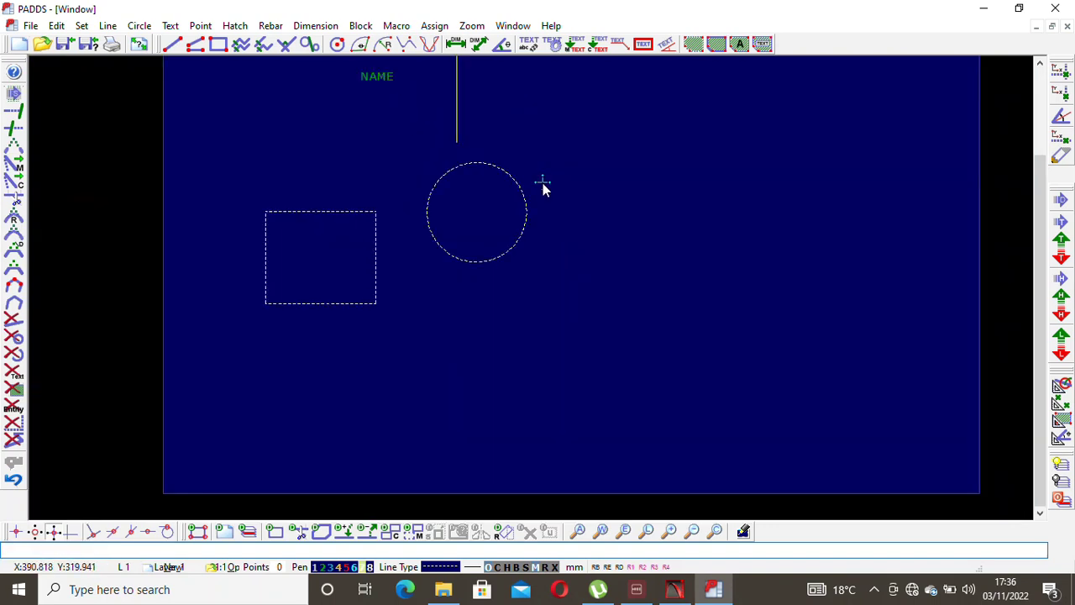
pyautogui.click(139, 25)
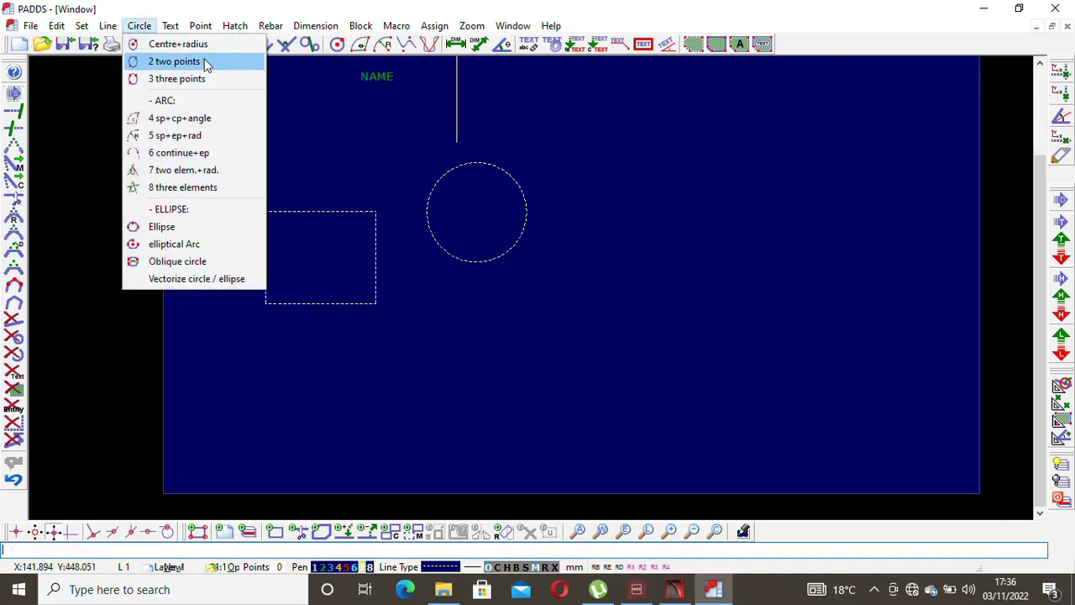
pyautogui.click(205, 62)
pyautogui.click(607, 141)
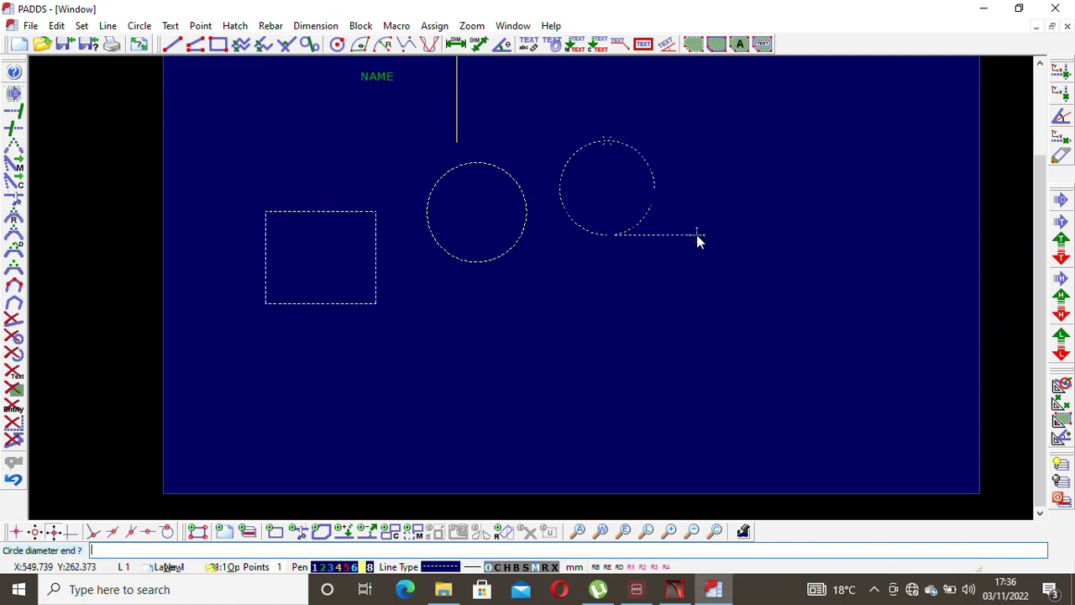
pyautogui.click(696, 234)
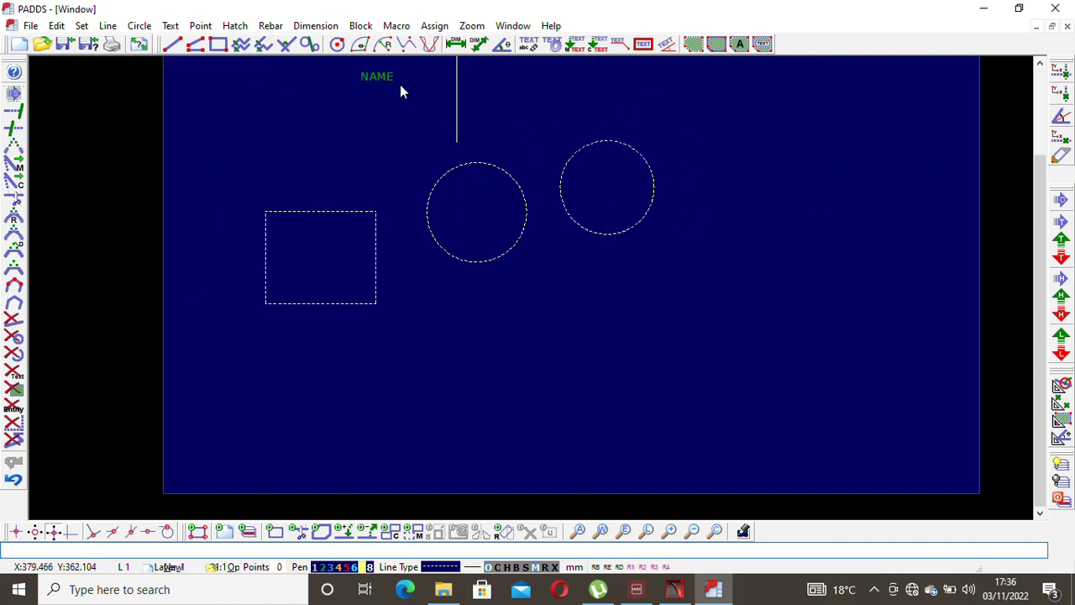
pyautogui.click(139, 25)
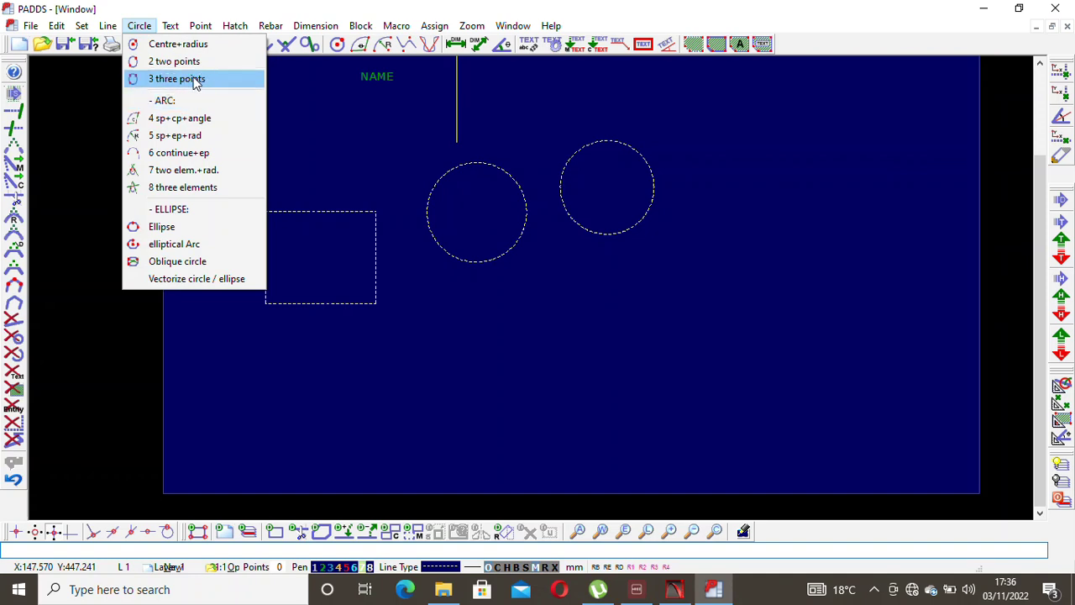
pyautogui.moveTo(199, 27)
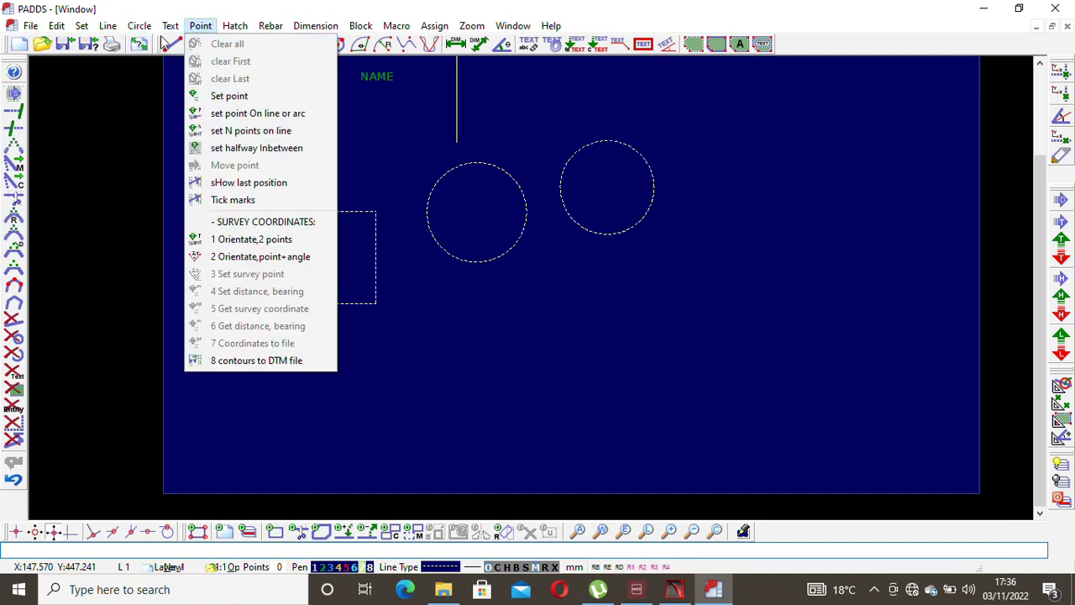
pyautogui.moveTo(140, 25)
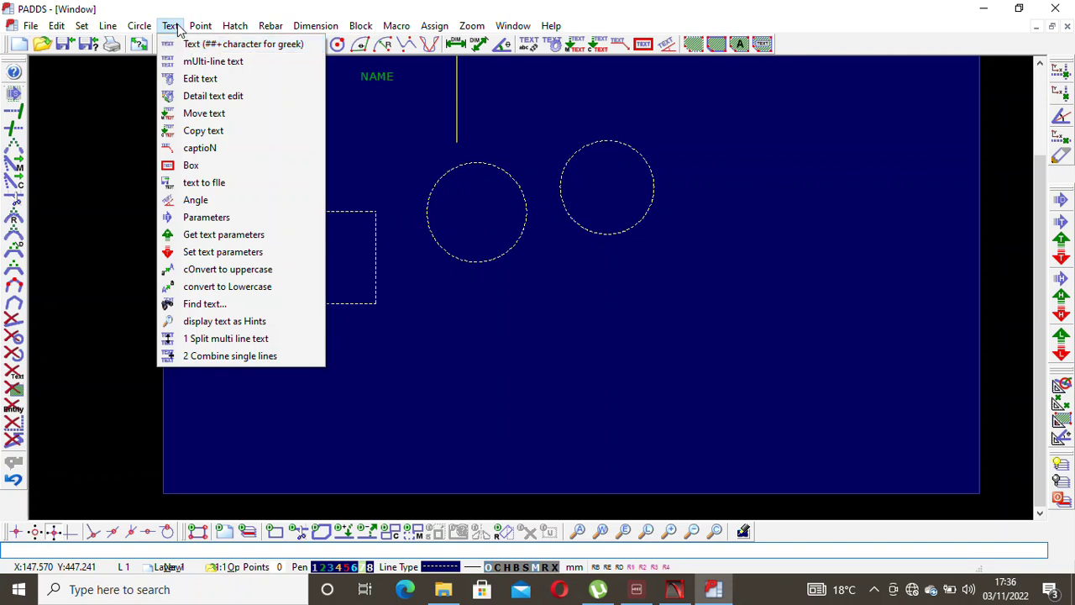
pyautogui.click(192, 45)
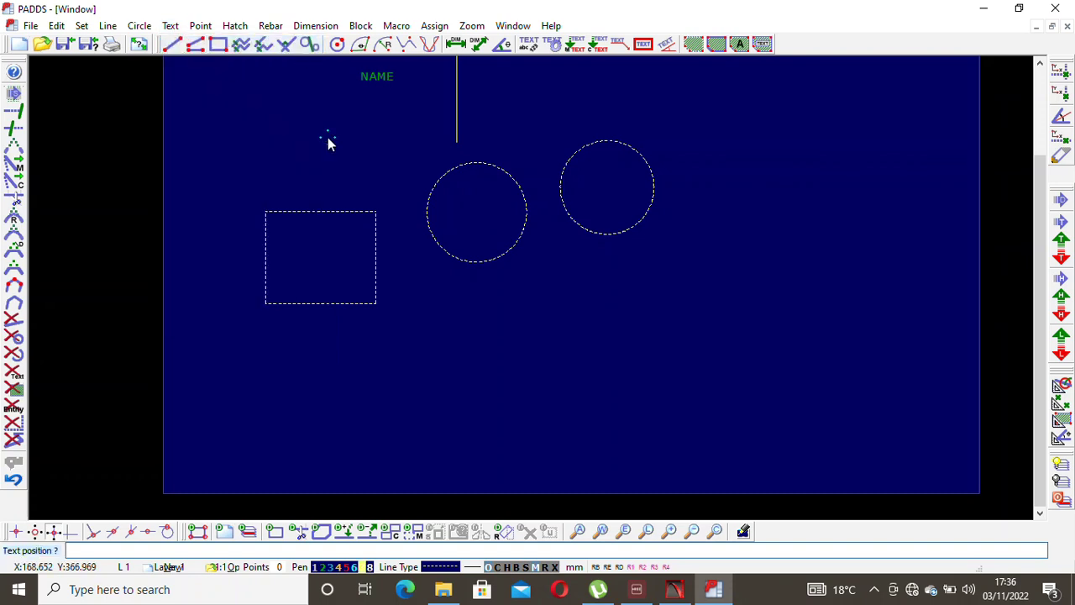
# Set the text parameters to a height of 5 mm and an angle of 90 degrees.
pyautogui.click(172, 25)
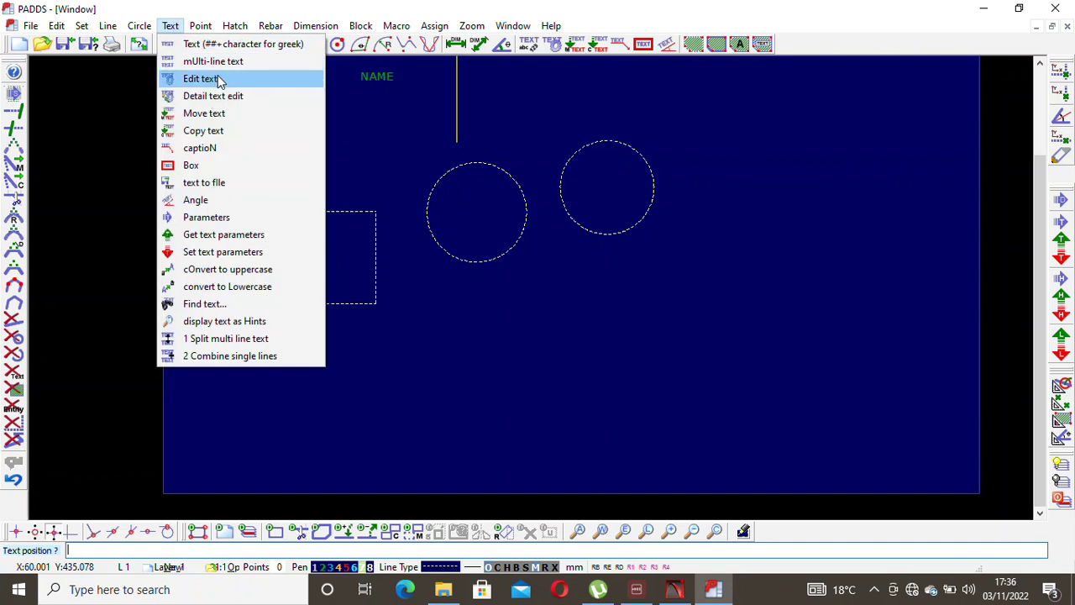
pyautogui.click(220, 218)
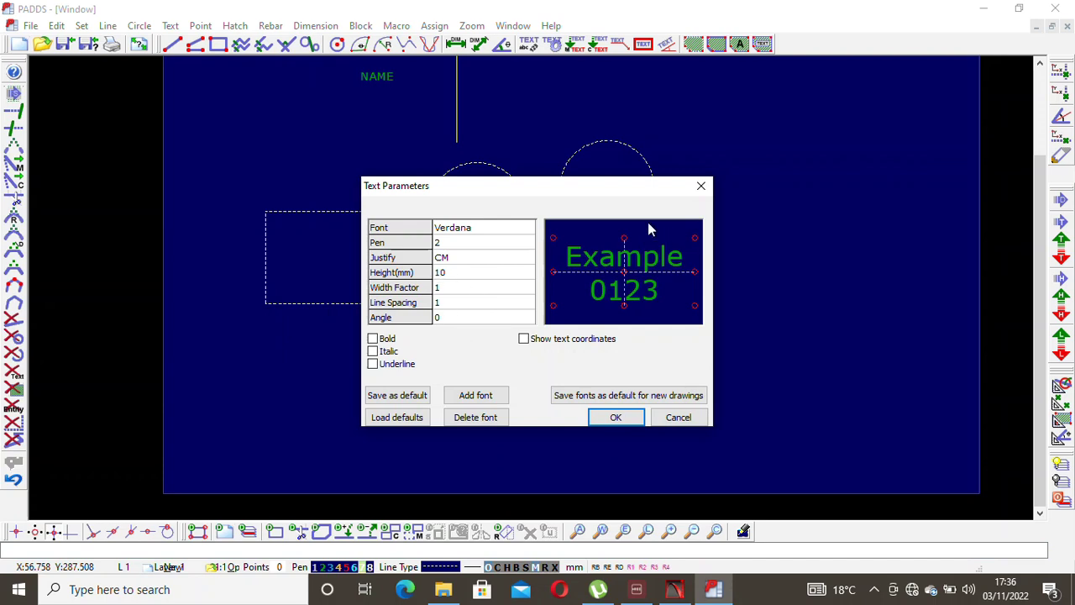
pyautogui.click(470, 323)
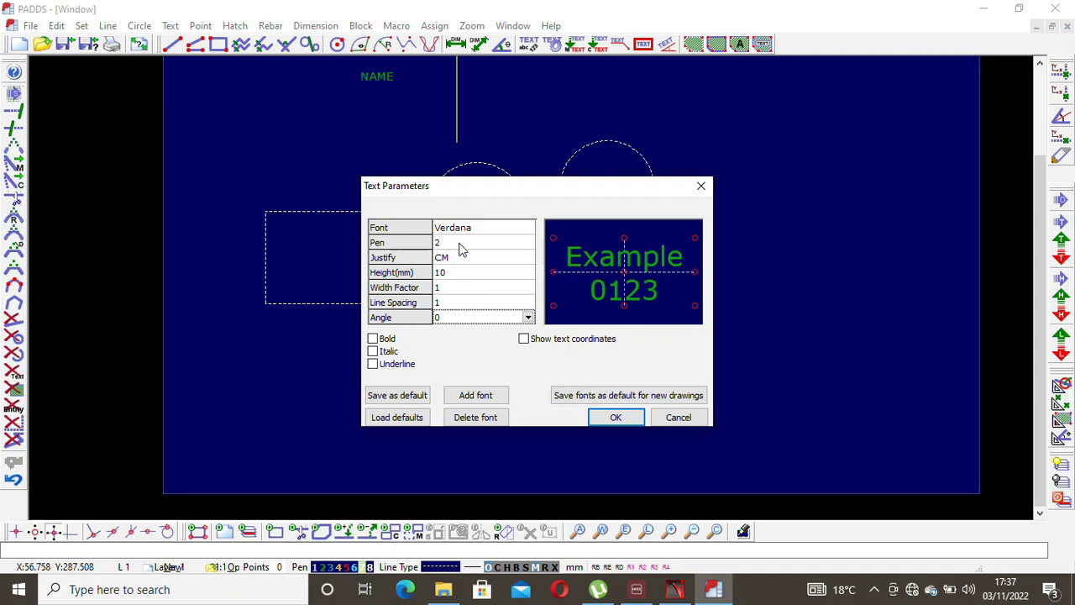
pyautogui.click(444, 275)
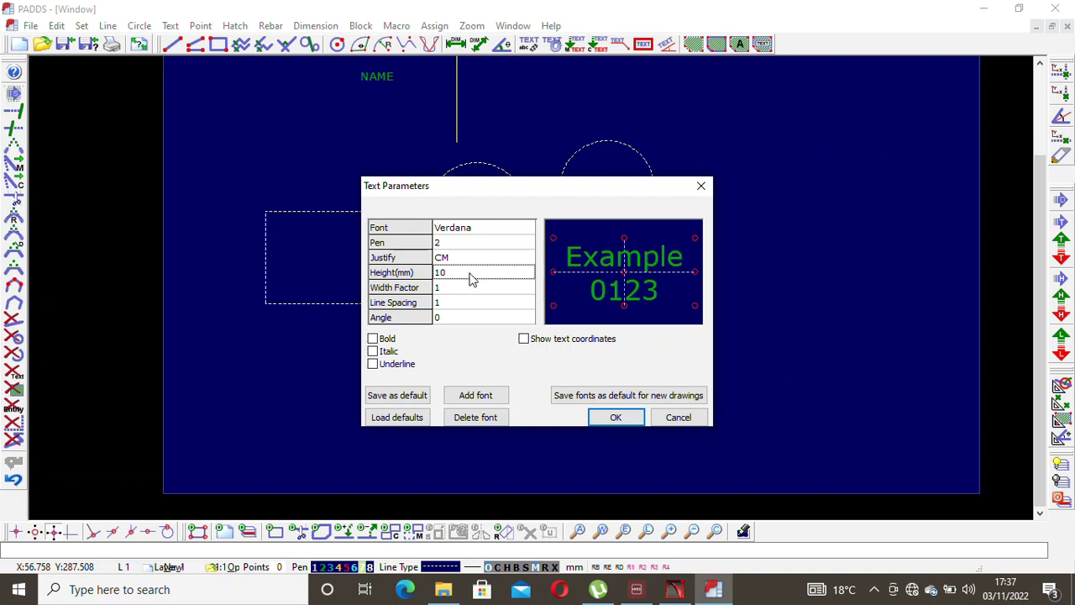
pyautogui.write('5')
pyautogui.click(464, 290)
pyautogui.click(461, 320)
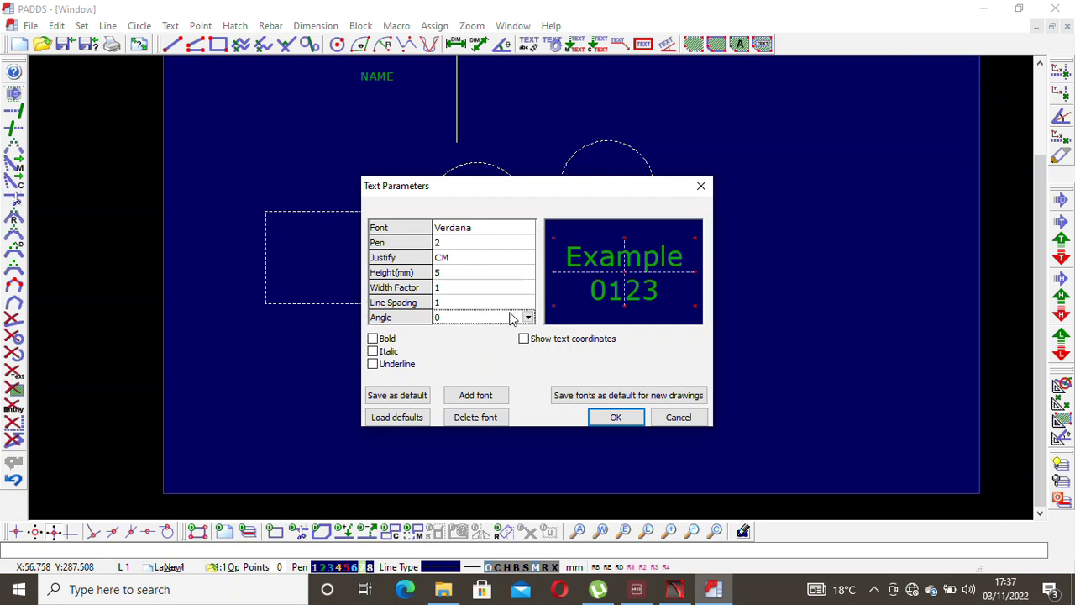
pyautogui.click(528, 317)
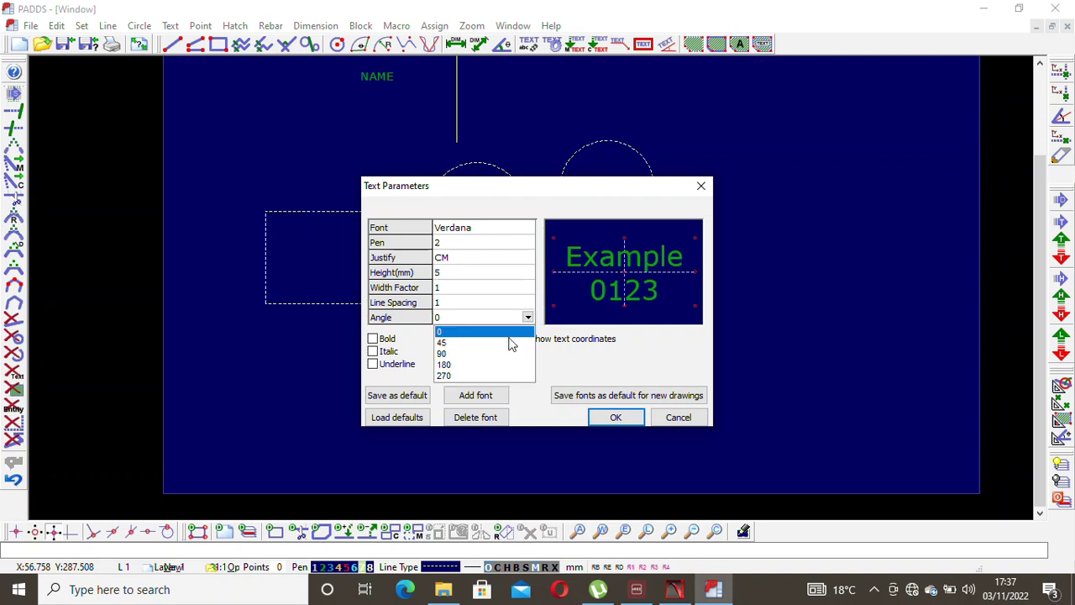
pyautogui.click(478, 354)
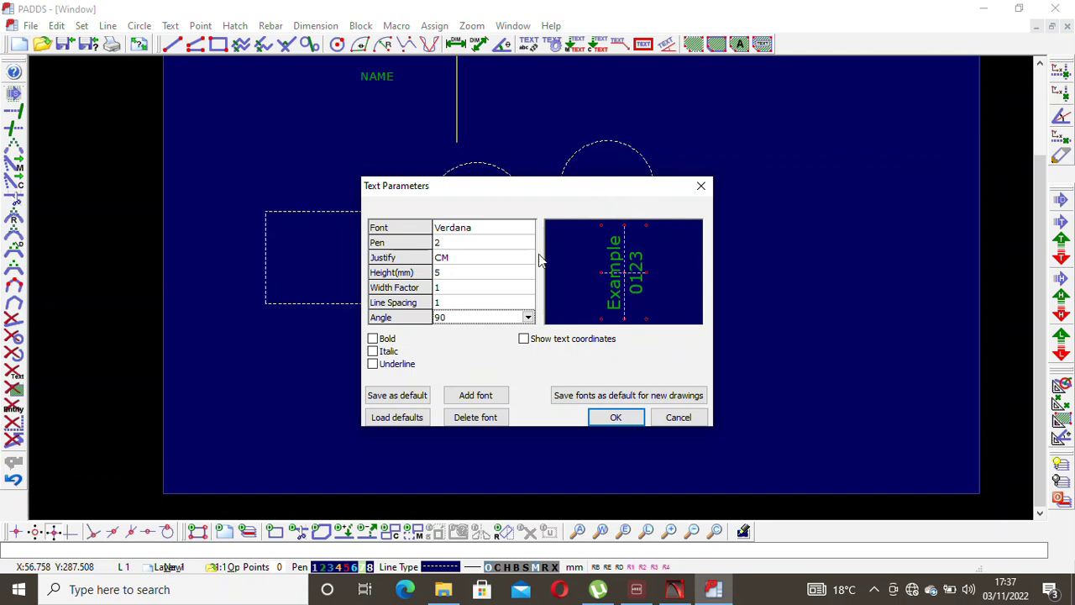
pyautogui.click(625, 417)
pyautogui.scroll(-2, 546, 302)
pyautogui.scroll(2, 538, 265)
pyautogui.scroll(-2, 533, 239)
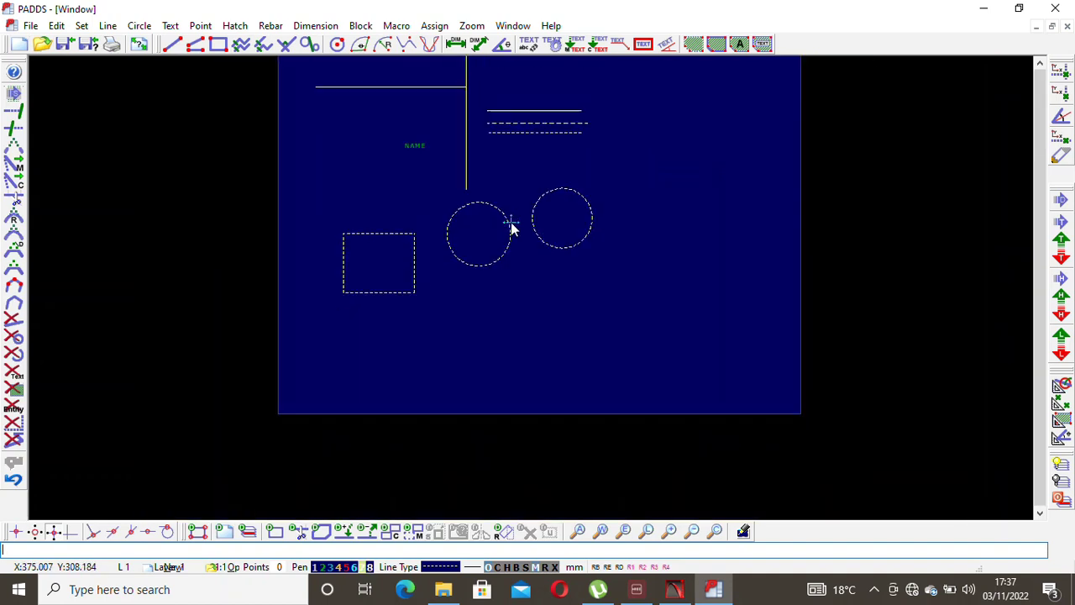
pyautogui.scroll(2, 633, 193)
pyautogui.click(613, 198)
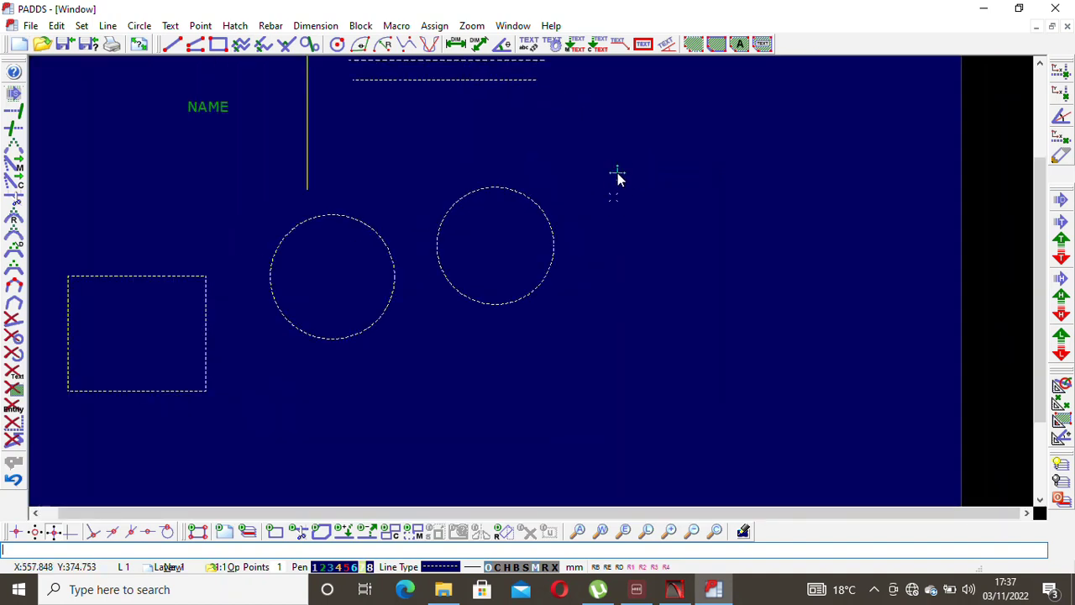
pyautogui.hotkey('alt', 'w')
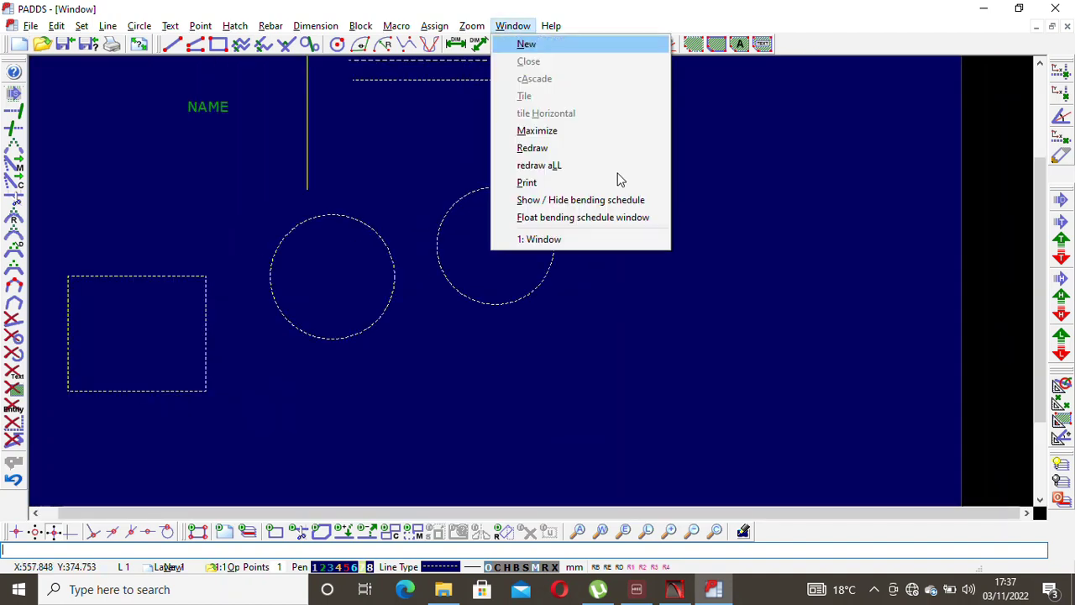
pyautogui.click(525, 240)
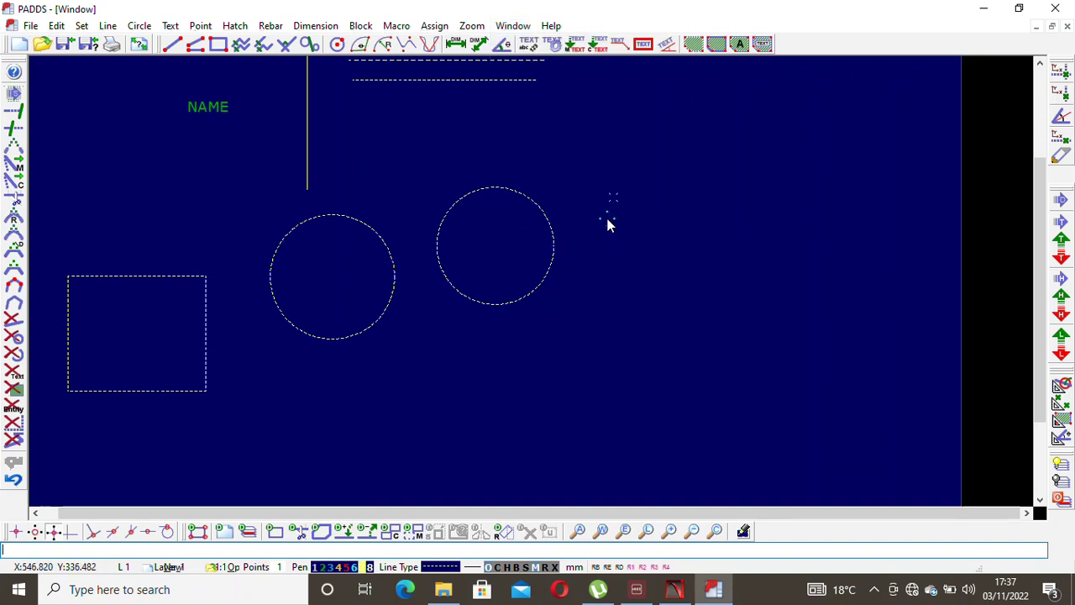
pyautogui.rightClick(602, 215)
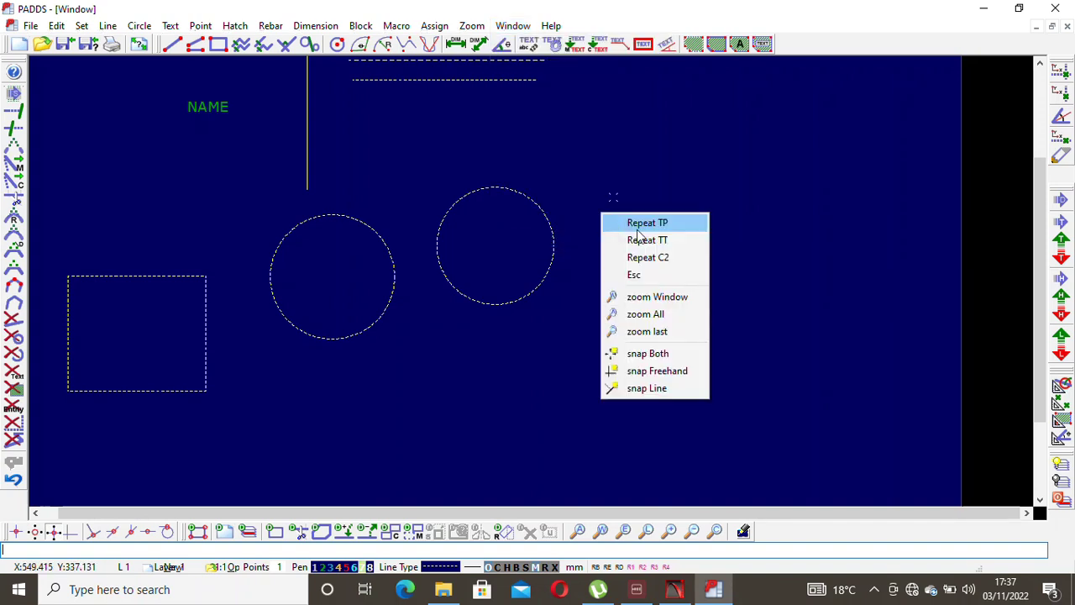
pyautogui.click(640, 276)
pyautogui.click(171, 25)
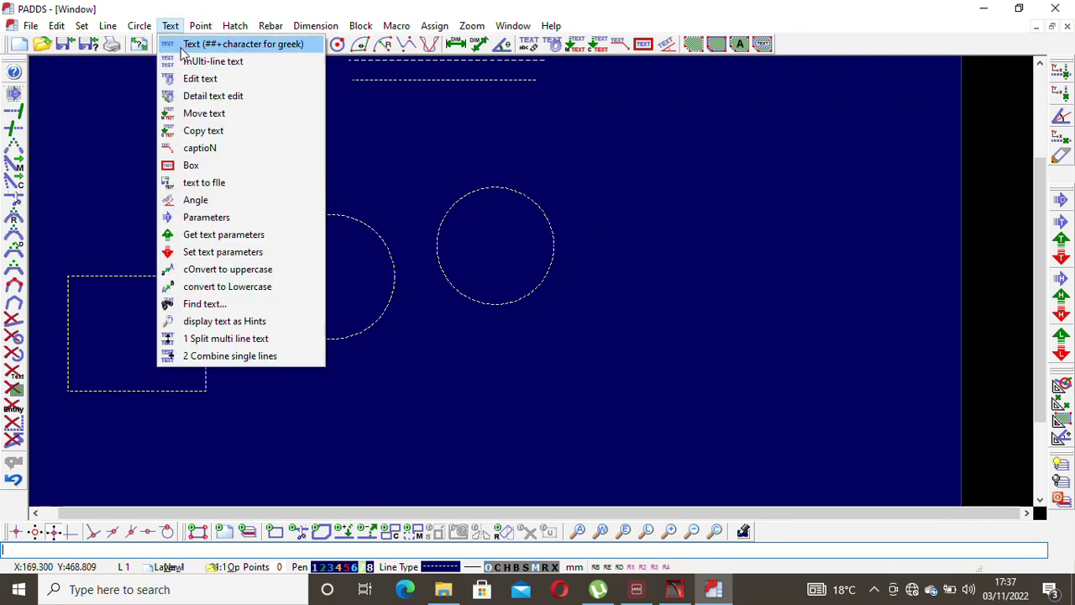
pyautogui.click(182, 46)
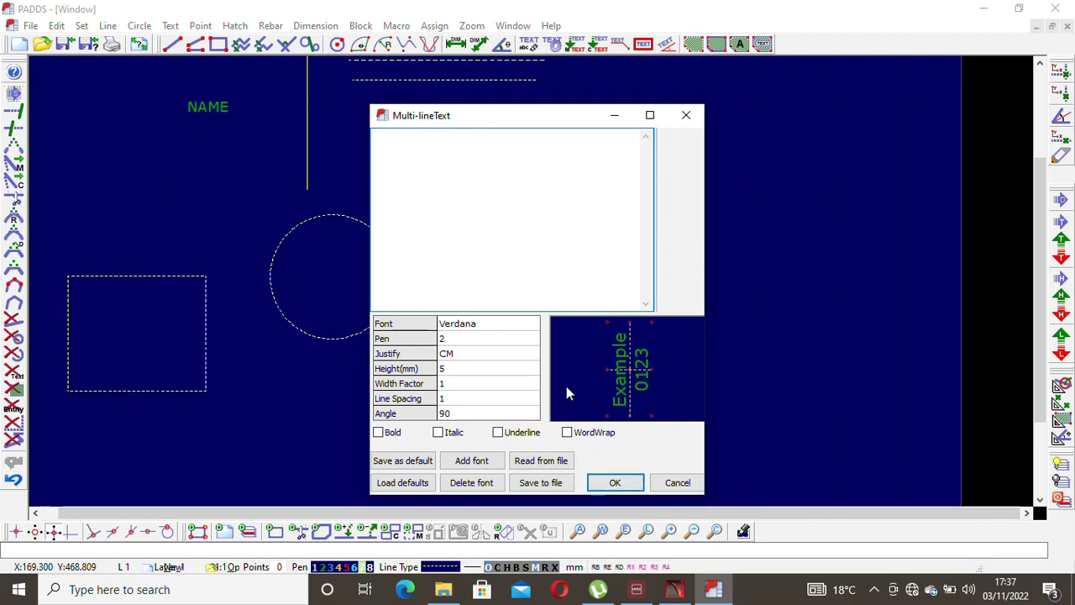
pyautogui.click(619, 482)
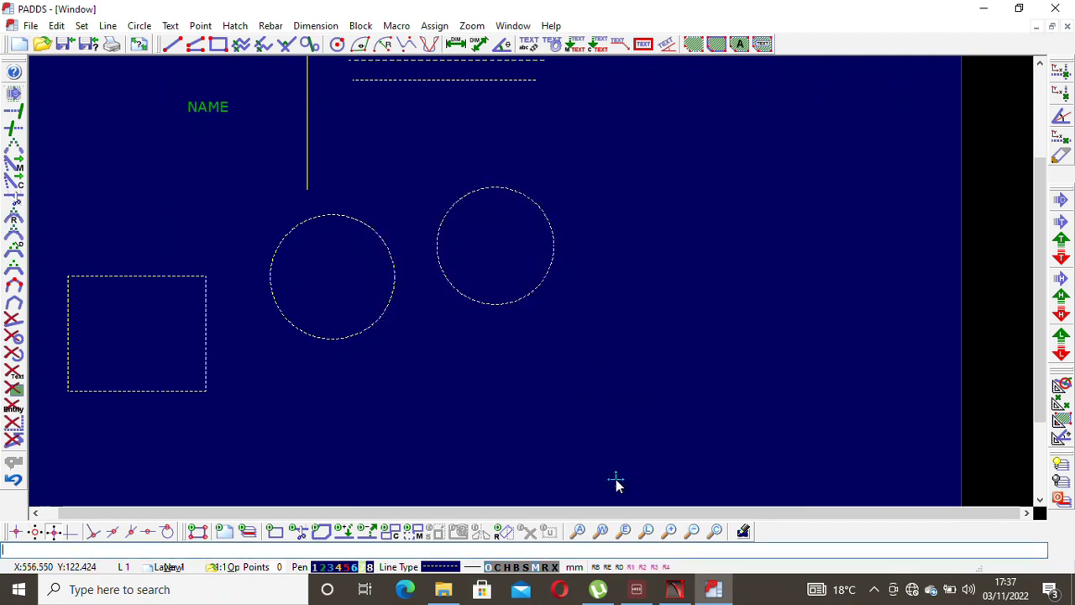
pyautogui.click(628, 250)
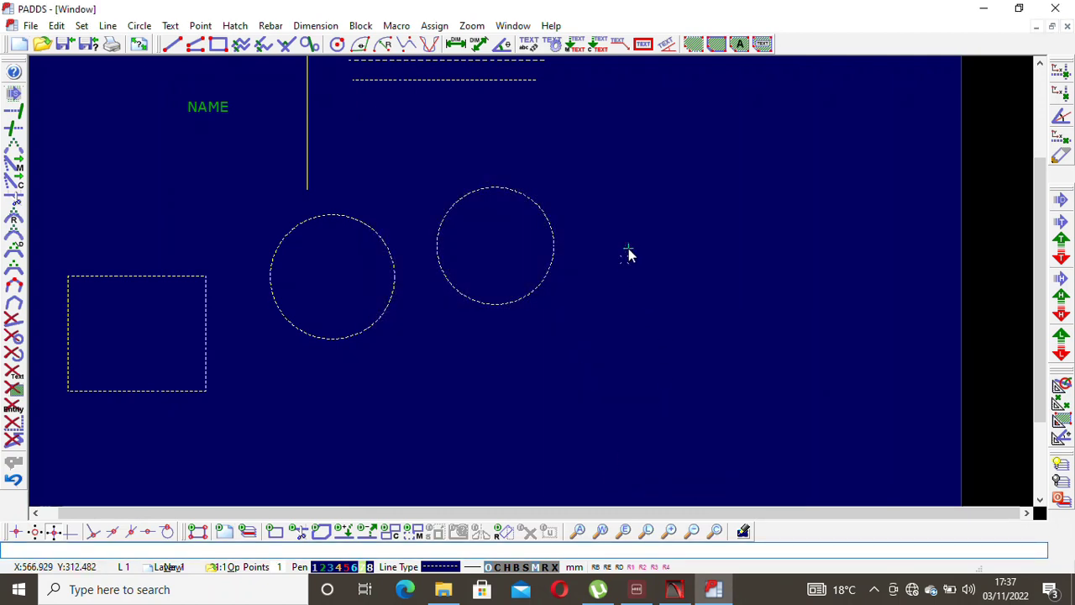
pyautogui.hotkey('alt', 'w')
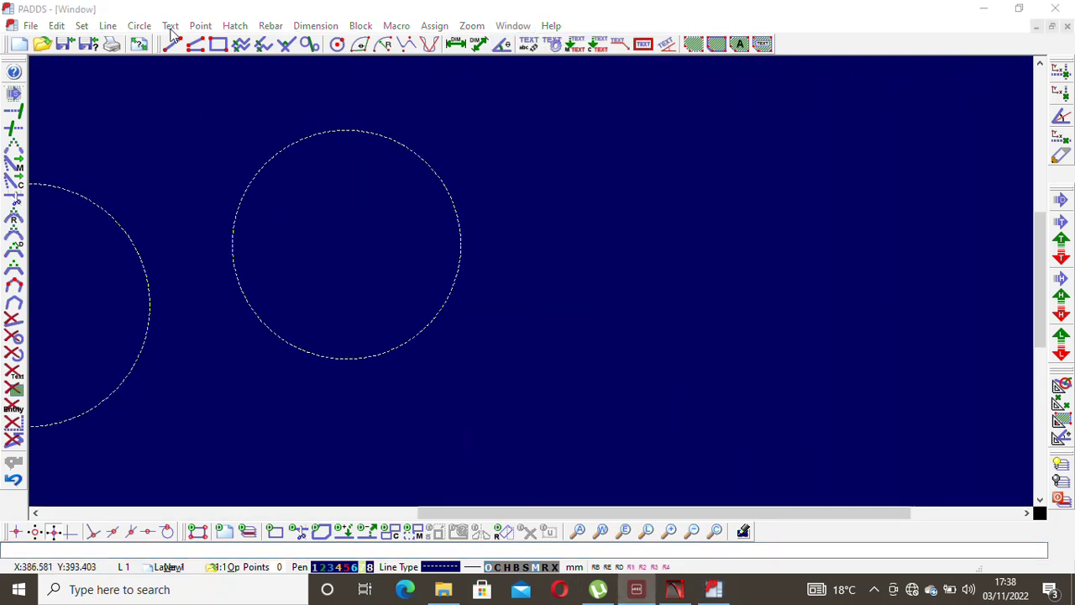
# Place the single-line text "WORD" in the empty area to the right of the second dashed circle.
pyautogui.click(170, 26)
pyautogui.click(219, 218)
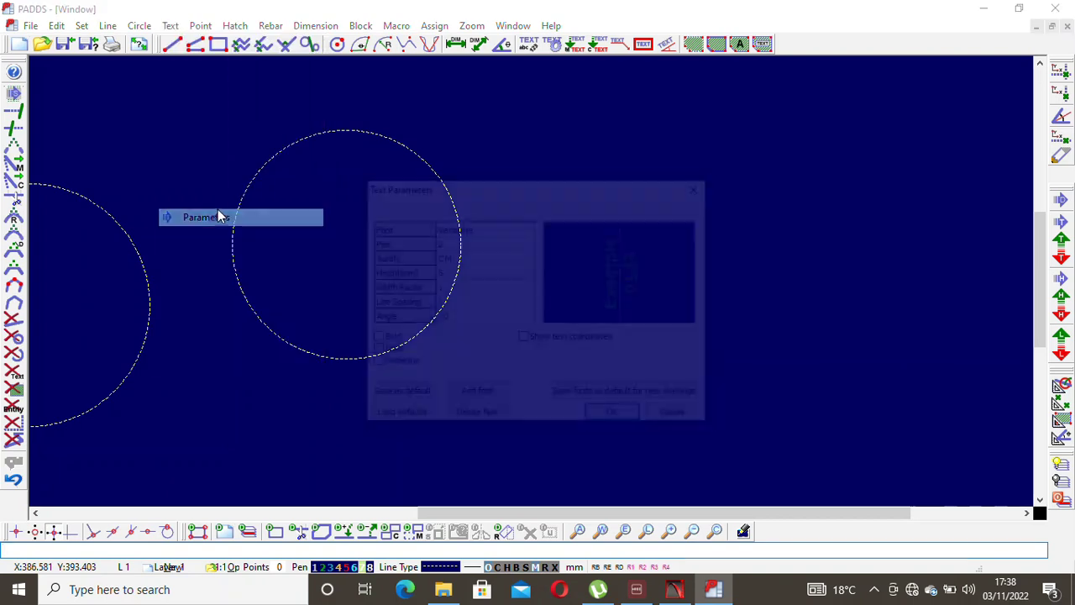
pyautogui.click(614, 418)
pyautogui.click(171, 25)
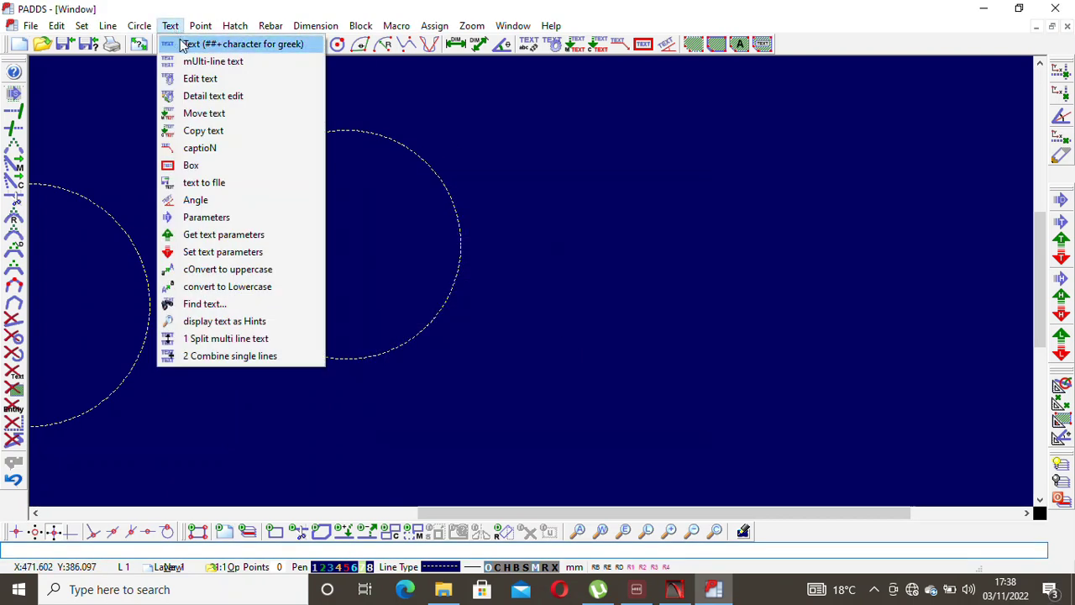
pyautogui.click(181, 44)
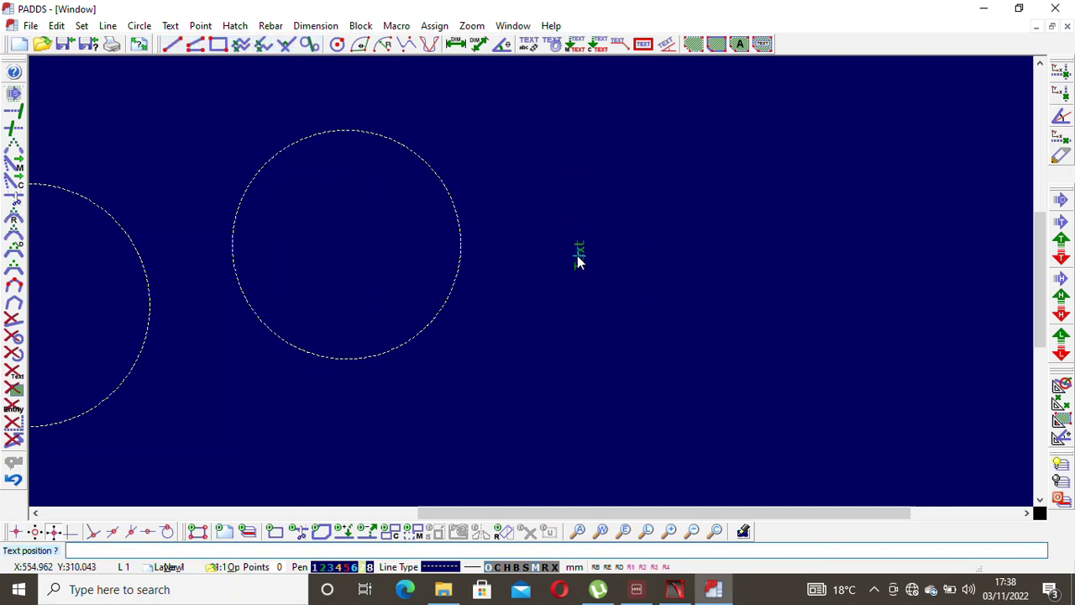
pyautogui.click(538, 278)
pyautogui.scroll(3, 542, 279)
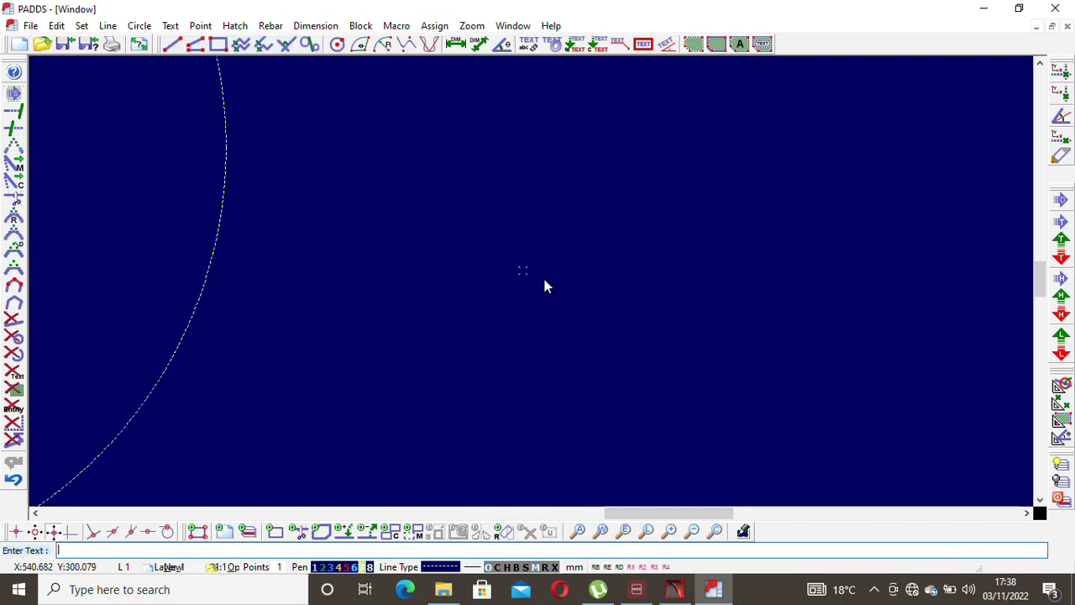
pyautogui.write('W')
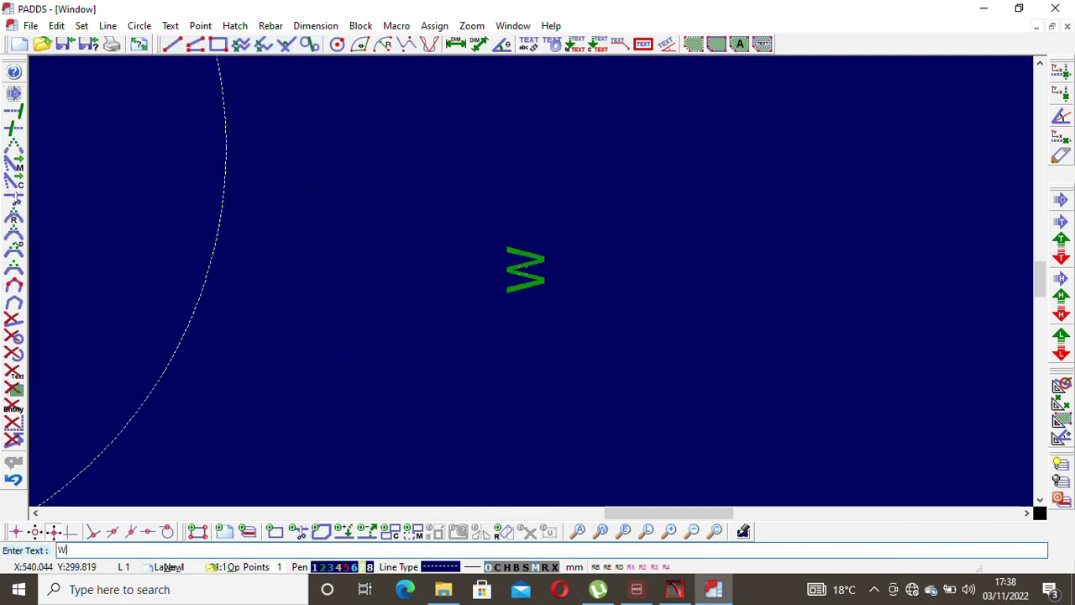
pyautogui.write('ORD')
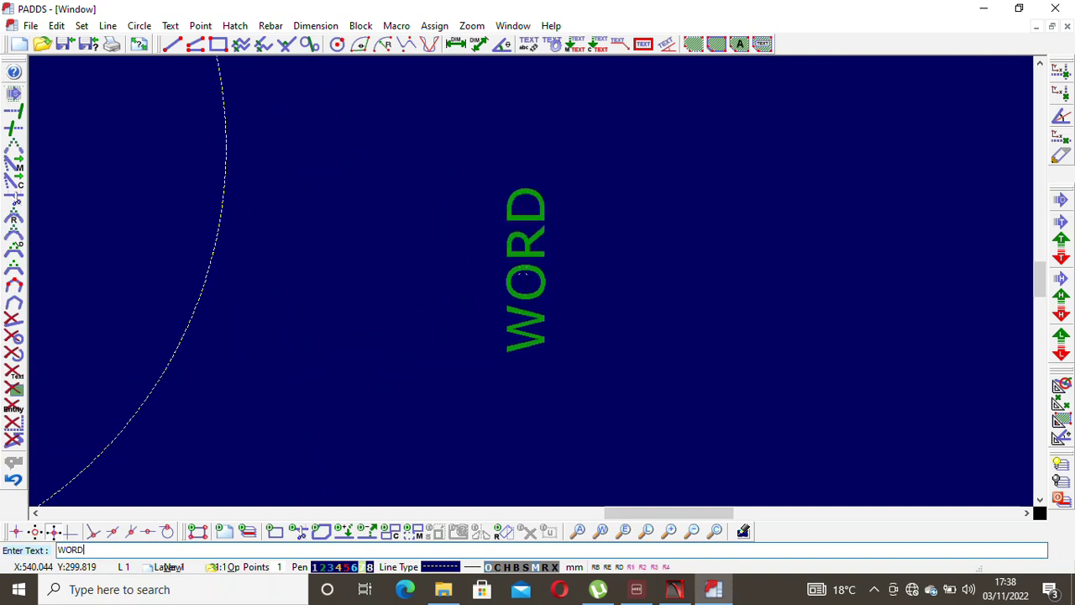
pyautogui.press('Return')
# Set the text angle back to 0 degrees in the text parameters.
pyautogui.scroll(-5, 537, 277)
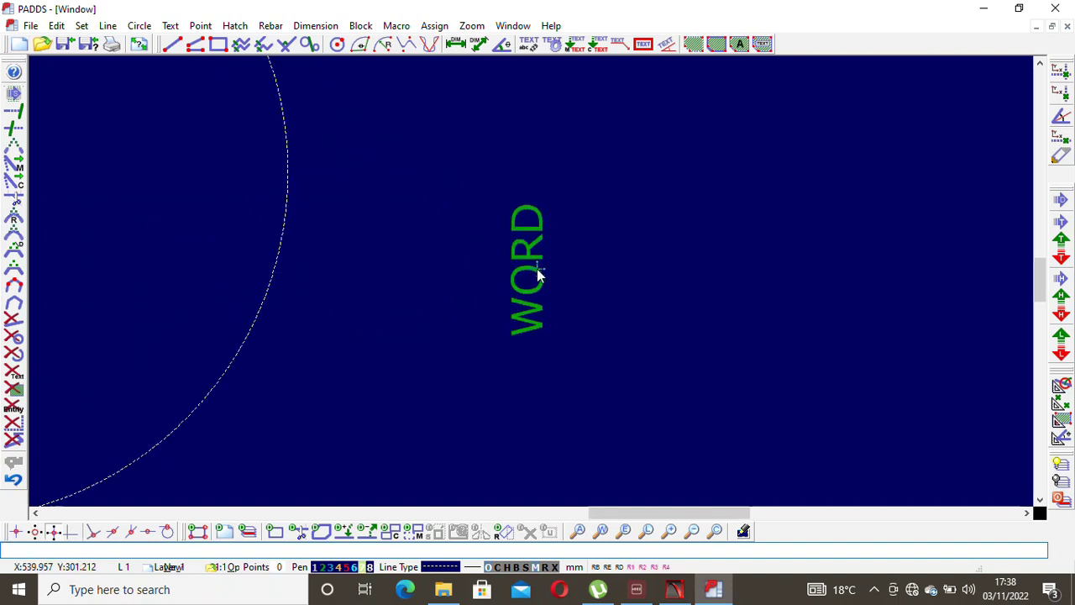
pyautogui.scroll(3, 521, 226)
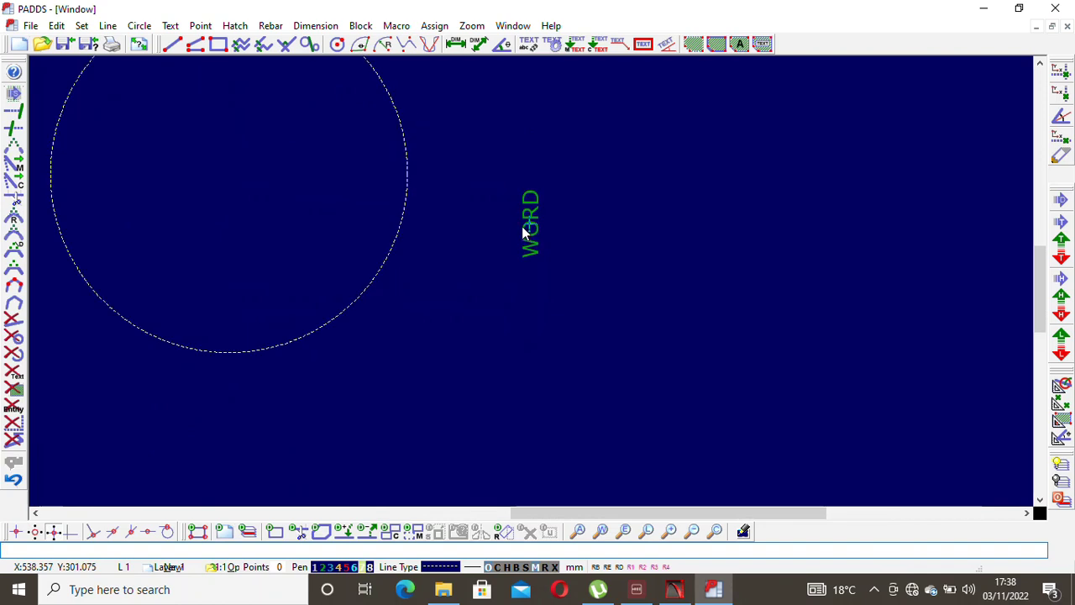
pyautogui.scroll(-2, 523, 222)
pyautogui.scroll(3, 531, 217)
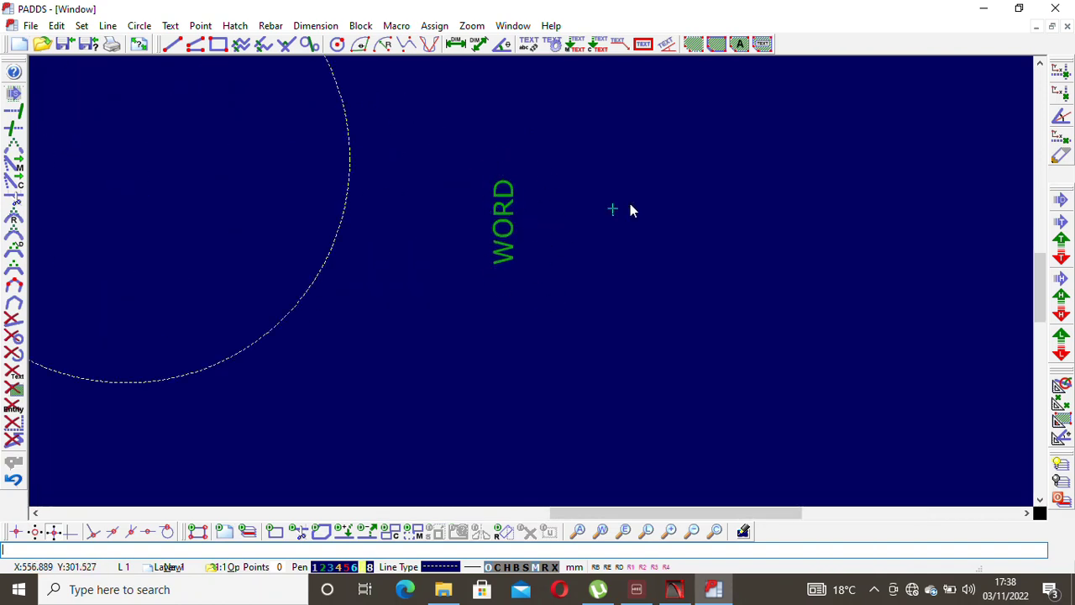
pyautogui.scroll(-1, 642, 229)
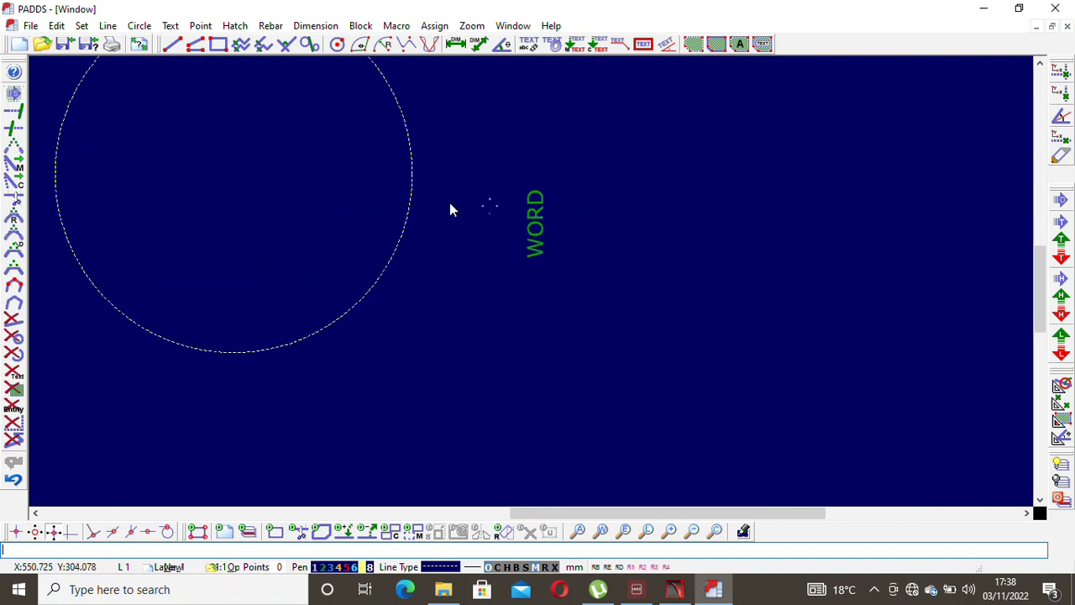
pyautogui.click(170, 25)
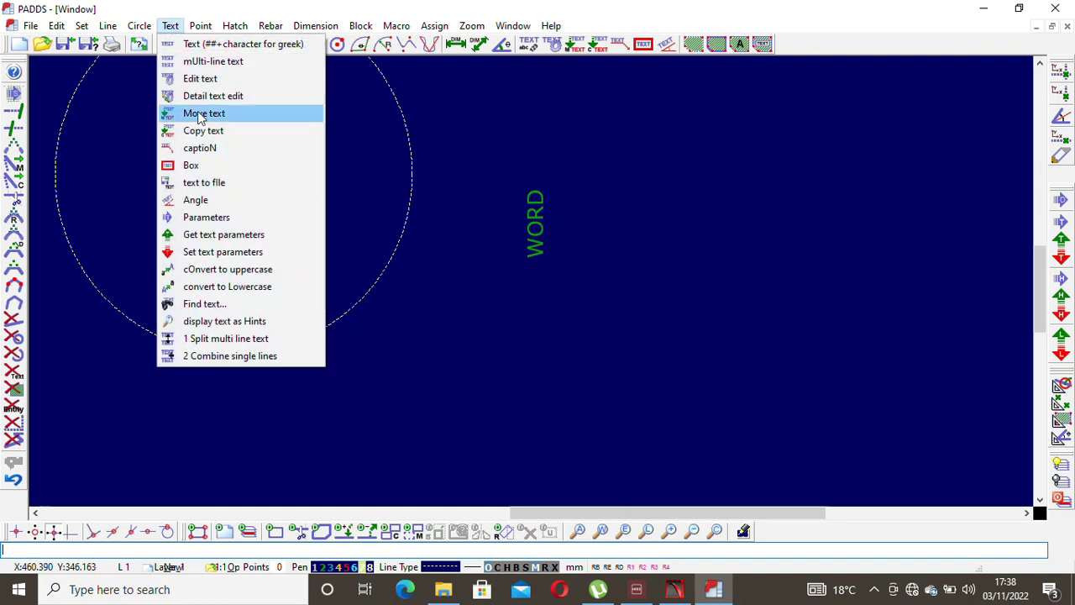
pyautogui.click(242, 220)
pyautogui.click(470, 319)
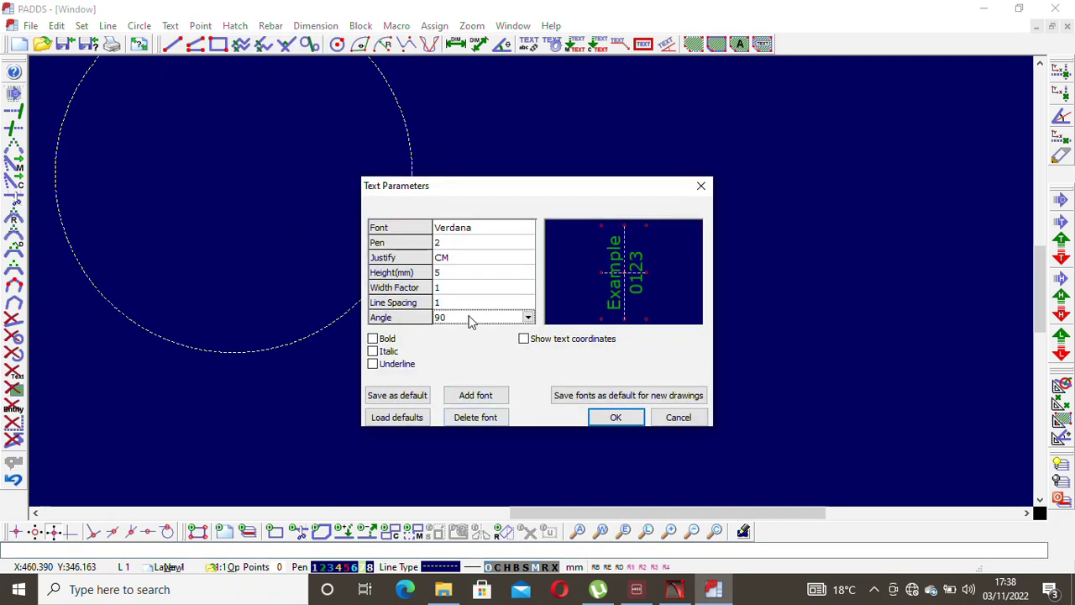
pyautogui.click(528, 317)
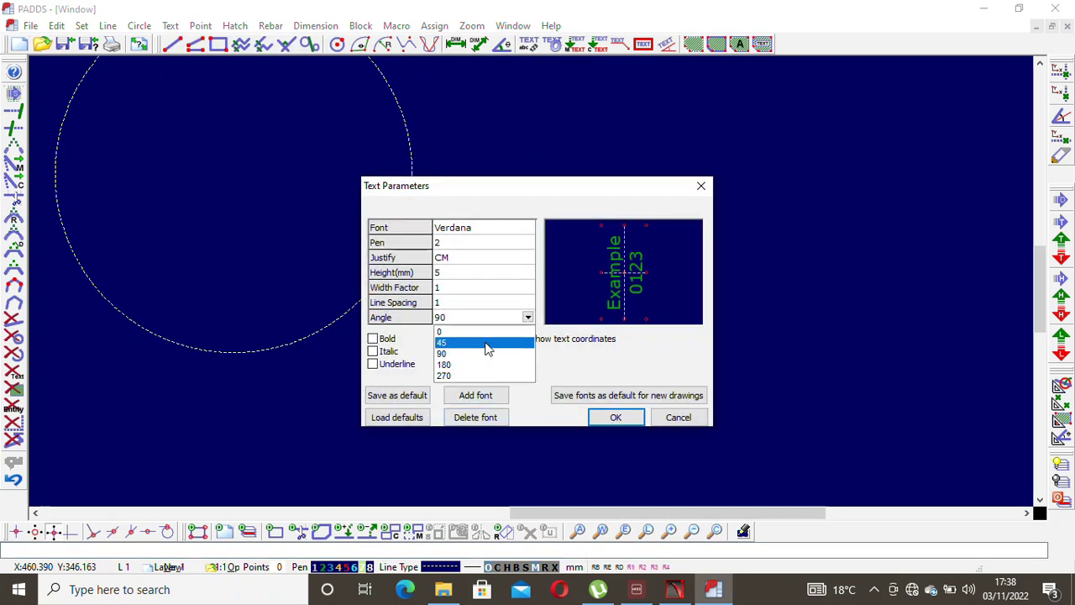
pyautogui.click(487, 333)
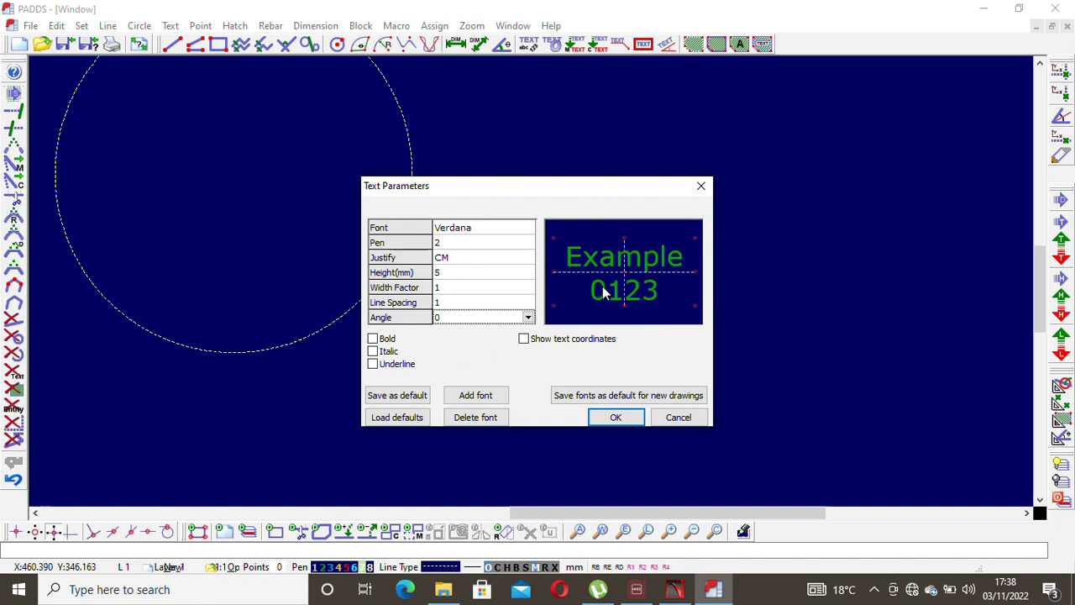
pyautogui.click(621, 415)
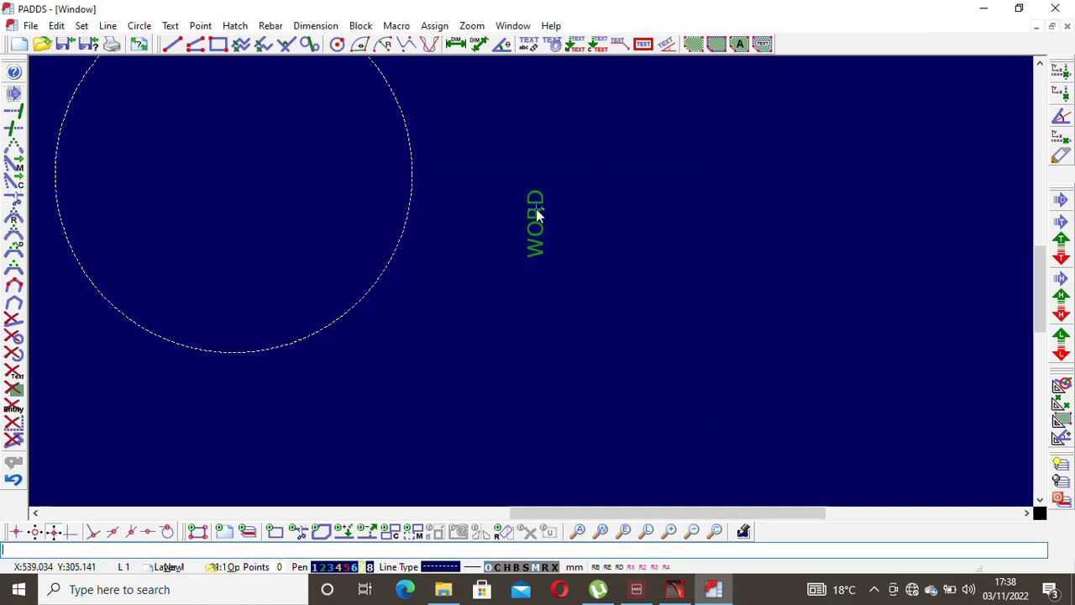
pyautogui.scroll(2, 592, 223)
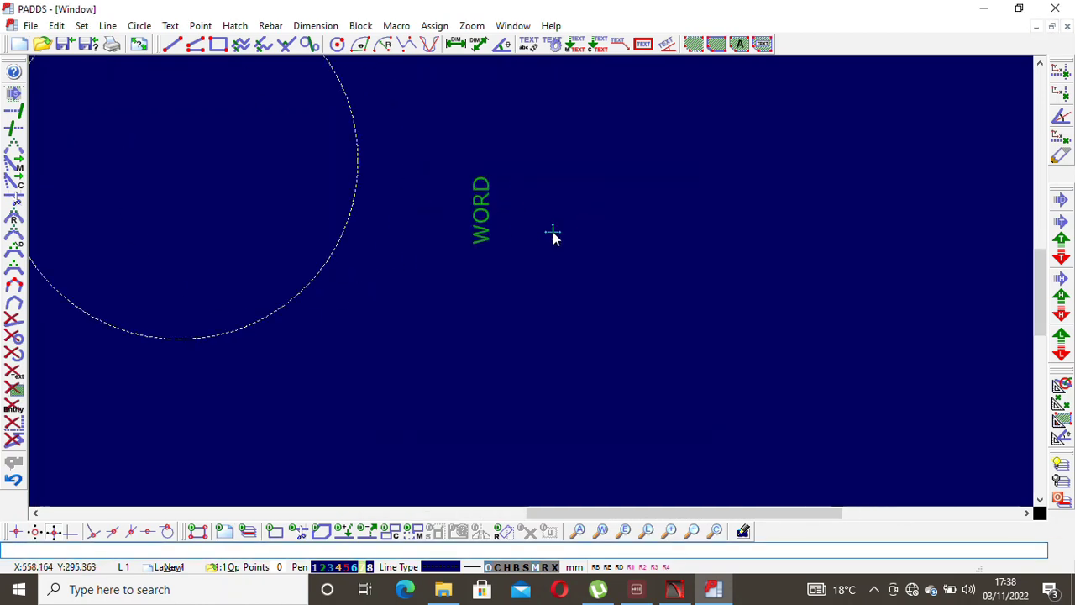
# Place the horizontal text "WORD" just beside the vertical WORD text.
pyautogui.click(199, 26)
pyautogui.moveTo(170, 26)
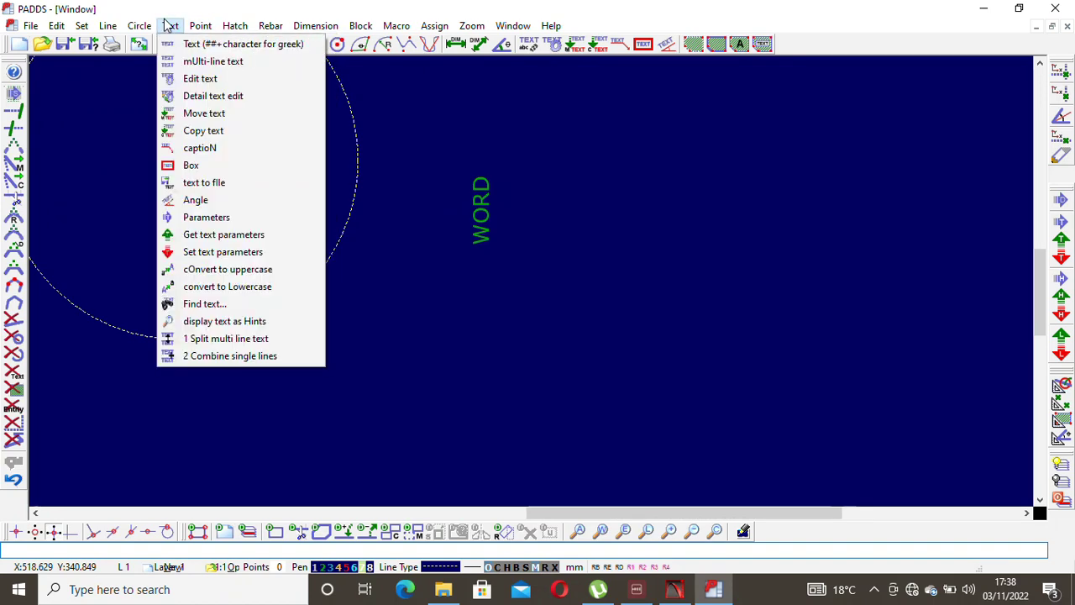
pyautogui.click(186, 48)
pyautogui.click(547, 231)
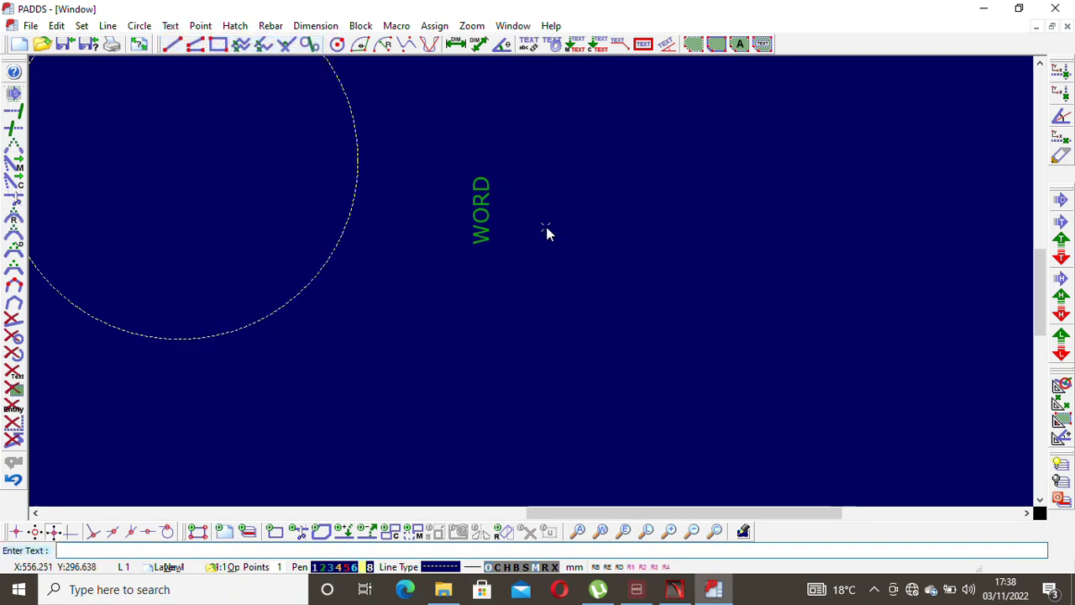
pyautogui.scroll(2, 546, 233)
pyautogui.write('WORD')
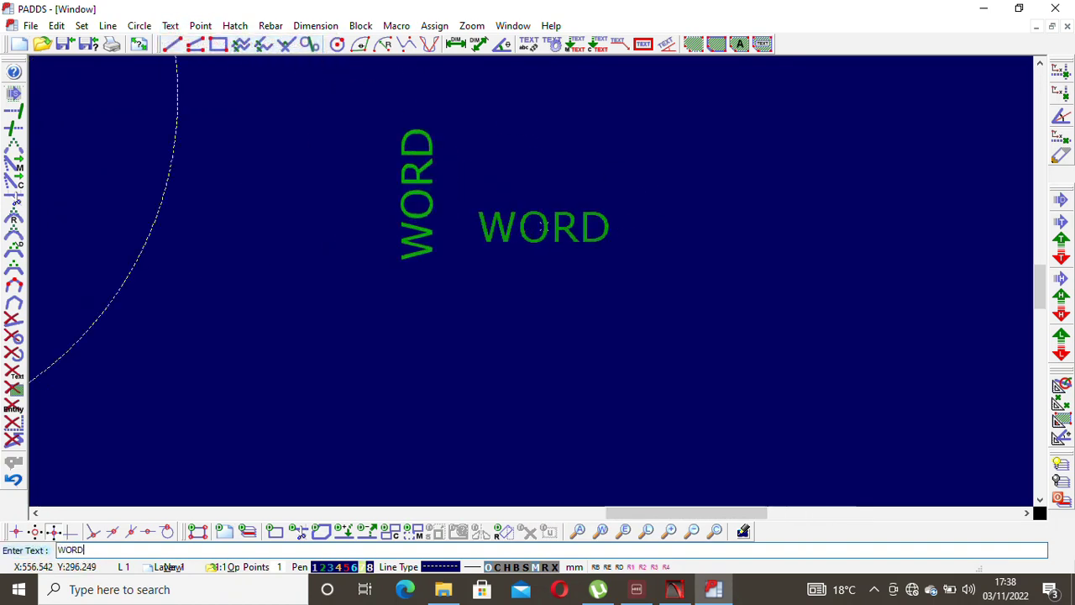
pyautogui.press('Return')
pyautogui.scroll(-2, 547, 235)
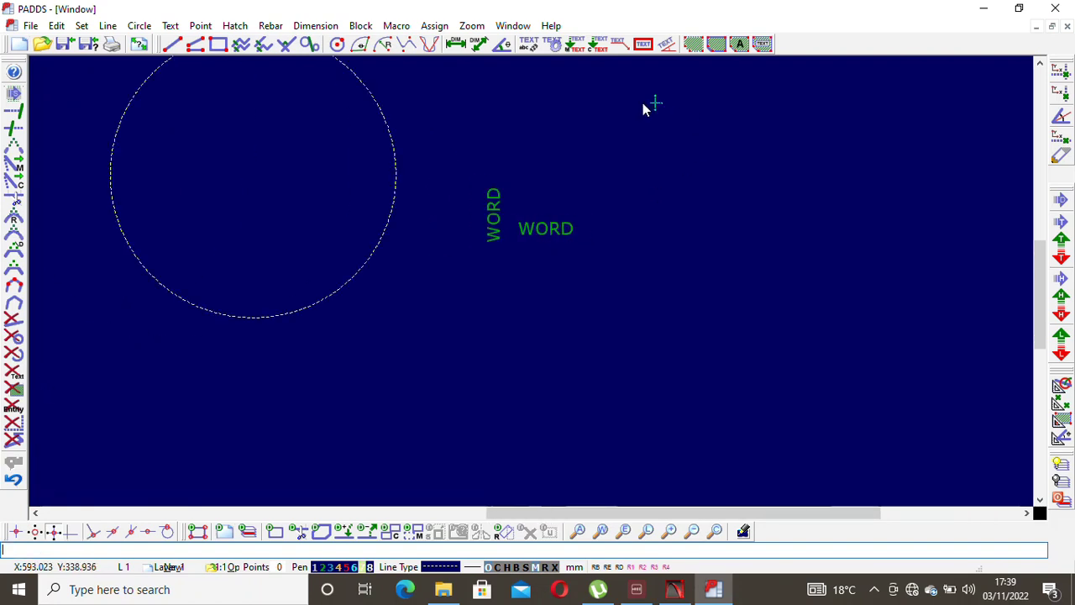
pyautogui.scroll(1, 643, 107)
pyautogui.scroll(-1, 379, 274)
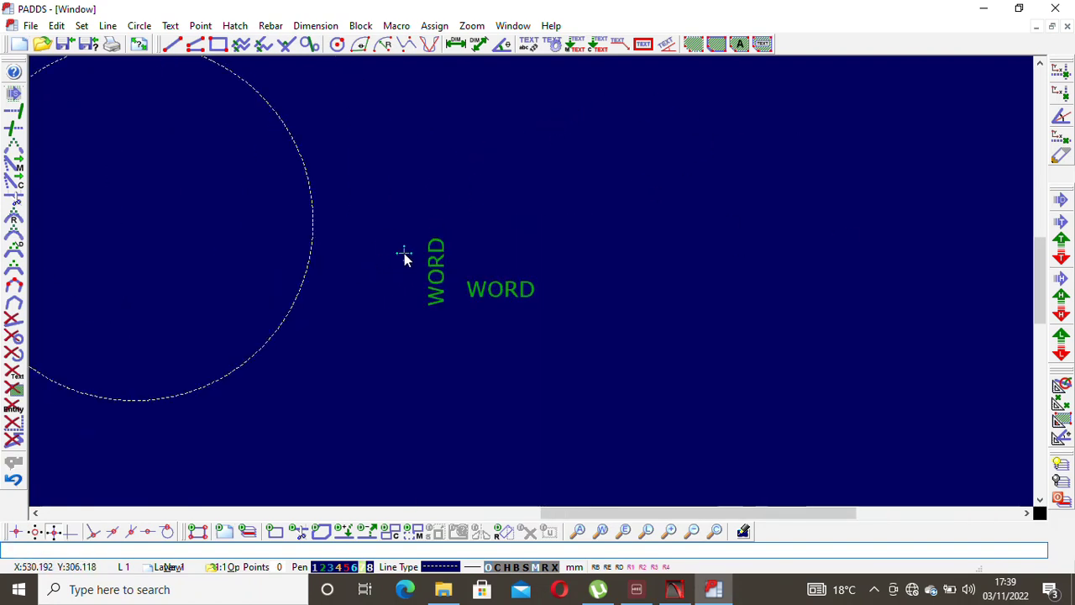
pyautogui.scroll(-1, 698, 247)
pyautogui.scroll(1, 475, 135)
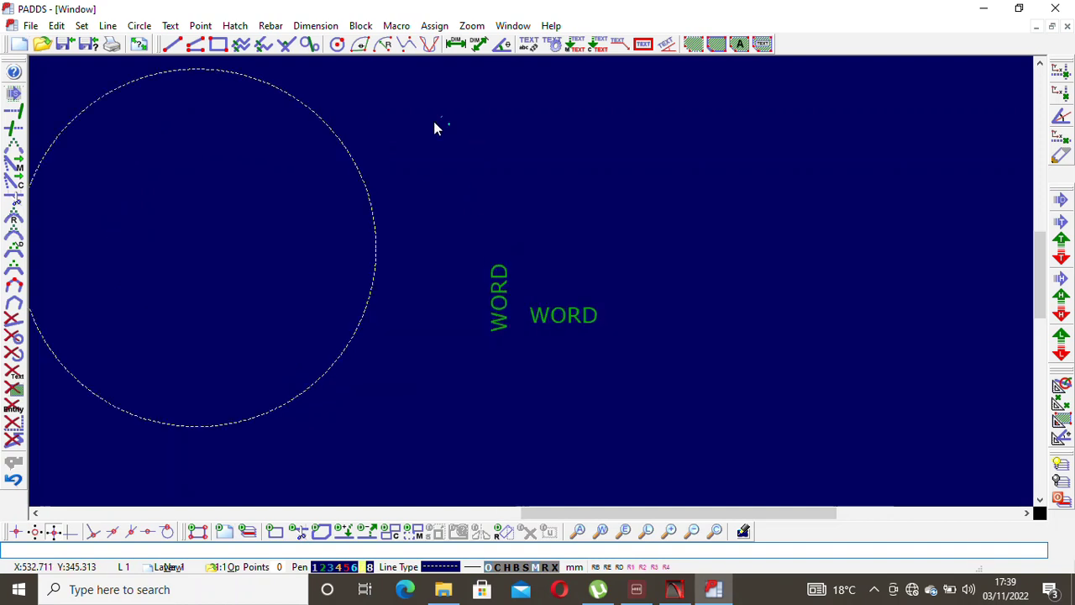
pyautogui.click(171, 26)
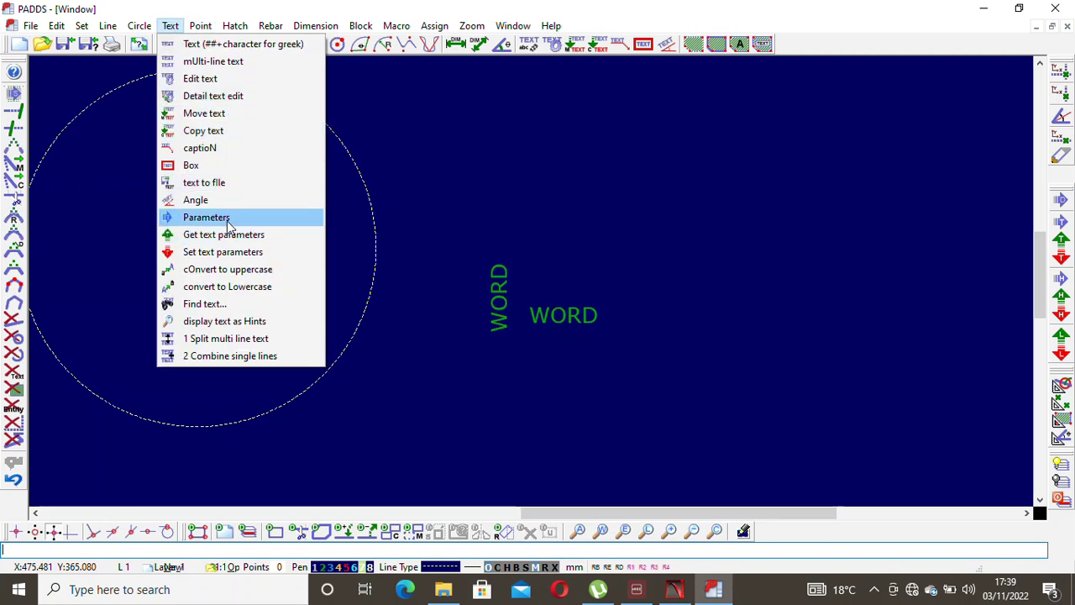
pyautogui.moveTo(201, 32)
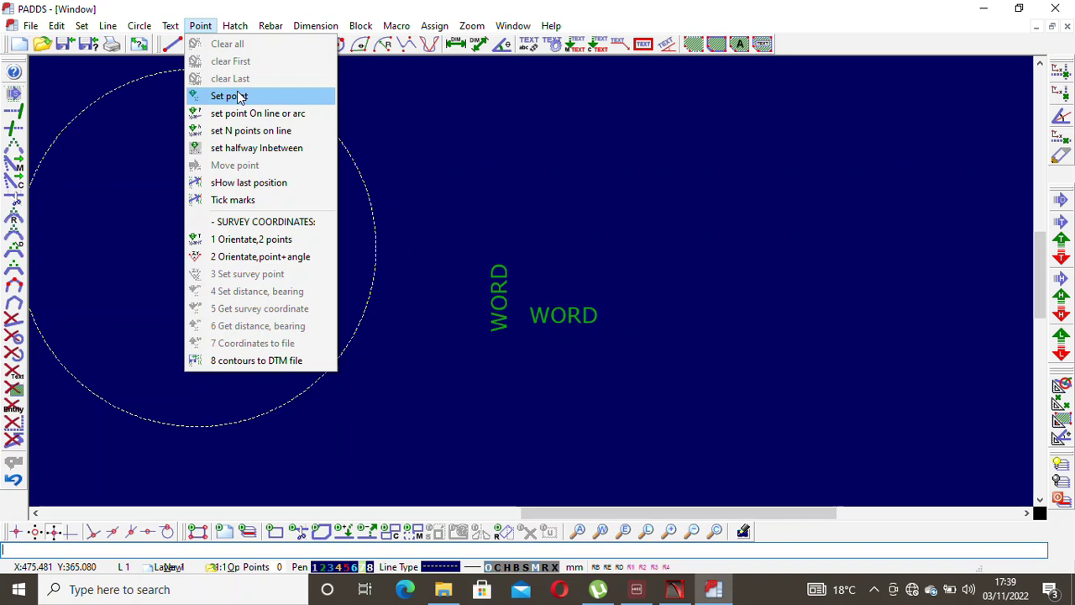
pyautogui.moveTo(233, 25)
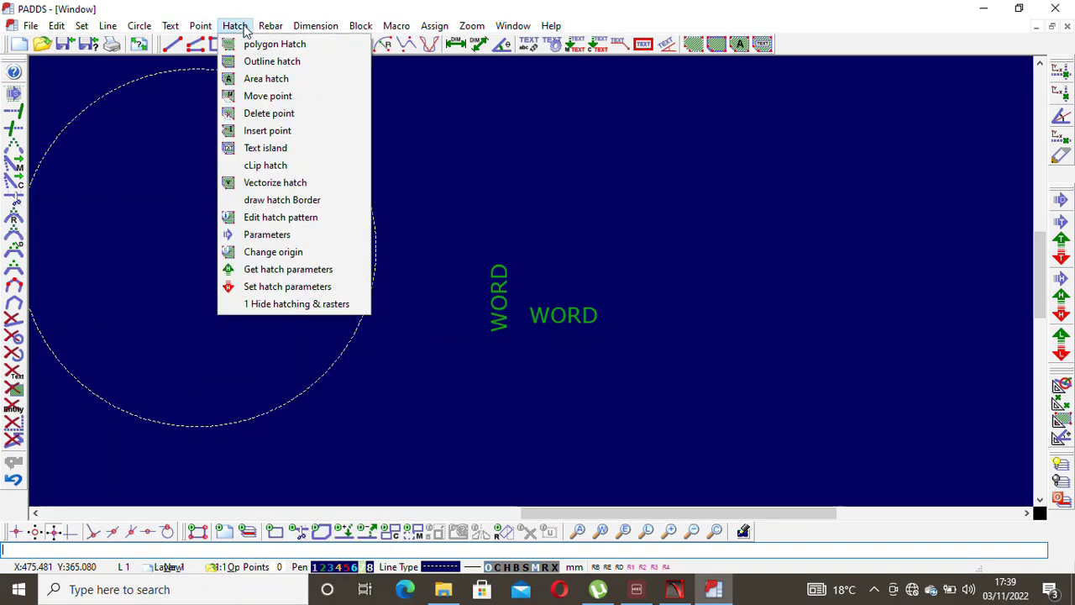
pyautogui.click(598, 223)
pyautogui.scroll(-3, 578, 223)
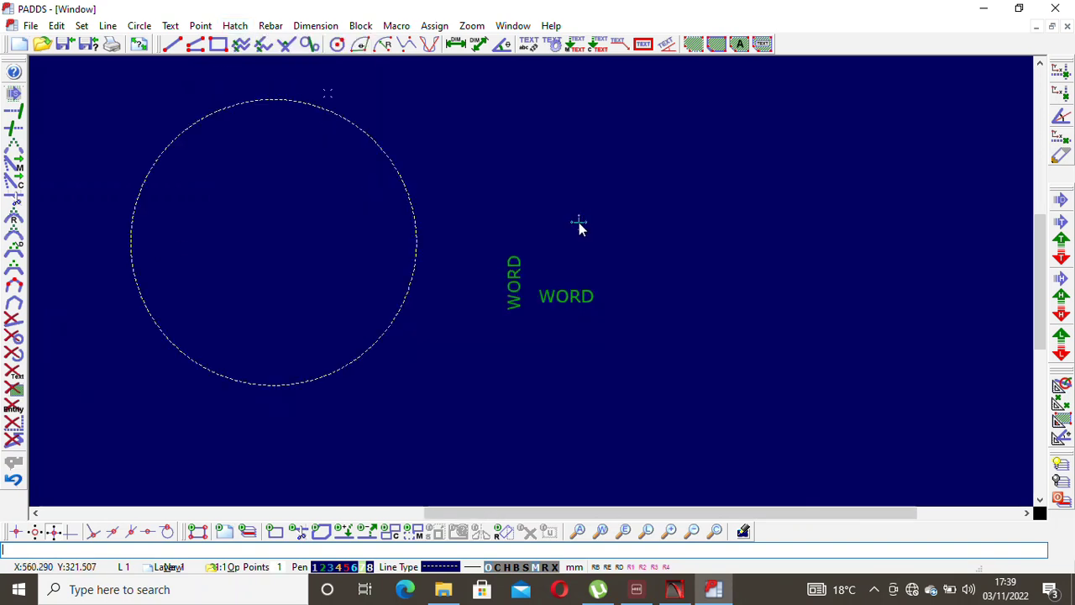
pyautogui.scroll(-2, 479, 218)
pyautogui.rightClick(581, 127)
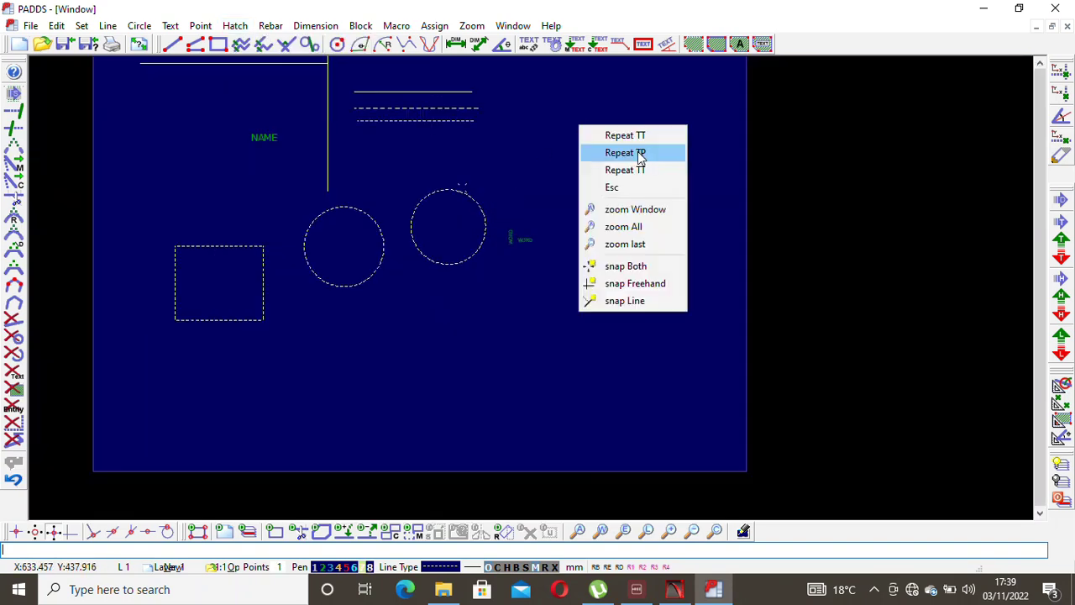
pyautogui.click(611, 186)
pyautogui.scroll(-2, 484, 156)
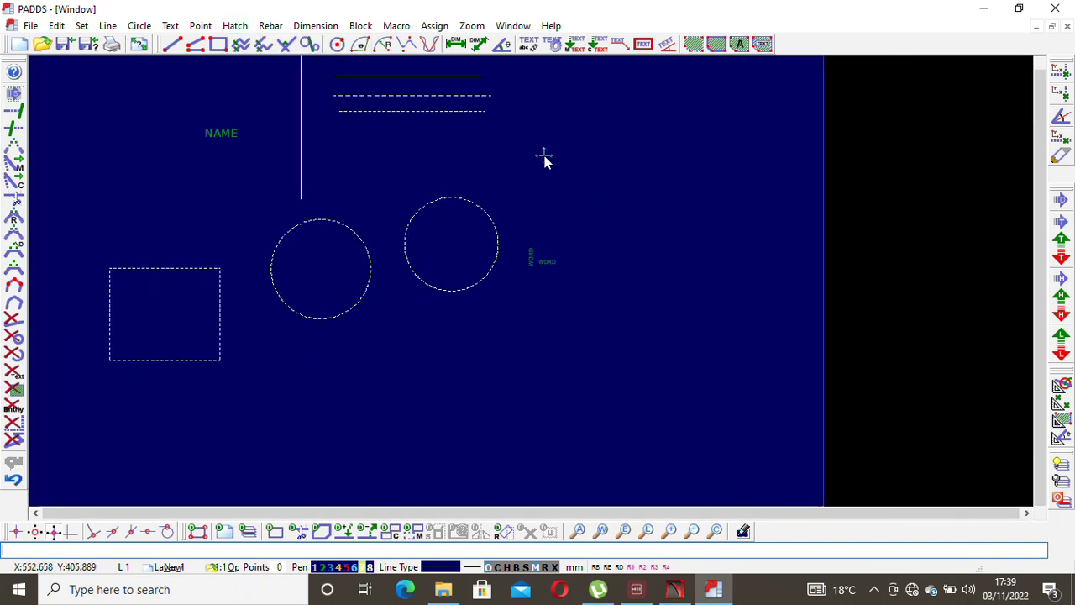
# Fill the dashed rectangle with a polygon hatch by tracing its four corners and placing the pattern origin near its centre.
pyautogui.scroll(3, 339, 221)
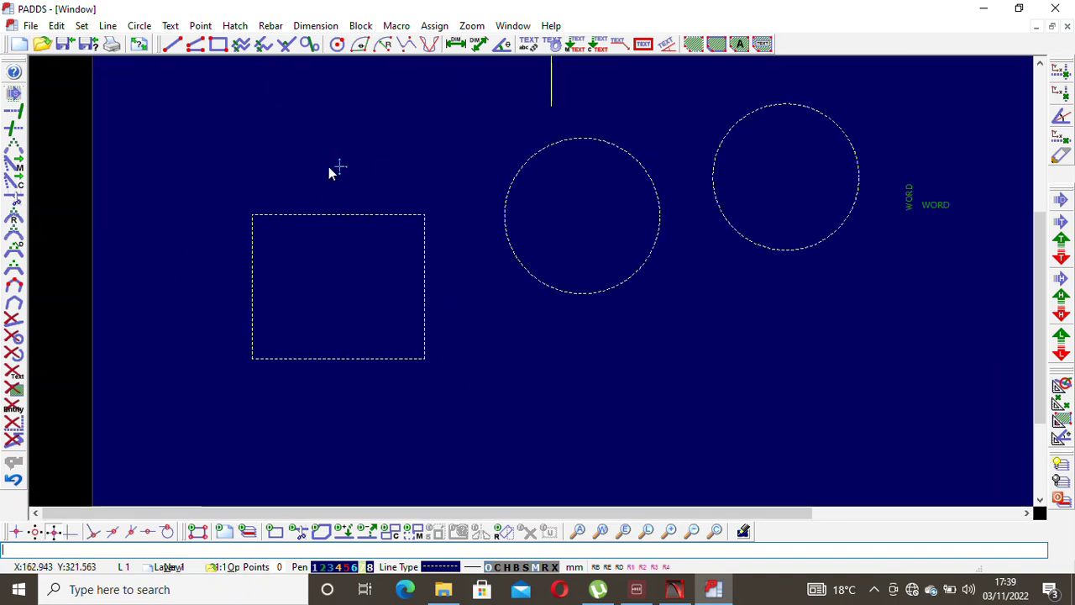
pyautogui.click(236, 26)
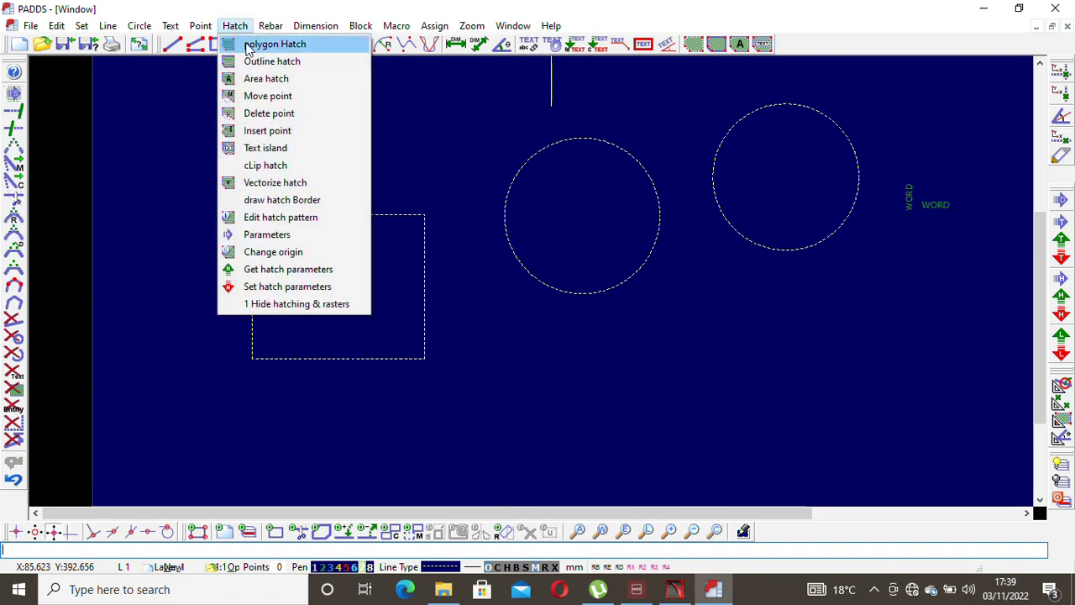
pyautogui.click(249, 47)
pyautogui.click(254, 215)
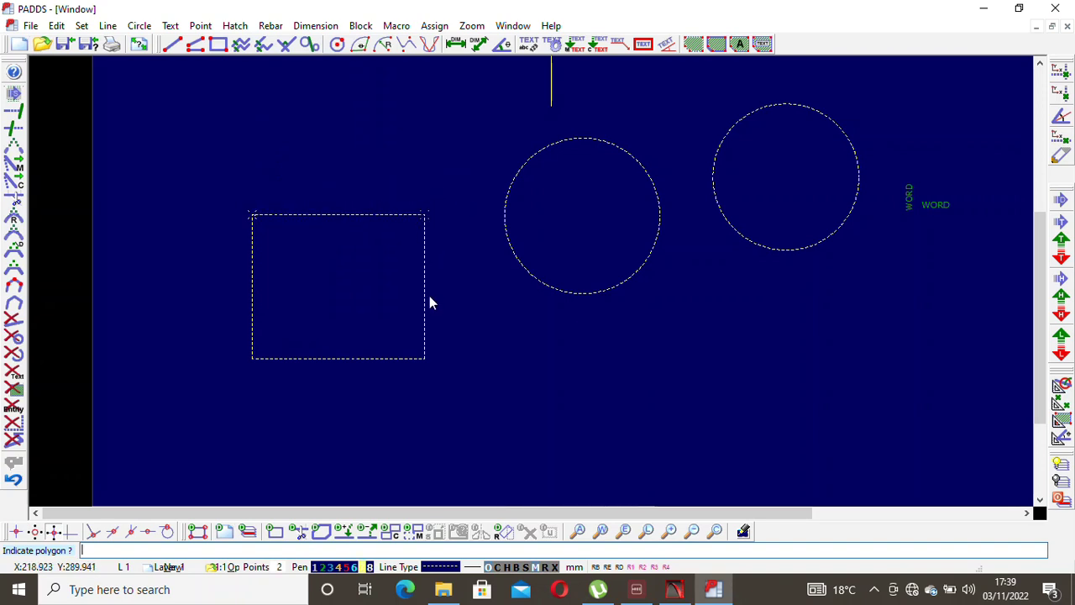
pyautogui.click(426, 361)
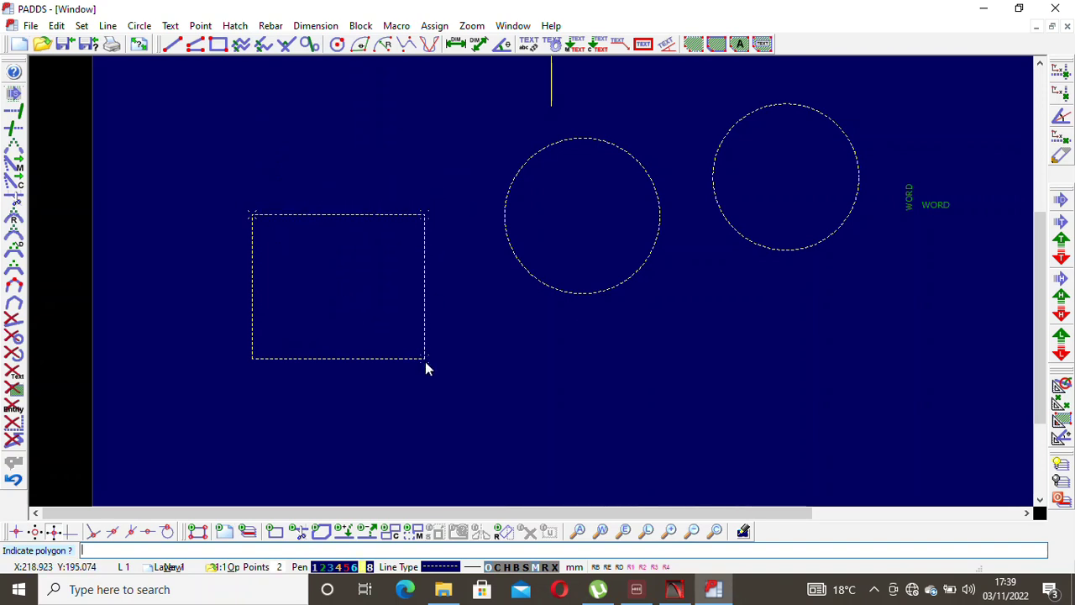
pyautogui.click(252, 360)
pyautogui.click(252, 217)
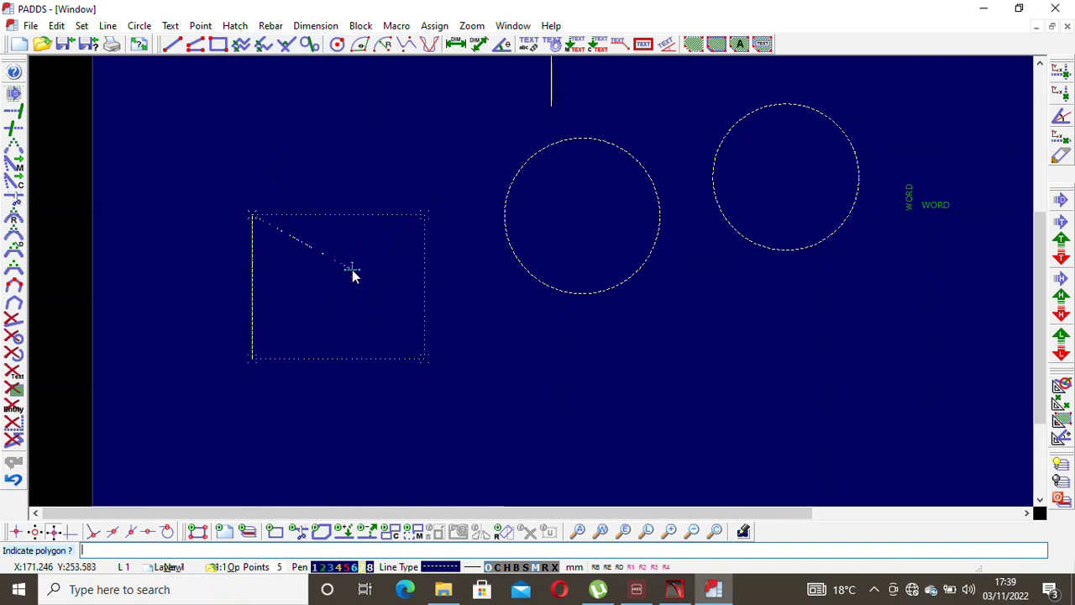
pyautogui.rightClick(351, 263)
pyautogui.click(359, 265)
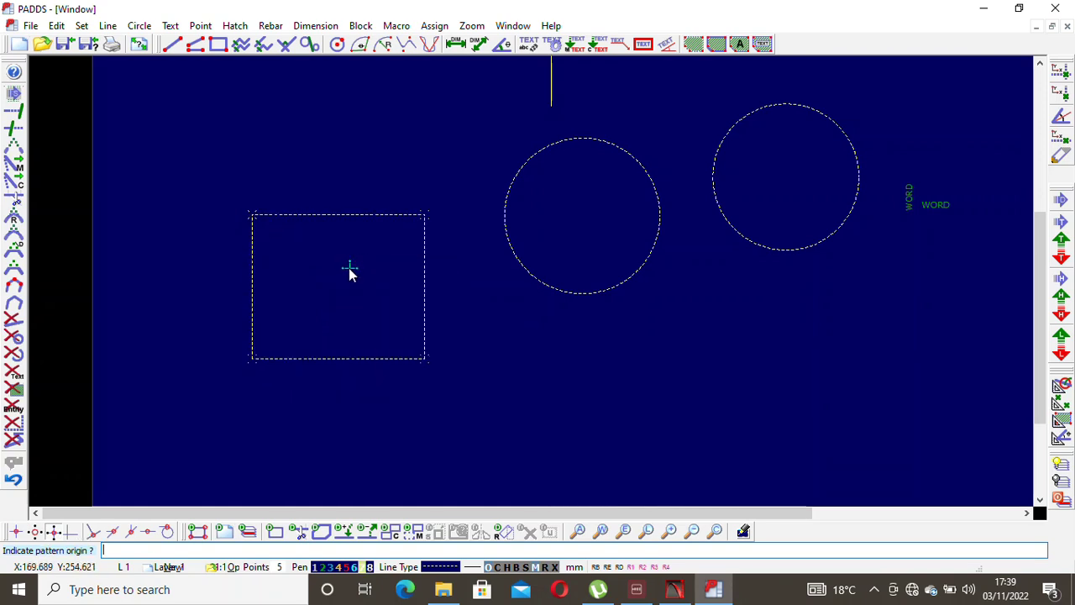
pyautogui.click(336, 286)
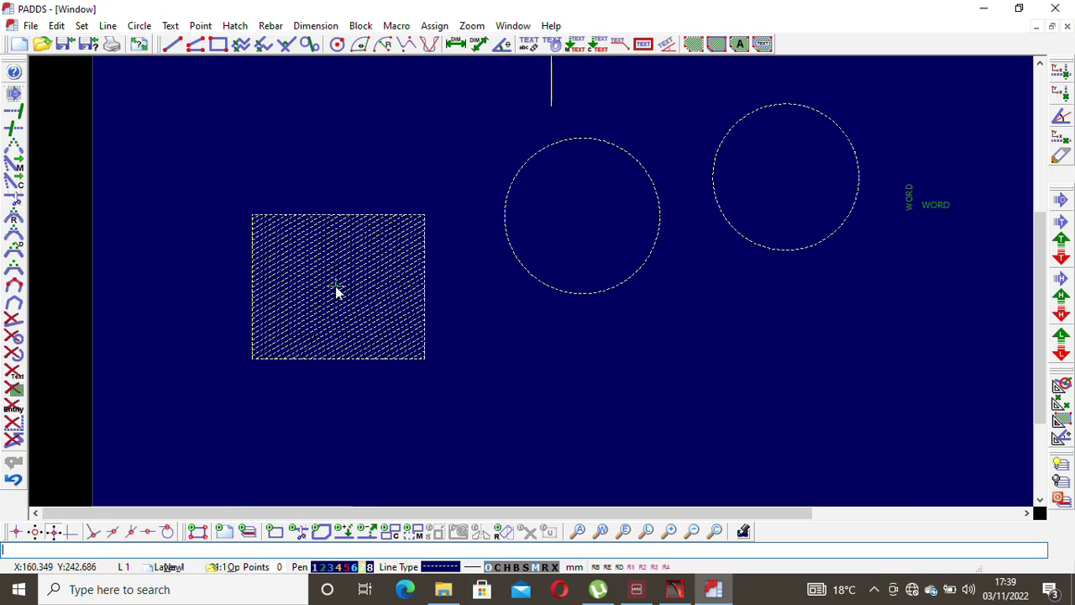
# Open the pattern properties of the rectangle's hatch for editing.
pyautogui.scroll(2, 335, 286)
pyautogui.scroll(-1, 365, 258)
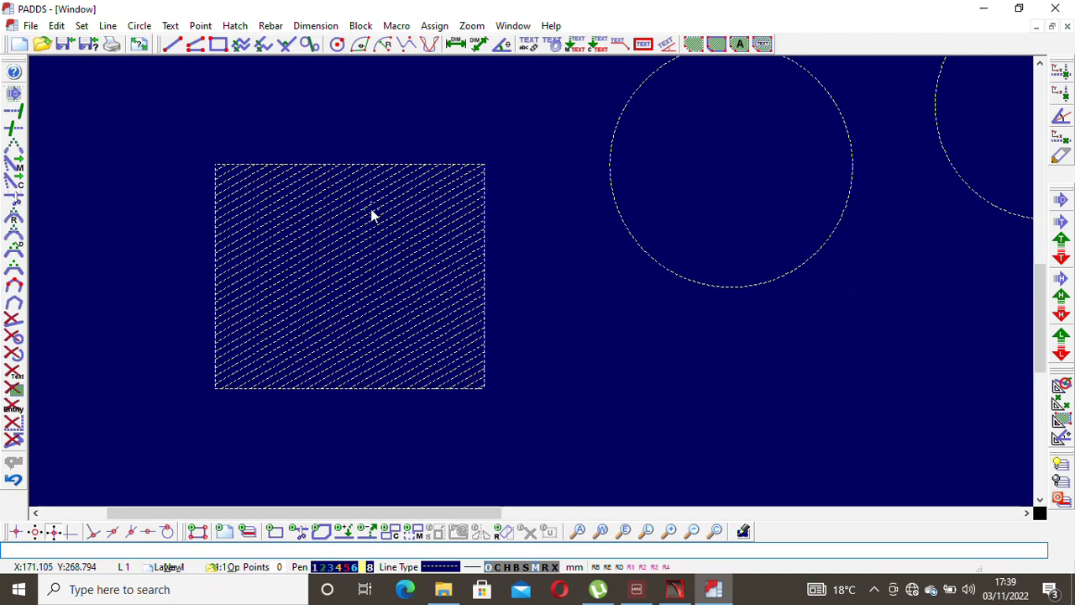
pyautogui.scroll(1, 373, 215)
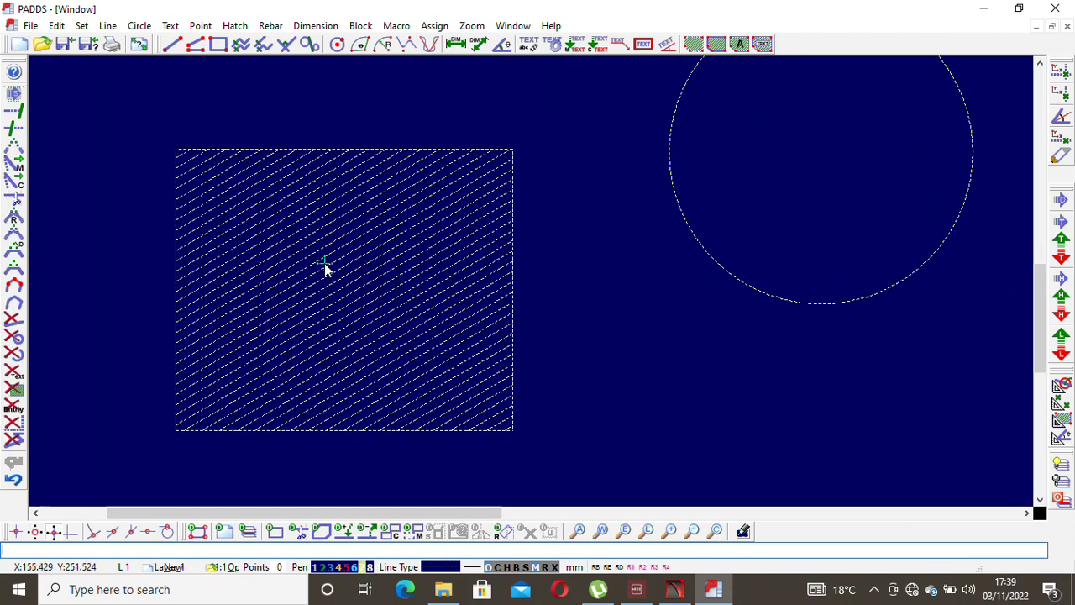
pyautogui.click(57, 26)
pyautogui.click(122, 34)
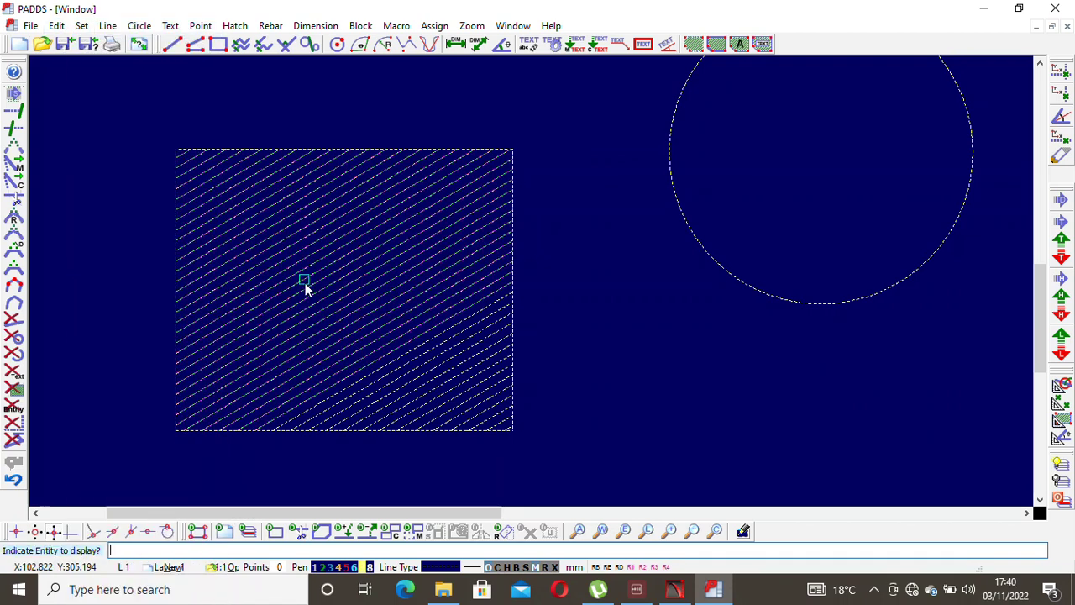
pyautogui.click(337, 288)
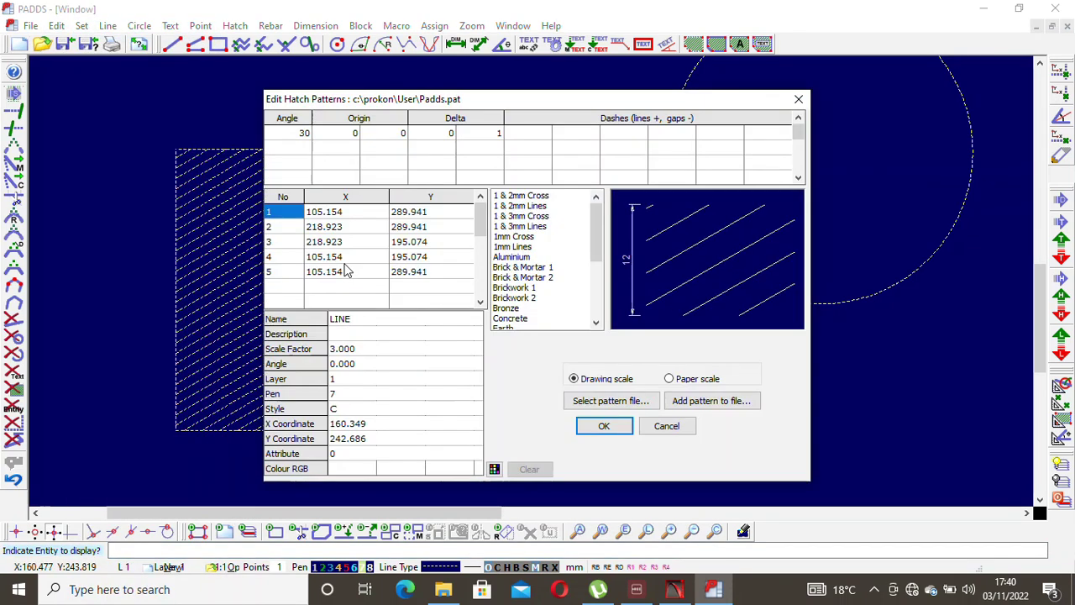
# Preview the 1 & 3mm Lines and Concrete patterns and select Brick & Mortar 1 for the rectangle's hatch.
pyautogui.click(532, 227)
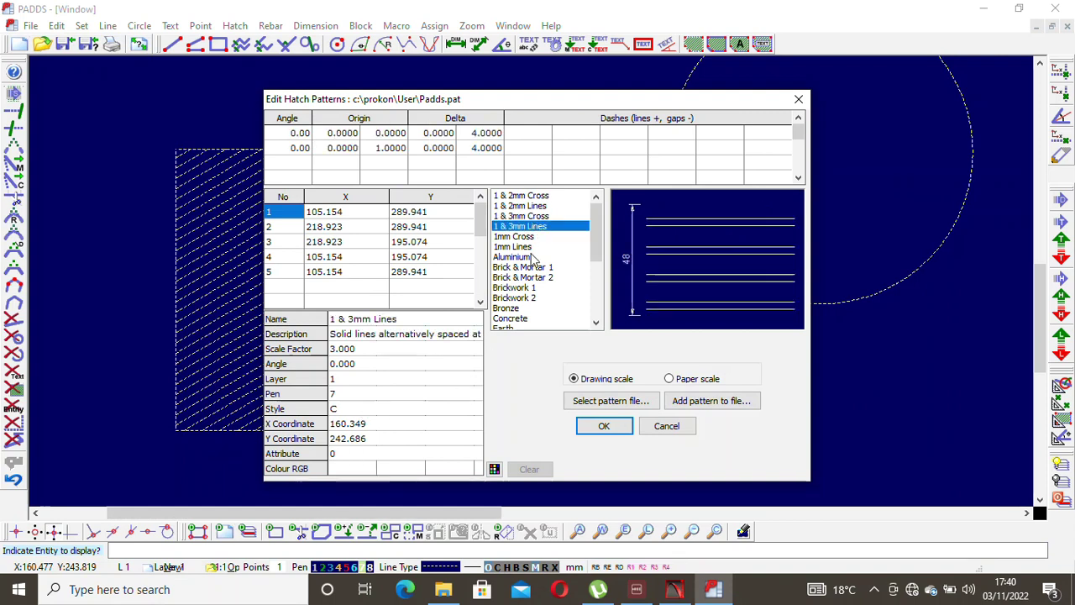
pyautogui.scroll(-4, 530, 264)
pyautogui.scroll(4, 529, 260)
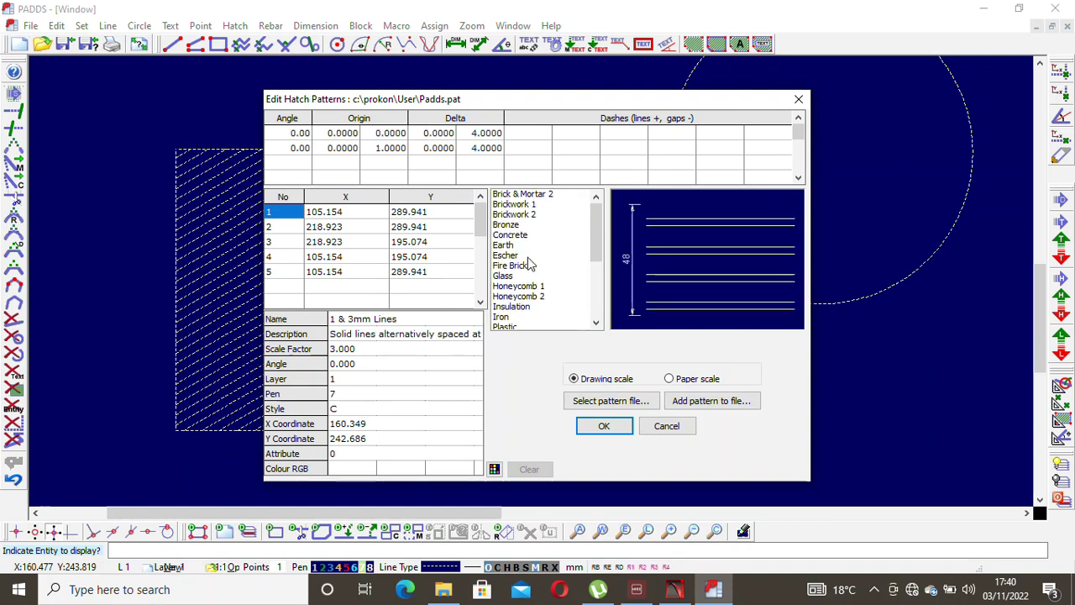
pyautogui.scroll(-3, 527, 256)
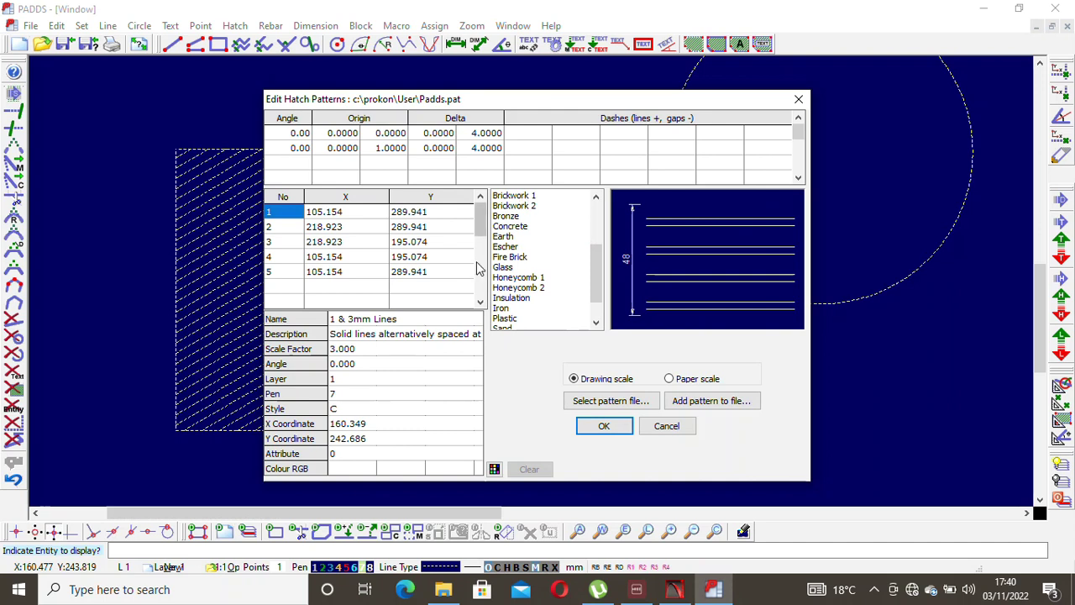
pyautogui.click(526, 226)
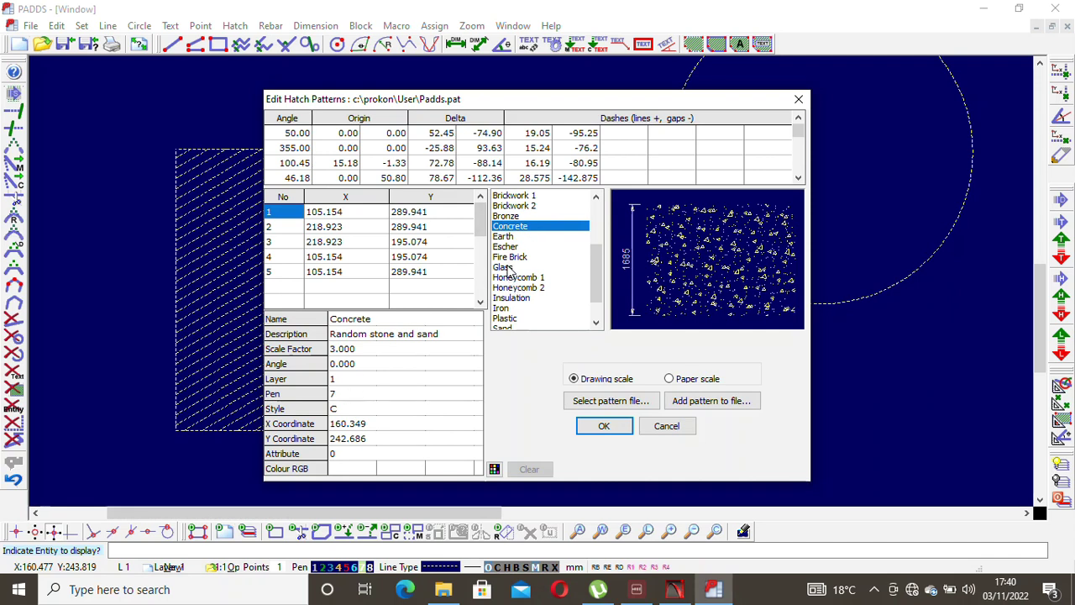
pyautogui.scroll(2, 506, 269)
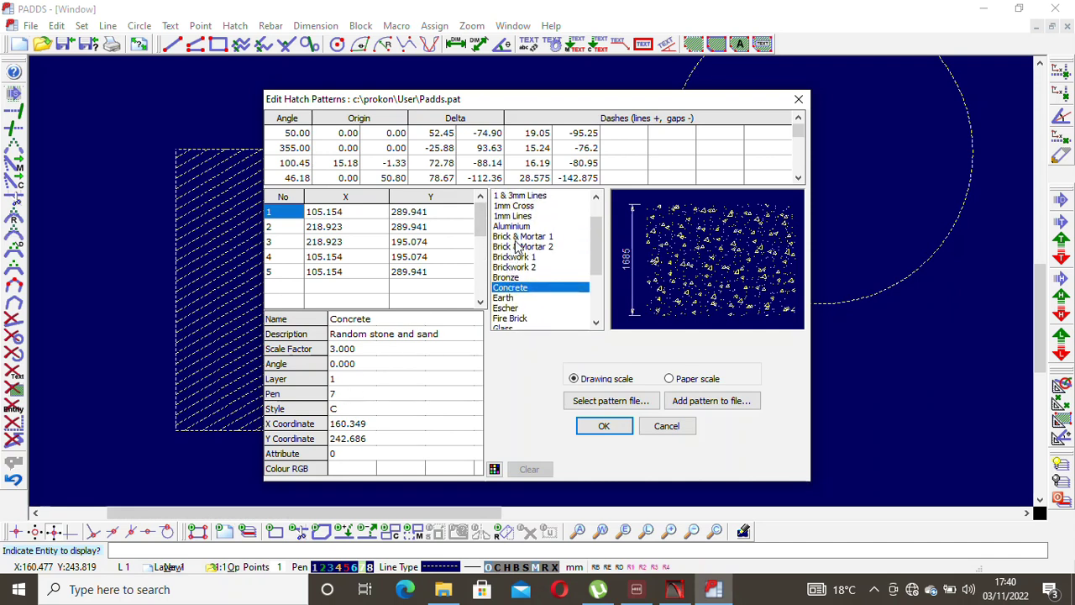
pyautogui.click(517, 238)
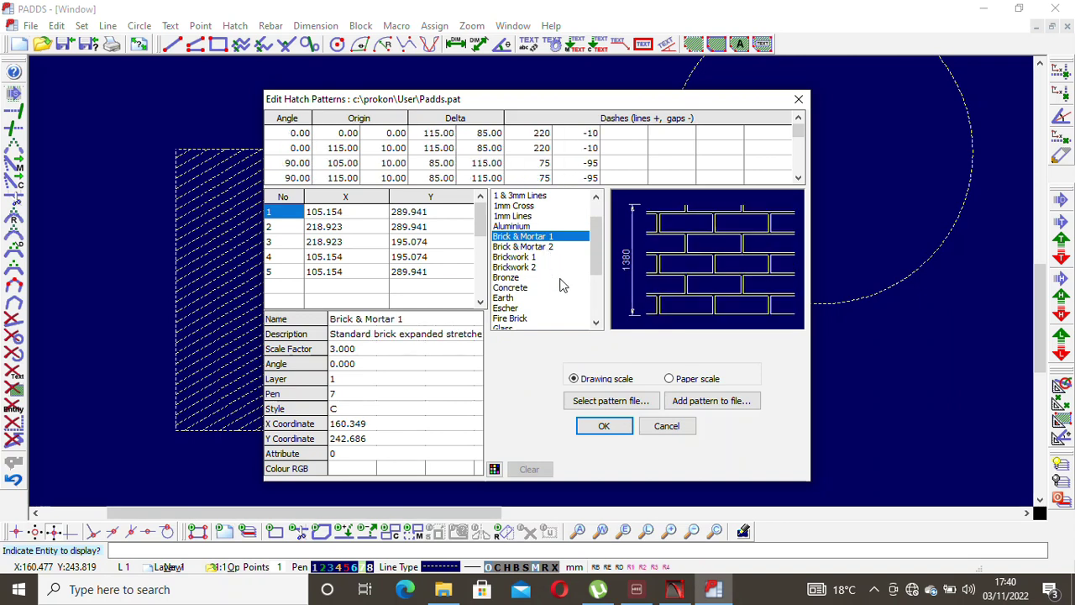
# Set the hatch's scale factor to 100, try an angle of 1, and return the angle to 0.
pyautogui.click(347, 352)
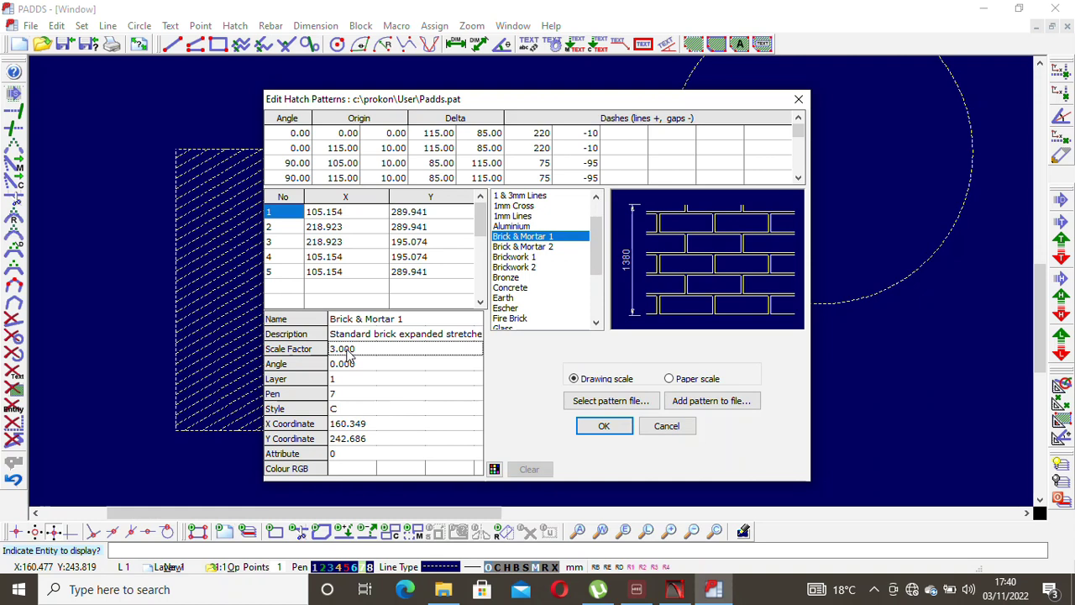
pyautogui.write('1')
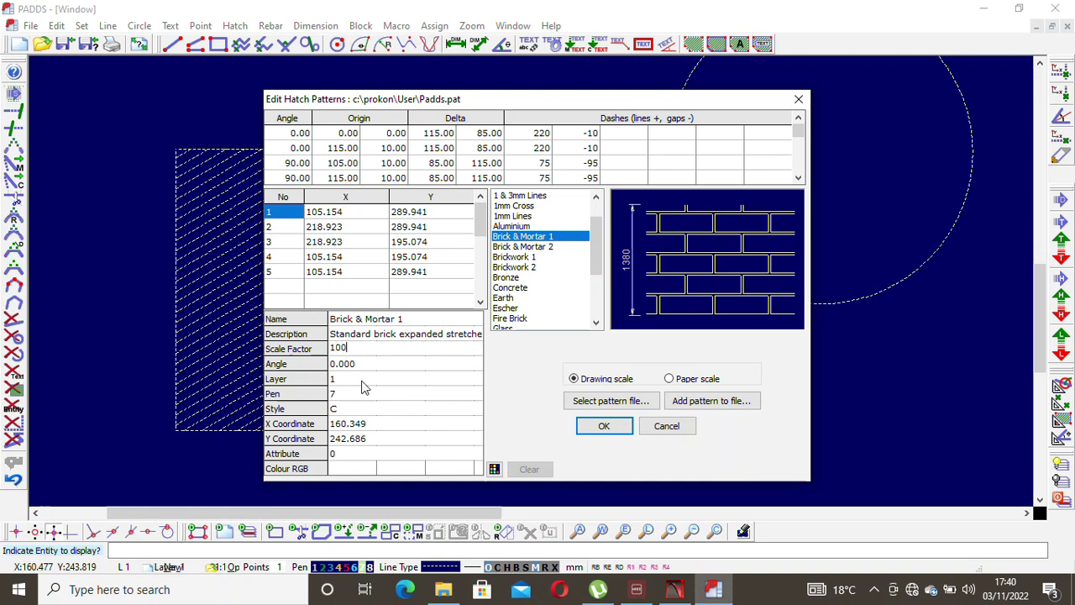
pyautogui.click(348, 366)
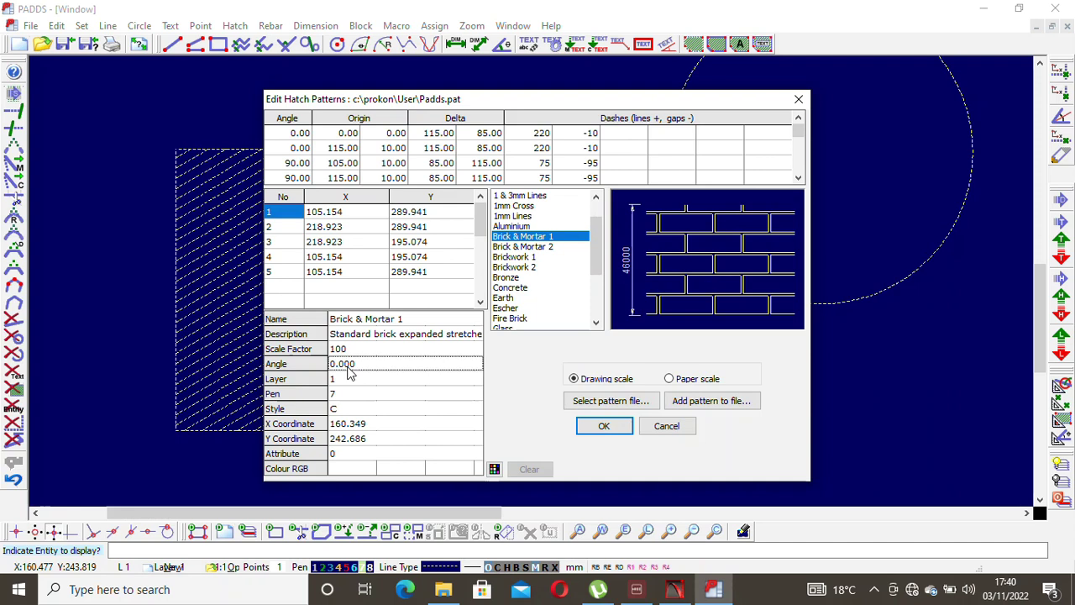
pyautogui.write('1')
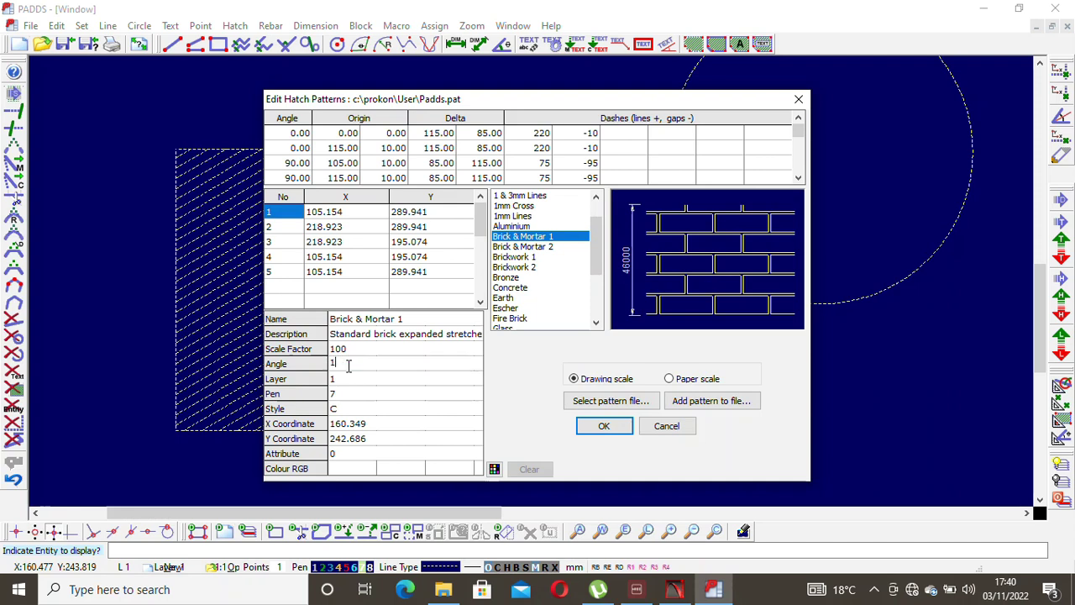
pyautogui.click(388, 387)
pyautogui.click(364, 362)
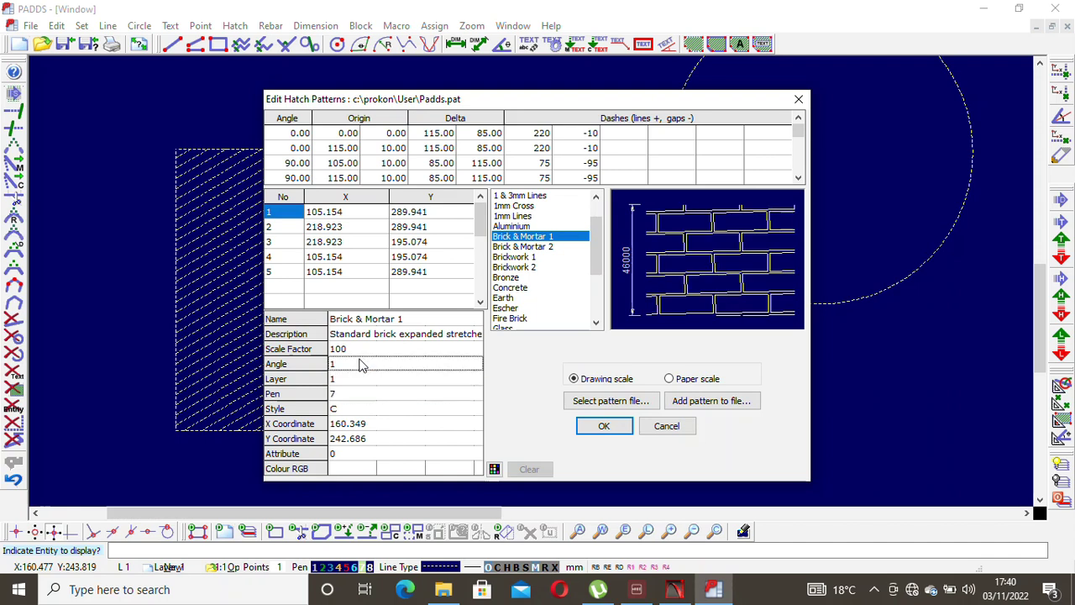
pyautogui.press('BackSpace')
pyautogui.write('0')
pyautogui.click(378, 394)
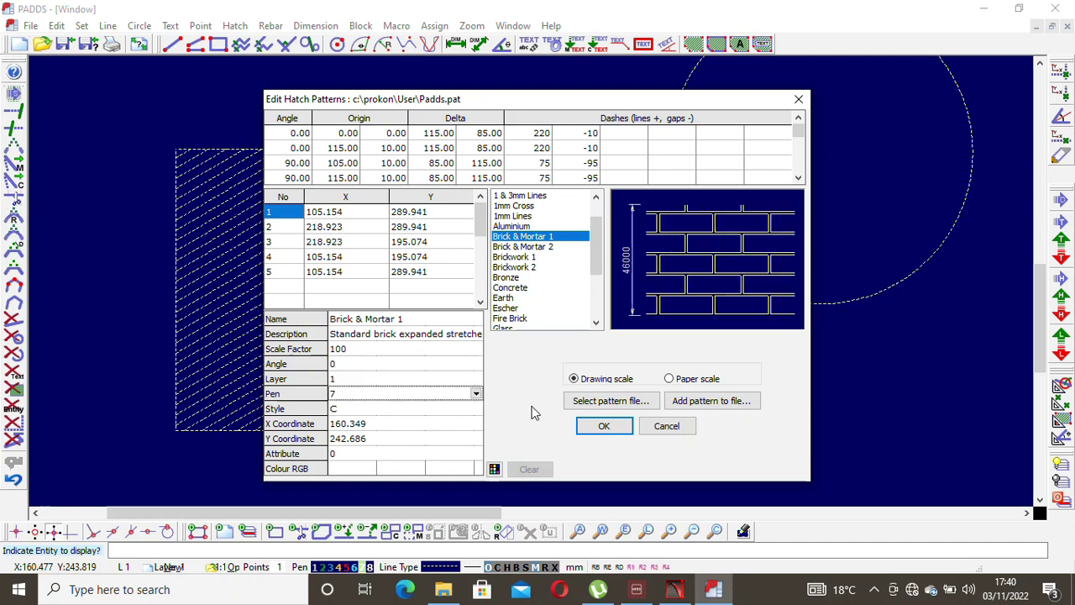
# Apply the edited Brick & Mortar 1 pattern to the dashed rectangle's hatch.
pyautogui.click(601, 425)
pyautogui.scroll(-2, 395, 343)
pyautogui.scroll(1, 391, 340)
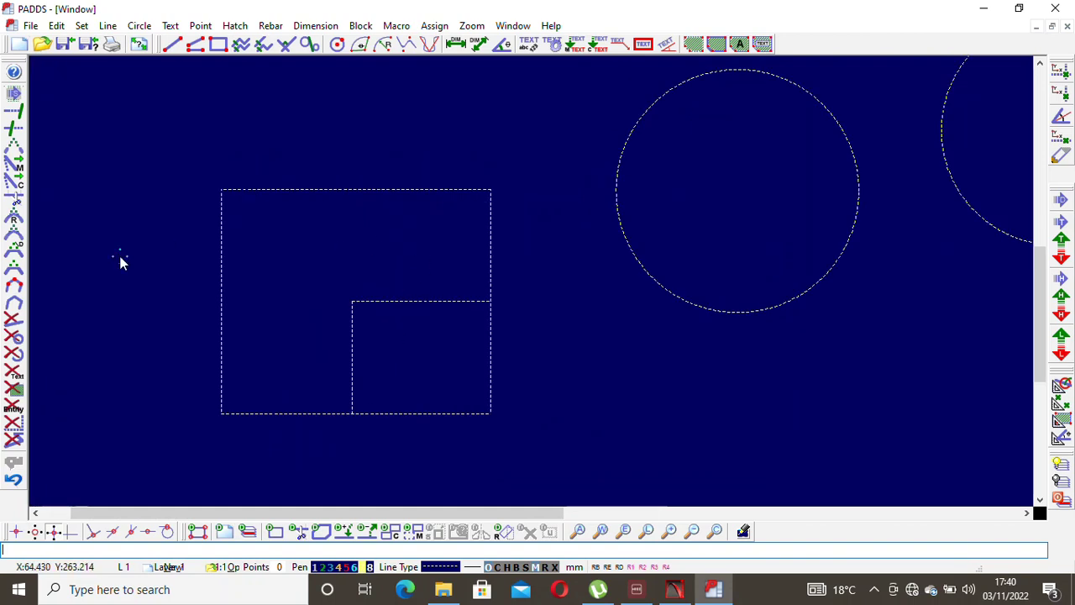
# Reopen the rectangle's brick hatch properties and set the scale factor to 20.
pyautogui.rightClick(404, 281)
pyautogui.click(411, 291)
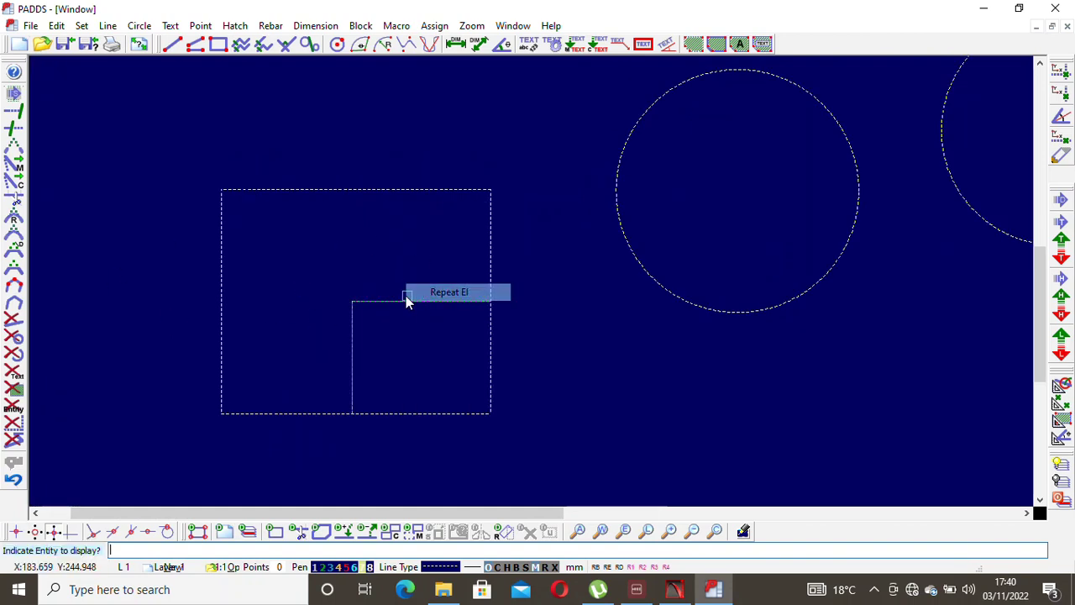
pyautogui.click(403, 304)
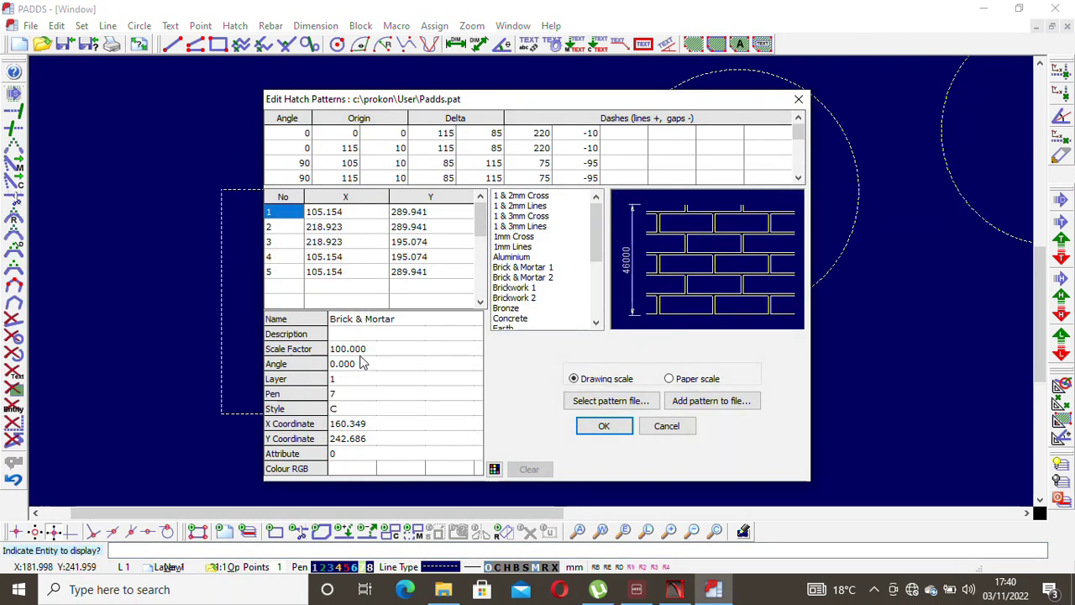
pyautogui.click(361, 351)
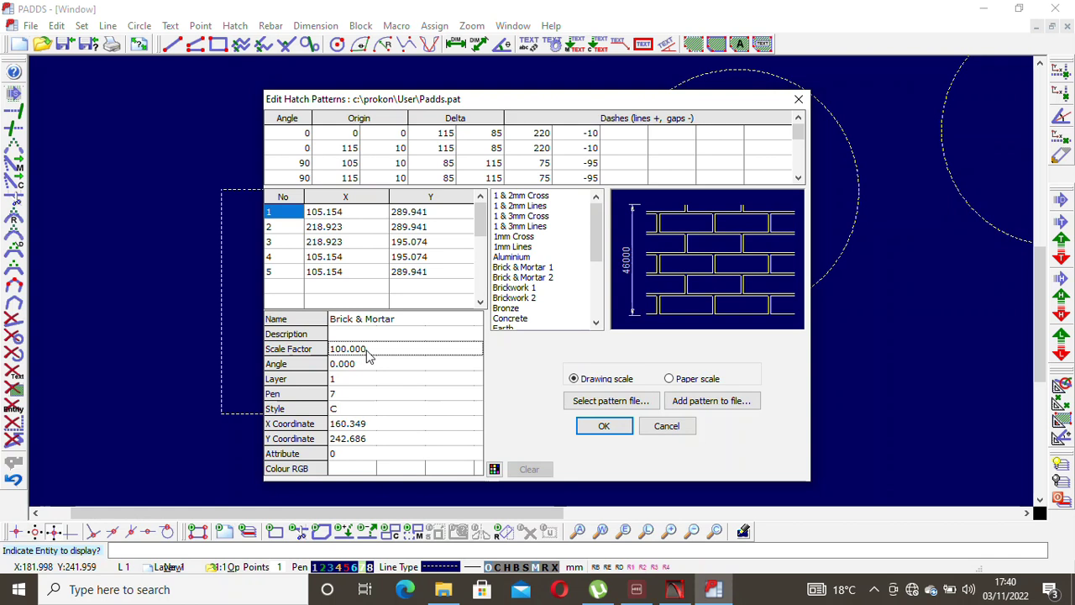
pyautogui.write('20')
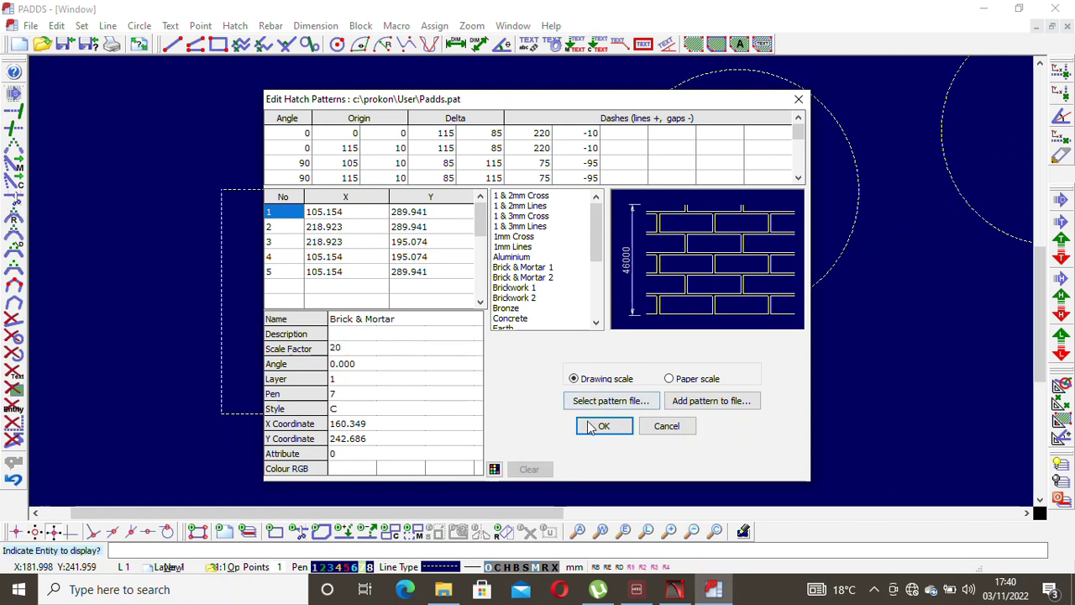
pyautogui.click(439, 410)
pyautogui.click(616, 428)
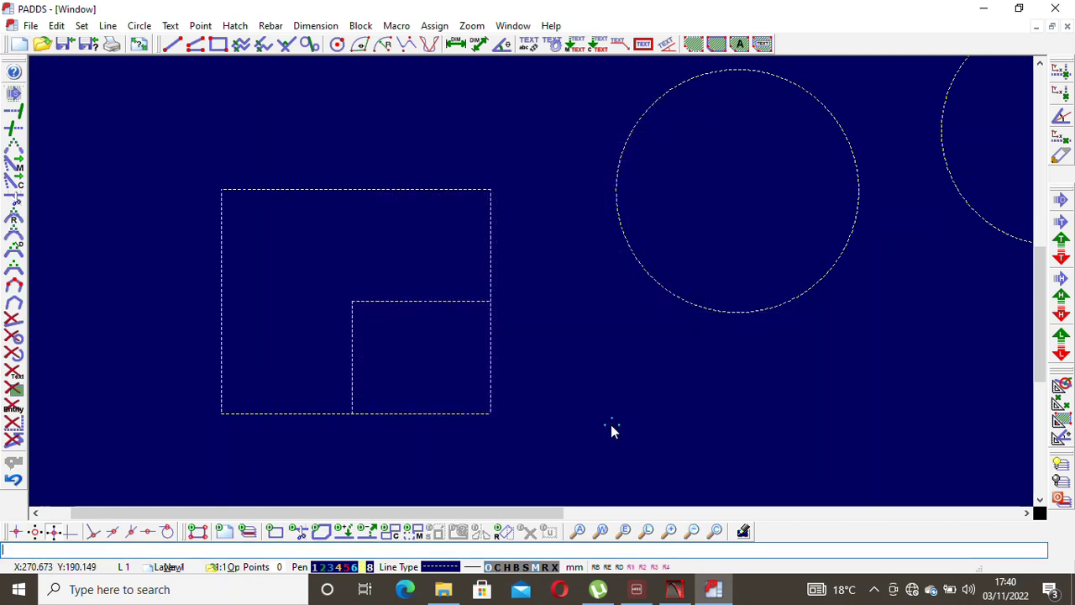
# Edit the rectangle's brick hatch again and reduce its scale factor to 2.
pyautogui.scroll(-2, 436, 348)
pyautogui.scroll(2, 413, 327)
pyautogui.rightClick(415, 327)
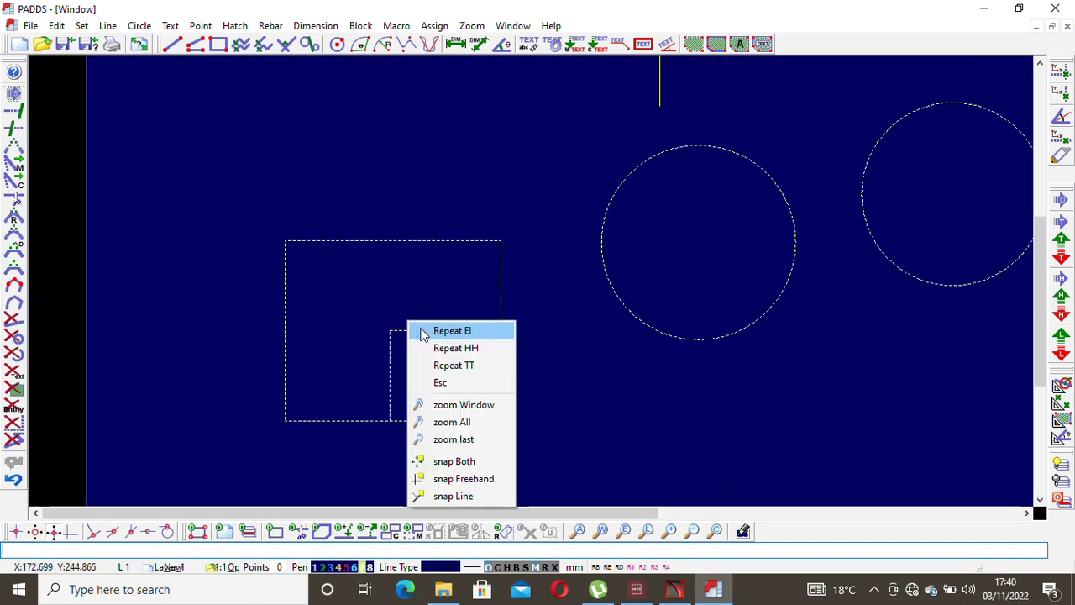
pyautogui.click(420, 331)
pyautogui.click(422, 333)
pyautogui.click(377, 351)
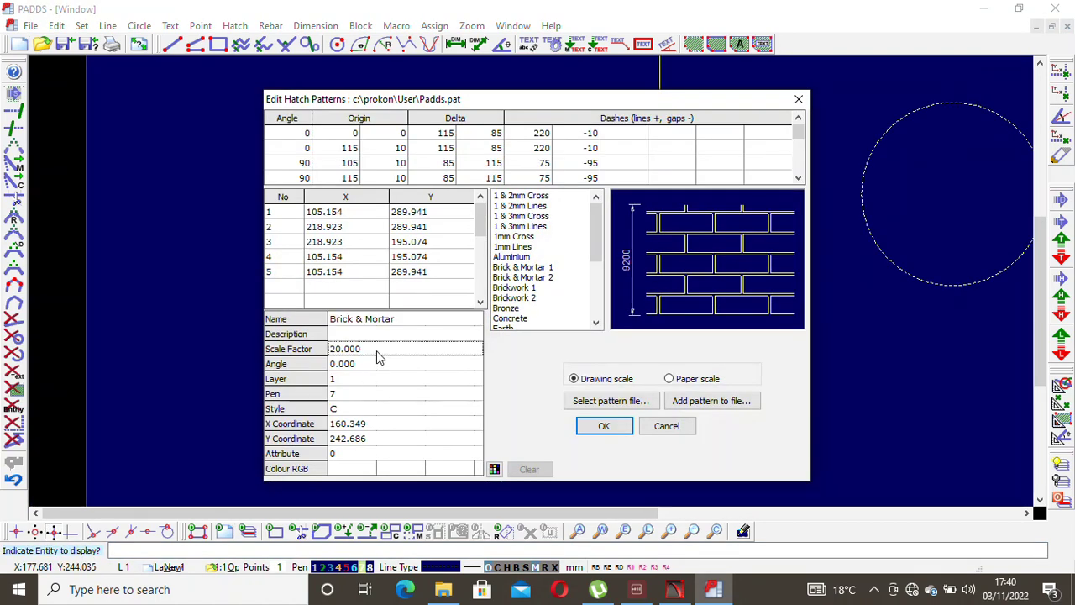
pyautogui.write('2')
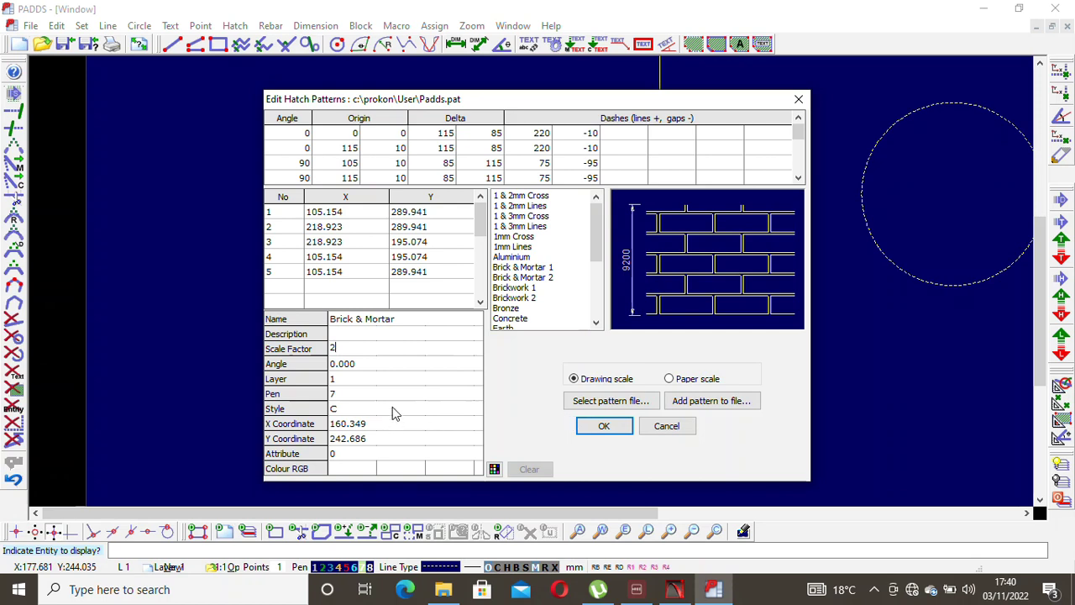
pyautogui.click(606, 426)
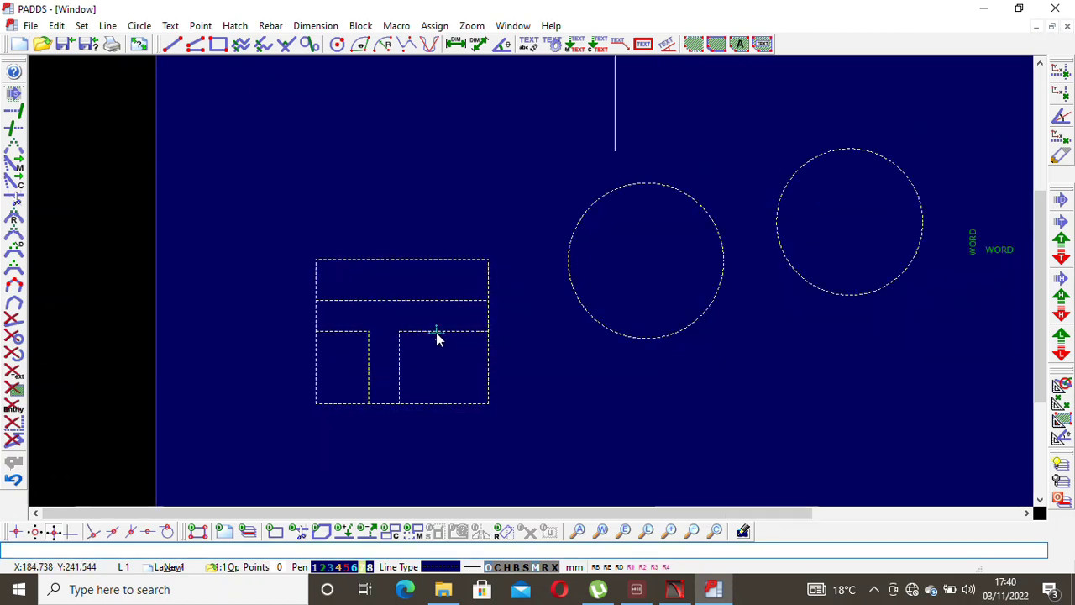
# Edit the rectangle's hatch, preview the Earth pattern, and apply the Concrete pattern instead.
pyautogui.scroll(-1, 436, 332)
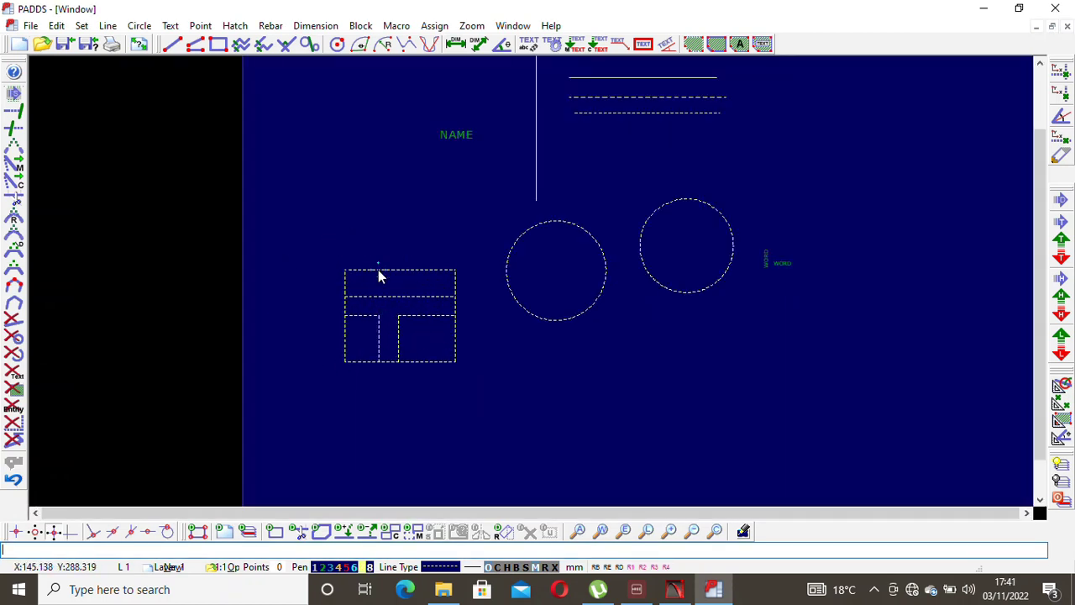
pyautogui.scroll(1, 426, 335)
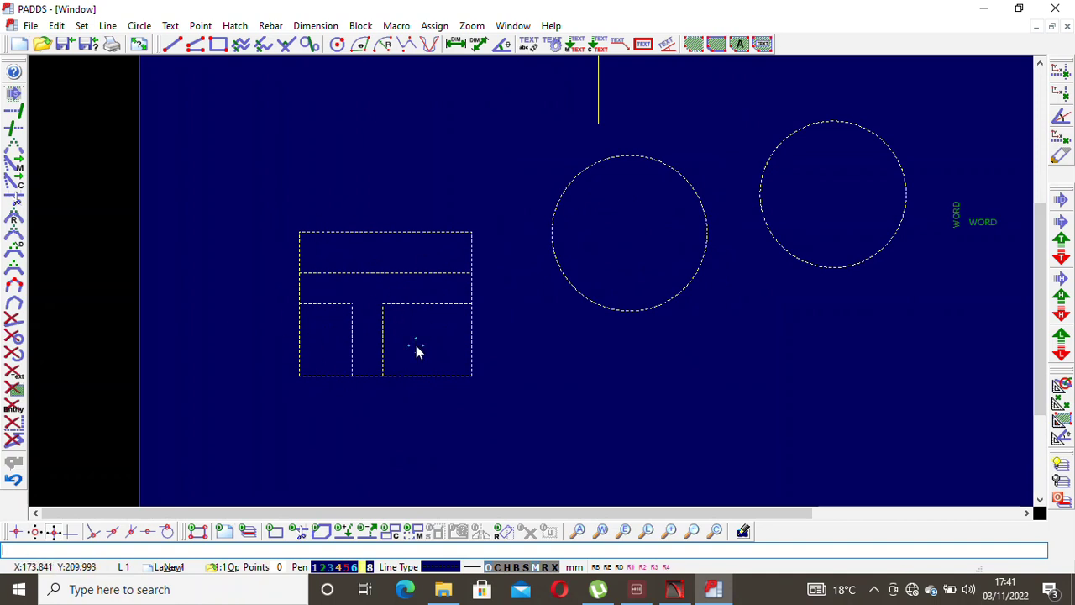
pyautogui.rightClick(402, 277)
pyautogui.click(403, 280)
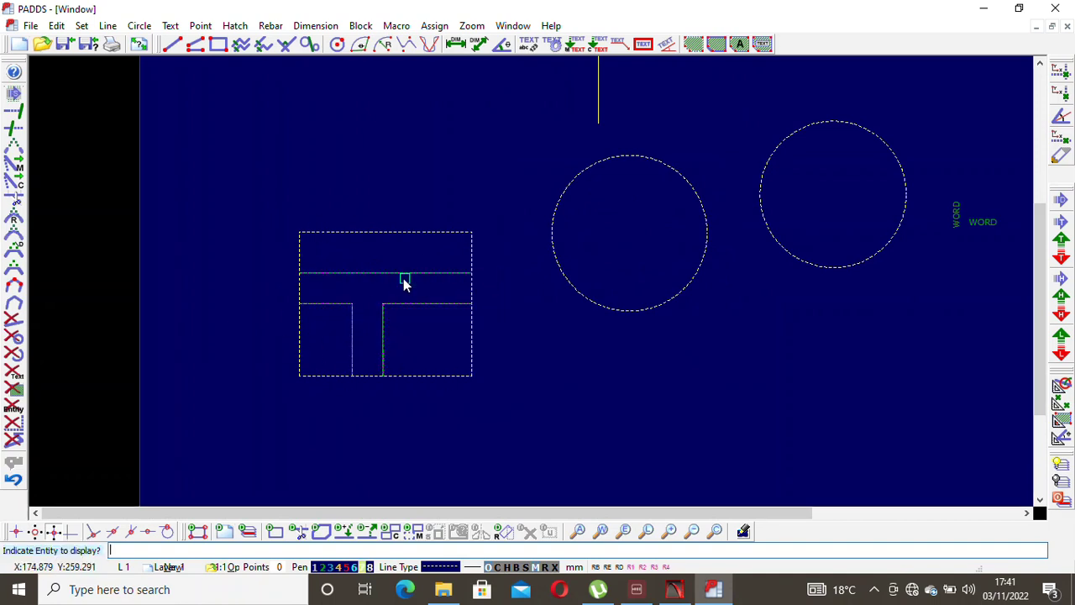
pyautogui.click(403, 284)
pyautogui.scroll(-3, 527, 264)
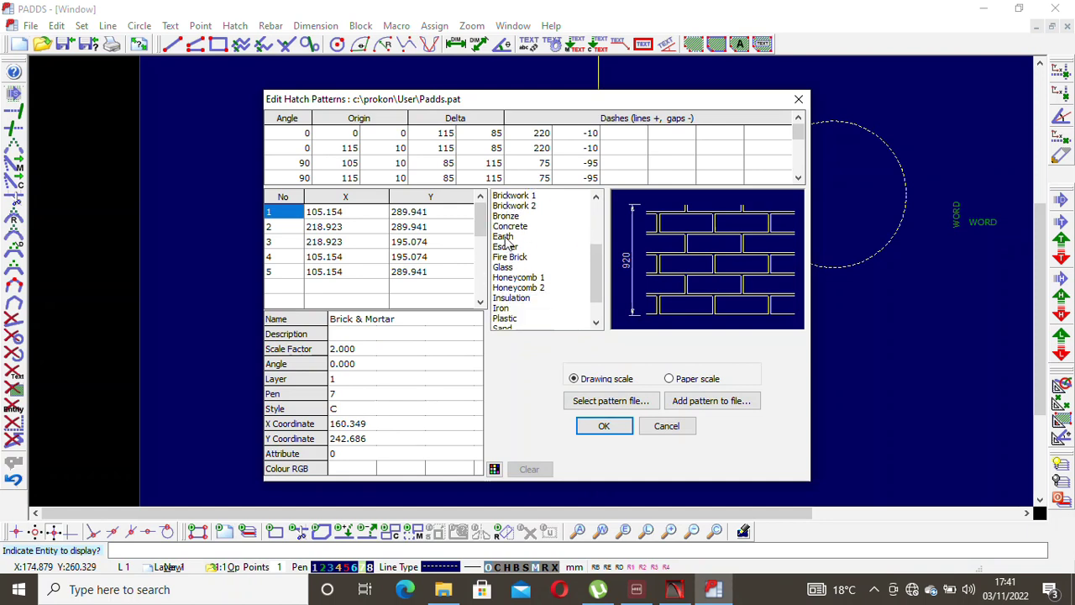
pyautogui.click(506, 237)
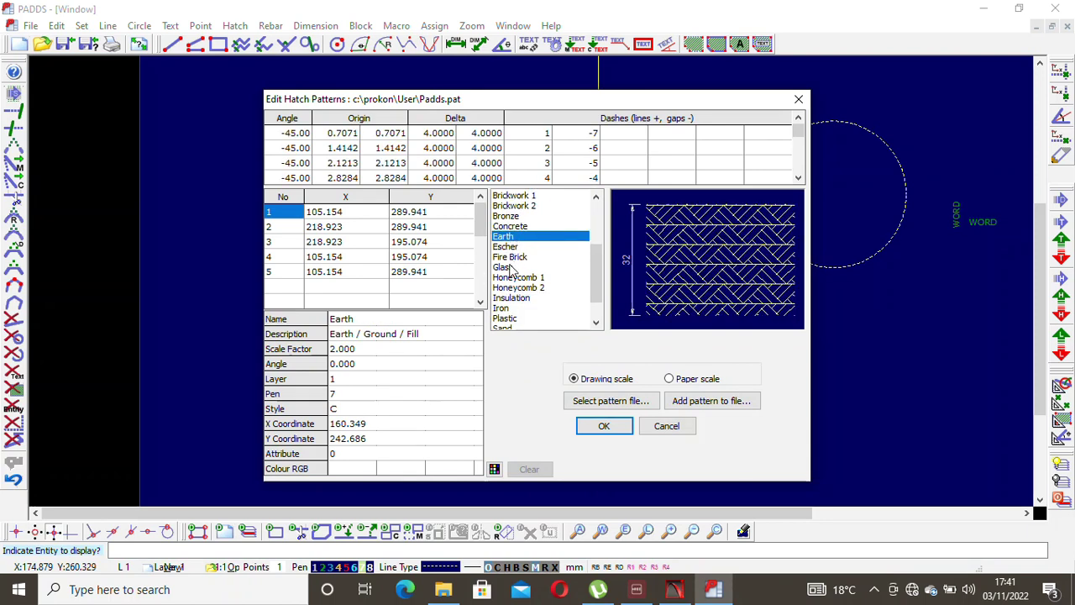
pyautogui.scroll(2, 510, 271)
pyautogui.click(510, 256)
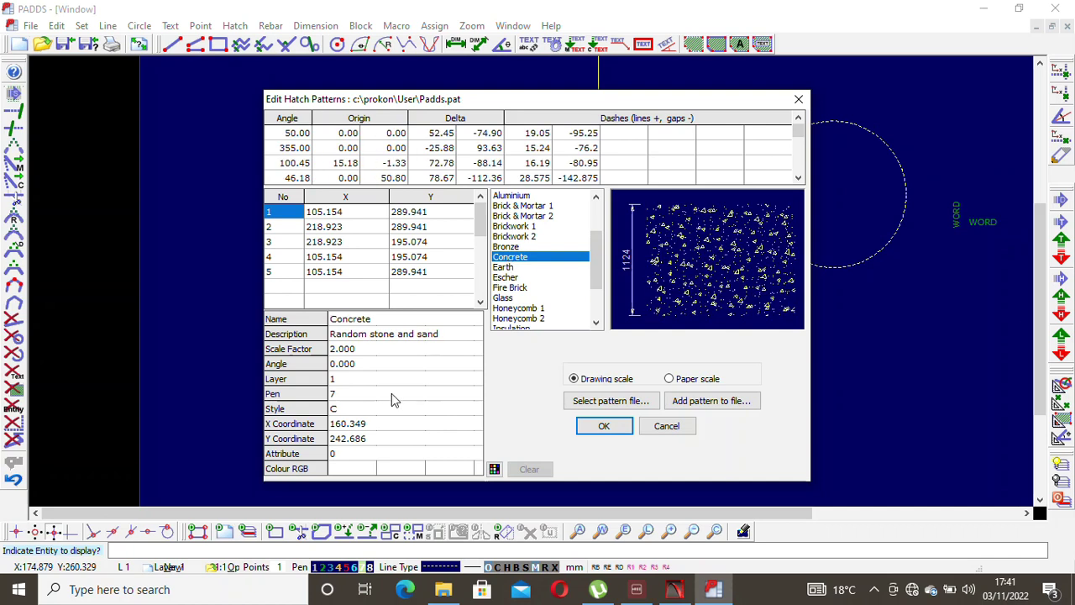
pyautogui.click(606, 426)
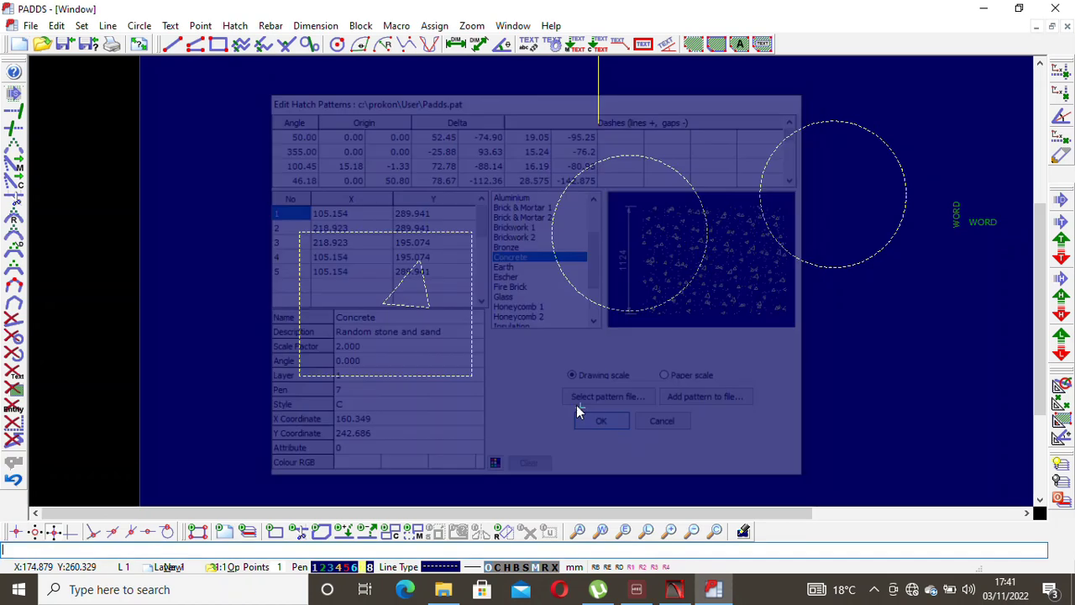
# Edit the rectangle's Concrete hatch and set its scale factor to 0.
pyautogui.rightClick(417, 280)
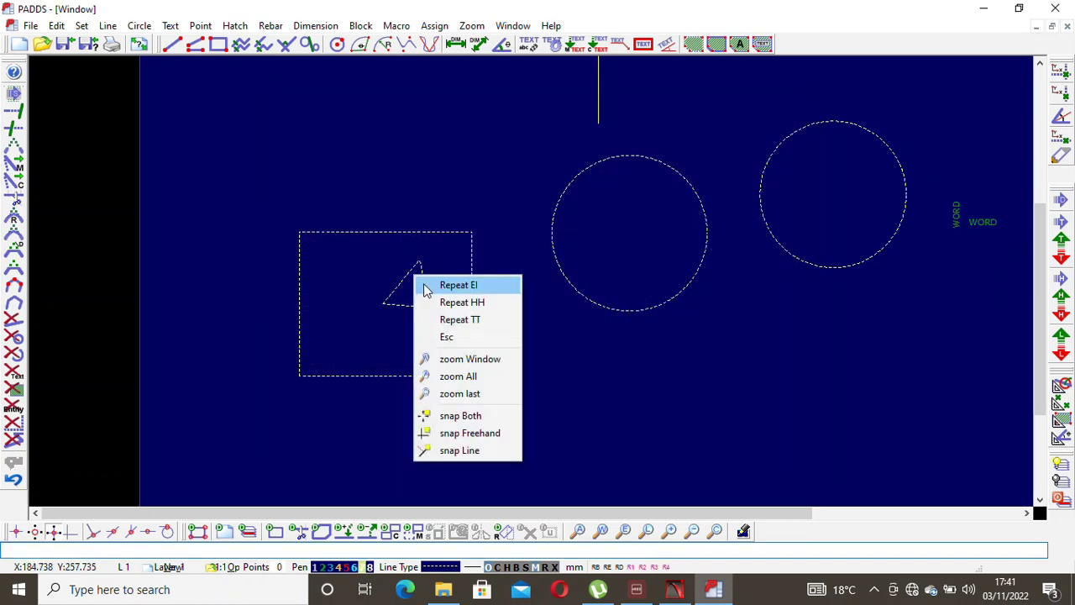
pyautogui.click(426, 286)
pyautogui.click(424, 291)
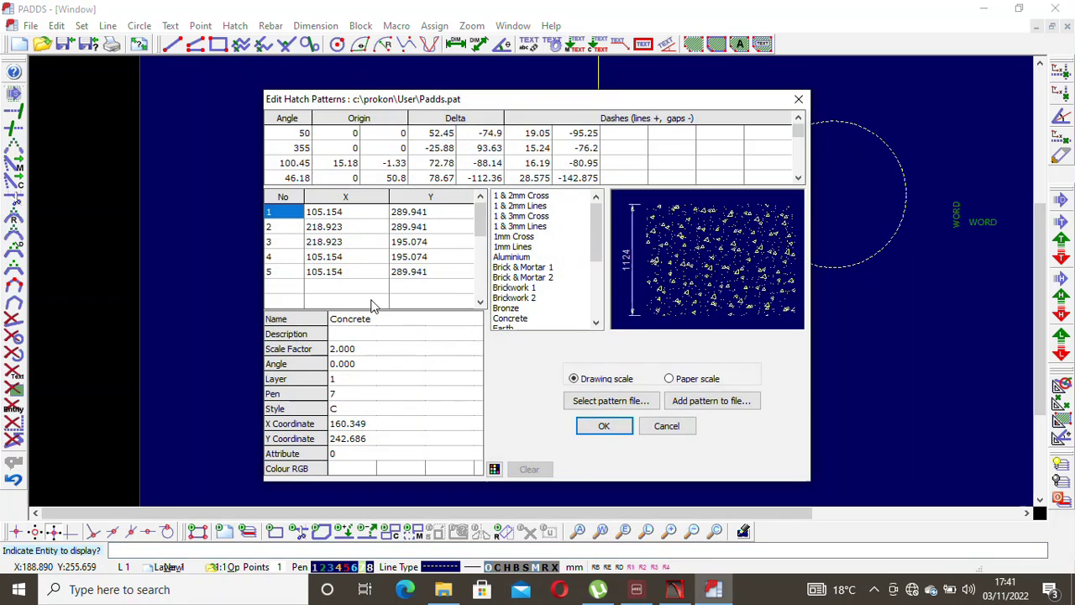
pyautogui.click(348, 351)
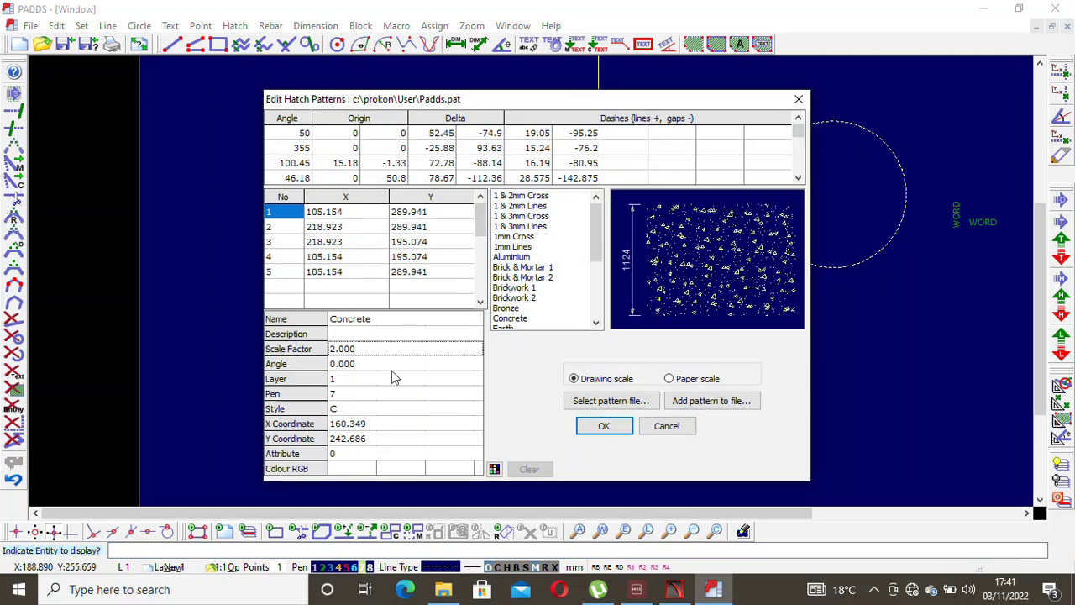
pyautogui.write('0')
pyautogui.press('Return')
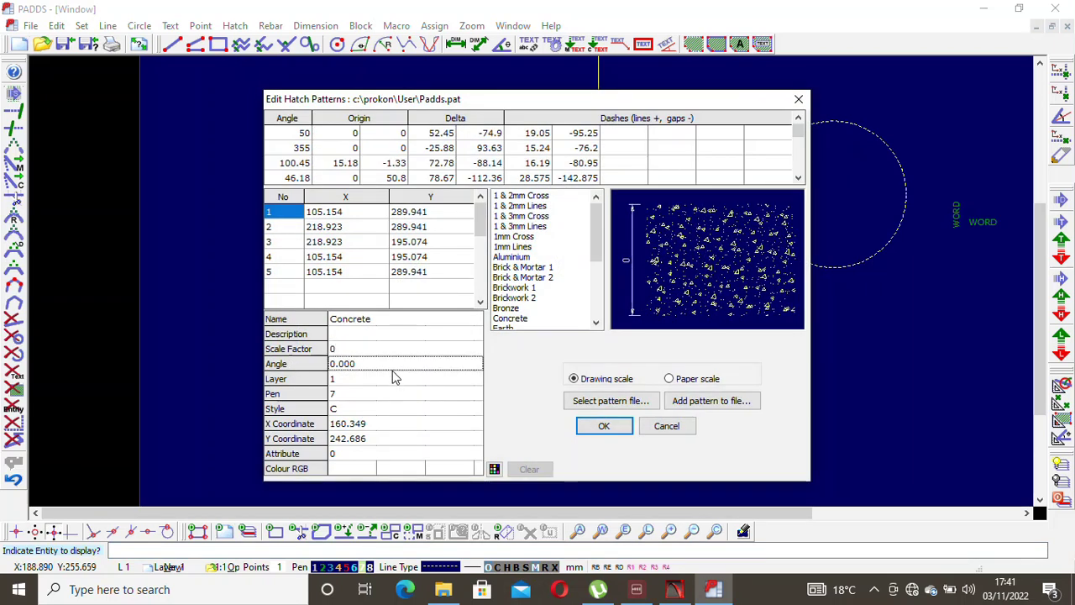
pyautogui.click(592, 427)
# Set the Concrete hatch's scale factor to 1 and apply it to the rectangle.
pyautogui.scroll(2, 394, 322)
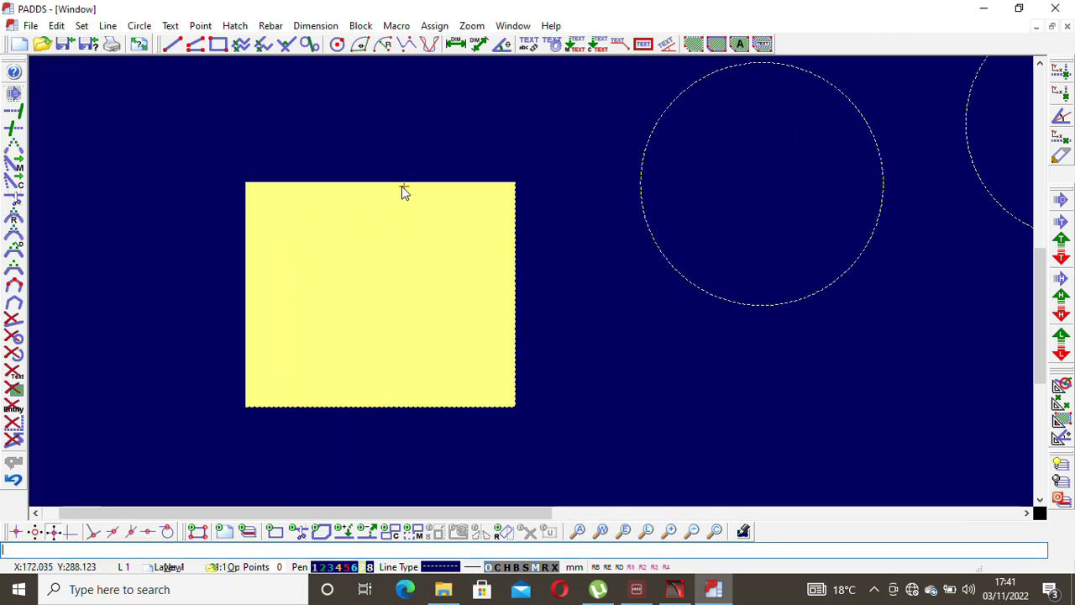
pyautogui.rightClick(391, 267)
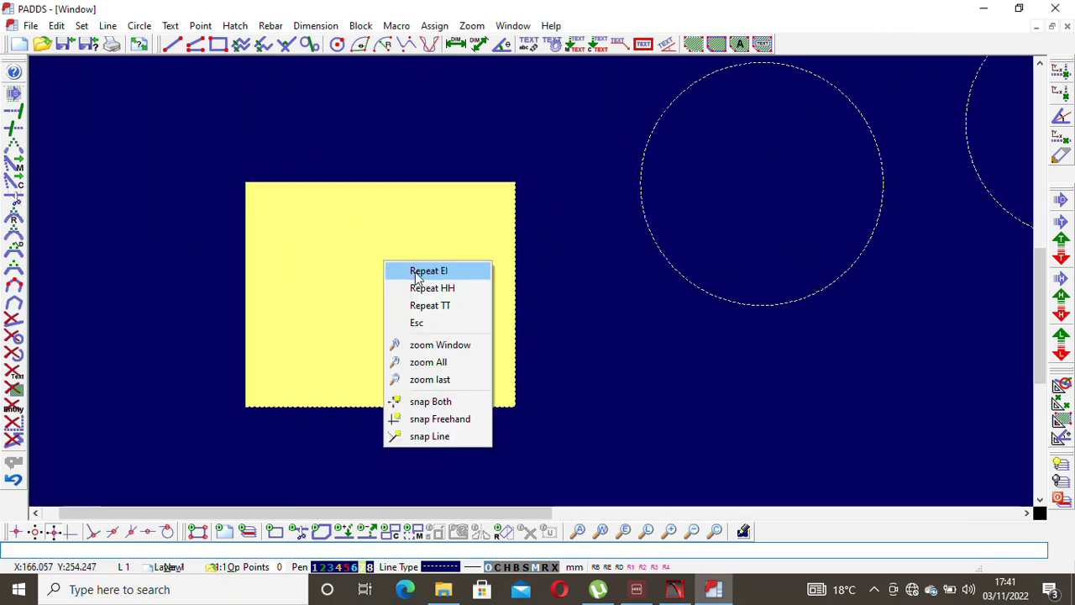
pyautogui.click(417, 271)
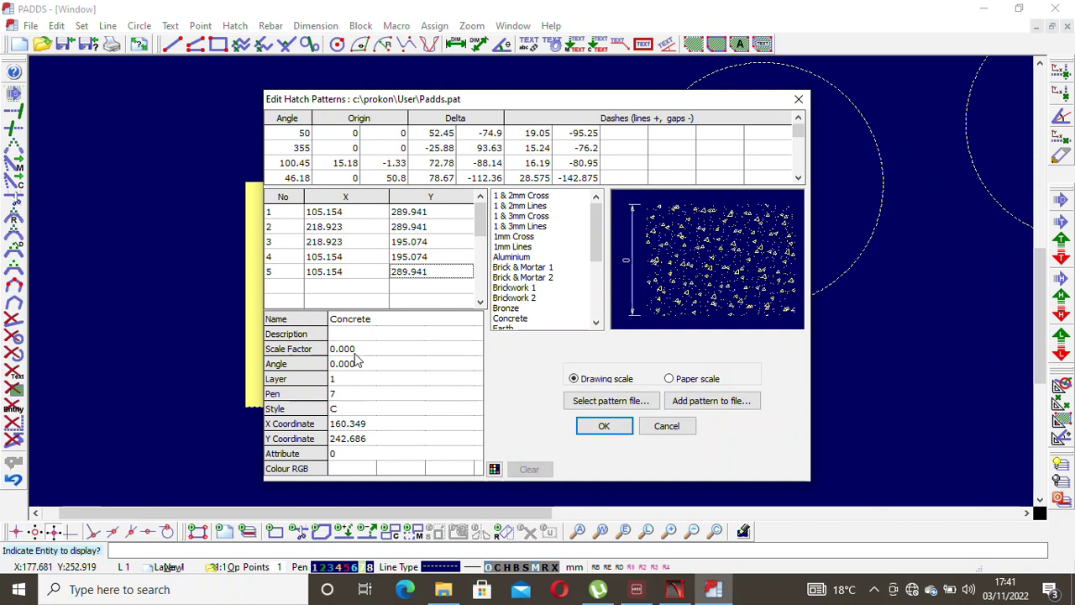
pyautogui.click(355, 354)
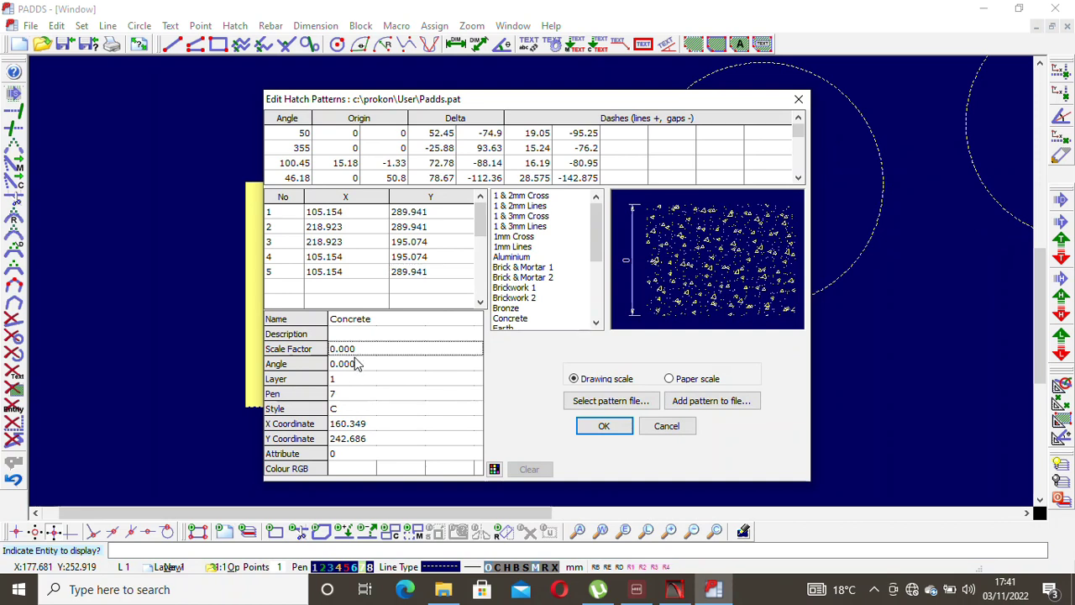
pyautogui.write('1')
pyautogui.click(378, 393)
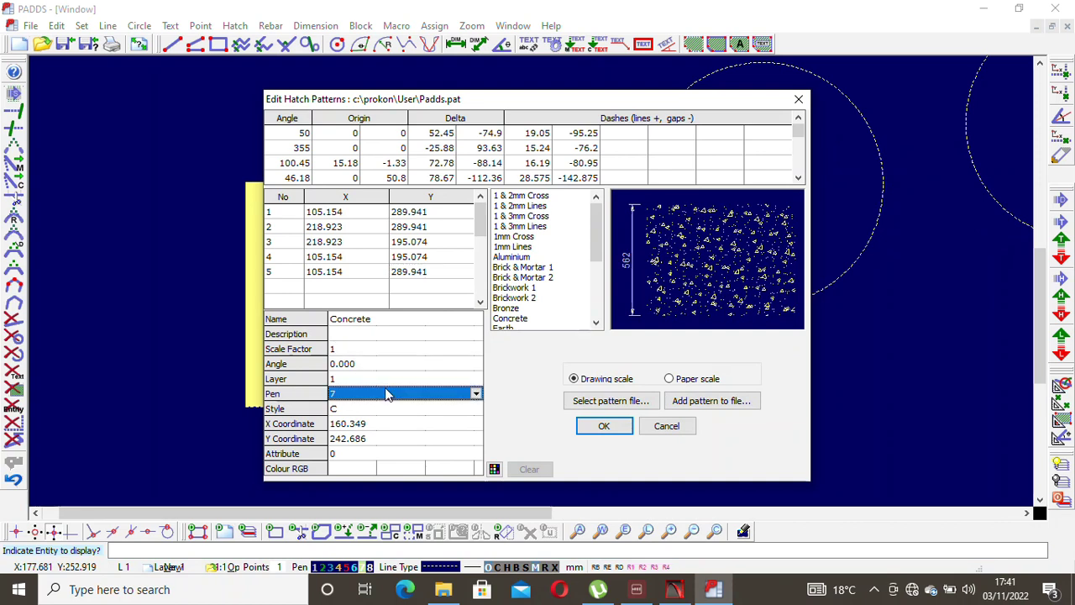
pyautogui.click(603, 425)
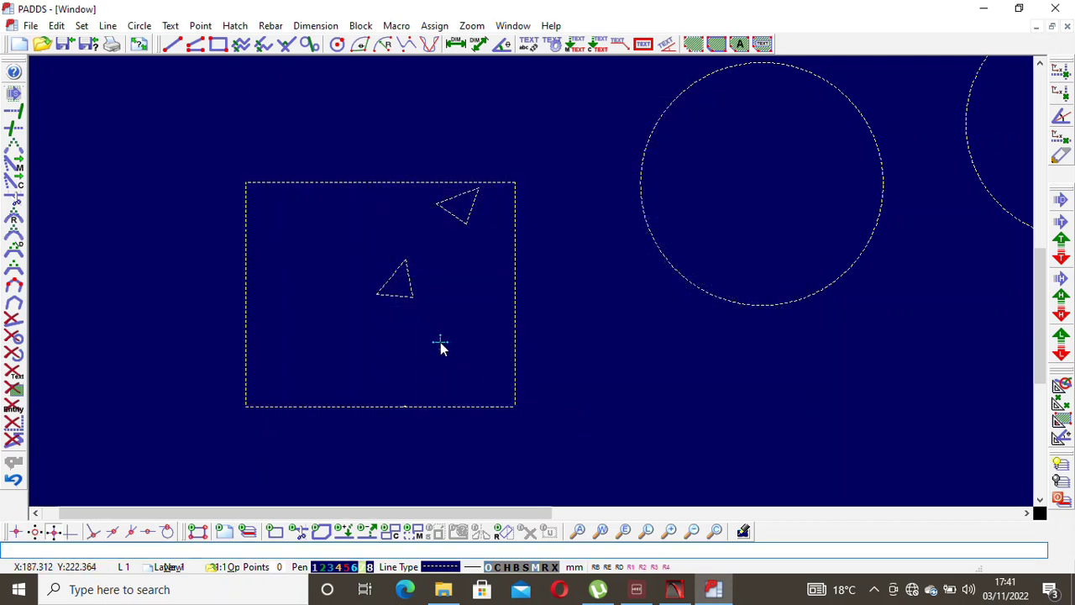
# Return the scale factor of the rectangle's Concrete hatch to 0 and apply the change.
pyautogui.scroll(-2, 440, 343)
pyautogui.scroll(2, 440, 342)
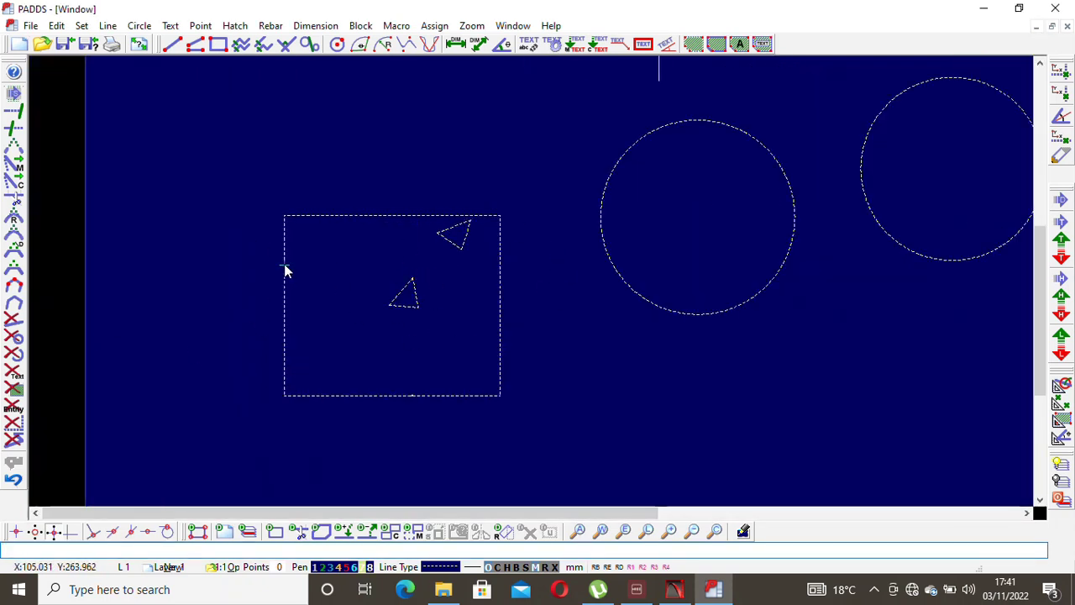
pyautogui.scroll(-5, 367, 254)
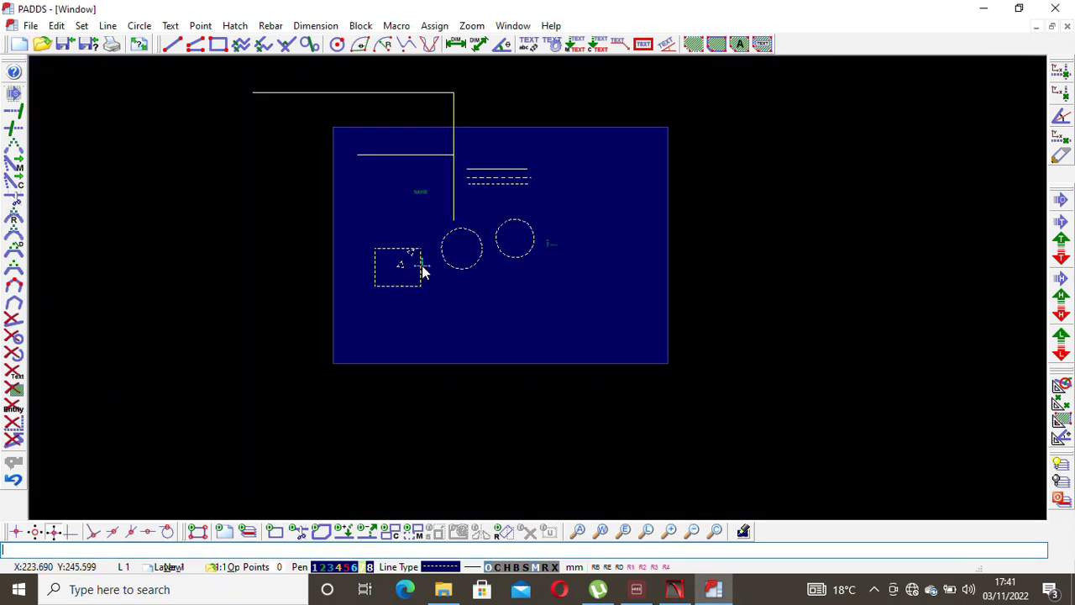
pyautogui.scroll(1, 422, 273)
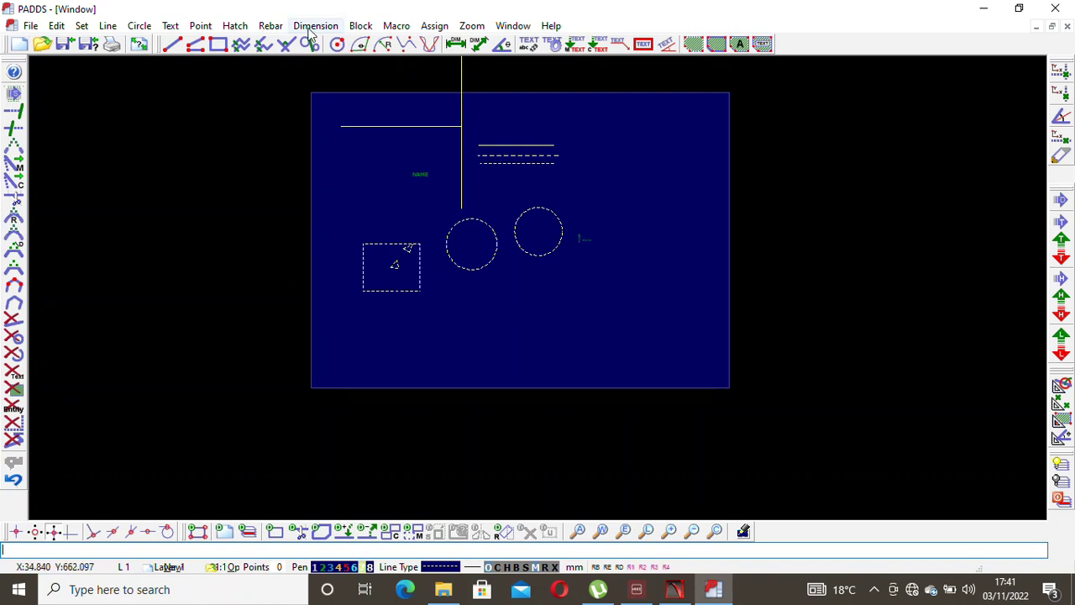
pyautogui.scroll(5, 396, 268)
pyautogui.rightClick(437, 222)
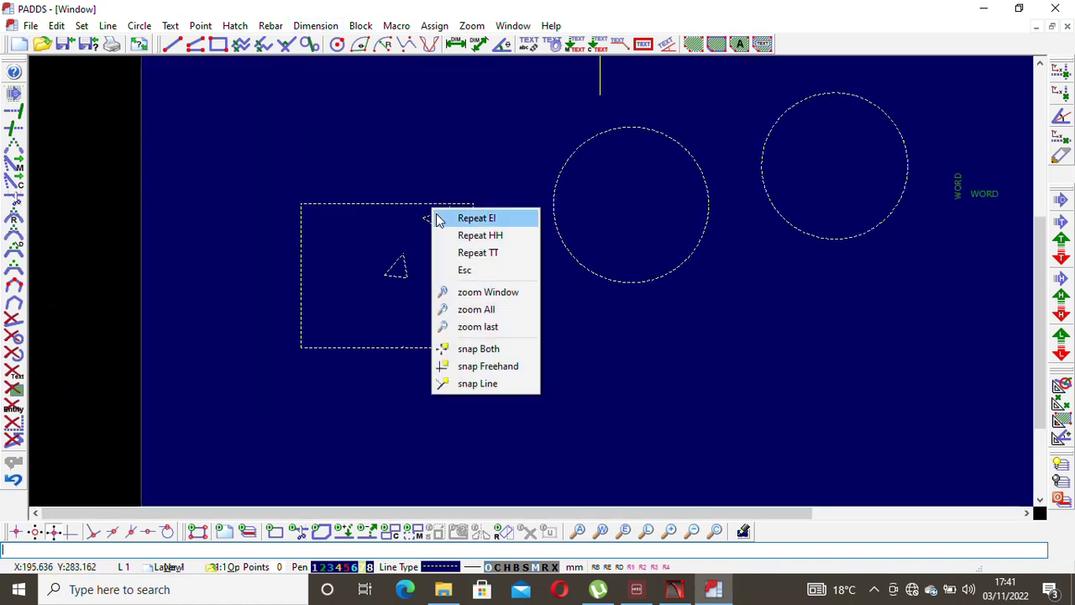
pyautogui.click(476, 218)
pyautogui.click(412, 268)
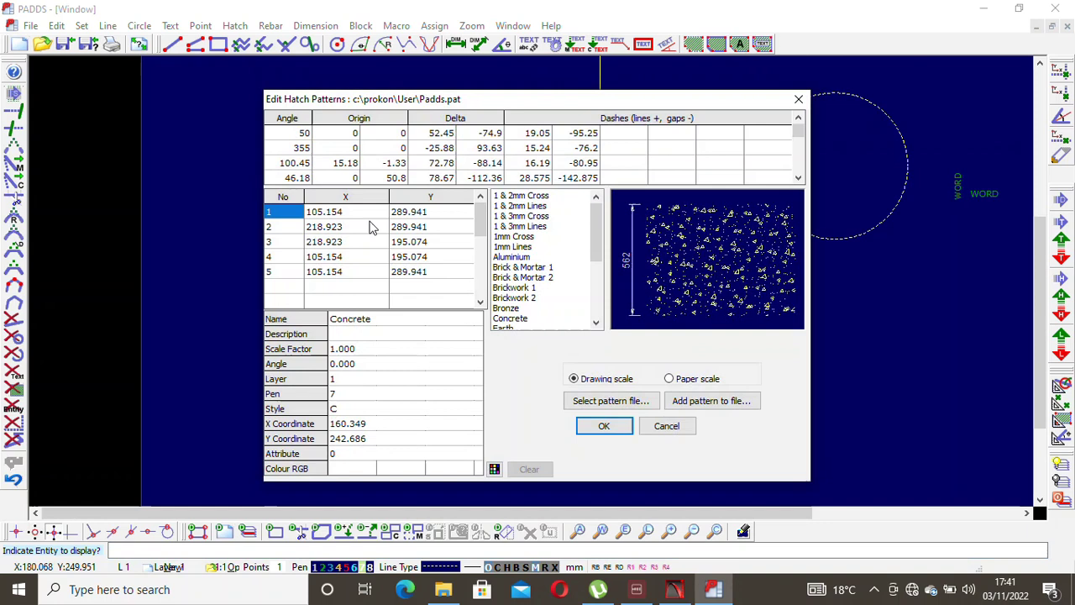
pyautogui.click(352, 349)
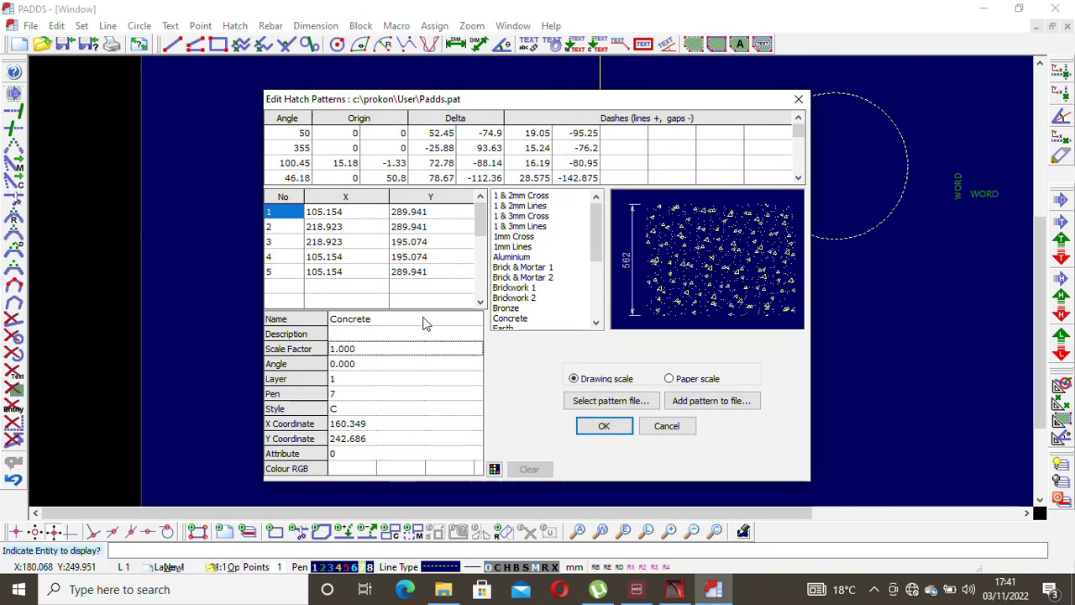
pyautogui.write('0')
pyautogui.press('Return')
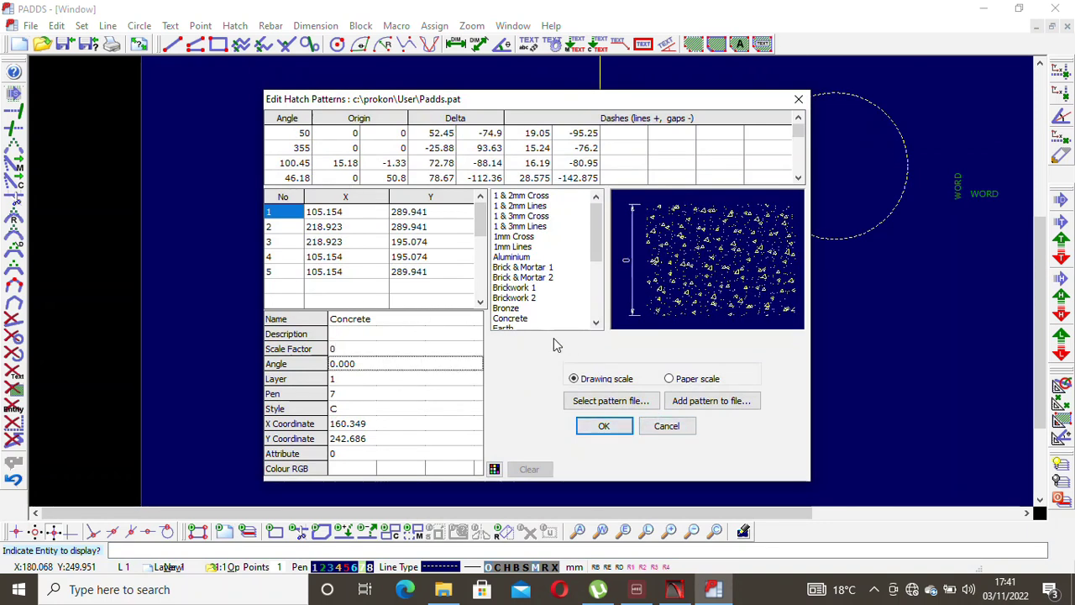
pyautogui.click(585, 430)
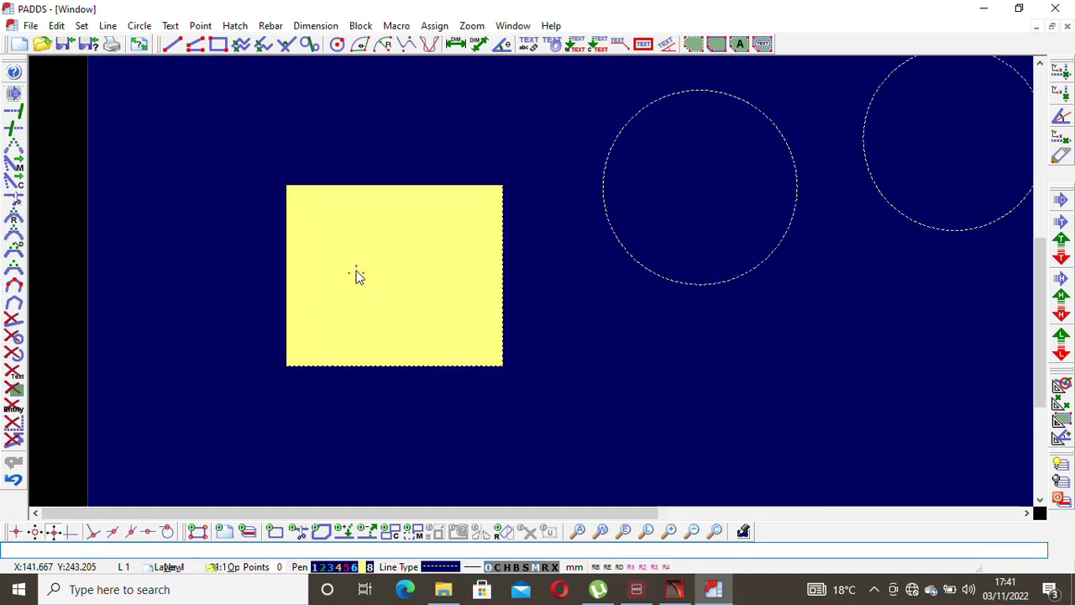
pyautogui.click(237, 25)
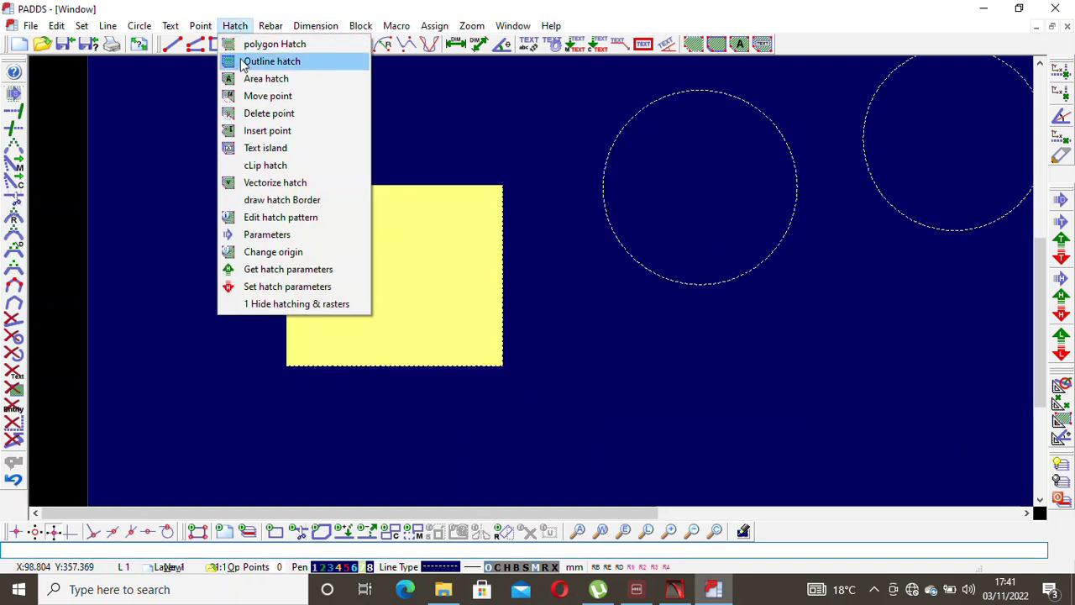
pyautogui.click(273, 115)
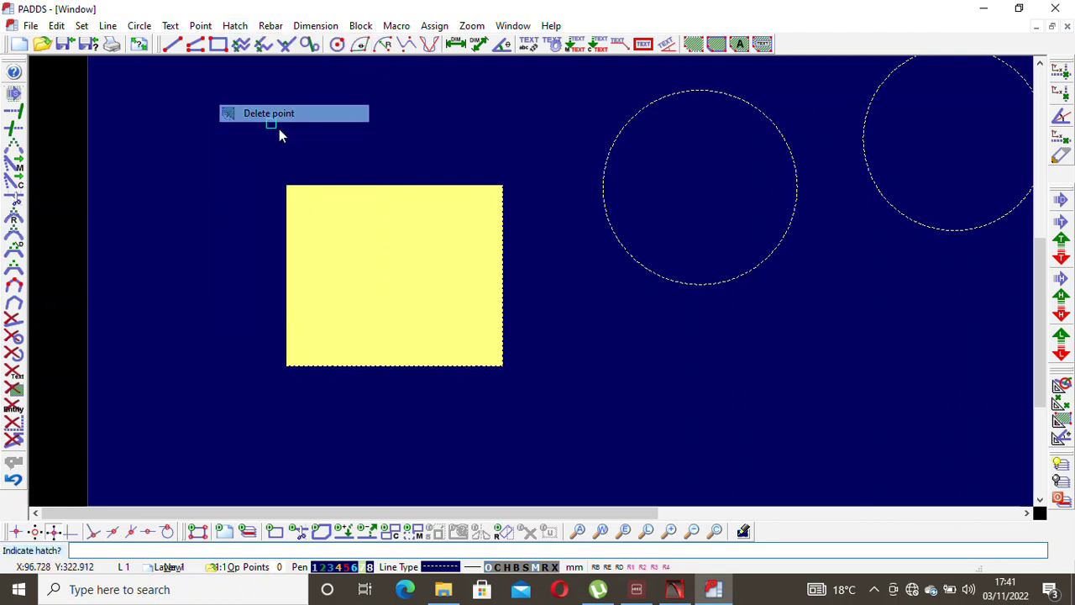
pyautogui.click(373, 246)
pyautogui.scroll(1, 374, 247)
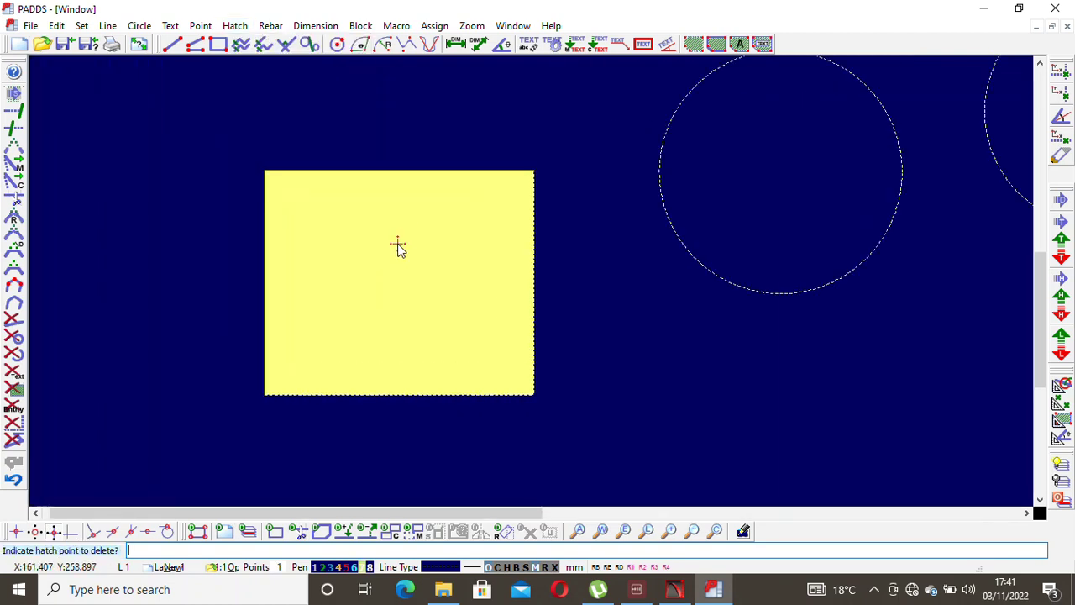
pyautogui.rightClick(392, 199)
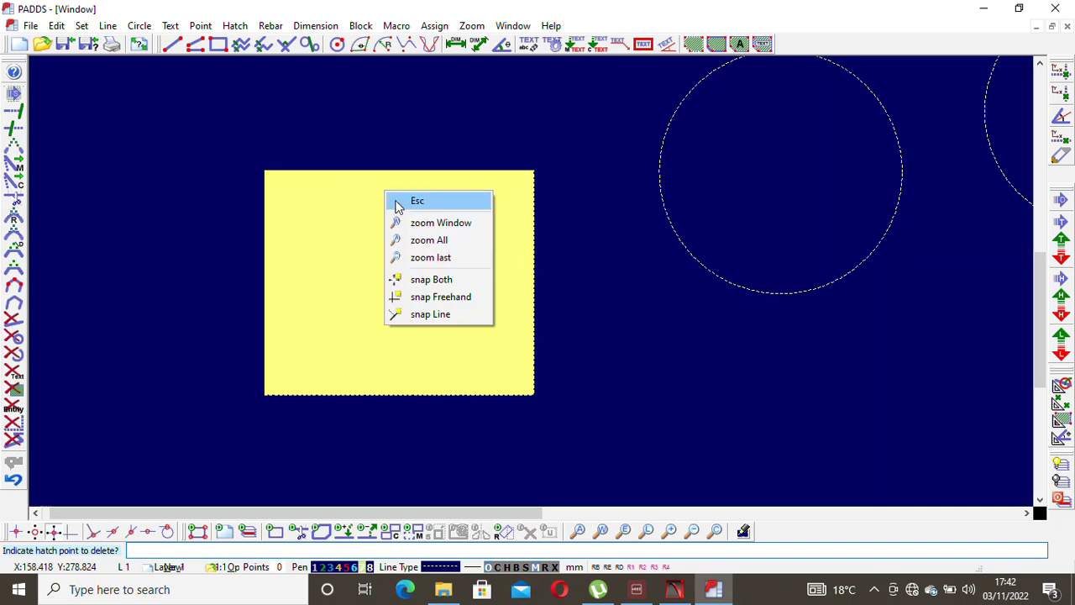
pyautogui.click(401, 202)
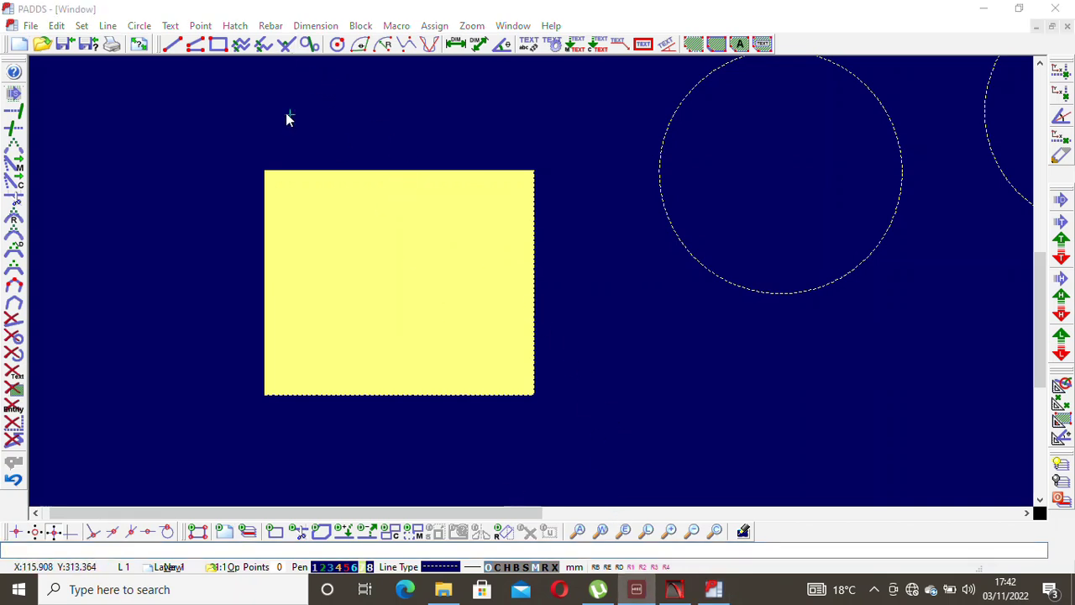
# Examine the hatch parameters and the selectable hatch pattern files, and close both dialogs without changing anything.
pyautogui.click(234, 28)
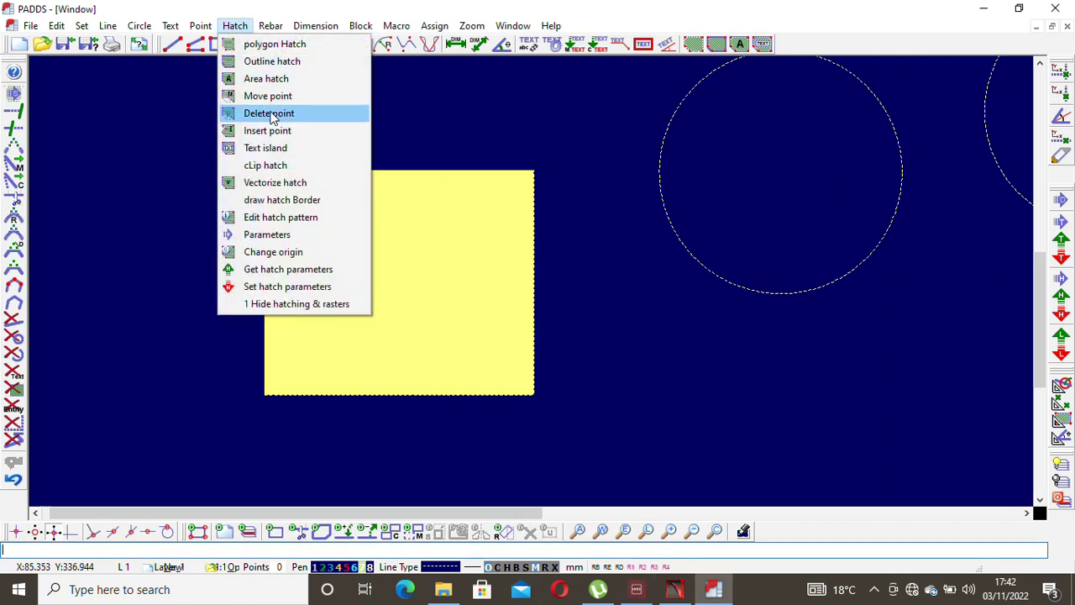
pyautogui.click(267, 235)
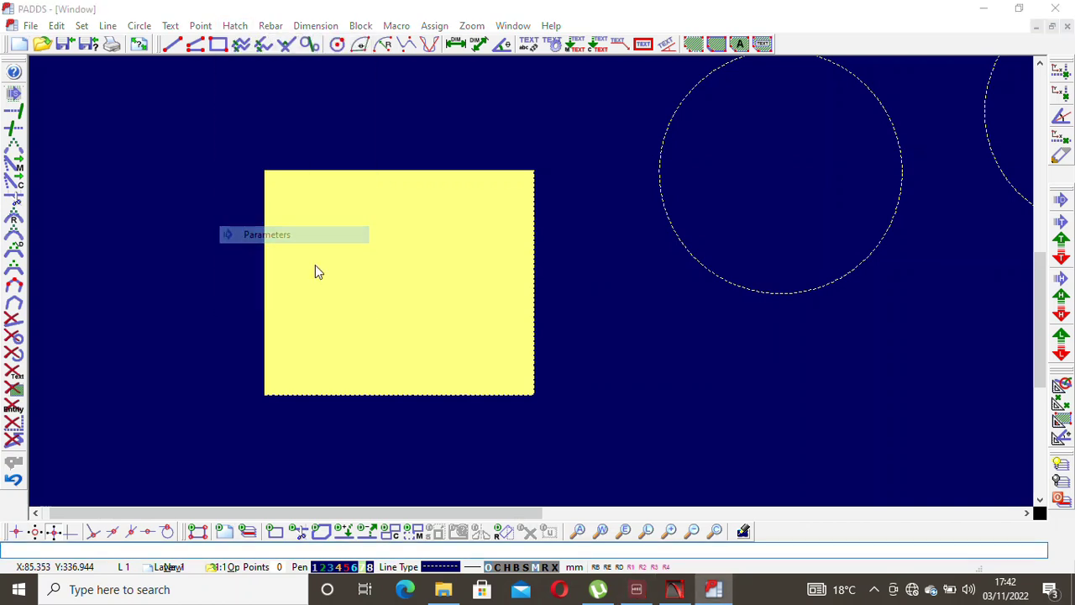
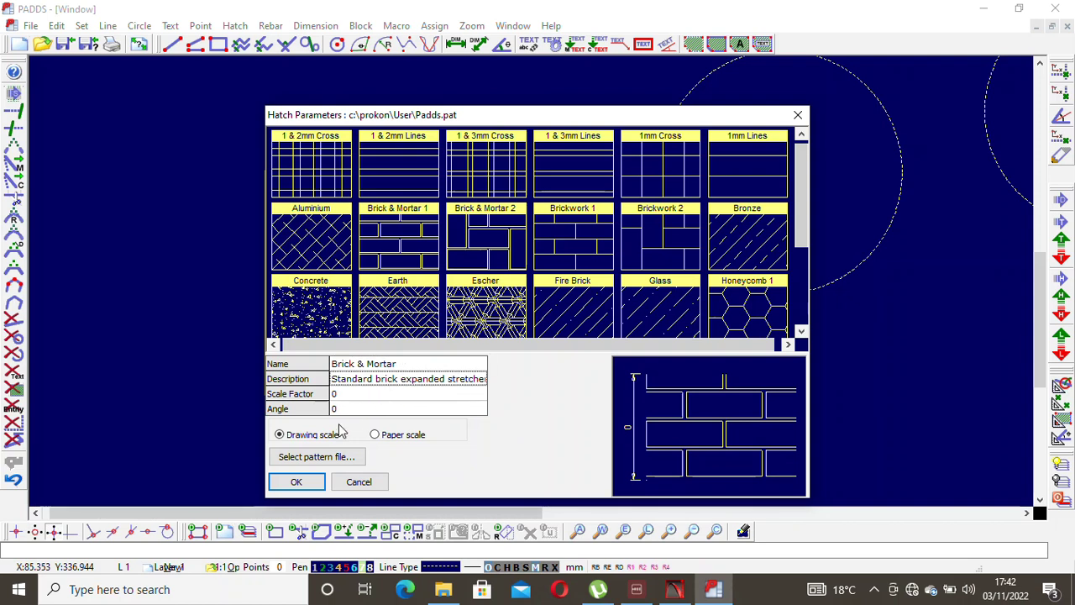
pyautogui.click(328, 463)
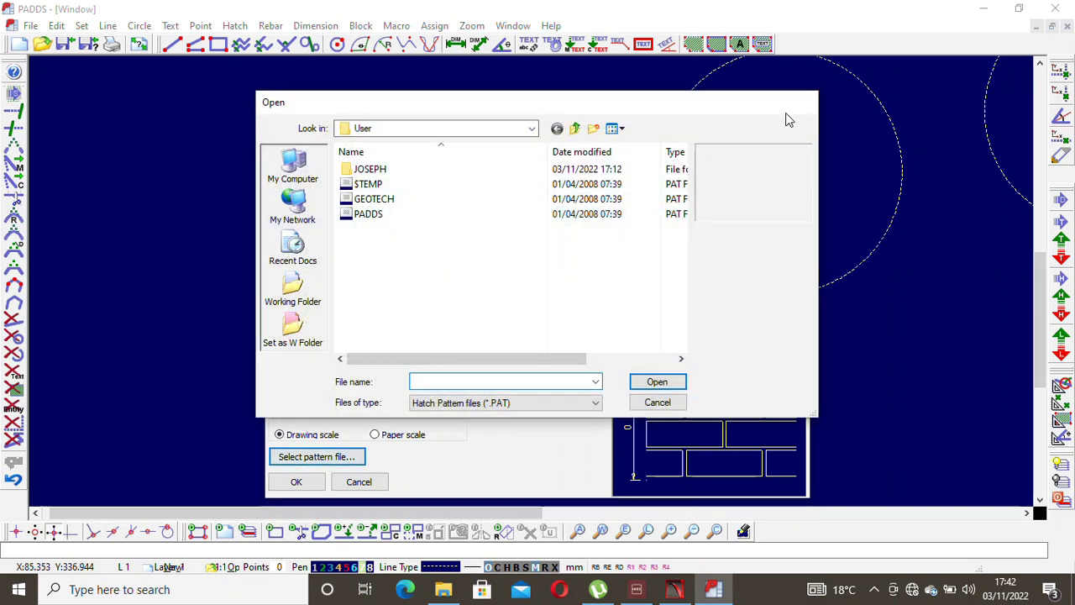
pyautogui.click(806, 103)
pyautogui.click(798, 116)
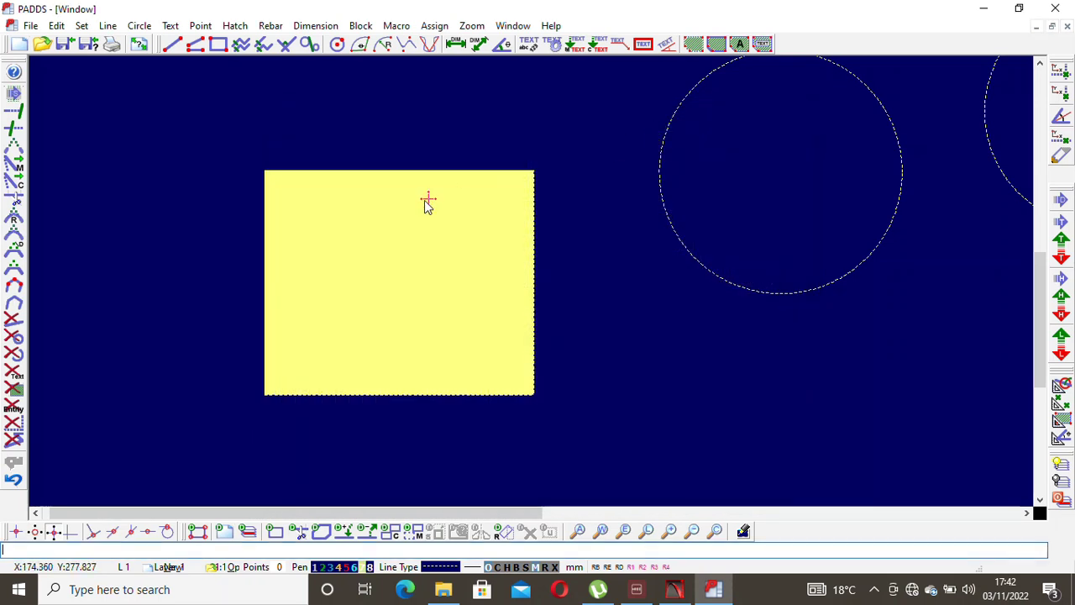
pyautogui.scroll(-2, 424, 201)
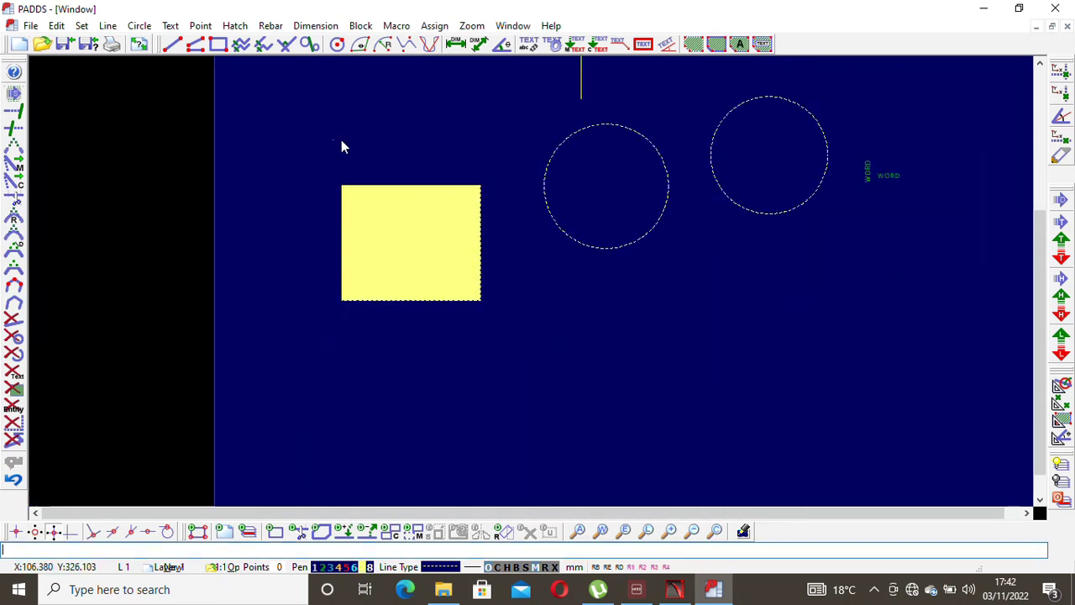
pyautogui.click(264, 29)
pyautogui.click(264, 29)
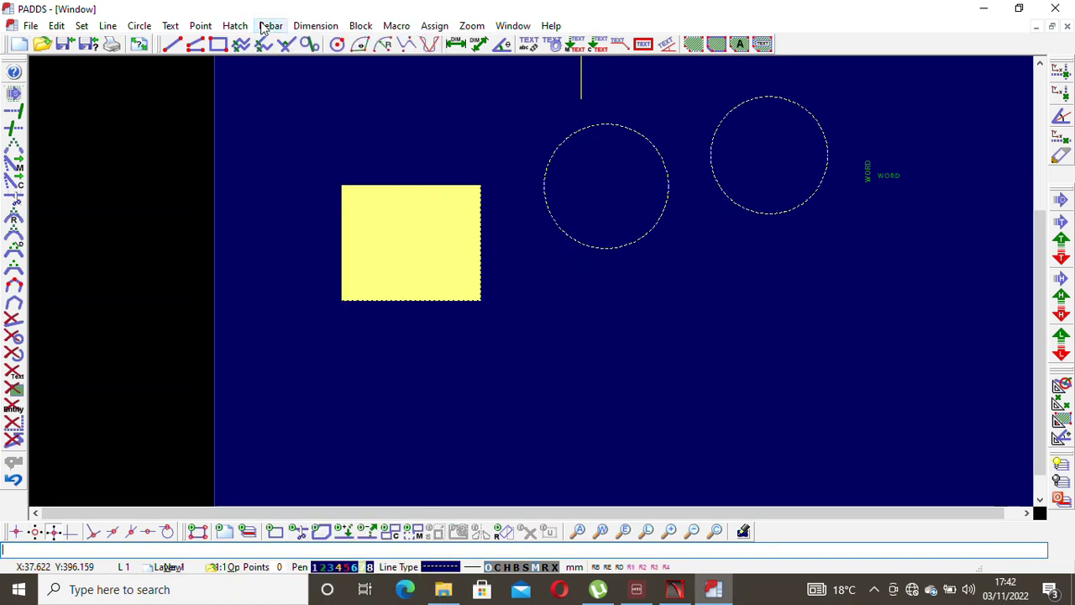
pyautogui.scroll(2, 263, 30)
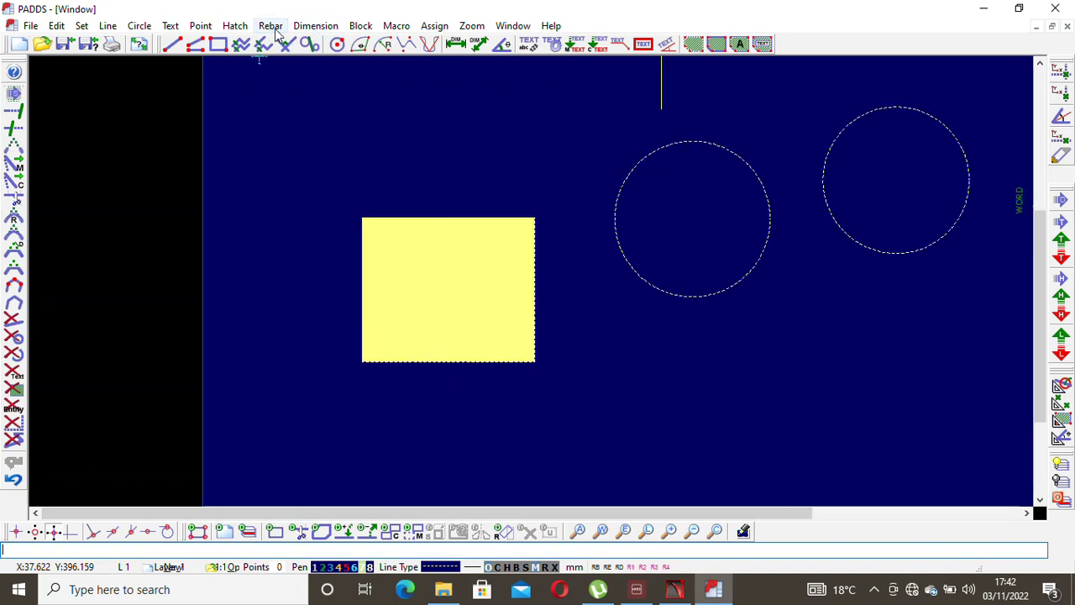
pyautogui.scroll(-3, 363, 193)
pyautogui.scroll(-1, 363, 193)
pyautogui.scroll(-2, 436, 311)
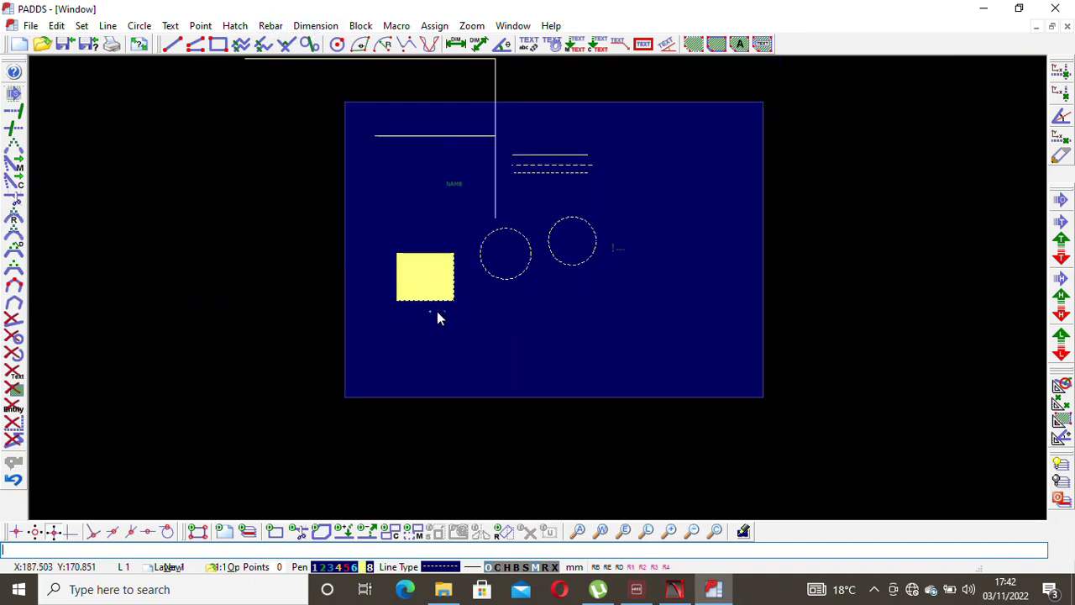
pyautogui.scroll(2, 417, 286)
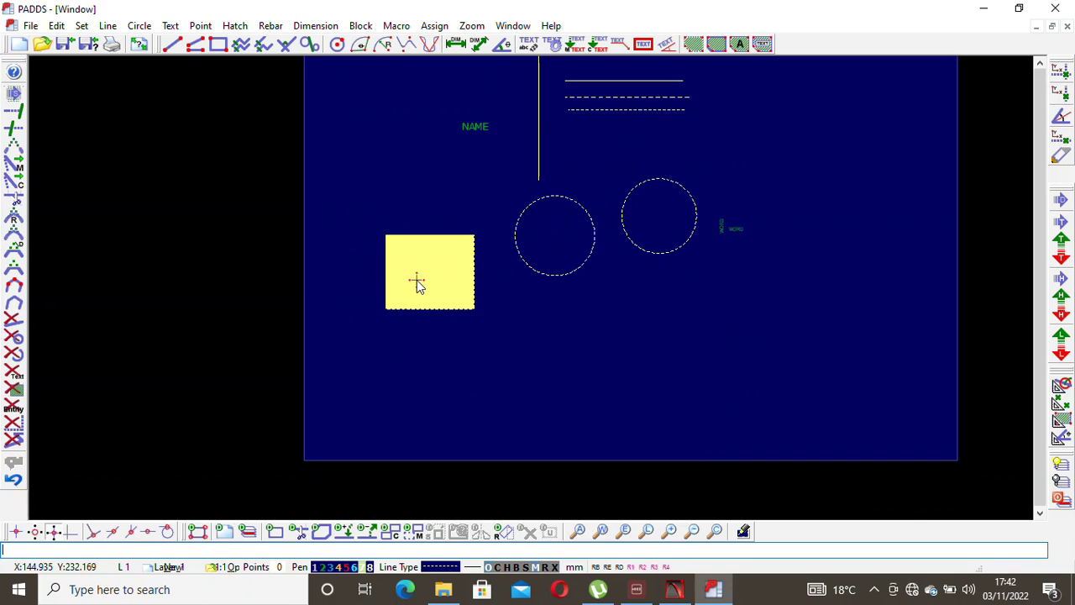
pyautogui.scroll(-1, 416, 282)
pyautogui.scroll(1, 414, 280)
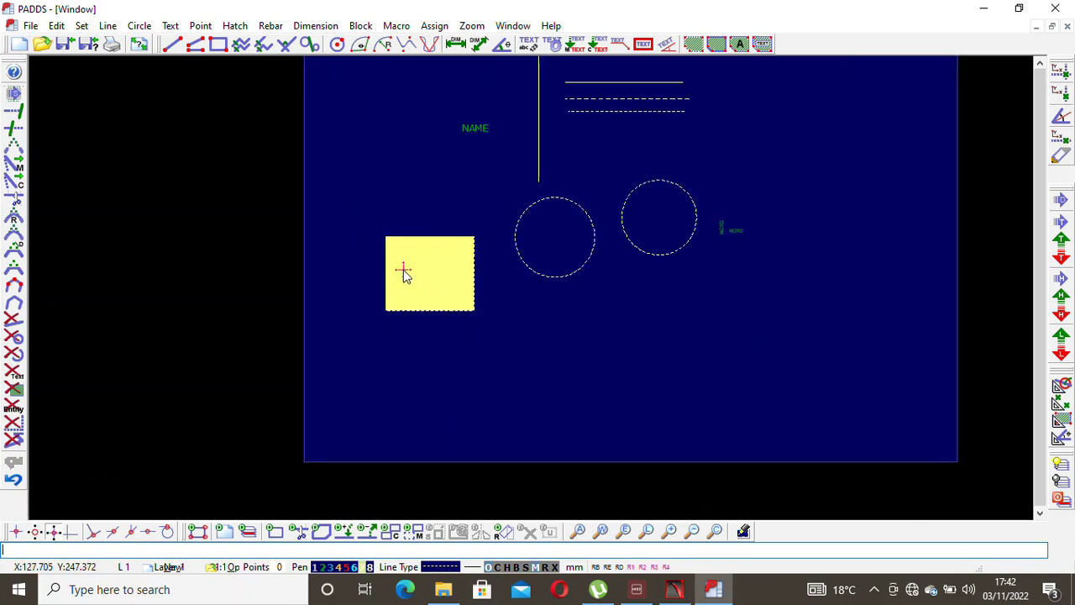
pyautogui.scroll(-1, 403, 269)
pyautogui.scroll(2, 406, 266)
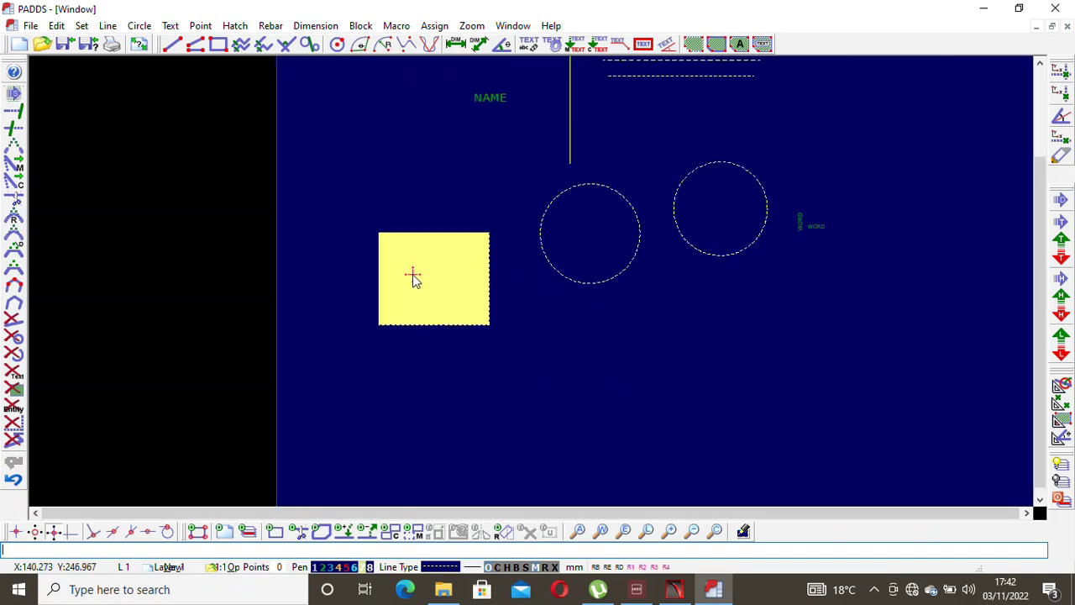
# Erase the Concrete hatch that fills the rectangle.
pyautogui.hotkey('alt', 'e')
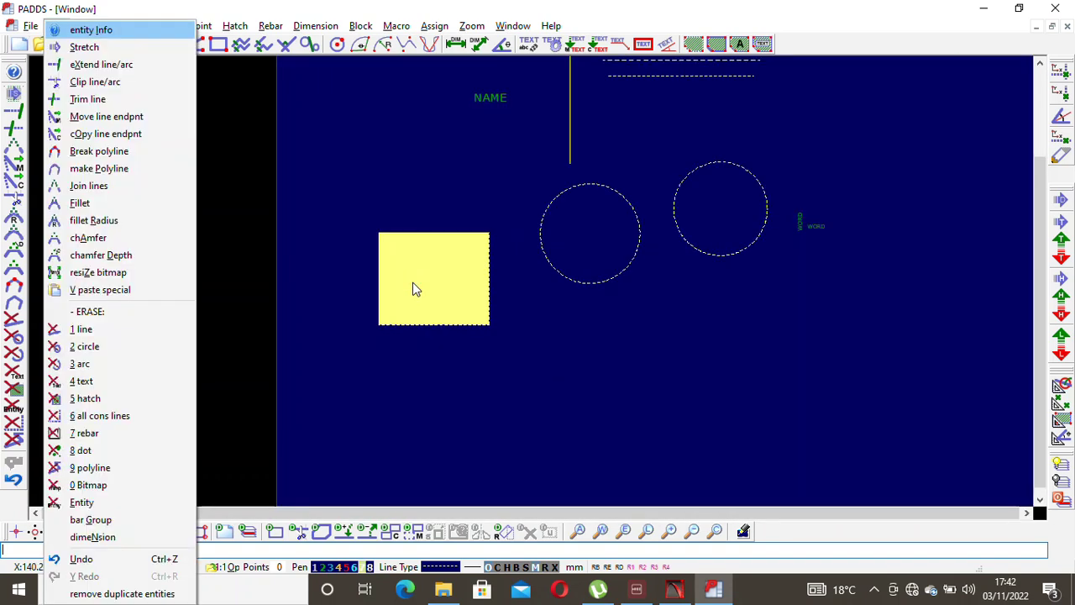
pyautogui.press('Down')
pyautogui.press('Down')
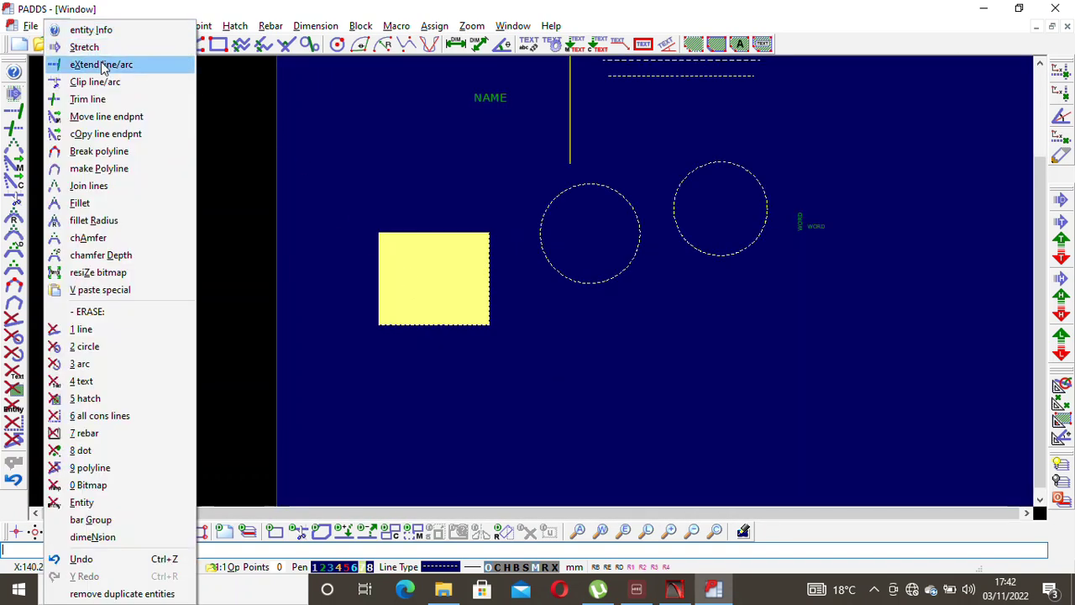
pyautogui.press('Return')
pyautogui.click(440, 271)
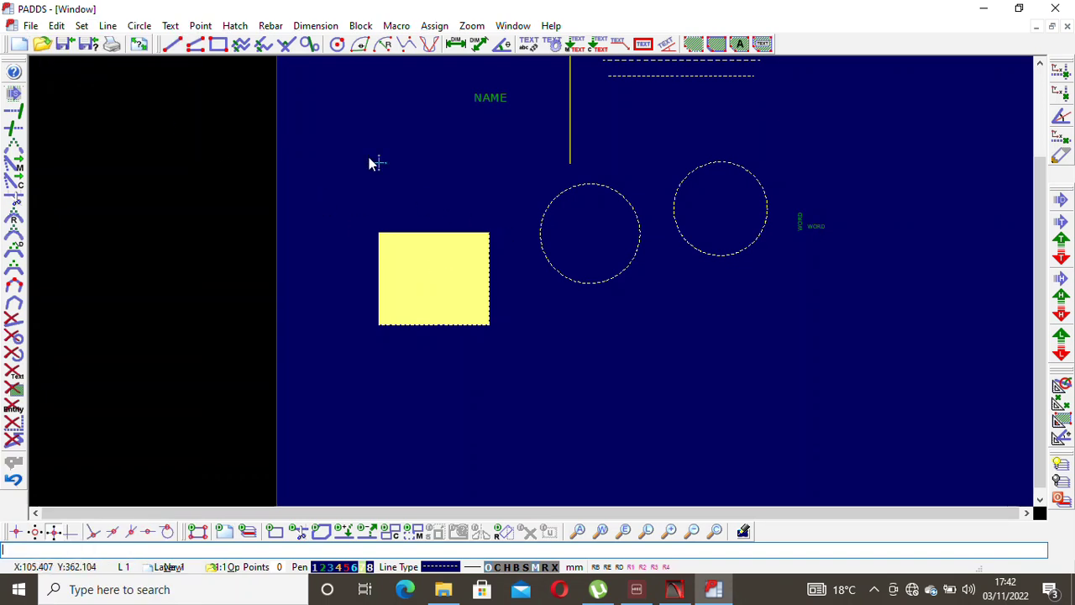
pyautogui.hotkey('alt', 'e')
pyautogui.press('e')
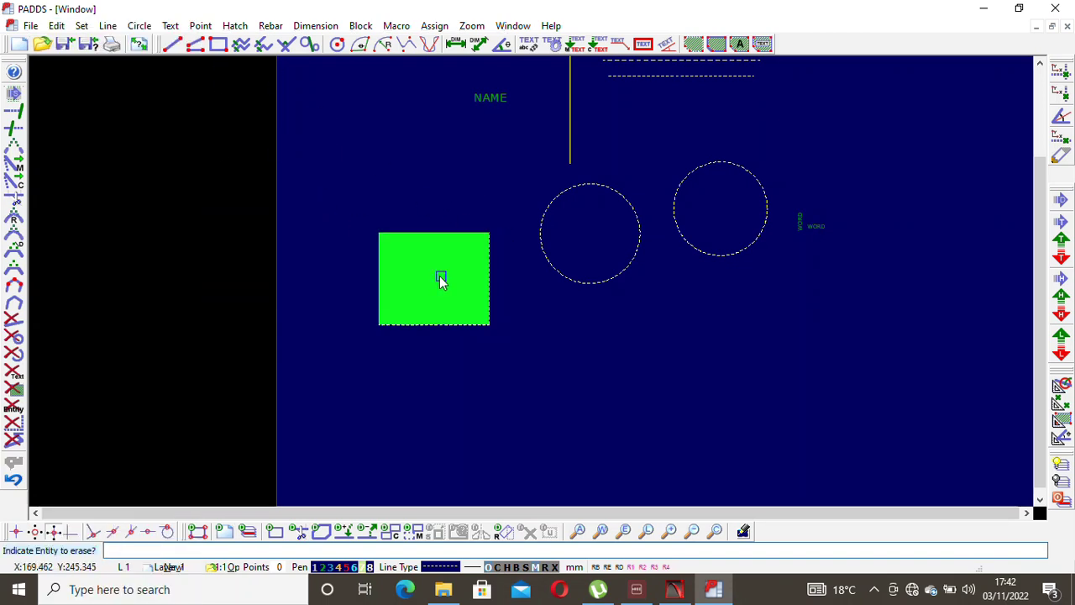
pyautogui.click(440, 278)
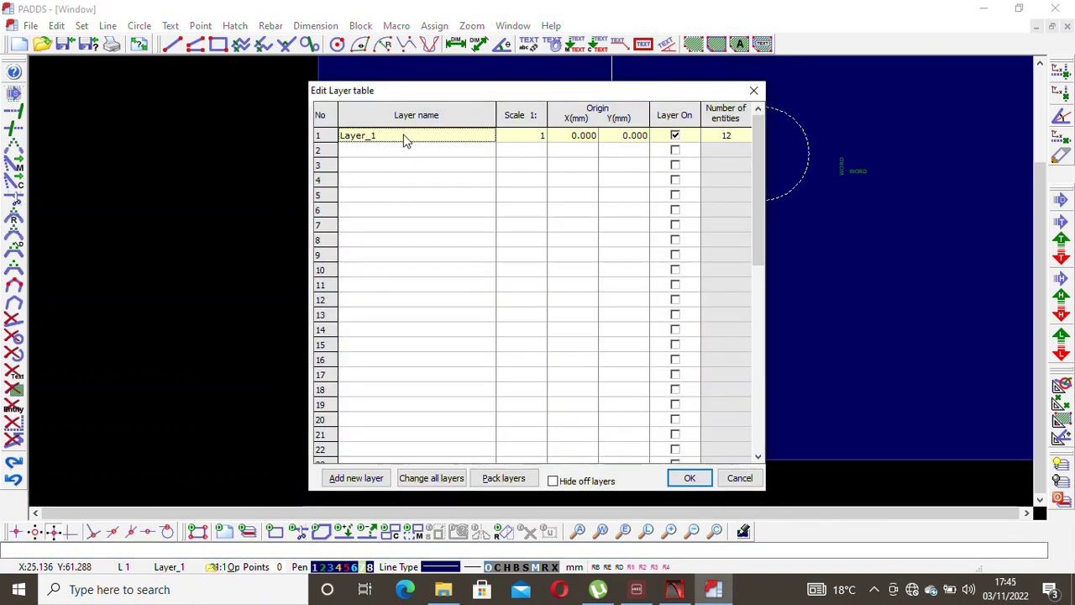
# Rename the first layer as SLAB, set its scale to 1:75, and accept adjusting the text heights.
pyautogui.write('SLAB')
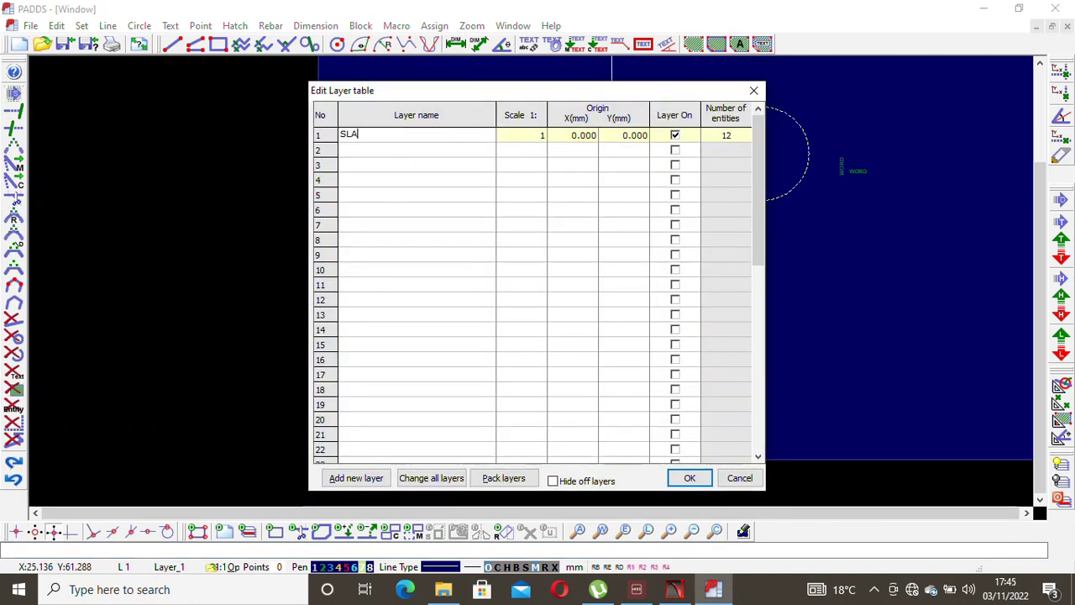
pyautogui.click(524, 136)
pyautogui.write('75')
pyautogui.click(688, 477)
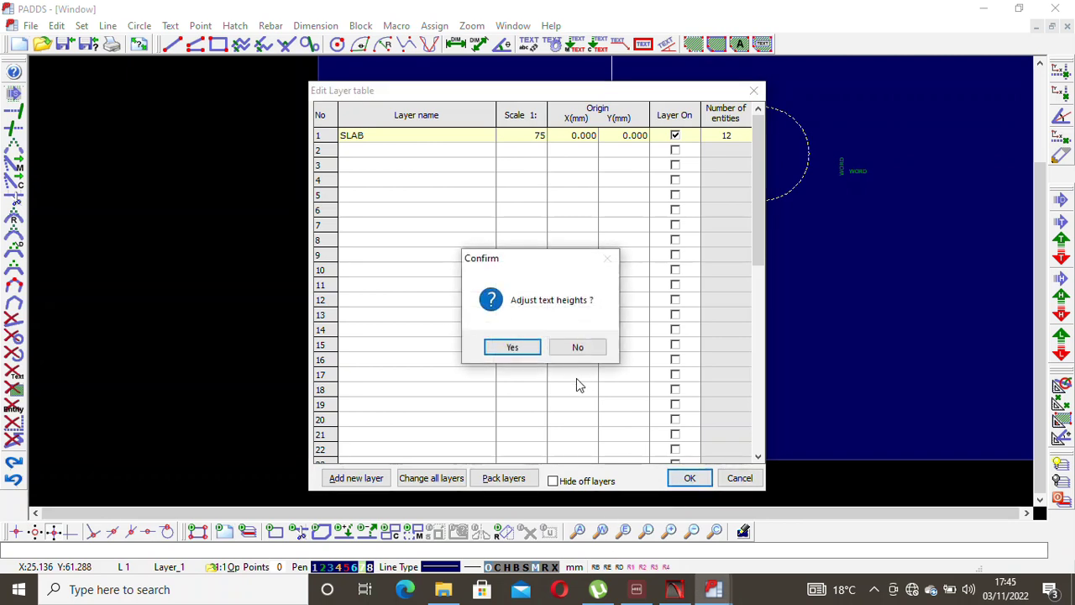
pyautogui.click(514, 346)
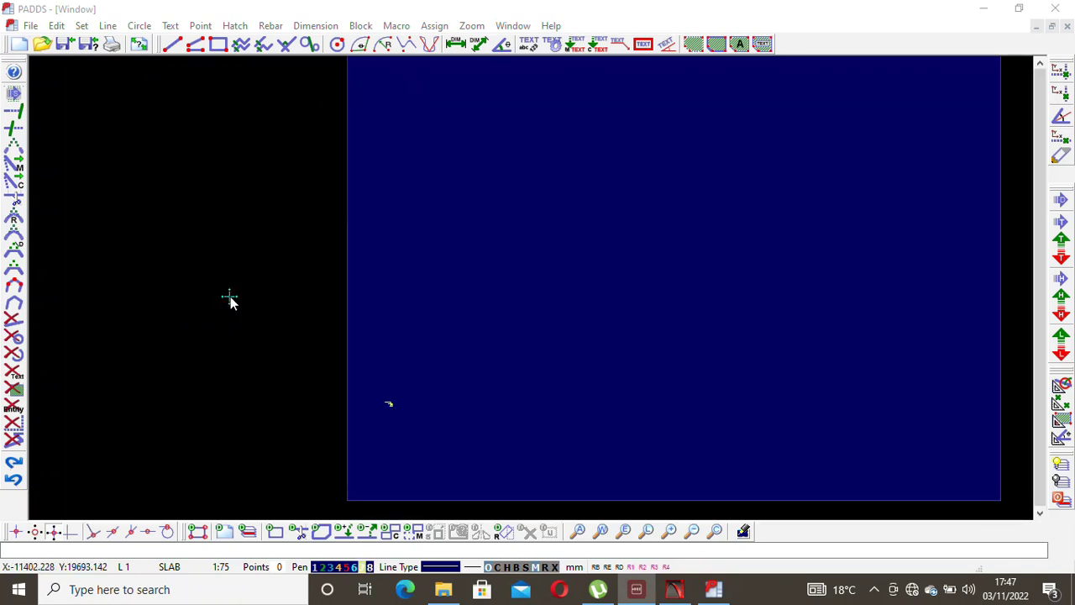
# Erase all the old practice entities near the sheet's lower-left corner with a selection window around them.
pyautogui.click(236, 295)
pyautogui.hotkey('alt', 'b')
pyautogui.click(382, 344)
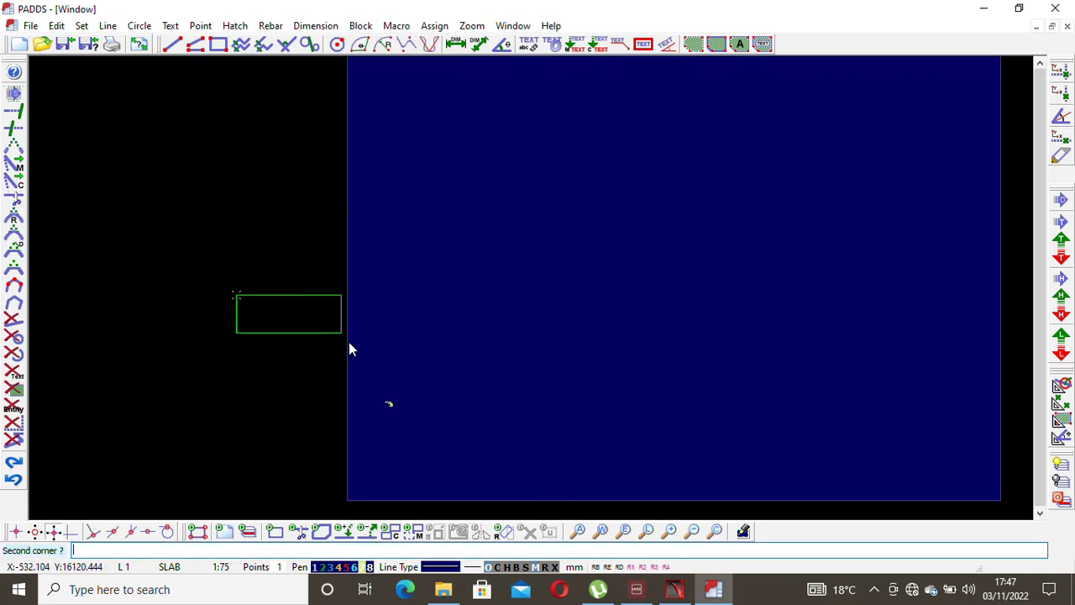
pyautogui.click(493, 461)
pyautogui.scroll(-2, 344, 403)
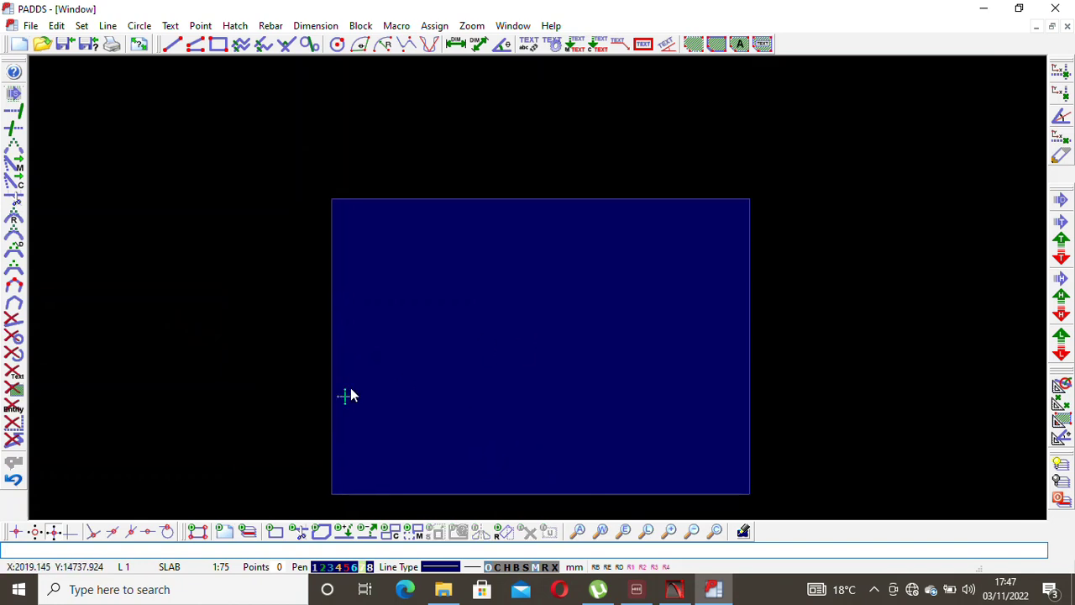
# Draw a large Box across the middle of the empty sheet, with its lower-right corner at about X 50122, Y 6067.
pyautogui.scroll(3, 574, 289)
pyautogui.scroll(-1, 472, 186)
pyautogui.scroll(1, 472, 191)
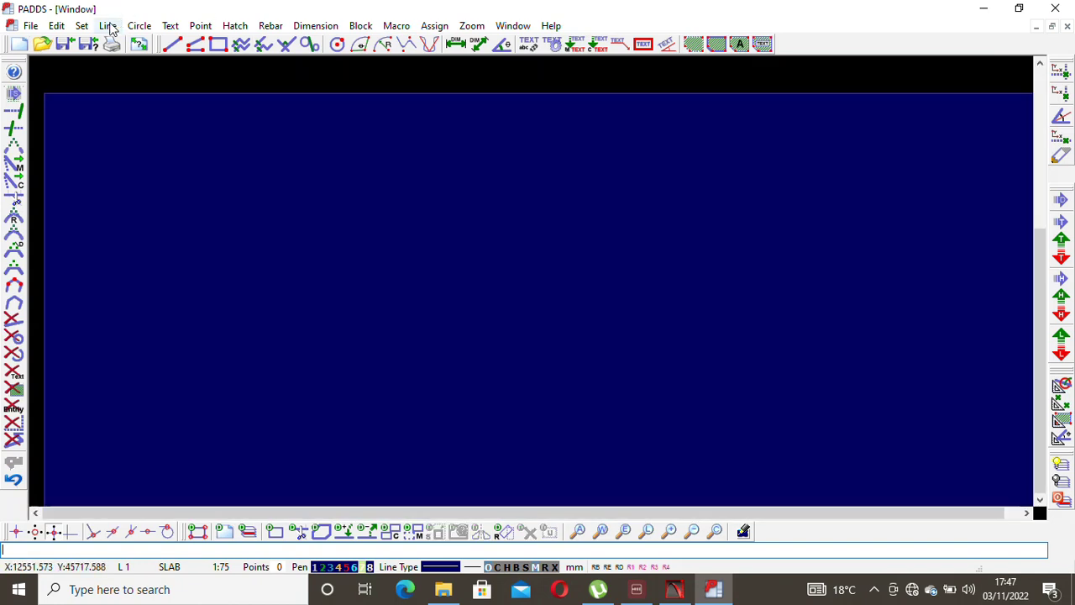
pyautogui.click(110, 26)
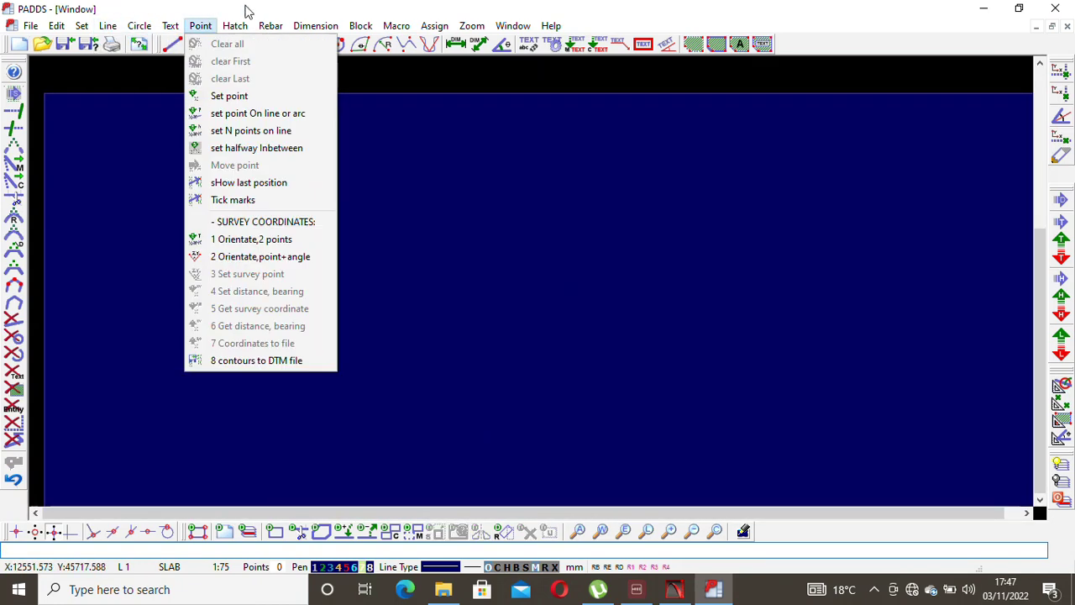
pyautogui.moveTo(273, 25)
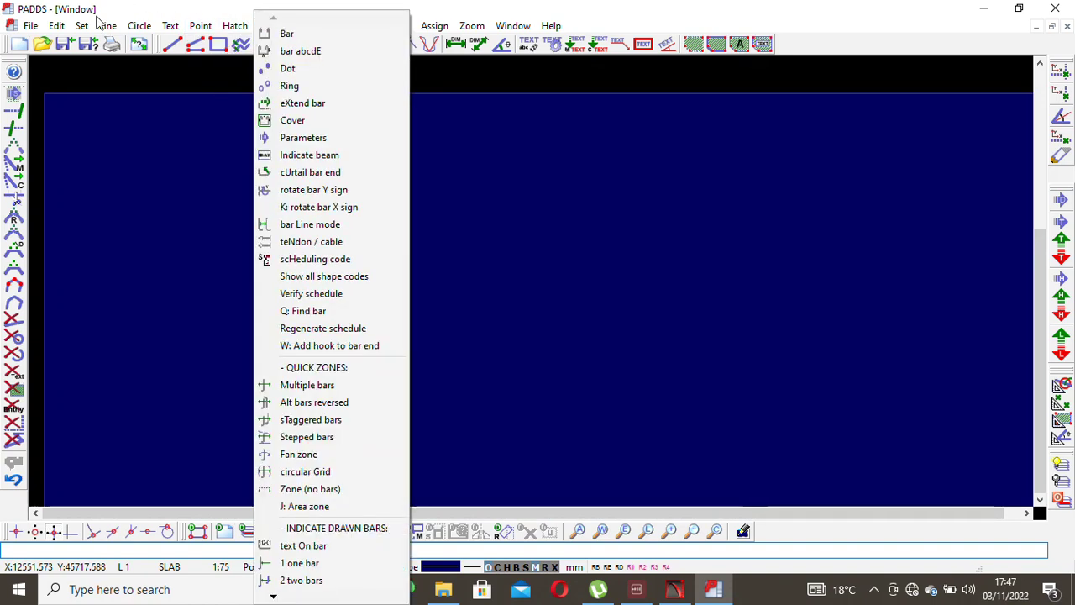
pyautogui.moveTo(107, 25)
pyautogui.click(128, 80)
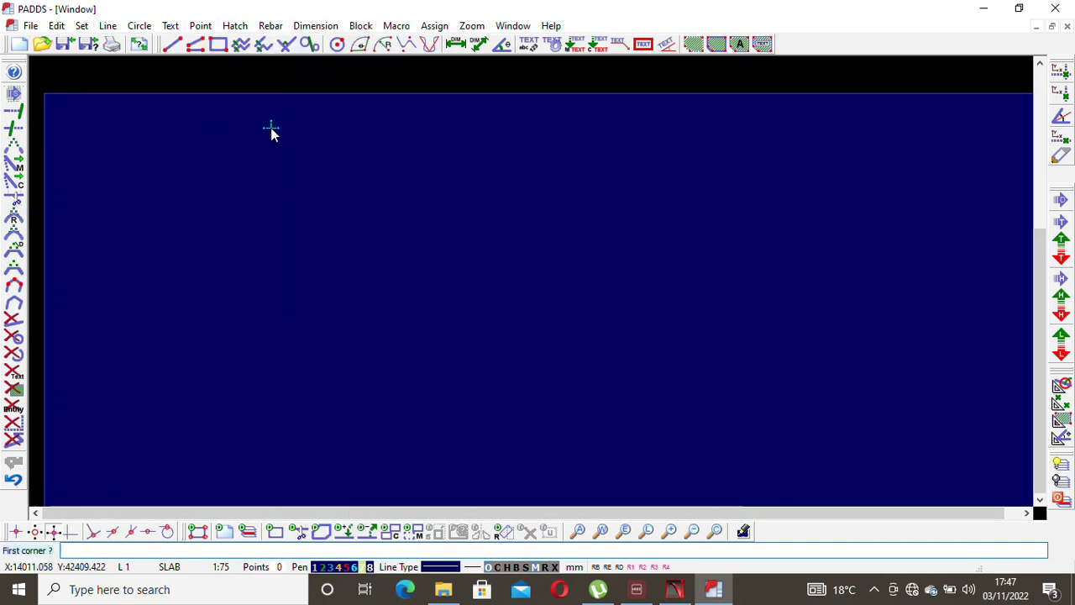
pyautogui.click(291, 170)
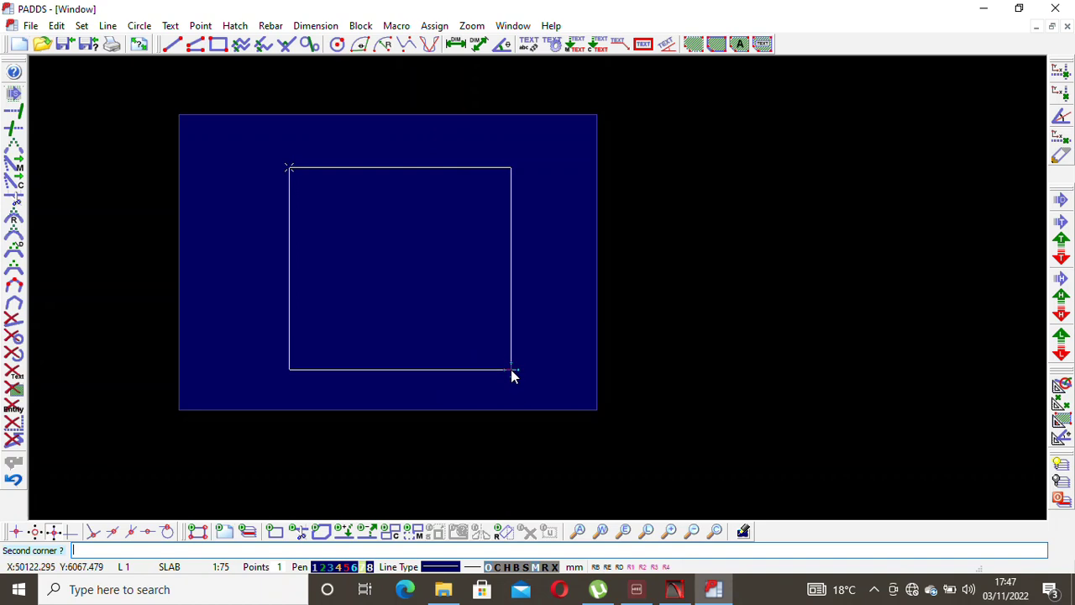
pyautogui.click(511, 369)
pyautogui.scroll(3, 511, 299)
pyautogui.scroll(-2, 512, 299)
pyautogui.scroll(1, 477, 175)
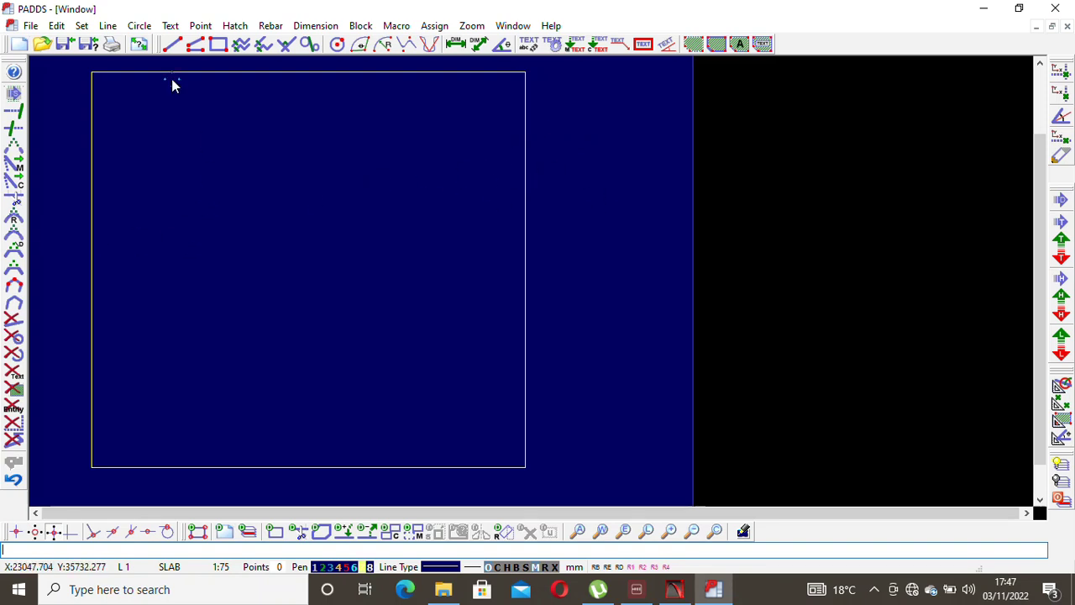
# Offset the large box inward by 200 mm with the parallel Polyline tool.
pyautogui.click(109, 26)
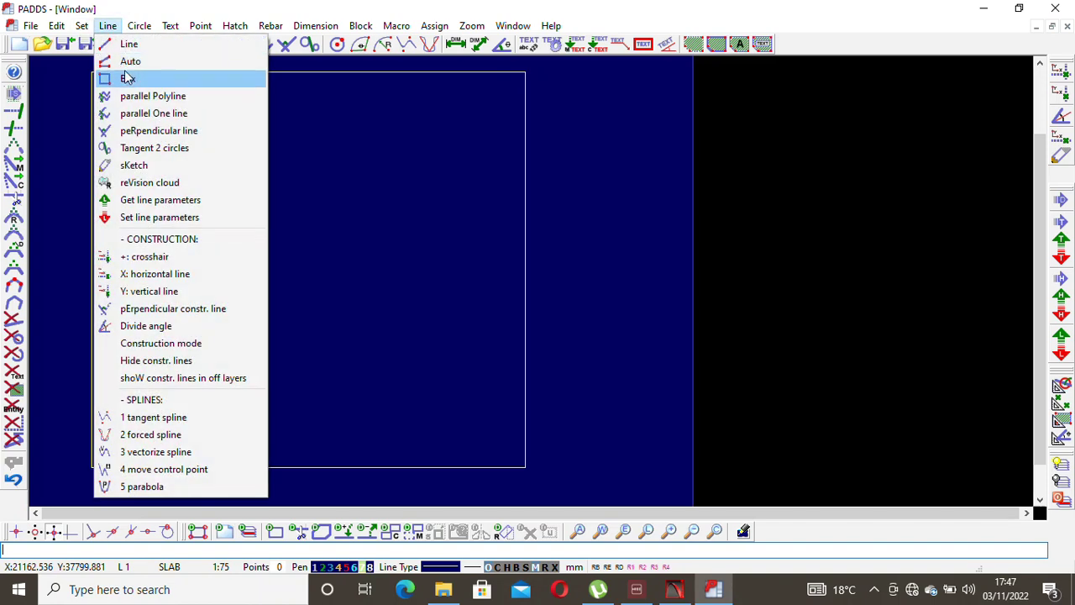
pyautogui.click(181, 96)
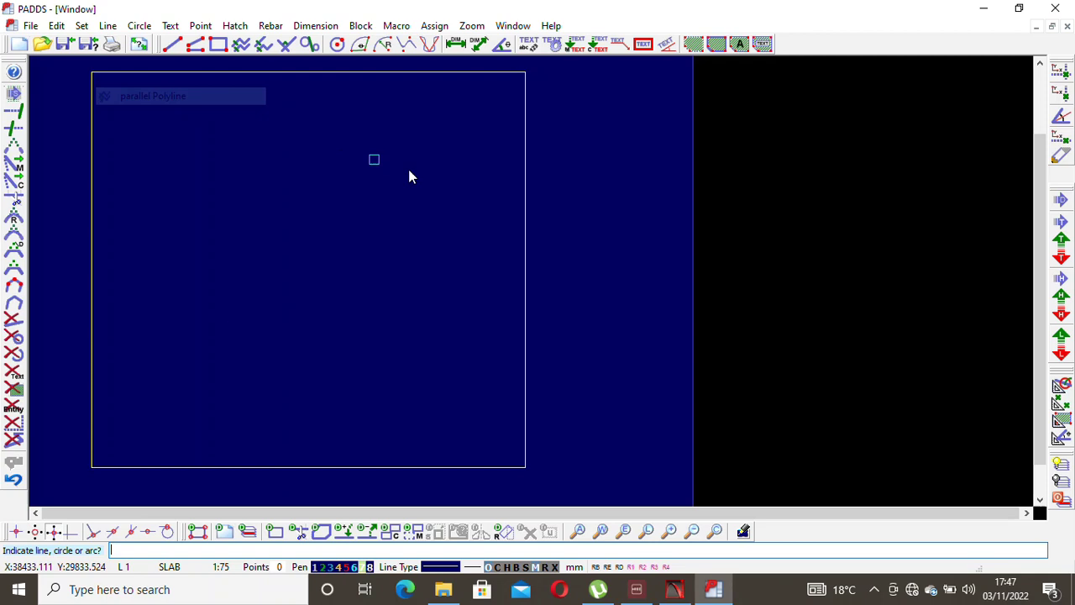
pyautogui.click(525, 199)
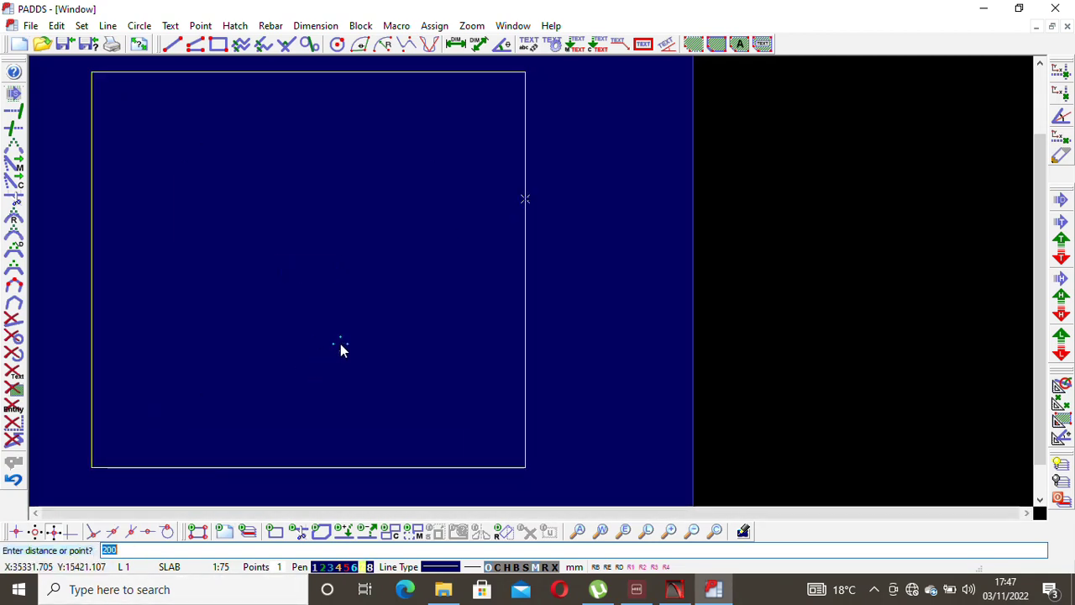
pyautogui.press('Return')
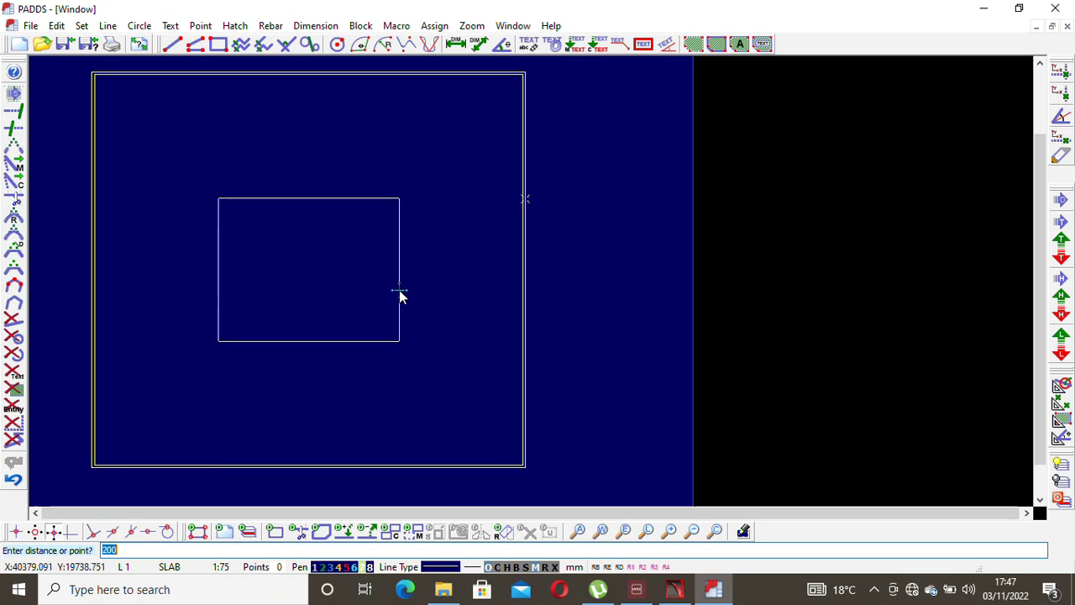
pyautogui.rightClick(398, 295)
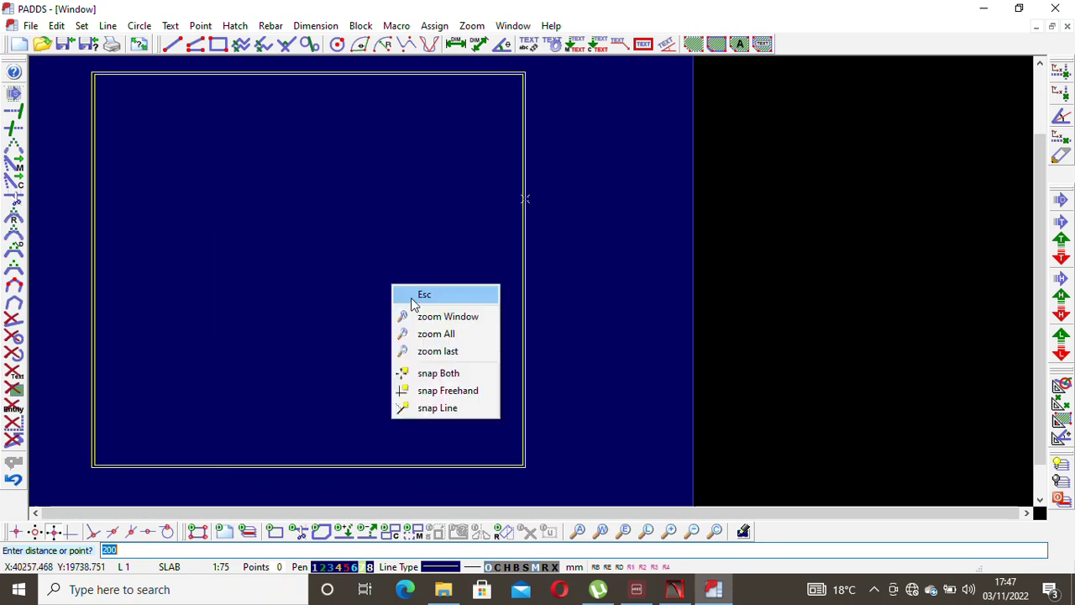
pyautogui.click(411, 298)
# Measure the distance between the upper-right corners of the inner and outer boxes without writing it on the drawing.
pyautogui.scroll(3, 504, 259)
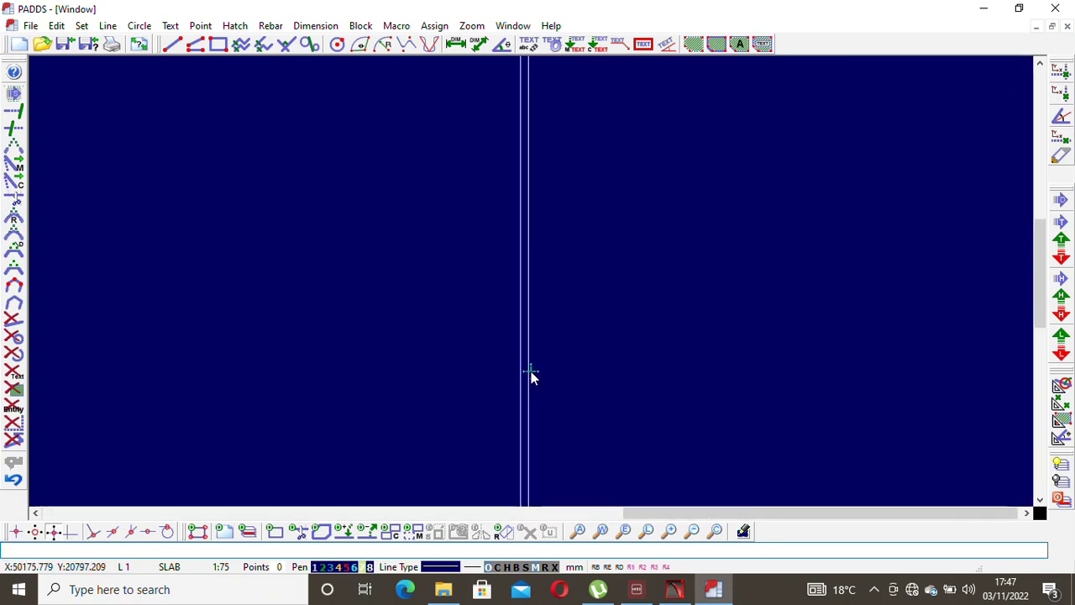
pyautogui.scroll(-1, 527, 353)
pyautogui.scroll(3, 525, 119)
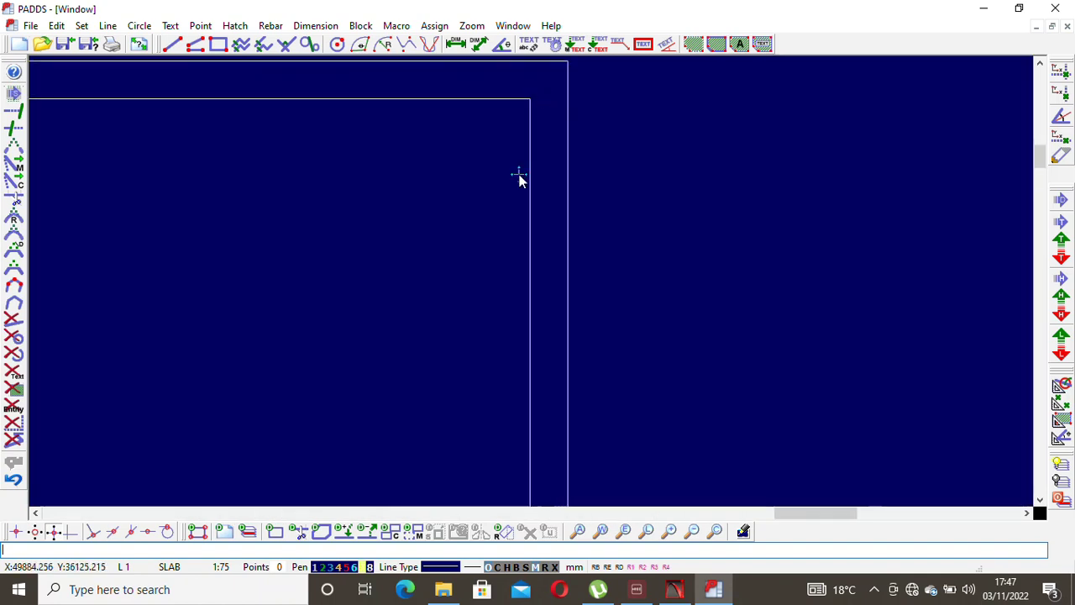
pyautogui.scroll(-1, 514, 202)
pyautogui.scroll(1, 511, 221)
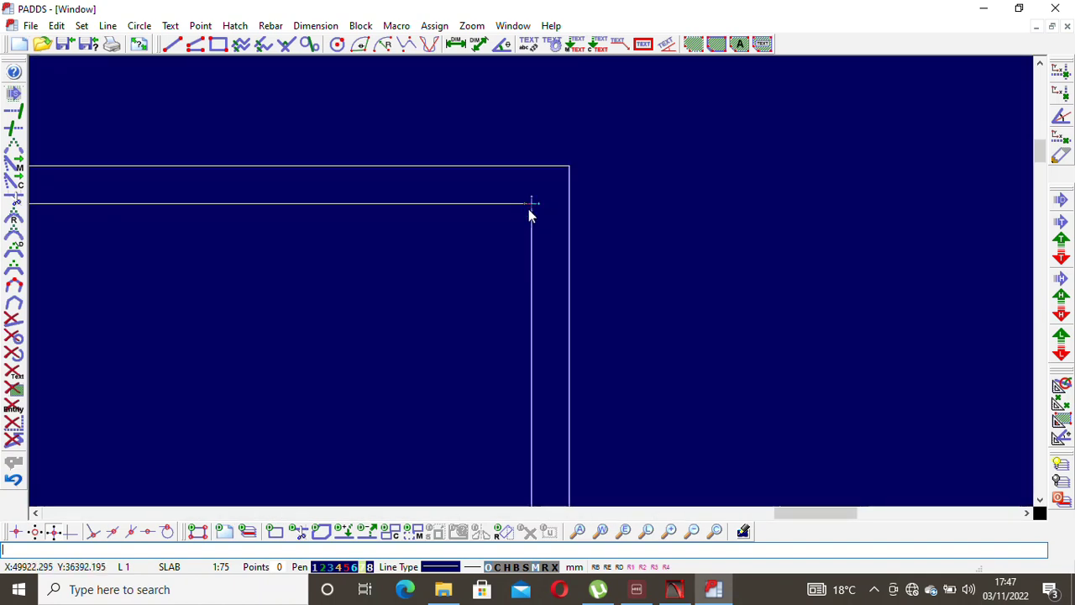
pyautogui.click(530, 207)
pyautogui.click(568, 169)
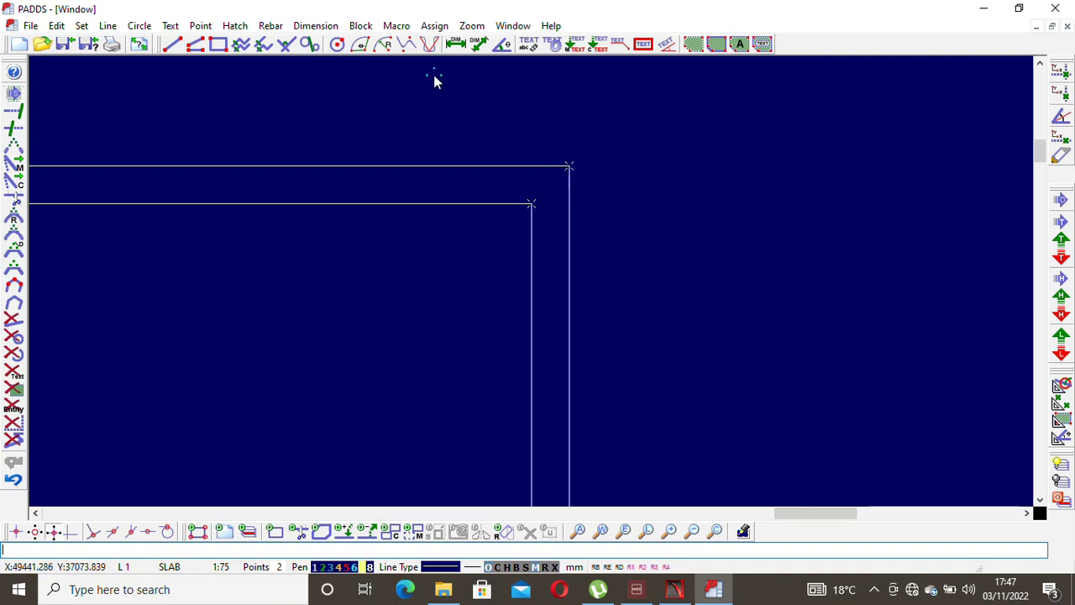
pyautogui.click(315, 25)
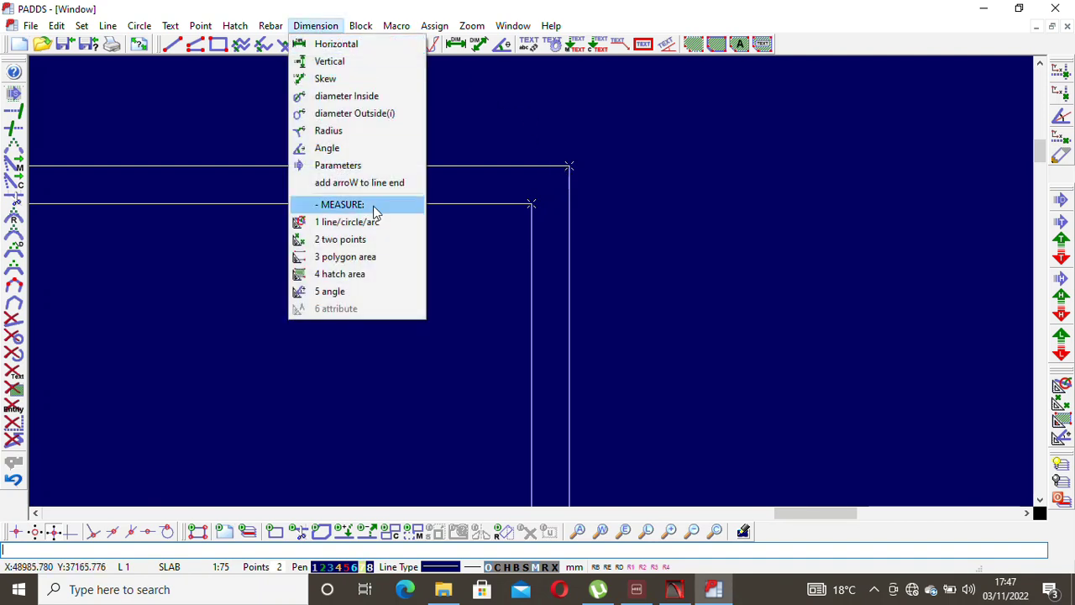
pyautogui.click(373, 240)
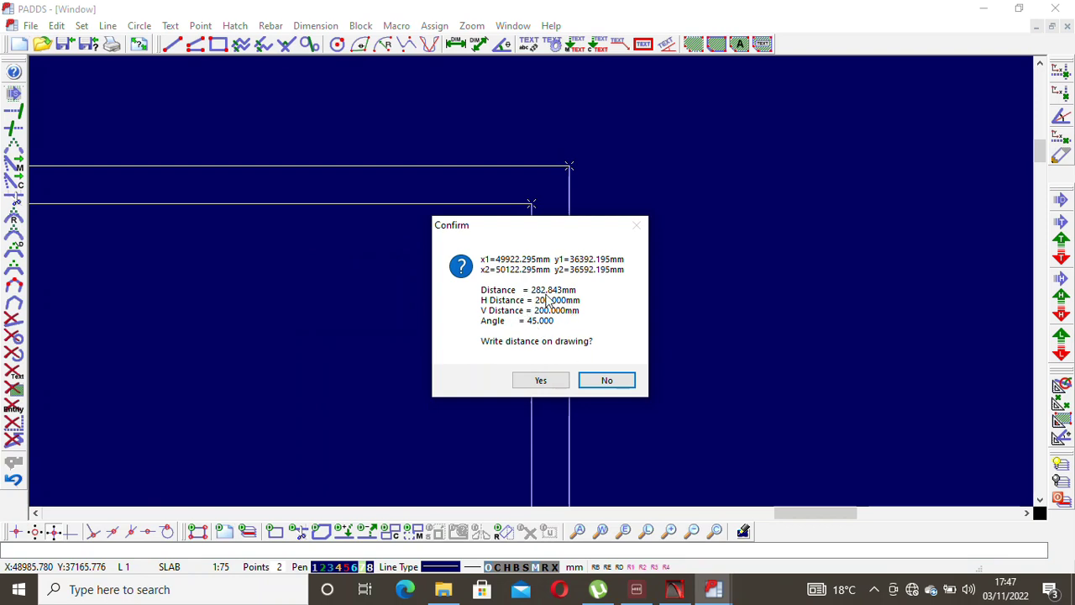
pyautogui.click(606, 379)
# Set the current line style to DASH in the line parameters.
pyautogui.scroll(-3, 587, 192)
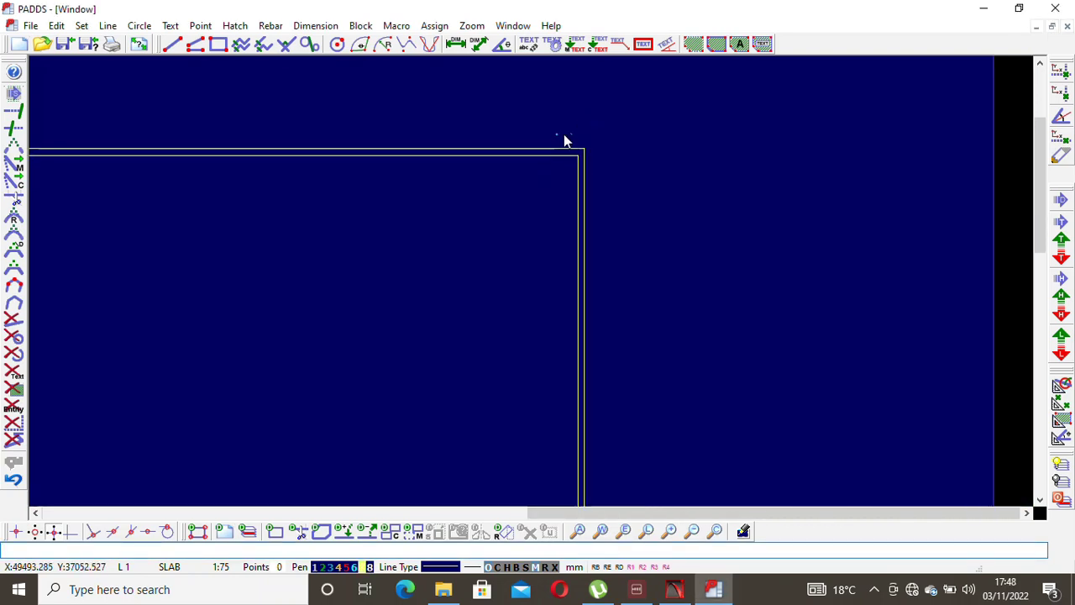
pyautogui.scroll(-1, 627, 162)
pyautogui.scroll(5, 608, 166)
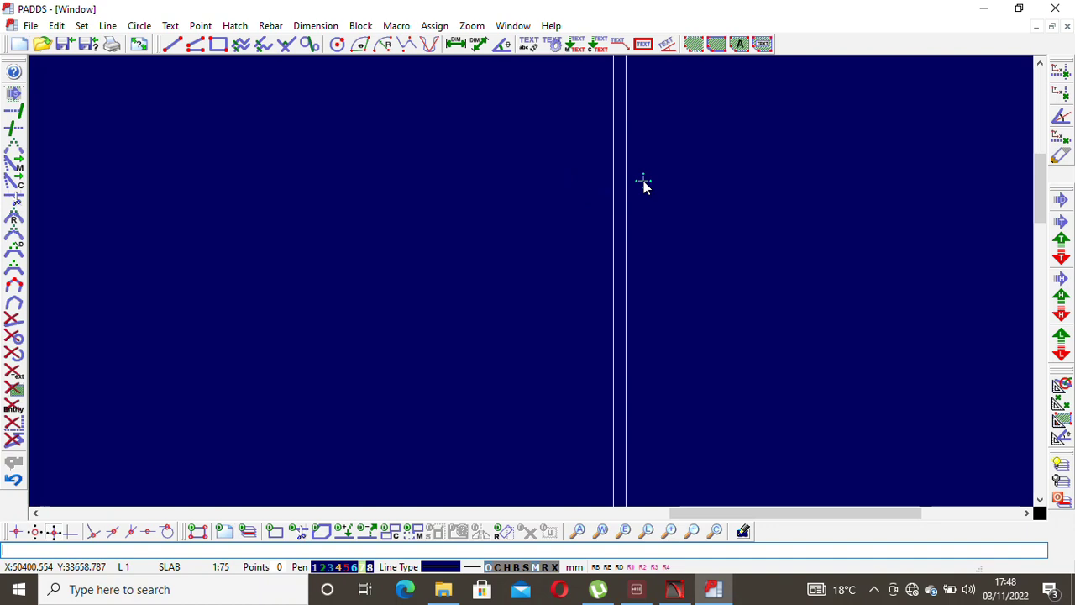
pyautogui.scroll(-1, 641, 185)
pyautogui.scroll(1, 626, 182)
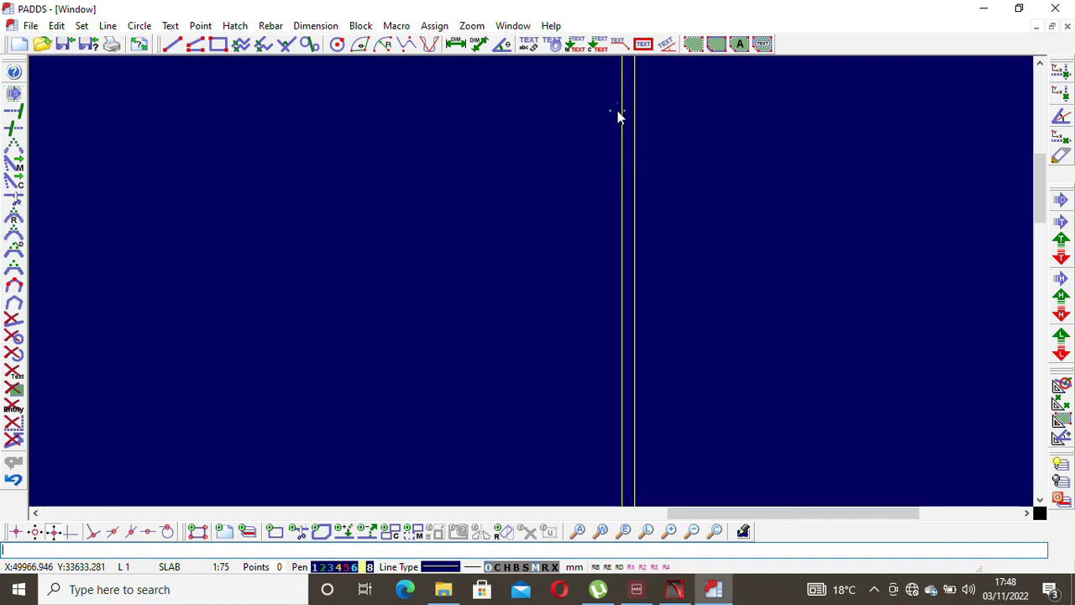
pyautogui.scroll(2, 625, 156)
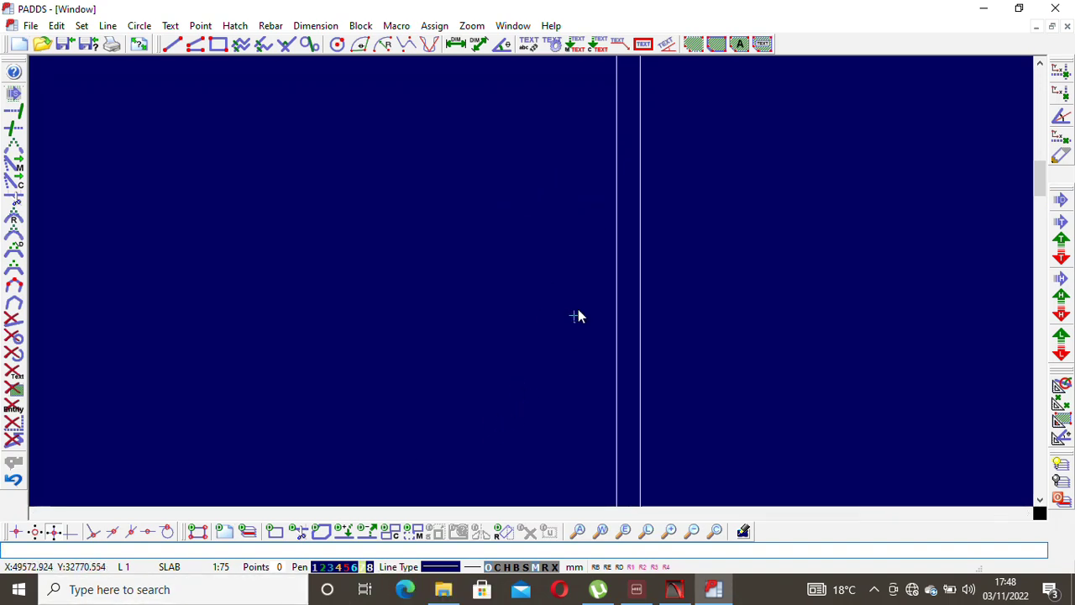
pyautogui.click(399, 566)
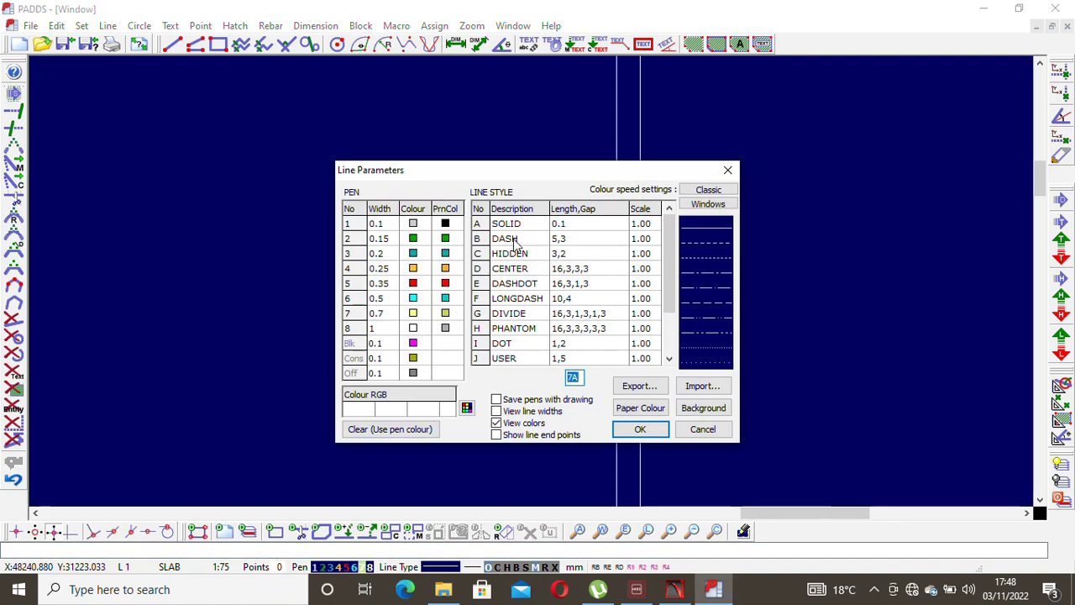
pyautogui.click(515, 242)
pyautogui.click(636, 429)
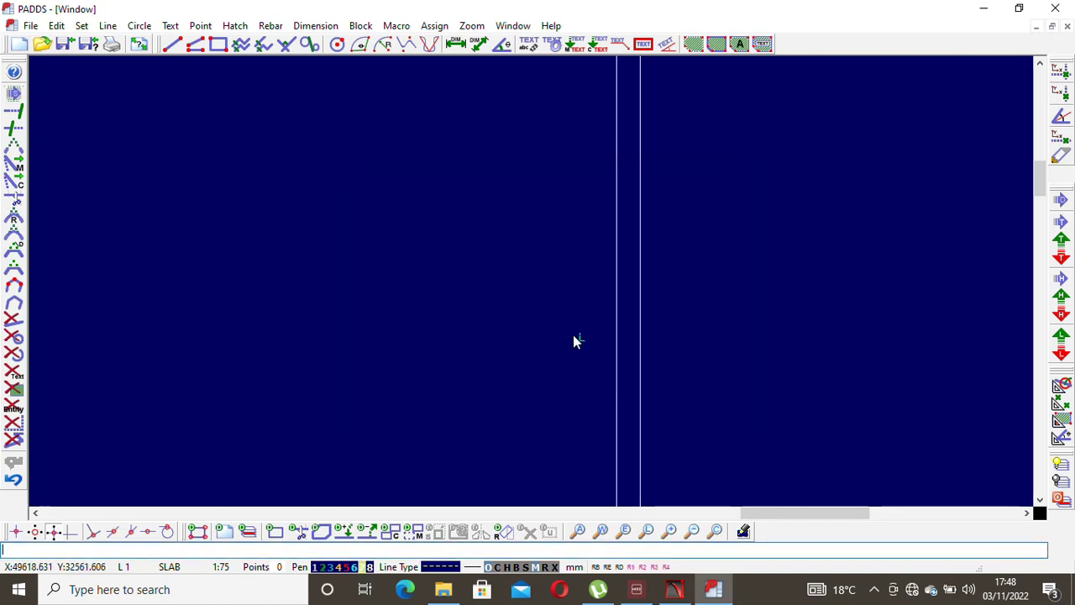
# Apply the current dashed line parameters to the inner box.
pyautogui.click(108, 26)
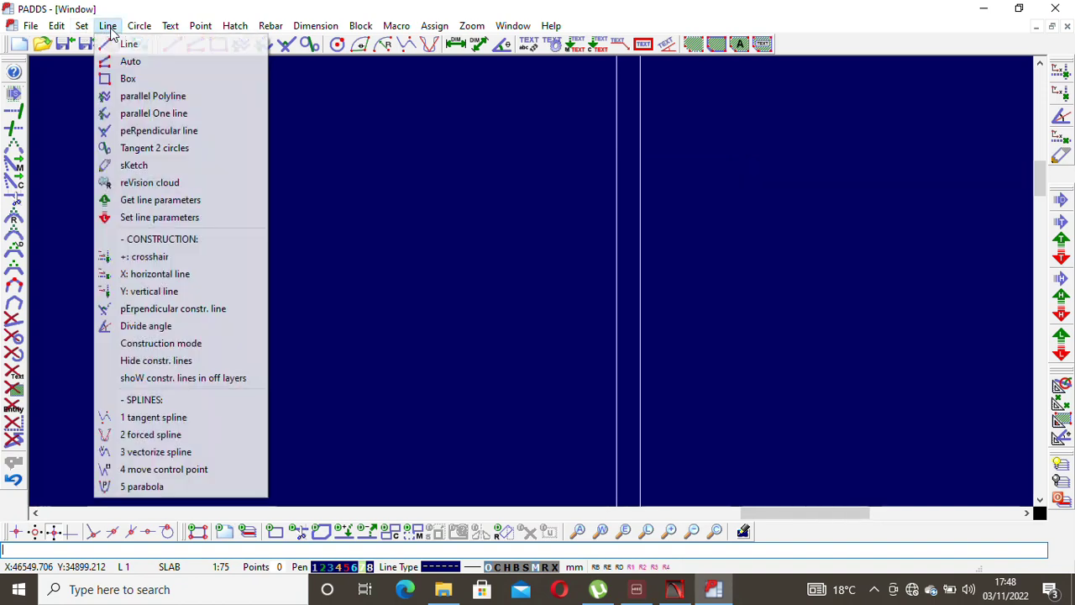
pyautogui.click(159, 217)
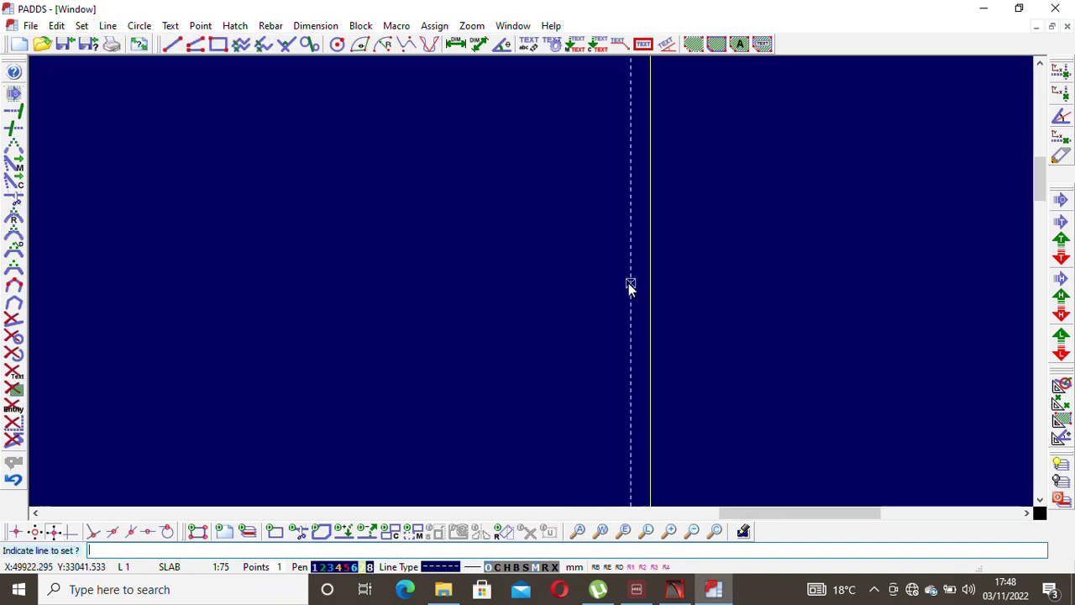
pyautogui.scroll(-4, 628, 285)
pyautogui.scroll(3, 628, 287)
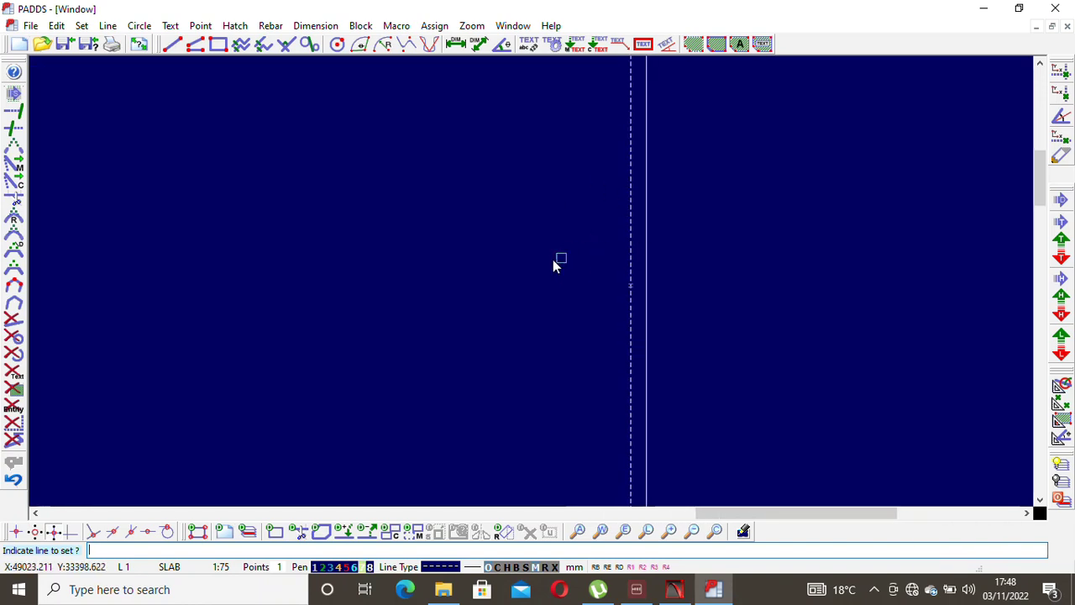
pyautogui.rightClick(450, 195)
pyautogui.click(462, 193)
# Examine the dashed inner outline against the solid outer box along the slab's sides and upper edge.
pyautogui.scroll(-1, 652, 217)
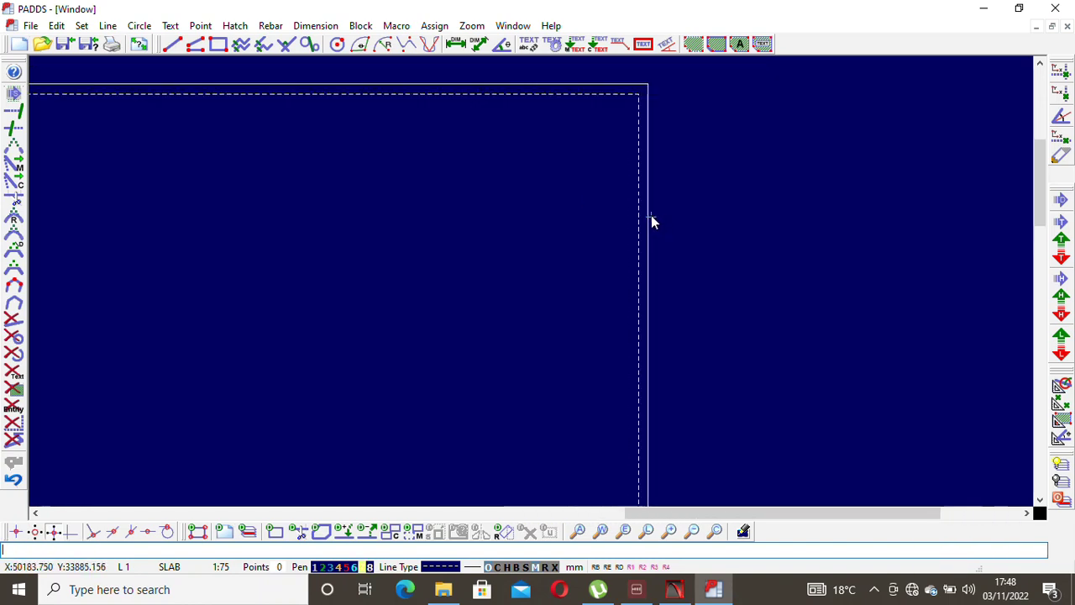
pyautogui.scroll(-1, 687, 143)
pyautogui.scroll(1, 634, 132)
pyautogui.scroll(-3, 767, 136)
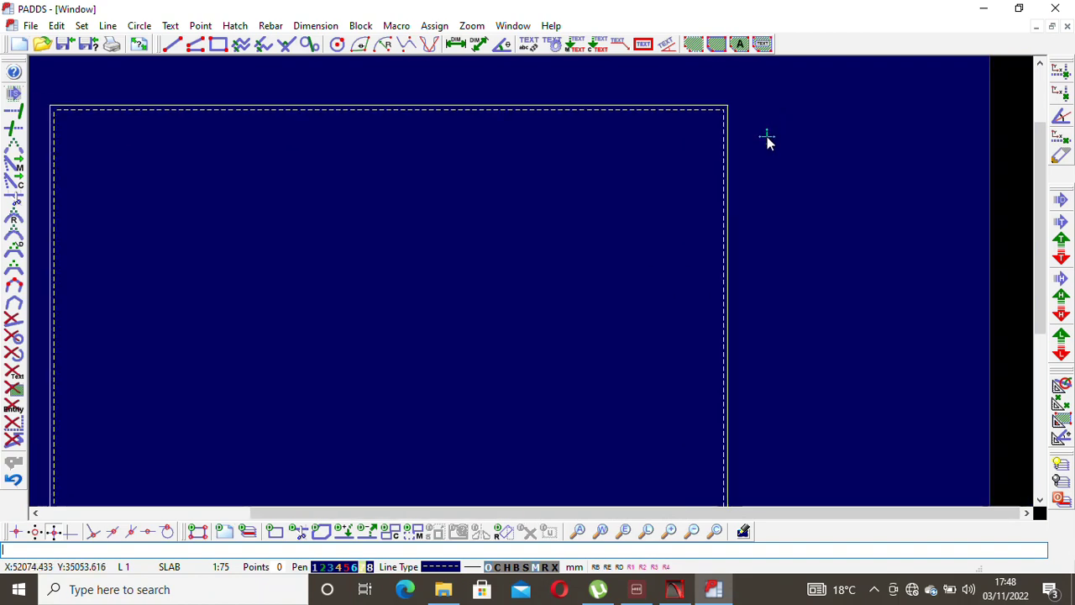
pyautogui.scroll(3, 238, 285)
pyautogui.scroll(1, 504, 225)
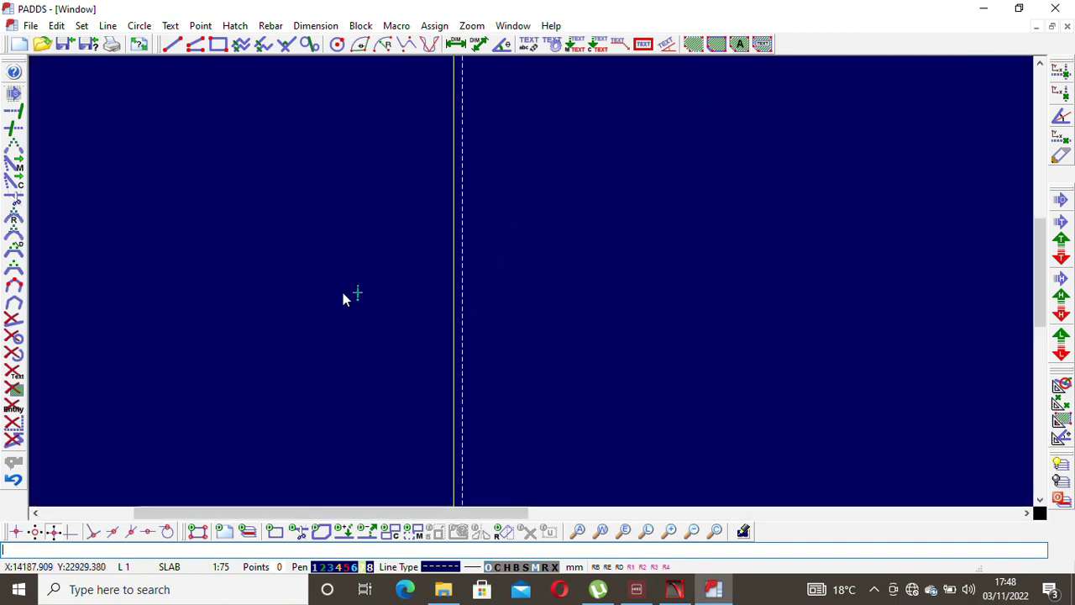
pyautogui.scroll(-2, 342, 292)
pyautogui.scroll(-1, 223, 250)
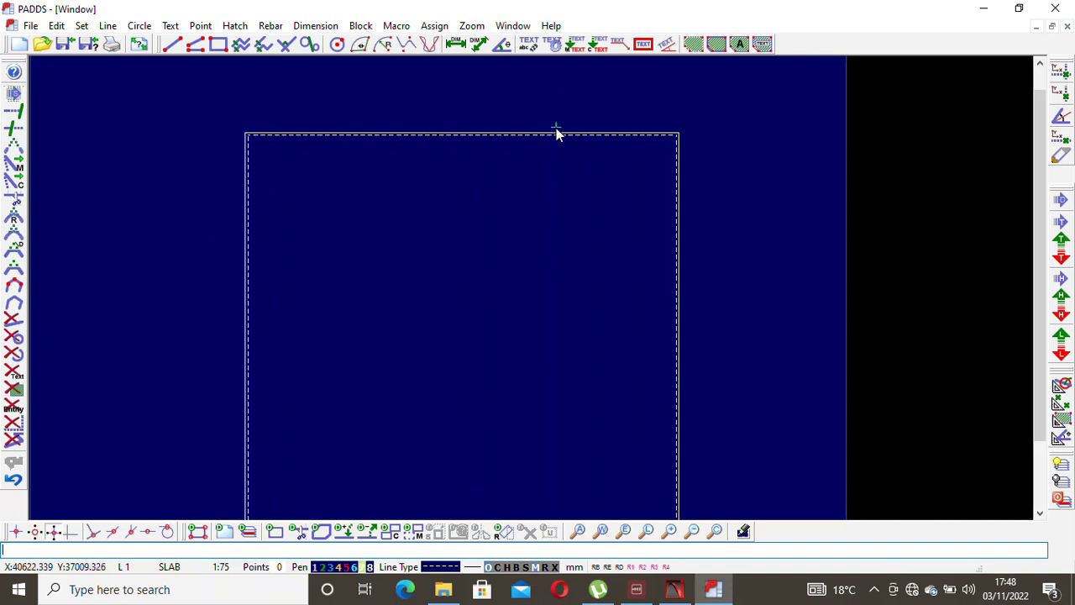
pyautogui.scroll(-1, 556, 133)
pyautogui.scroll(3, 482, 136)
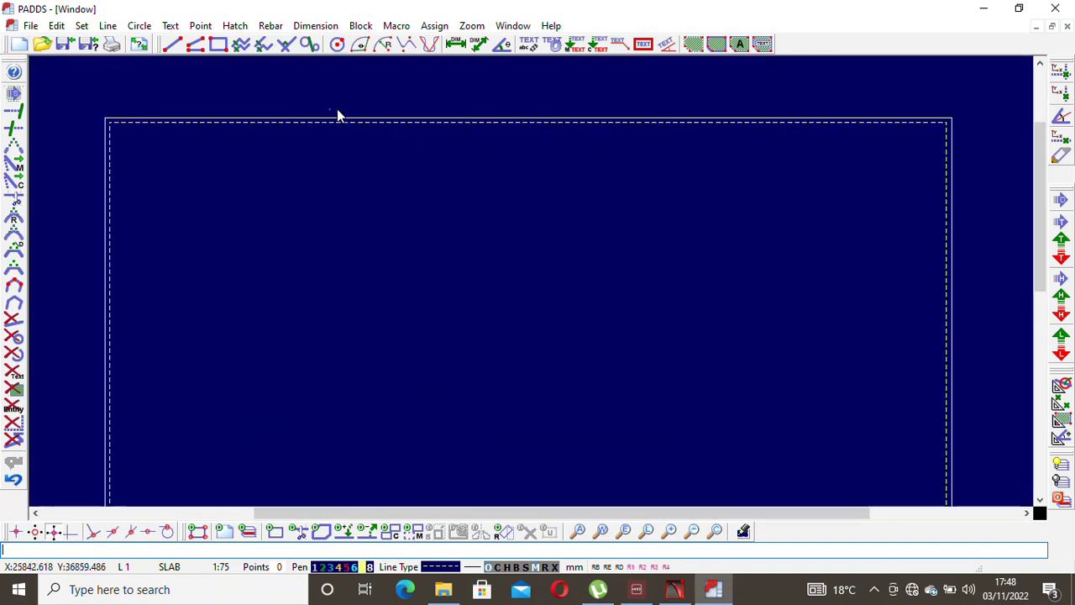
pyautogui.scroll(-1, 567, 172)
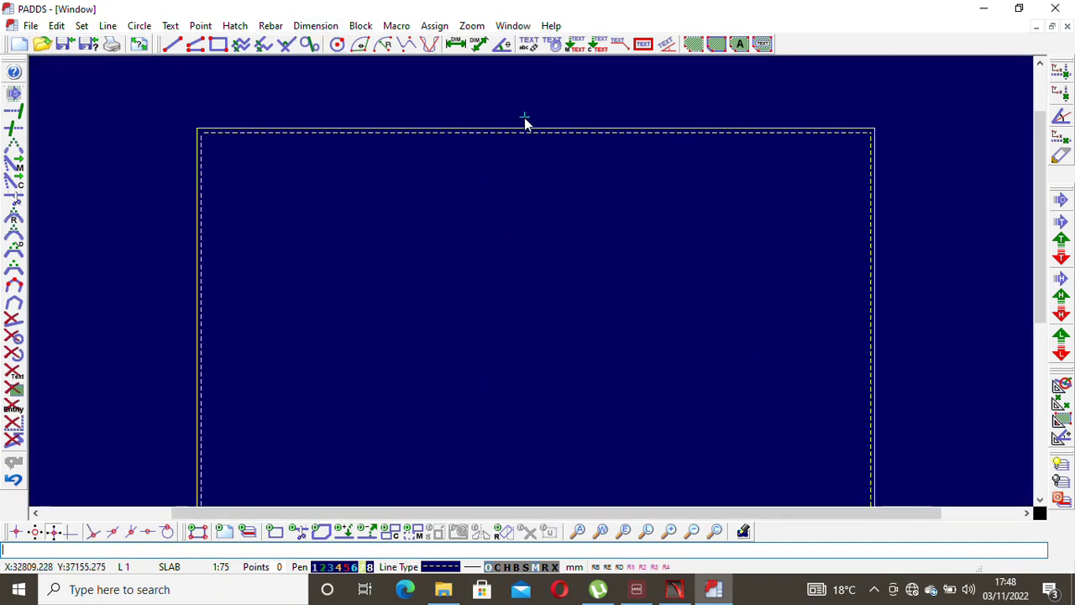
pyautogui.scroll(1, 461, 142)
pyautogui.scroll(-2, 460, 136)
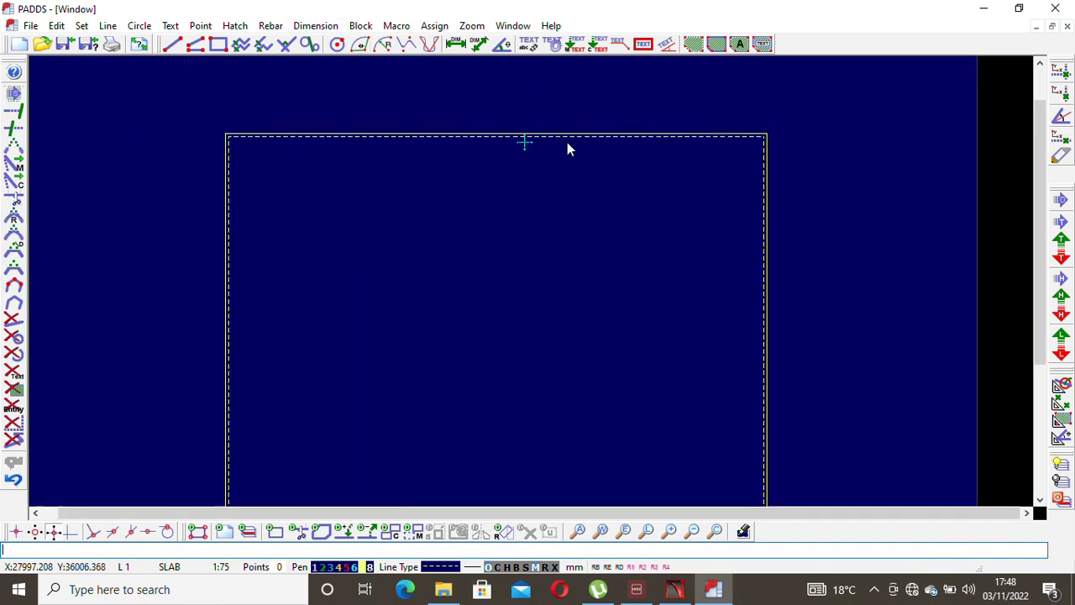
# Place a horizontal construction line through the outer box's upper-right corner.
pyautogui.scroll(2, 744, 130)
pyautogui.scroll(1, 743, 129)
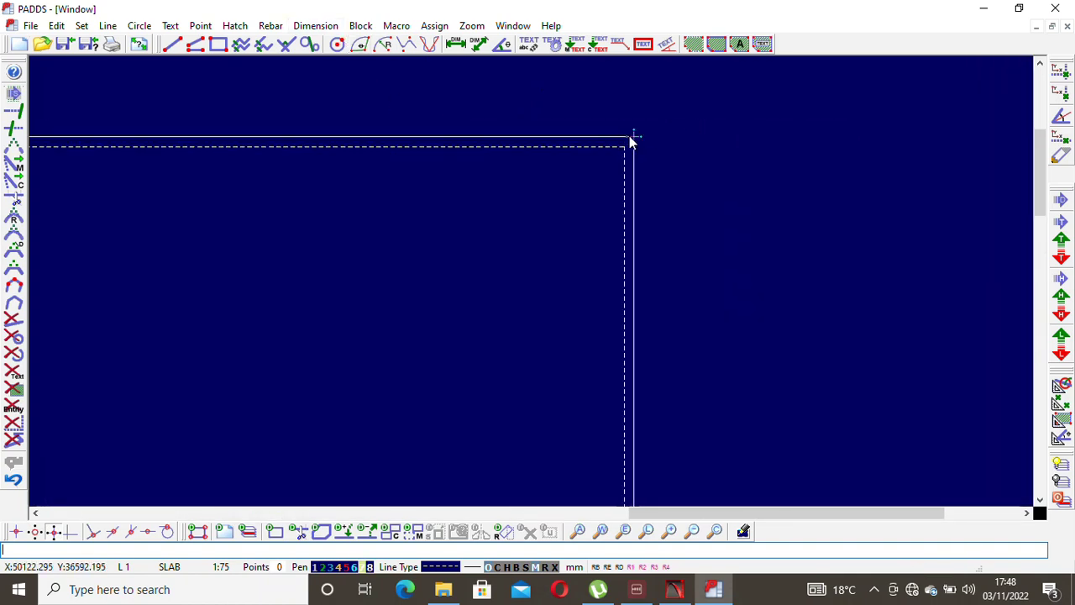
pyautogui.click(630, 136)
pyautogui.click(106, 25)
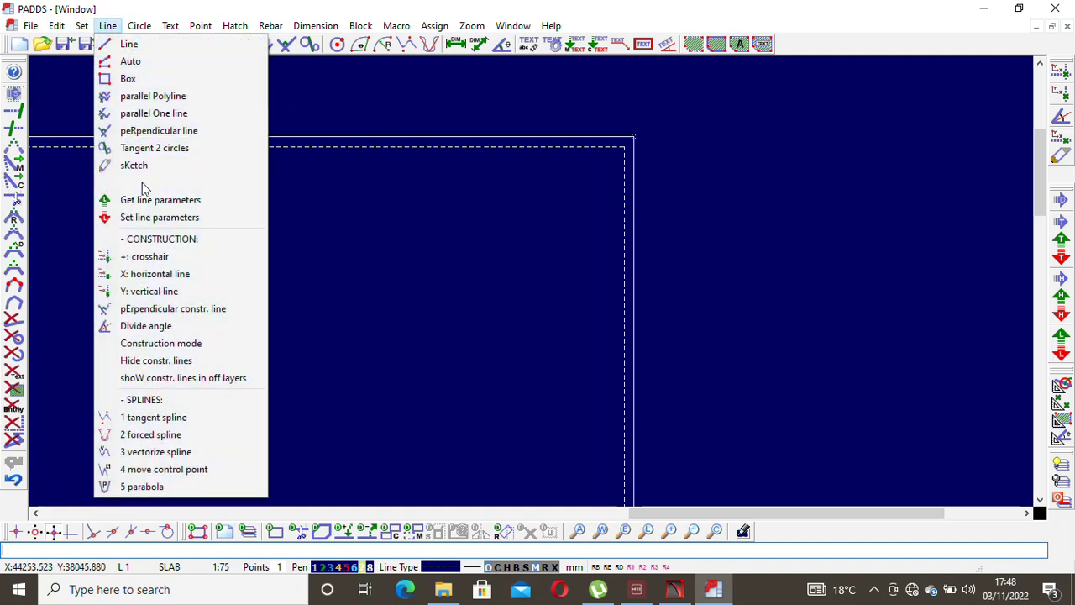
pyautogui.click(191, 276)
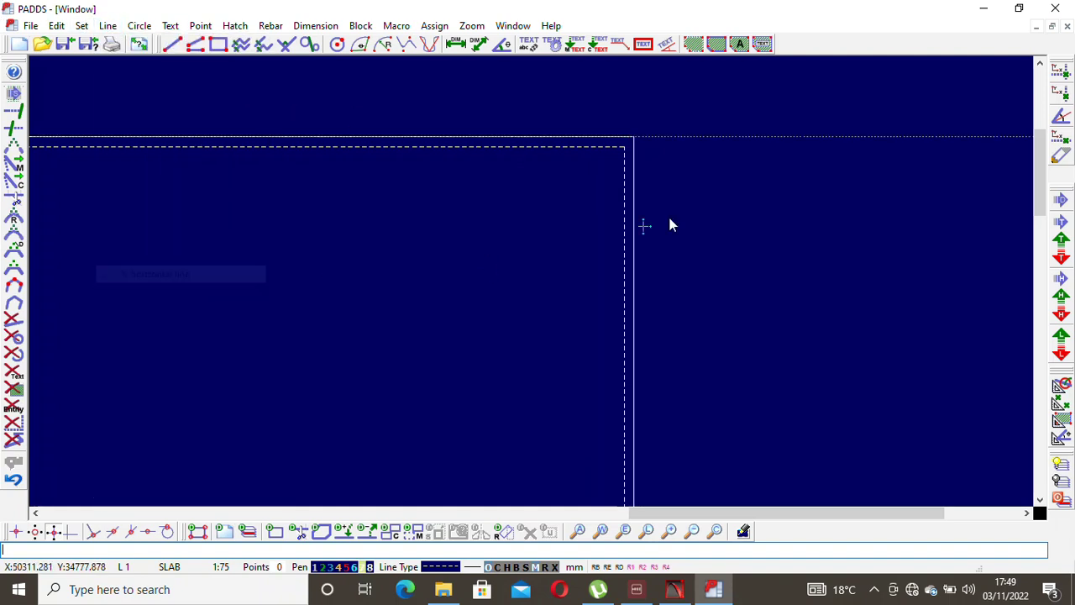
# Offset the horizontal construction line 750 mm downward into the slab.
pyautogui.click(774, 147)
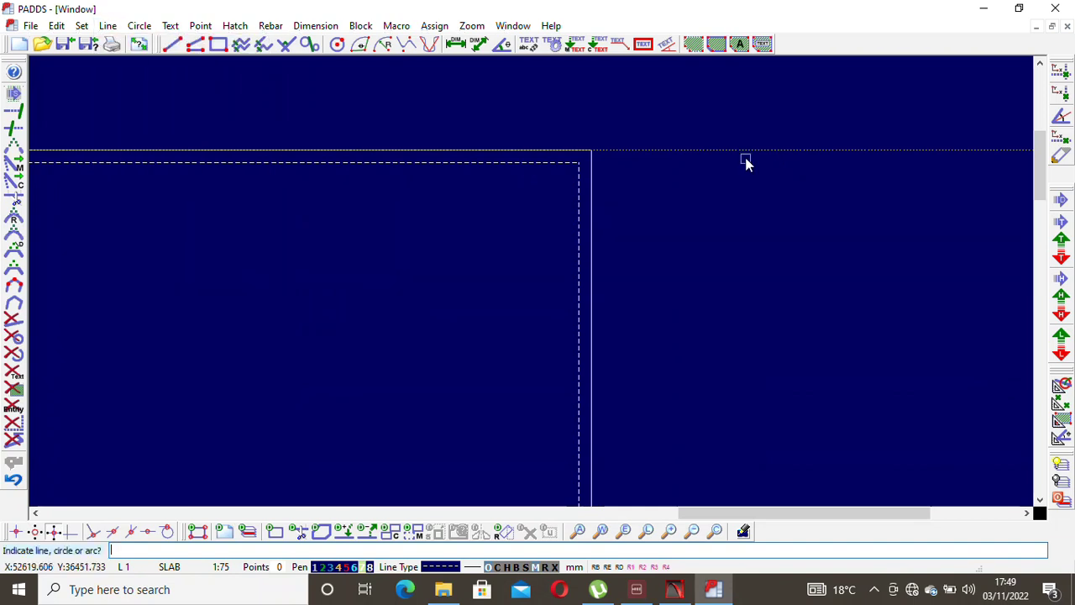
pyautogui.click(750, 151)
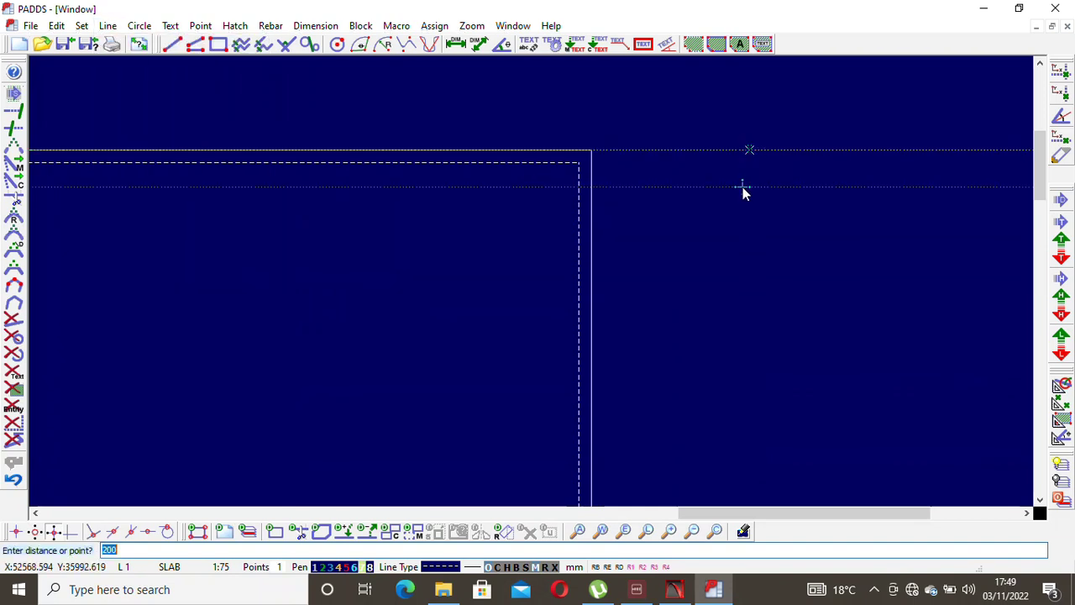
pyautogui.write('5')
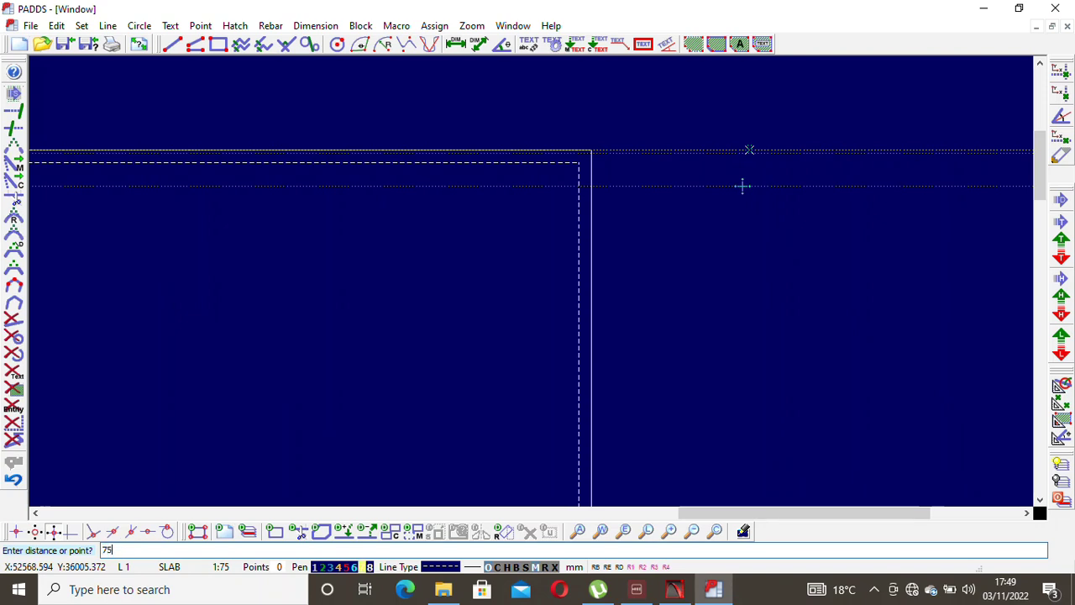
pyautogui.write('0')
pyautogui.press('Return')
pyautogui.rightClick(744, 188)
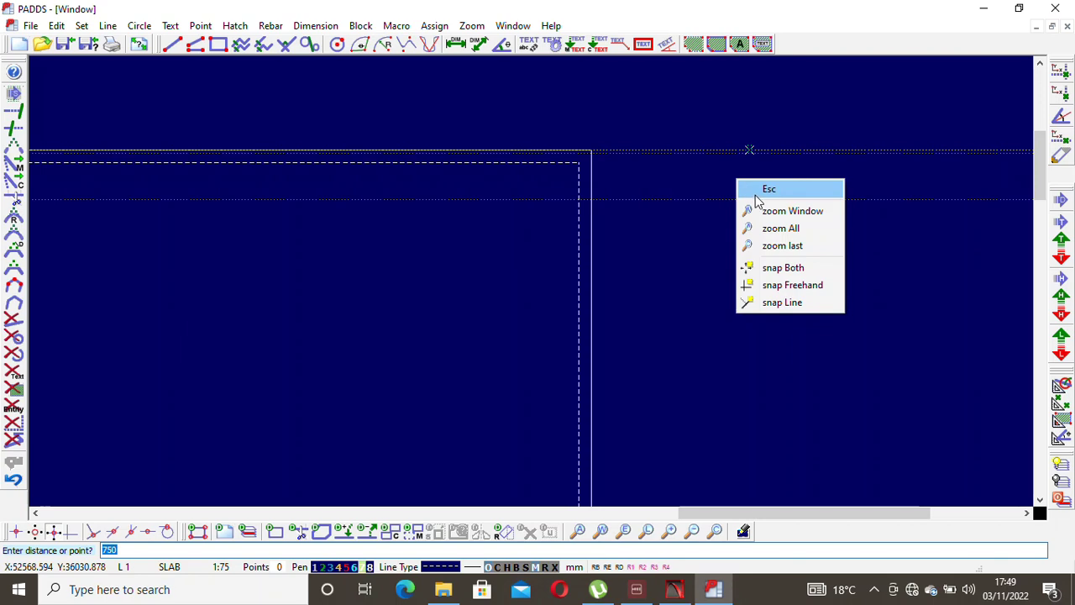
pyautogui.click(759, 190)
pyautogui.scroll(-2, 758, 187)
pyautogui.scroll(-1, 520, 167)
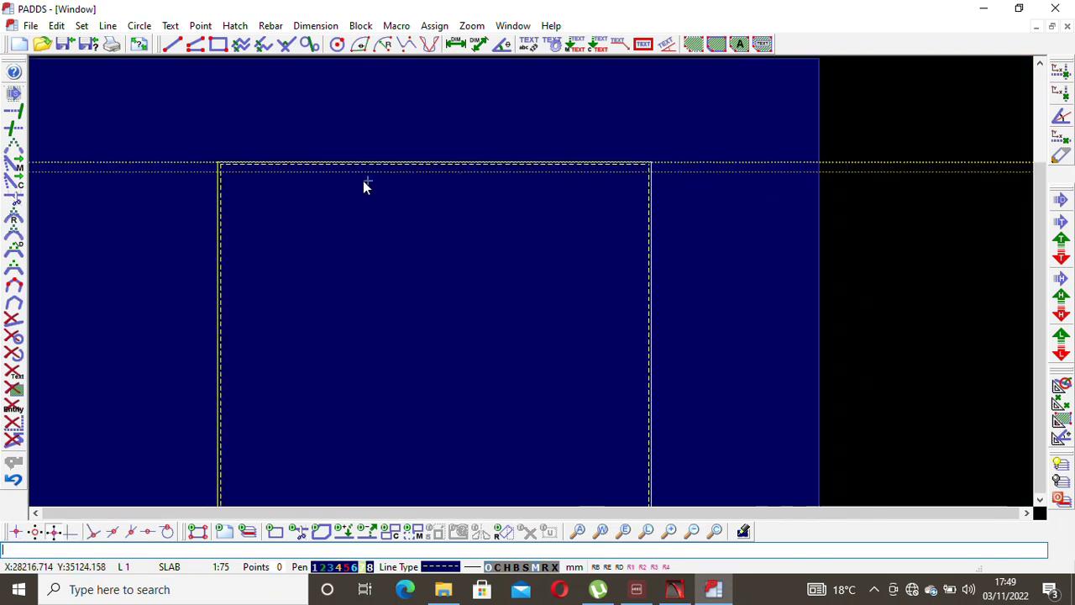
# Place a vertical construction line through the slab, slightly left of its middle.
pyautogui.scroll(-2, 363, 185)
pyautogui.hotkey('alt', 'l')
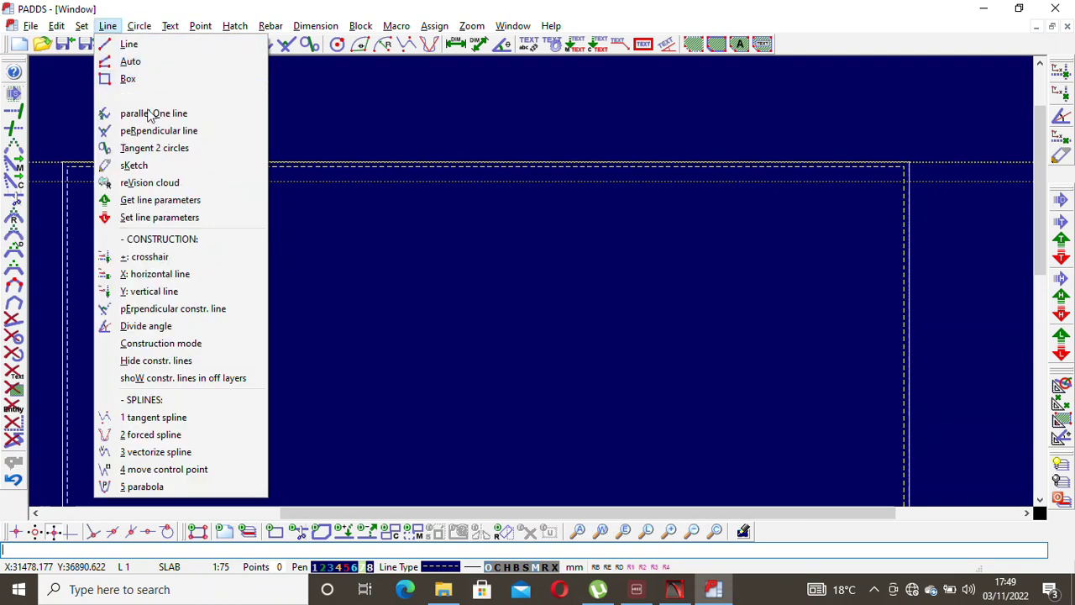
pyautogui.click(179, 291)
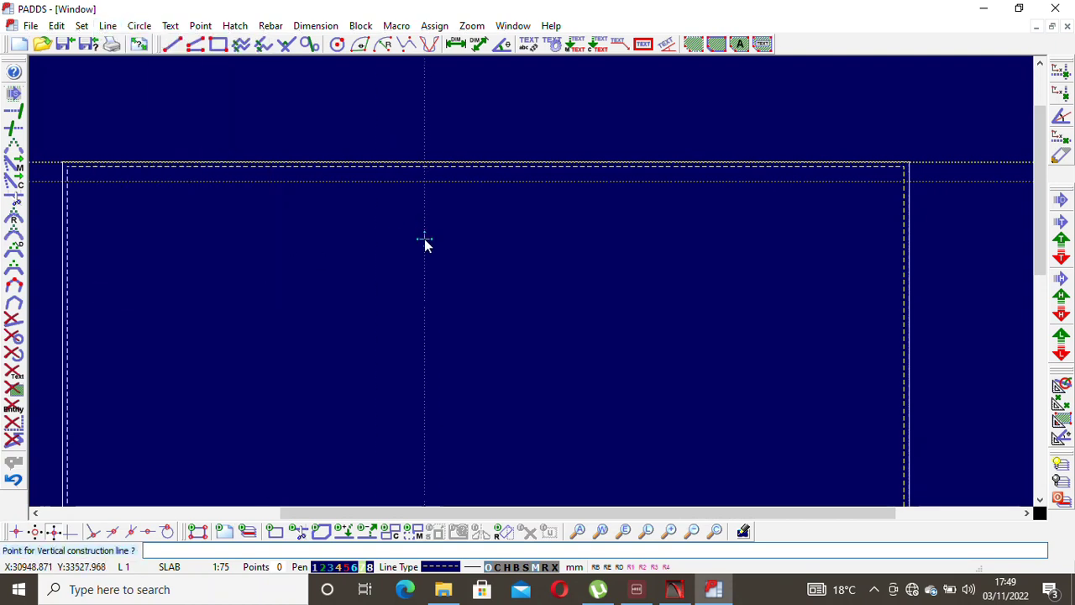
pyautogui.click(424, 238)
# Offset the vertical construction line 100 mm to the left.
pyautogui.rightClick(458, 212)
pyautogui.click(485, 235)
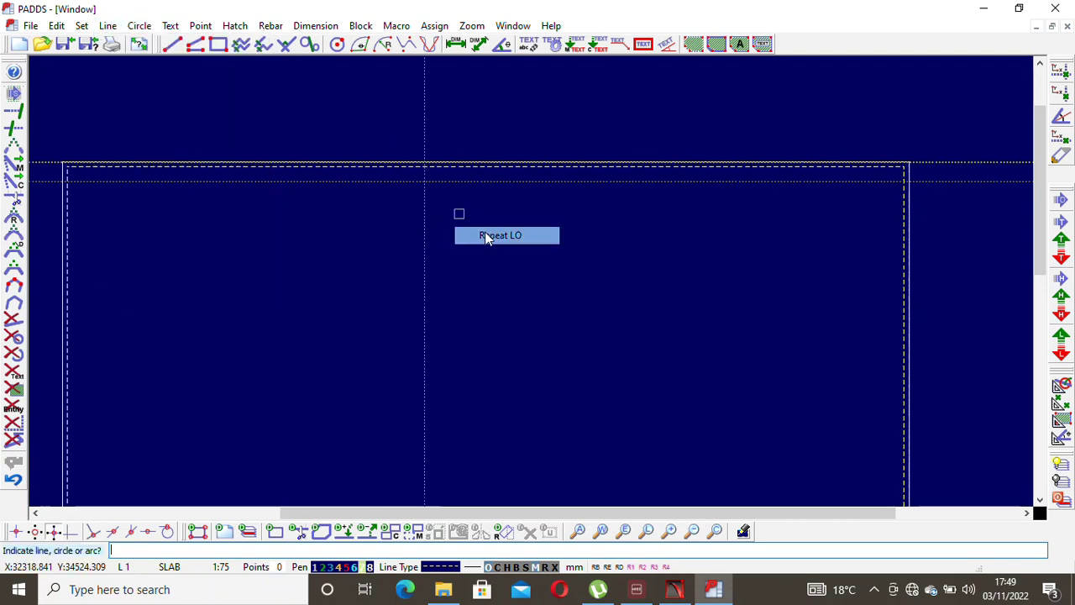
pyautogui.click(424, 250)
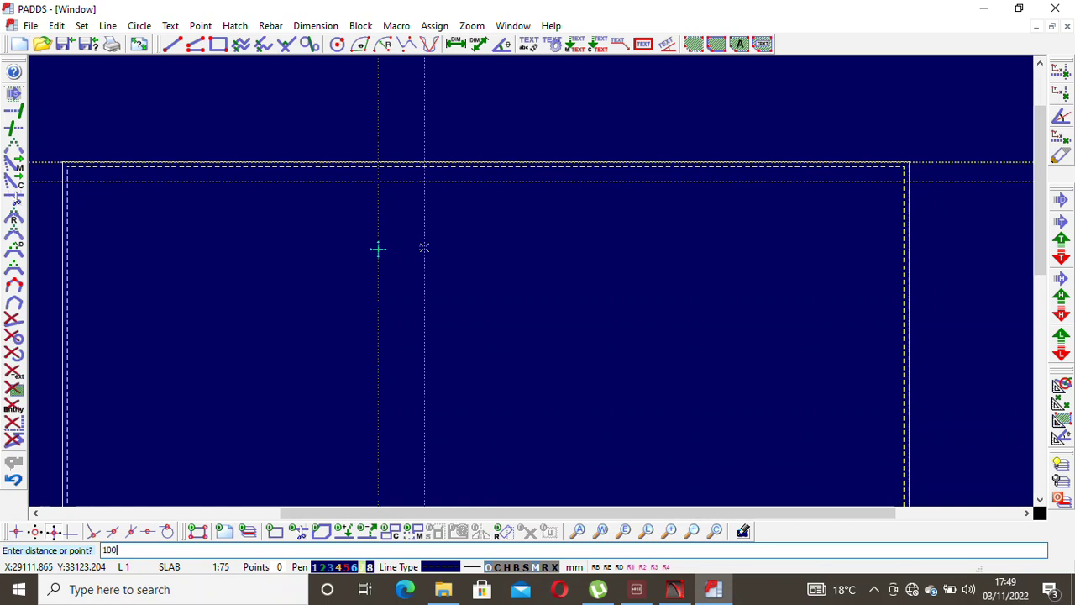
pyautogui.rightClick(383, 248)
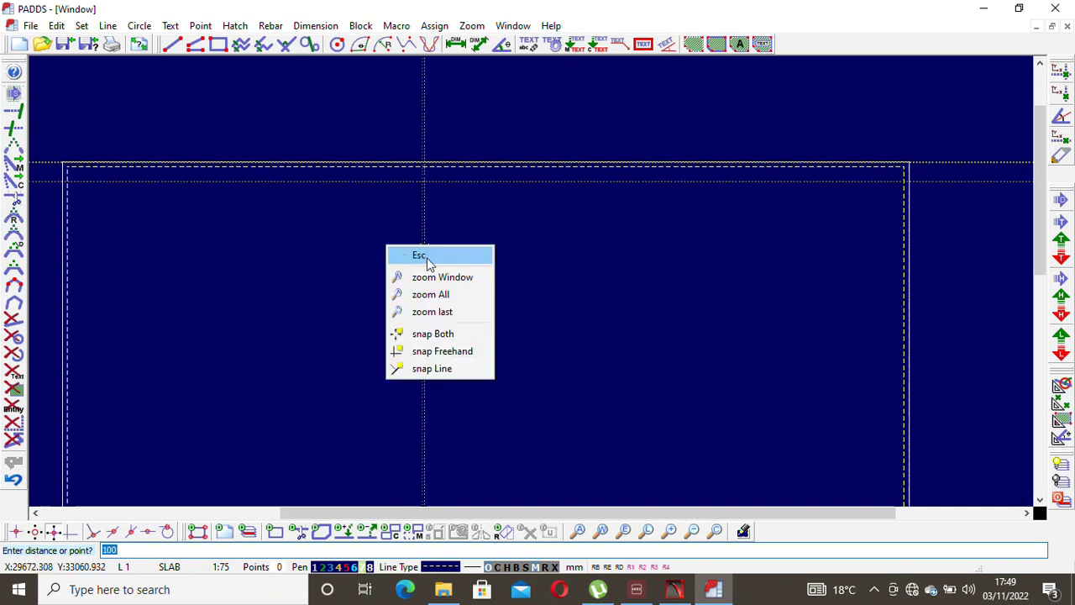
pyautogui.click(425, 254)
# Place a horizontal construction line through the outer box's lower-right corner.
pyautogui.scroll(-1, 477, 177)
pyautogui.scroll(5, 434, 294)
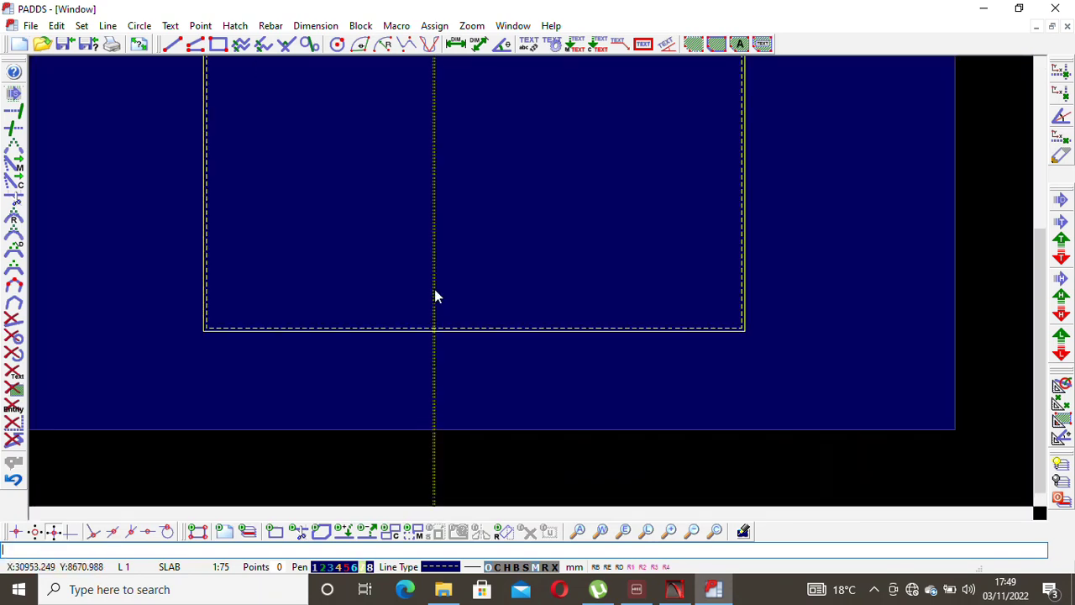
pyautogui.scroll(-1, 340, 276)
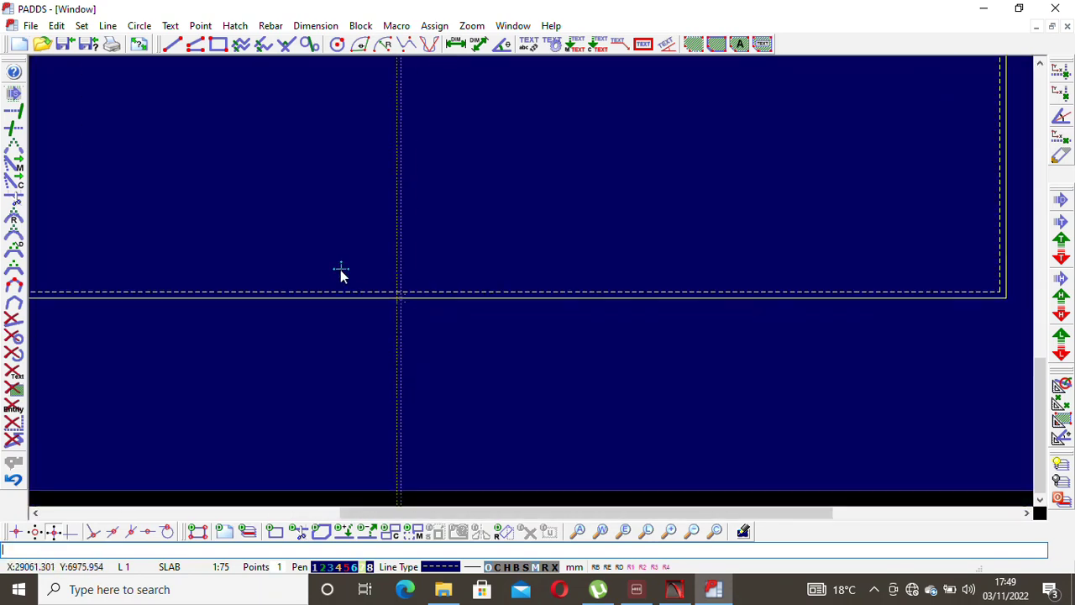
pyautogui.scroll(1, 358, 274)
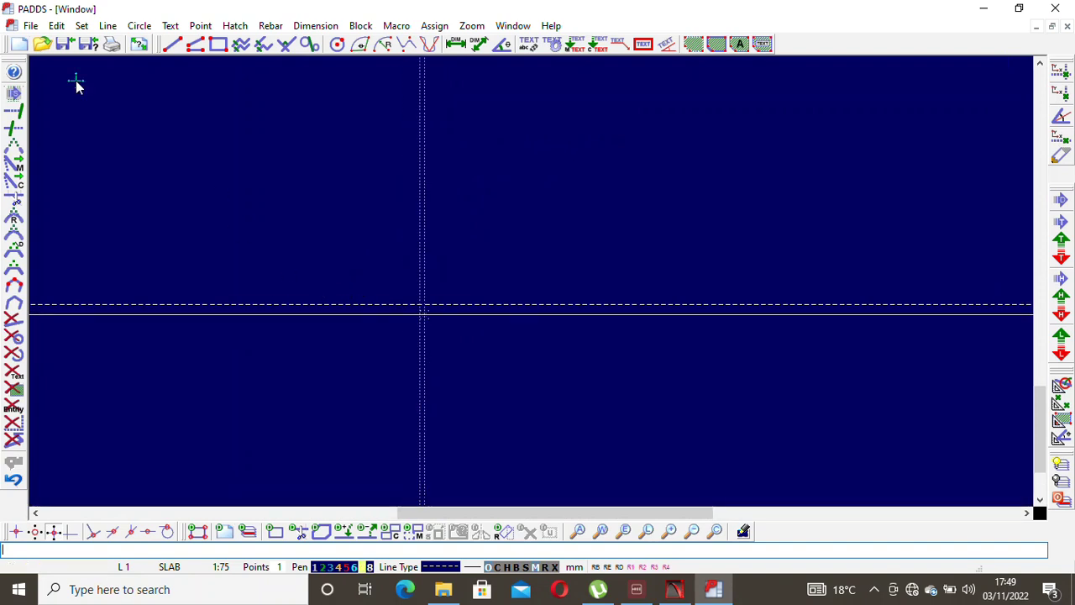
pyautogui.click(107, 25)
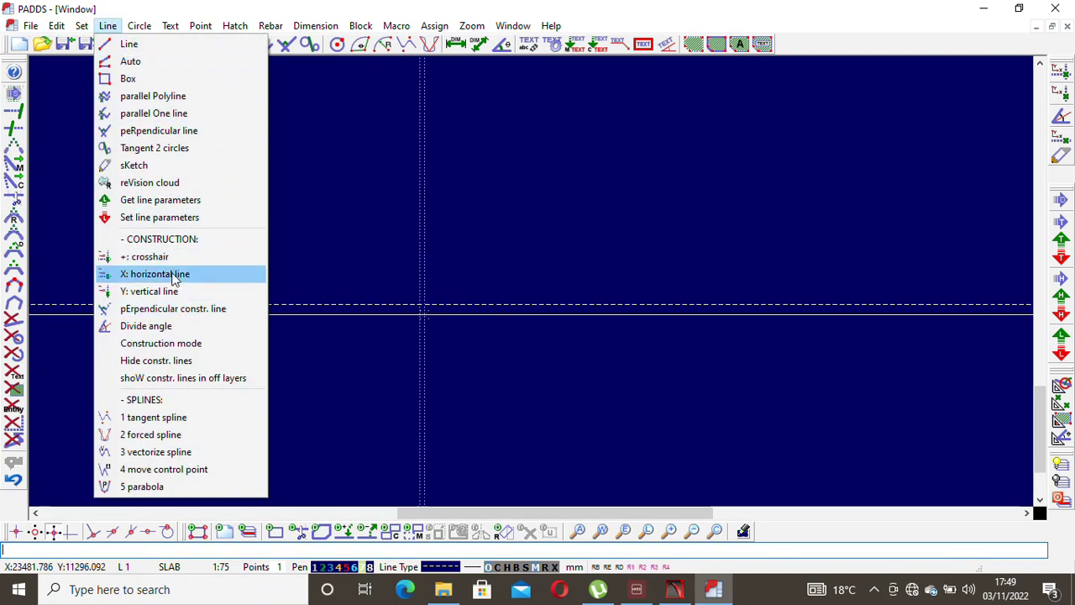
pyautogui.click(172, 274)
pyautogui.scroll(-4, 172, 274)
pyautogui.scroll(2, 775, 277)
pyautogui.rightClick(769, 223)
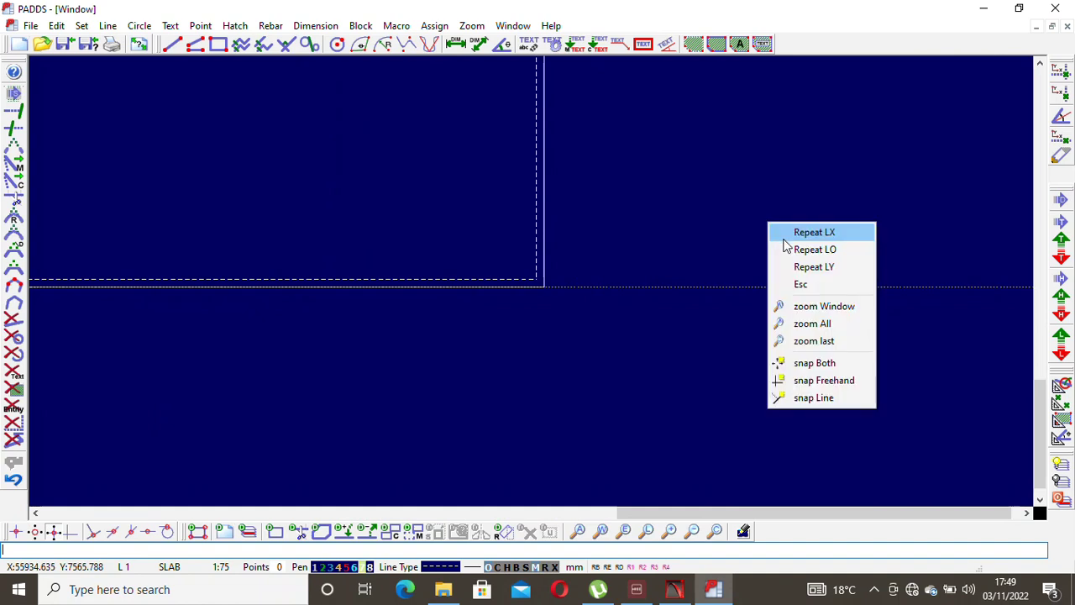
pyautogui.click(780, 248)
pyautogui.click(722, 252)
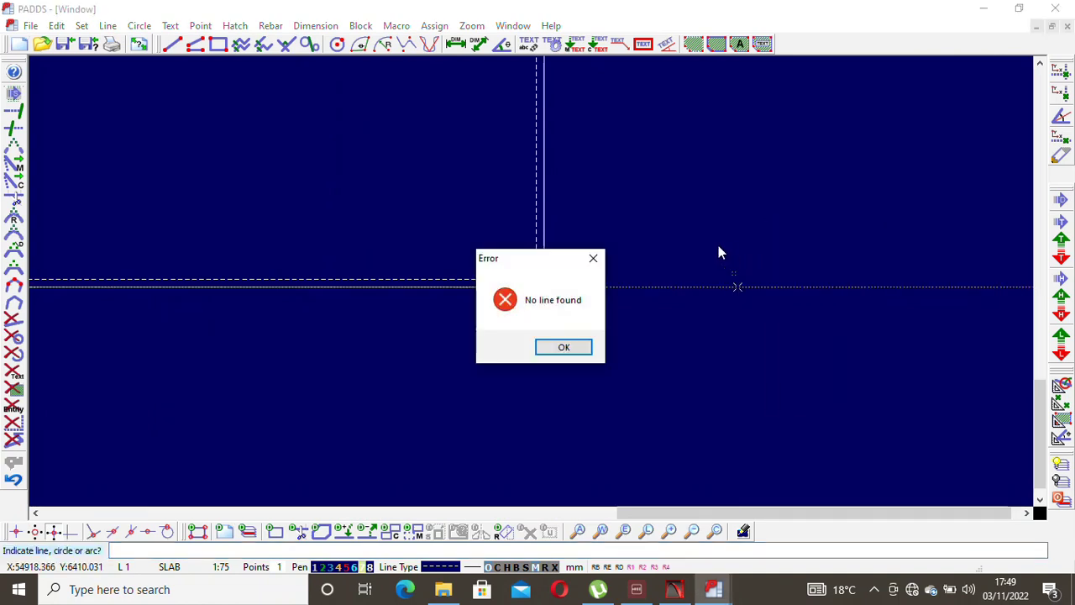
pyautogui.click(593, 257)
# Offset the lower horizontal construction line 750 mm upward into the slab.
pyautogui.rightClick(634, 230)
pyautogui.click(640, 238)
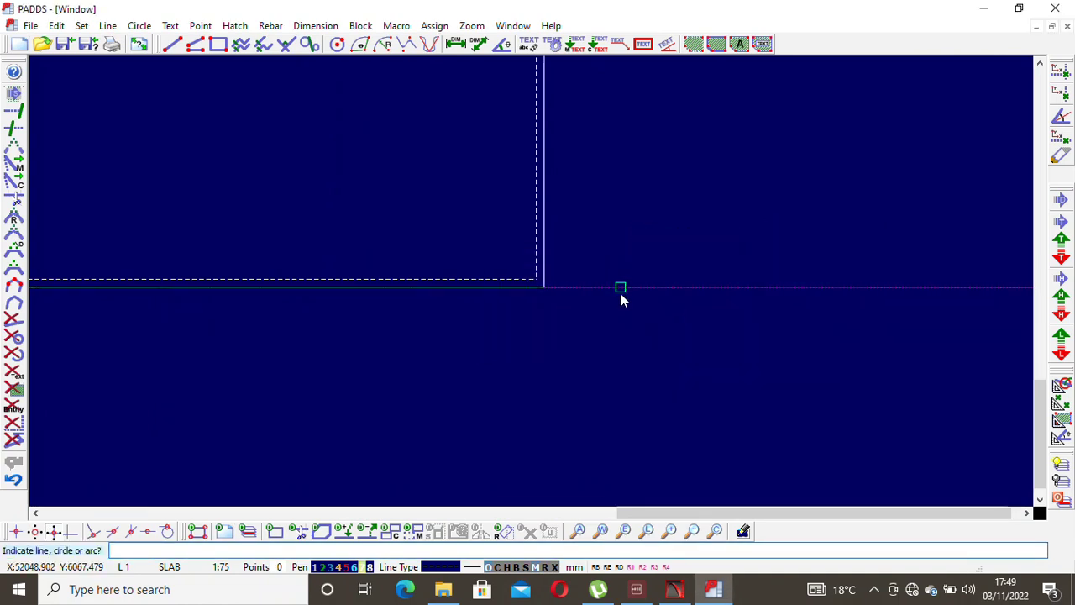
pyautogui.click(619, 287)
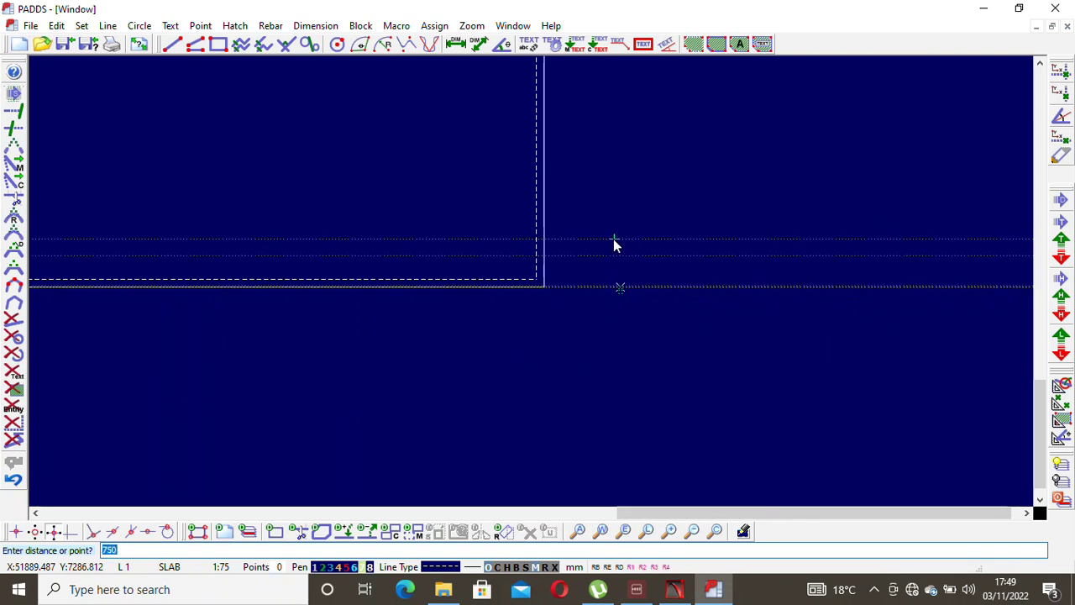
pyautogui.rightClick(613, 239)
pyautogui.click(623, 241)
# Examine the construction lines along the slab's lower and upper edges and the vertical pair through it.
pyautogui.scroll(-3, 631, 241)
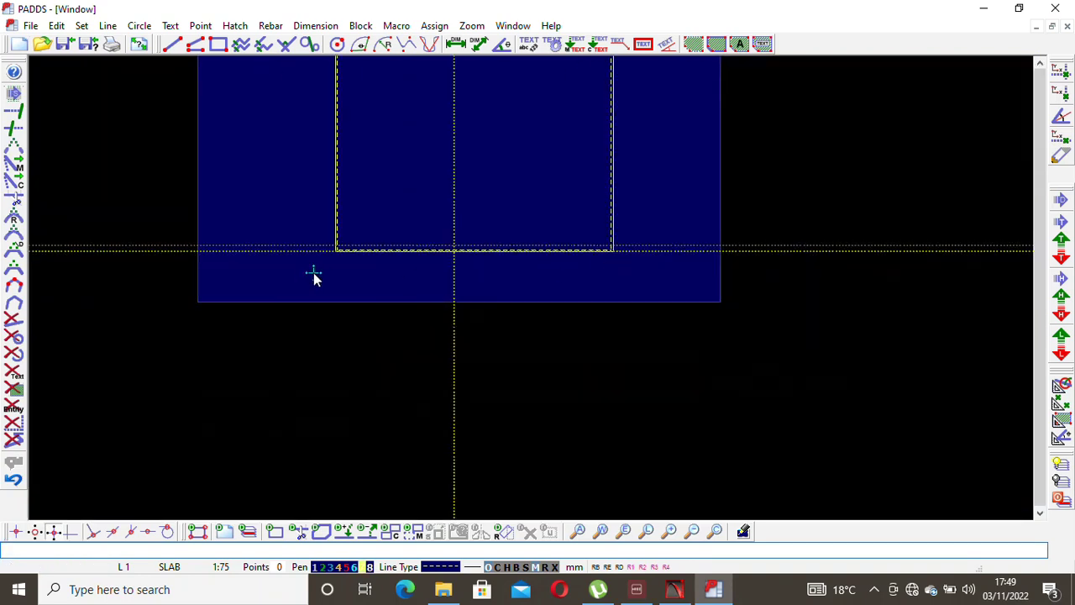
pyautogui.scroll(5, 485, 264)
pyautogui.scroll(-4, 612, 431)
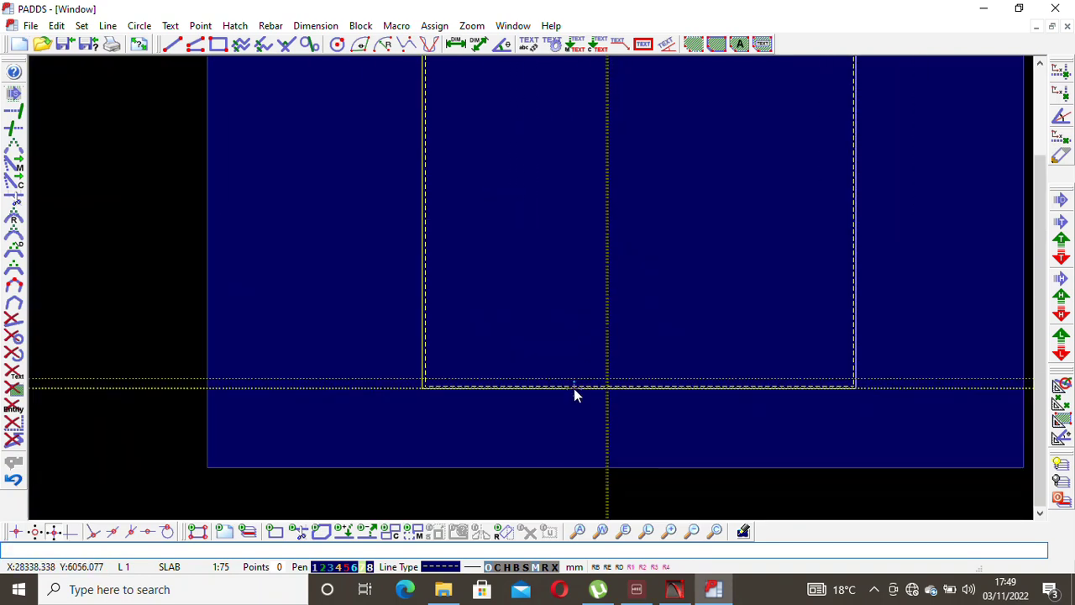
pyautogui.scroll(-4, 574, 388)
pyautogui.scroll(5, 629, 283)
pyautogui.scroll(-2, 497, 108)
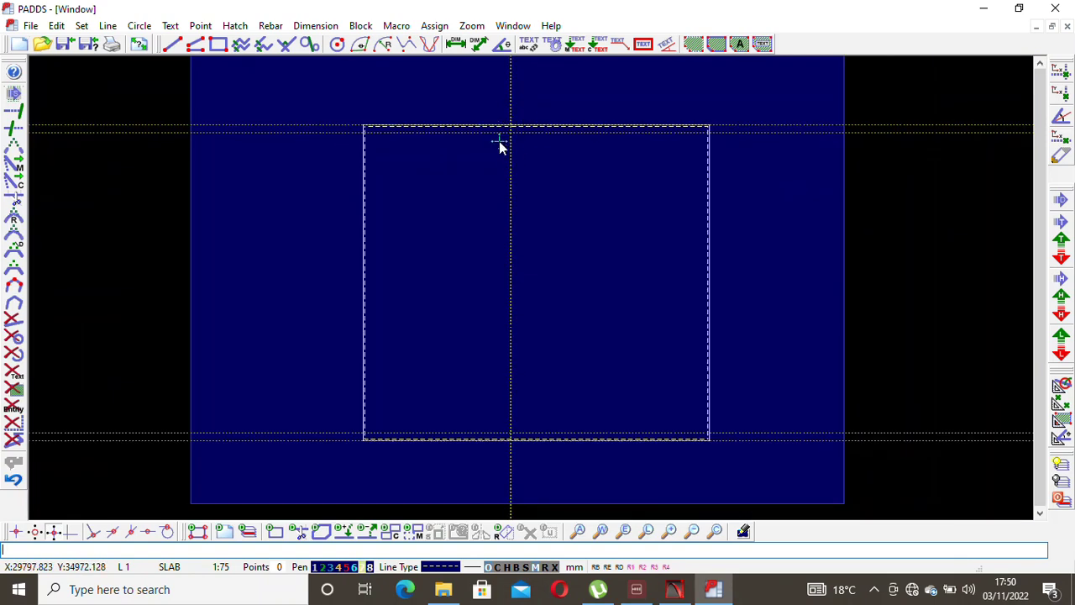
pyautogui.scroll(-1, 501, 138)
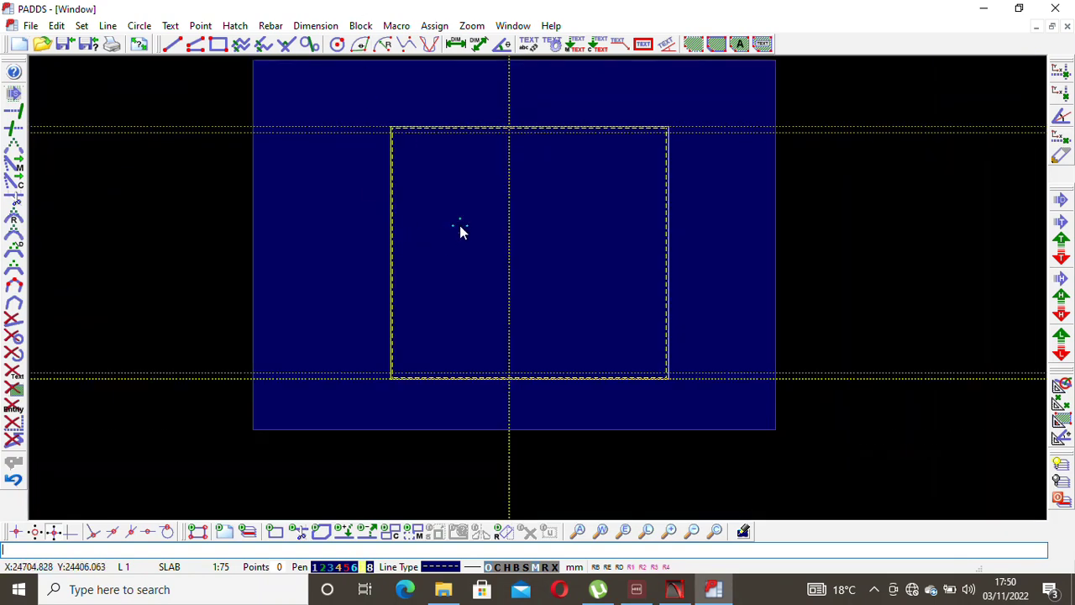
pyautogui.scroll(1, 535, 93)
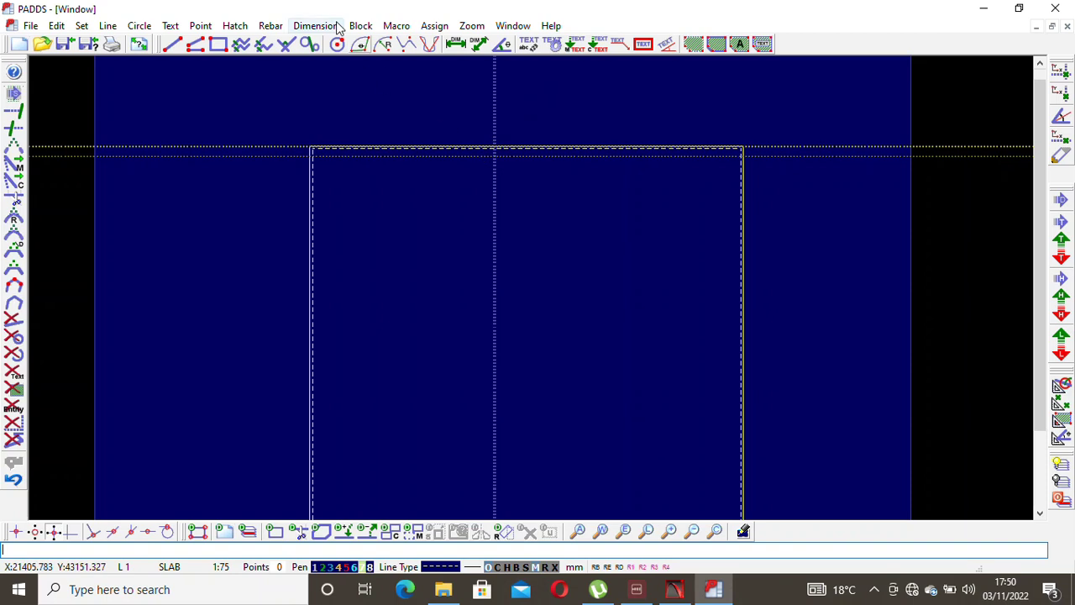
# Open the rebar shape codes and review the shapes offered under SANS 282 - 2004, BS 4466 - 1989, BS 8666 - 2005 and Shape code - 99.
pyautogui.click(276, 24)
pyautogui.click(321, 38)
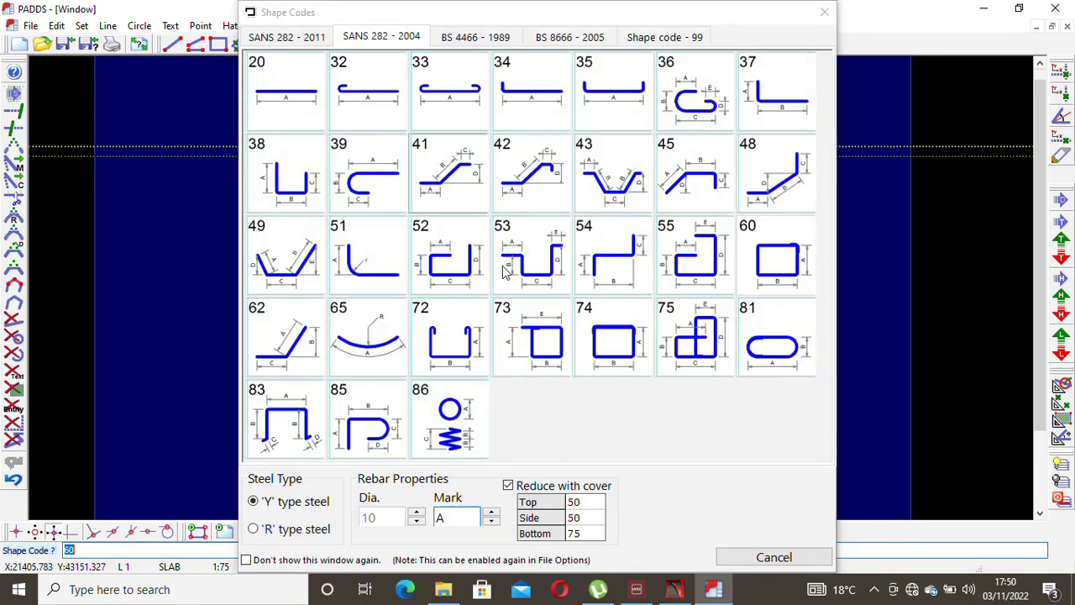
pyautogui.click(298, 43)
pyautogui.click(388, 38)
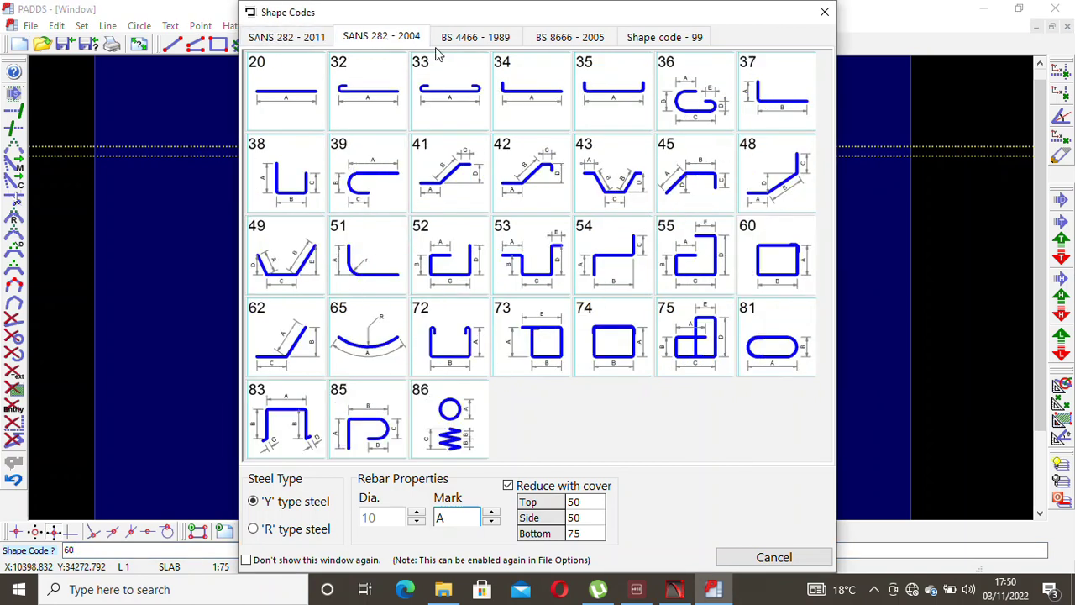
pyautogui.click(481, 42)
pyautogui.click(588, 37)
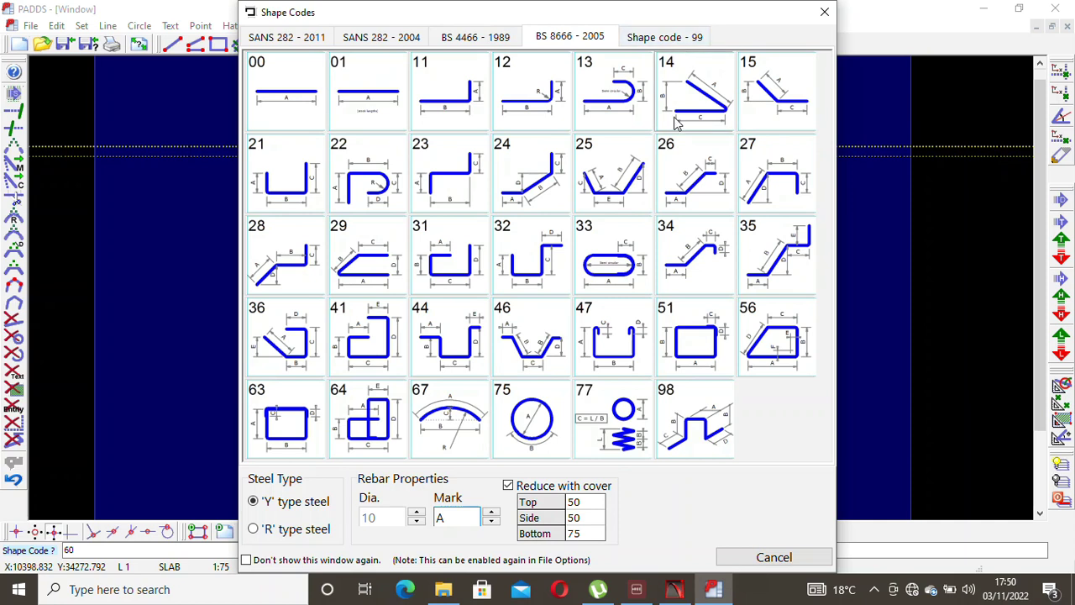
pyautogui.click(670, 38)
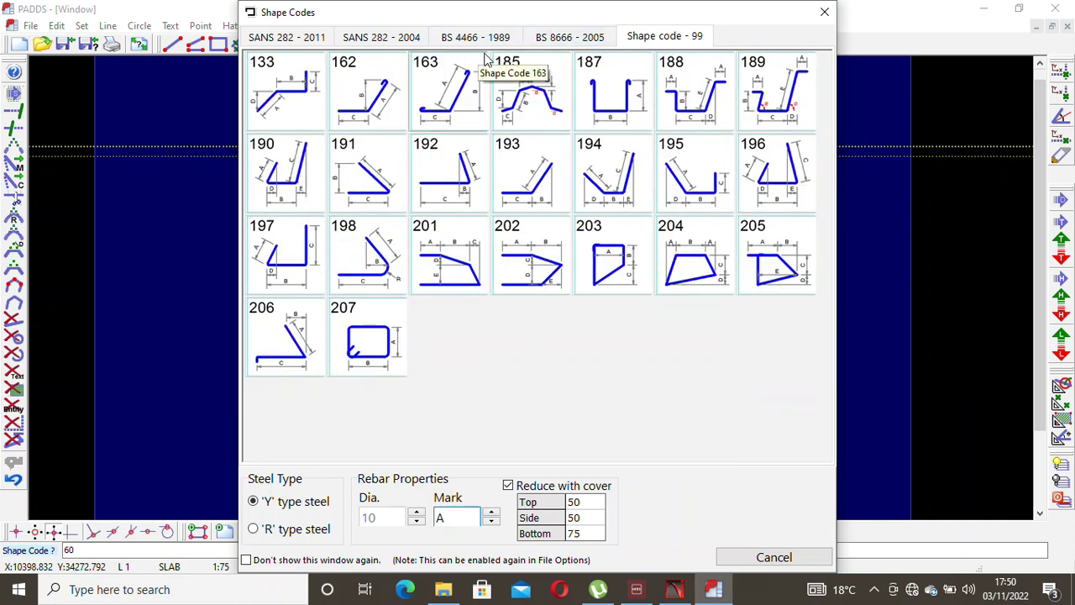
pyautogui.click(570, 41)
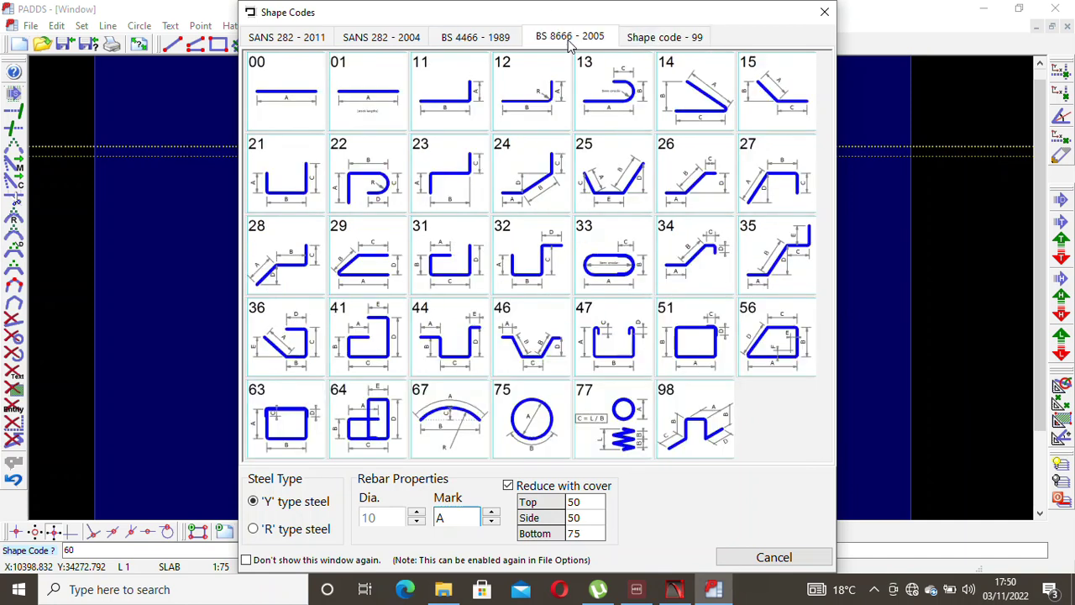
pyautogui.click(478, 42)
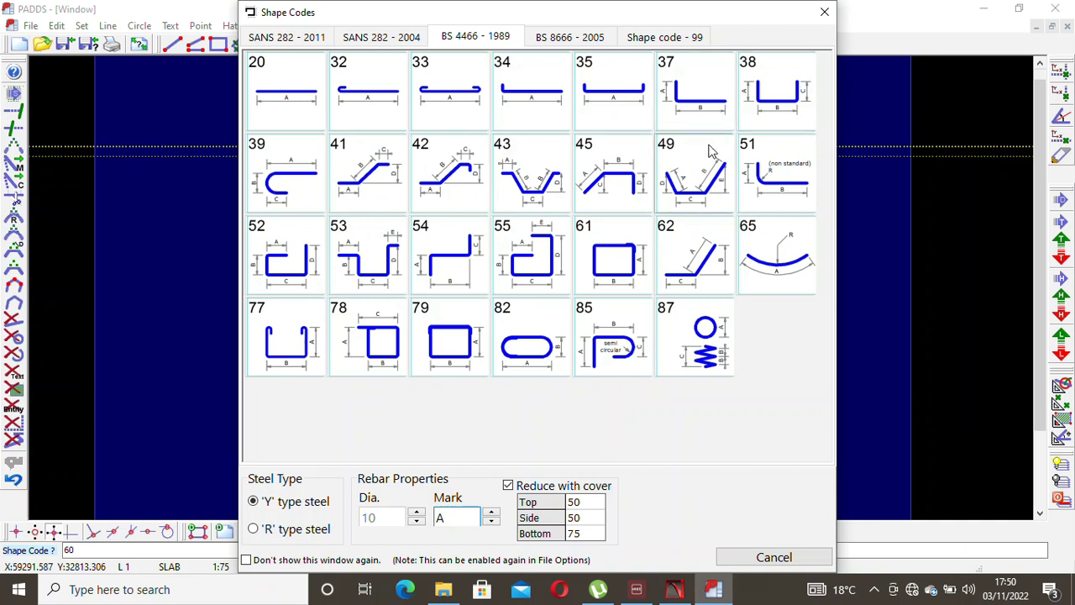
pyautogui.click(777, 111)
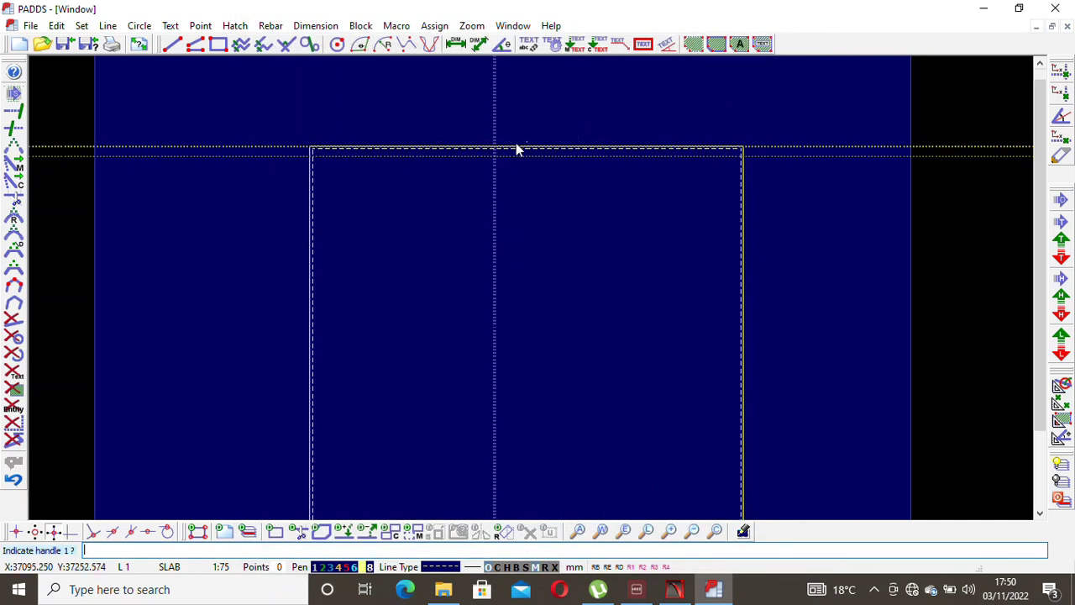
pyautogui.scroll(1, 514, 146)
pyautogui.rightClick(563, 91)
pyautogui.click(573, 97)
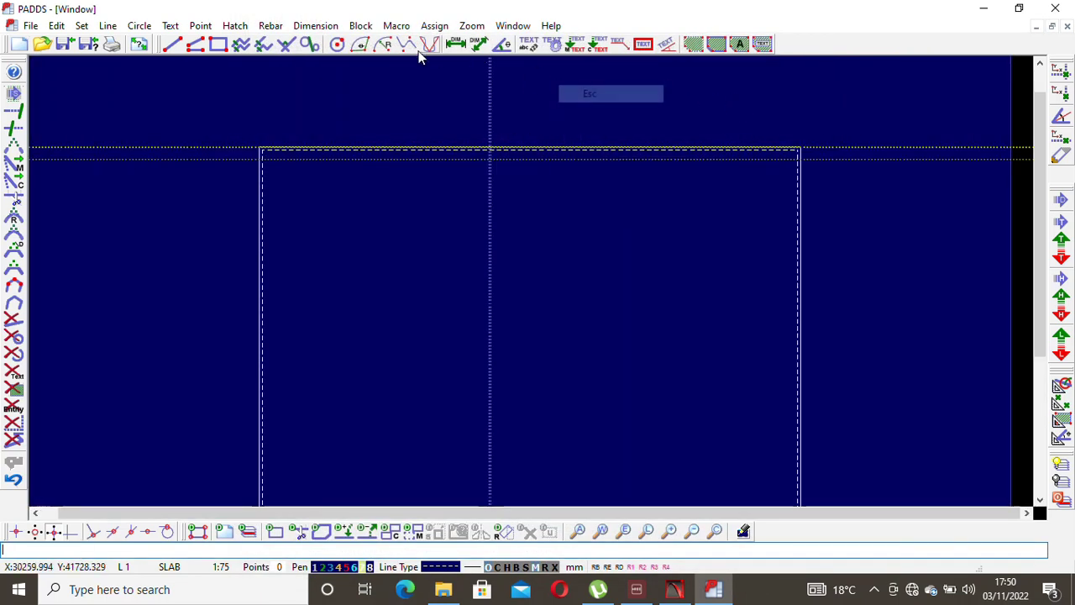
pyautogui.click(271, 26)
pyautogui.click(309, 32)
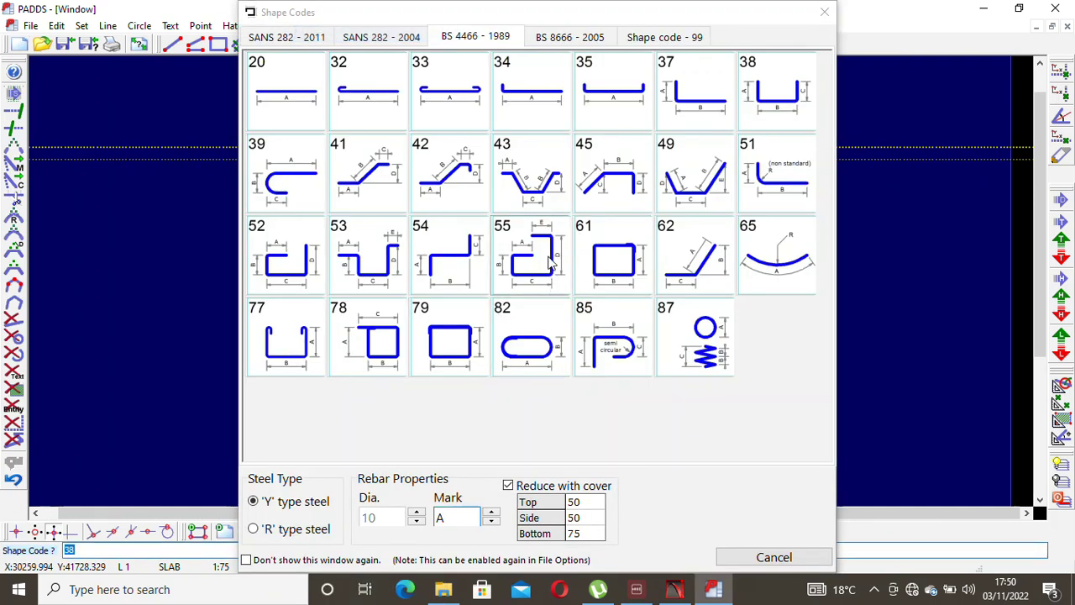
pyautogui.click(529, 258)
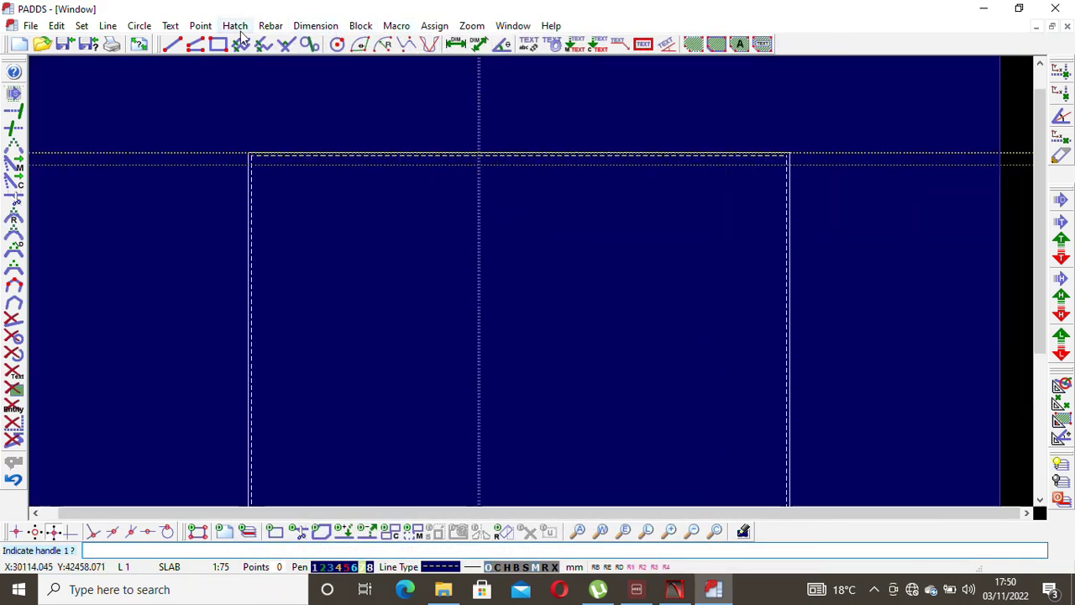
pyautogui.click(271, 25)
pyautogui.click(322, 35)
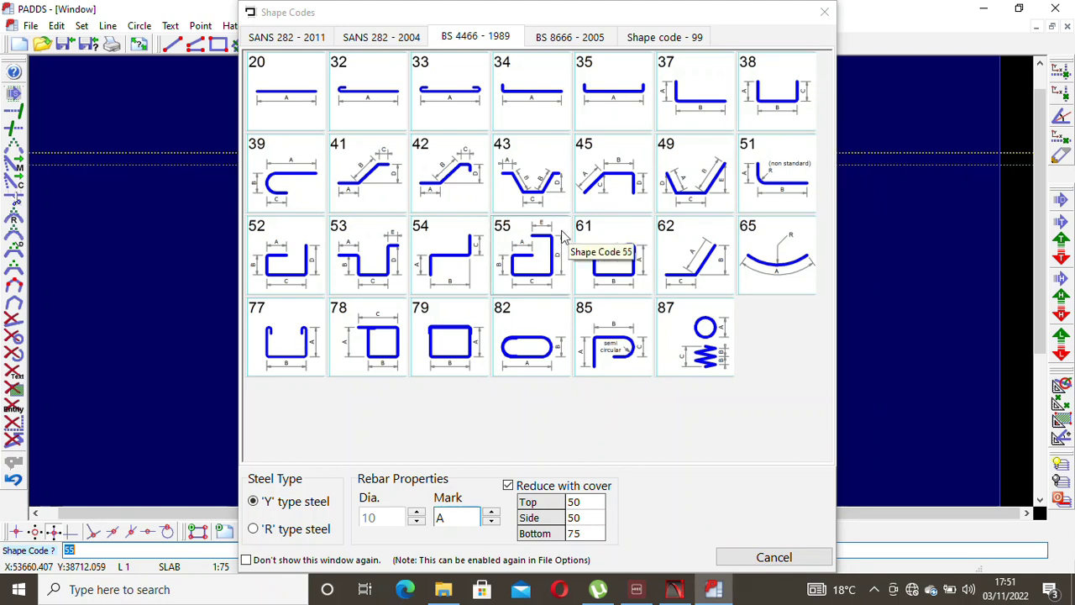
pyautogui.click(538, 263)
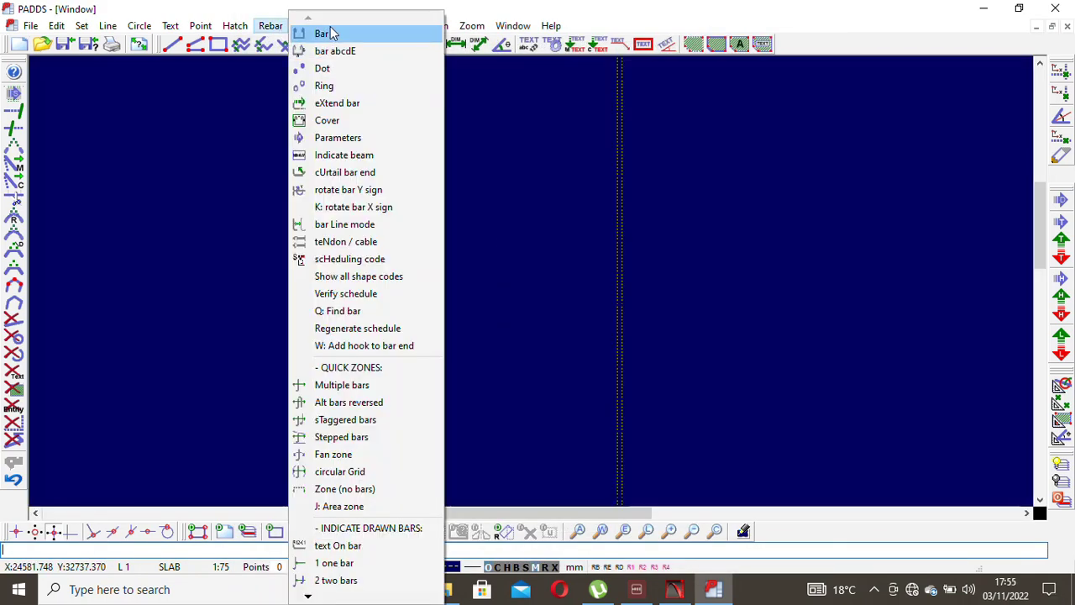
# Start a new rebar and set its diameter to 16 and its bar mark to 01.
pyautogui.click(329, 37)
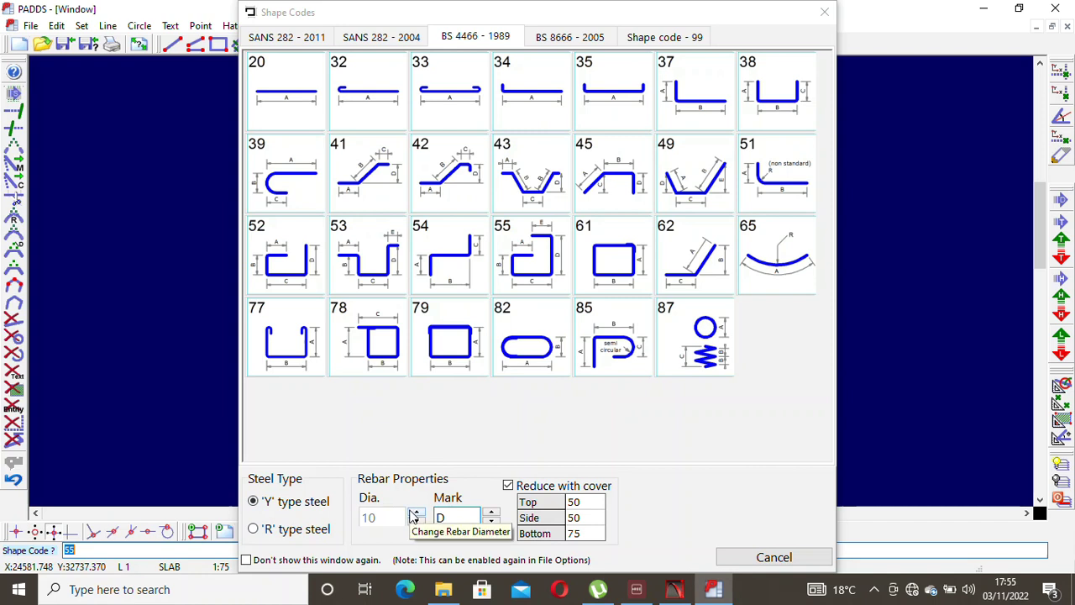
pyautogui.click(415, 513)
pyautogui.click(417, 514)
pyautogui.click(417, 514)
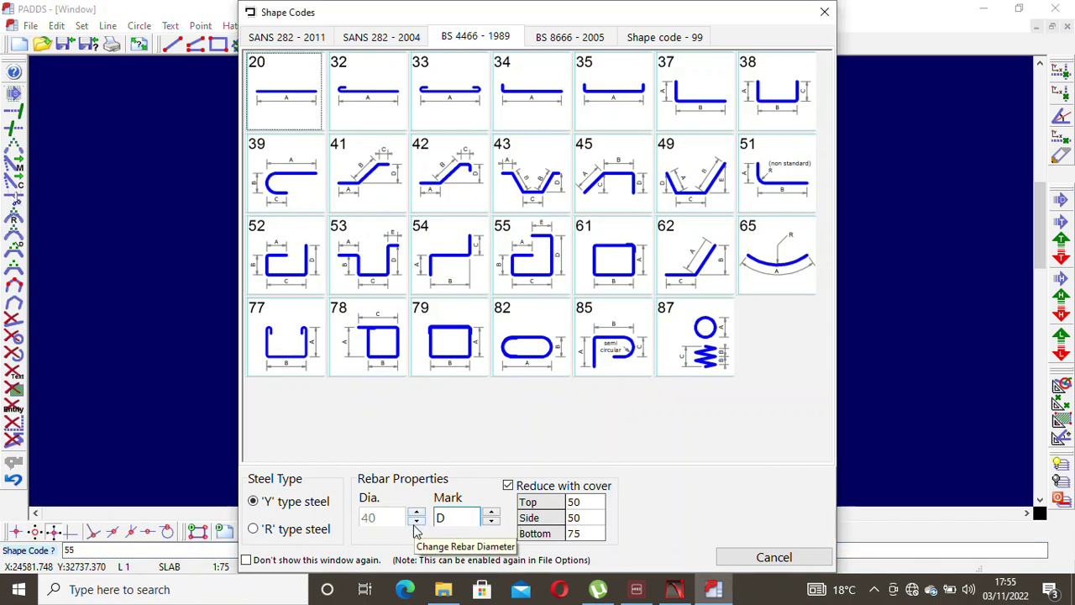
pyautogui.click(415, 521)
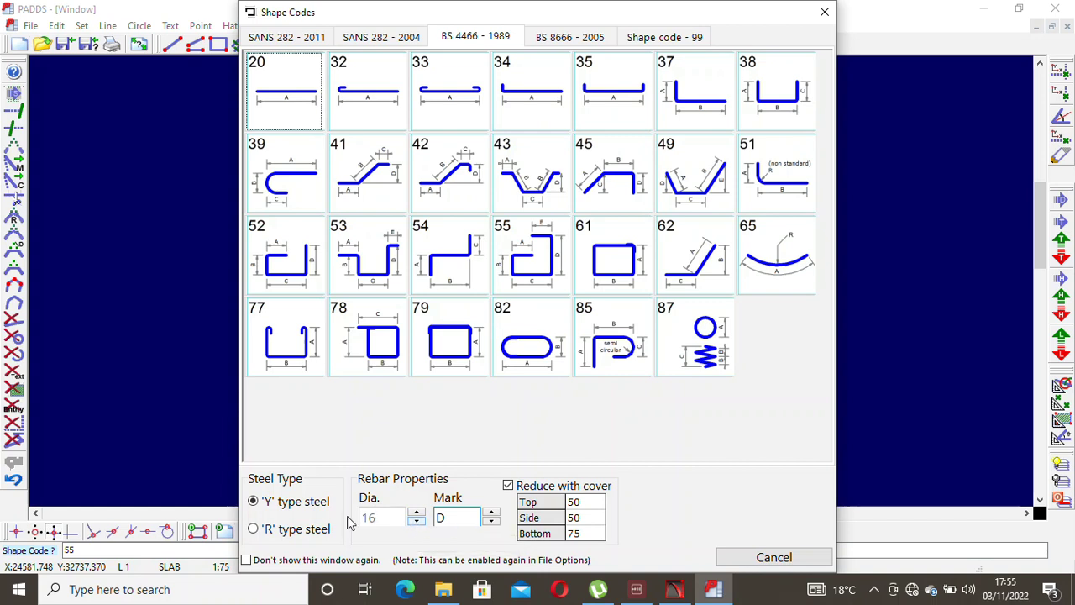
pyautogui.click(454, 517)
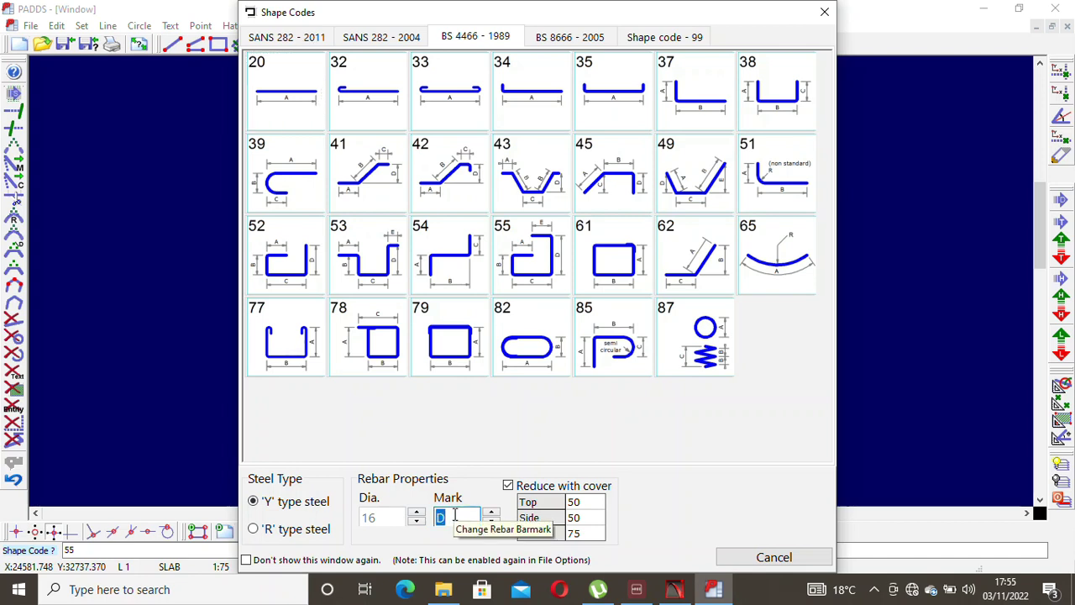
pyautogui.write('01')
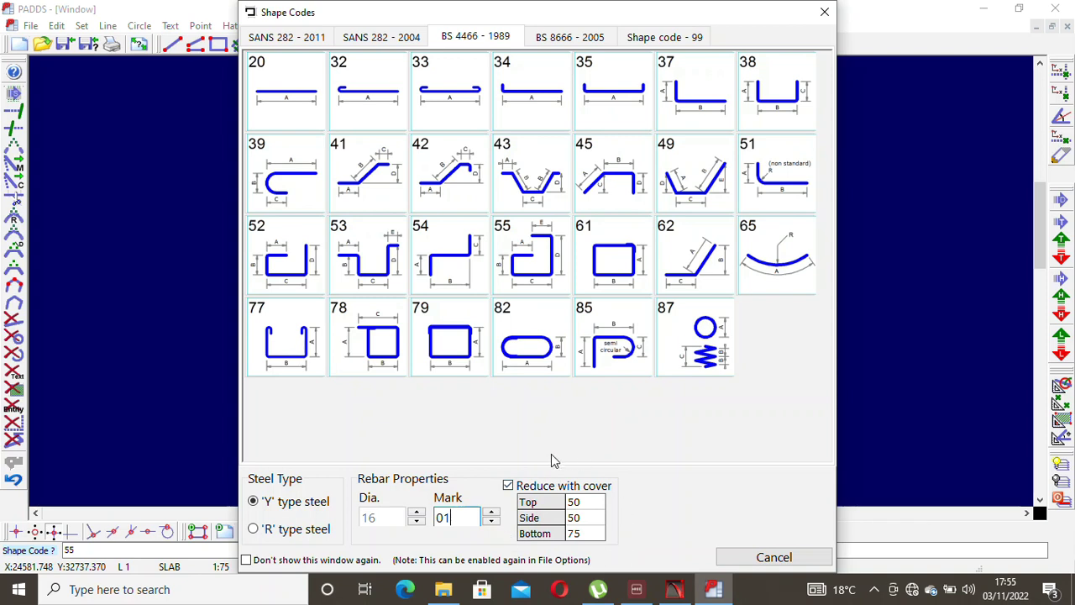
# Turn off reducing the bar with cover and choose BS 4466 shape code 55 for it.
pyautogui.click(507, 486)
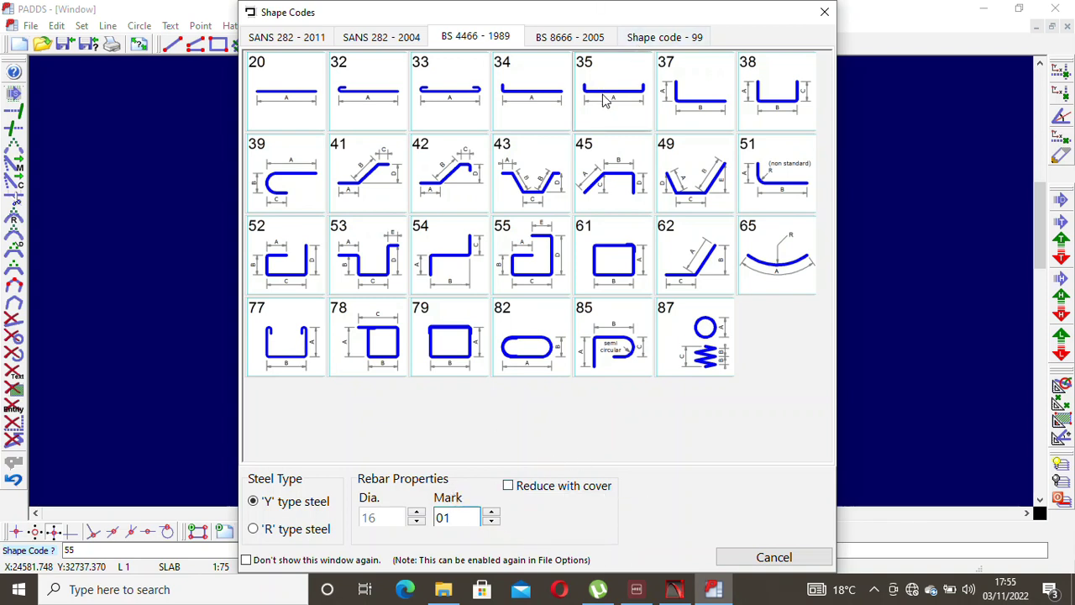
pyautogui.click(541, 280)
pyautogui.scroll(-4, 515, 185)
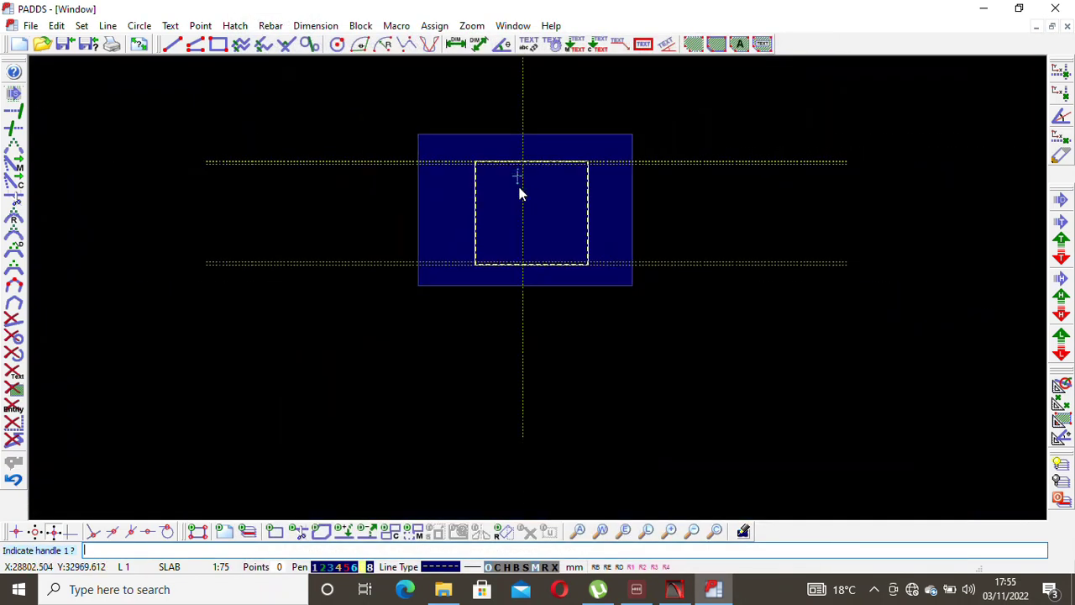
# Place the bar's long leg on the inner vertical construction line, from the slab's lower edge to its upper edge.
pyautogui.scroll(2, 516, 252)
pyautogui.scroll(5, 515, 301)
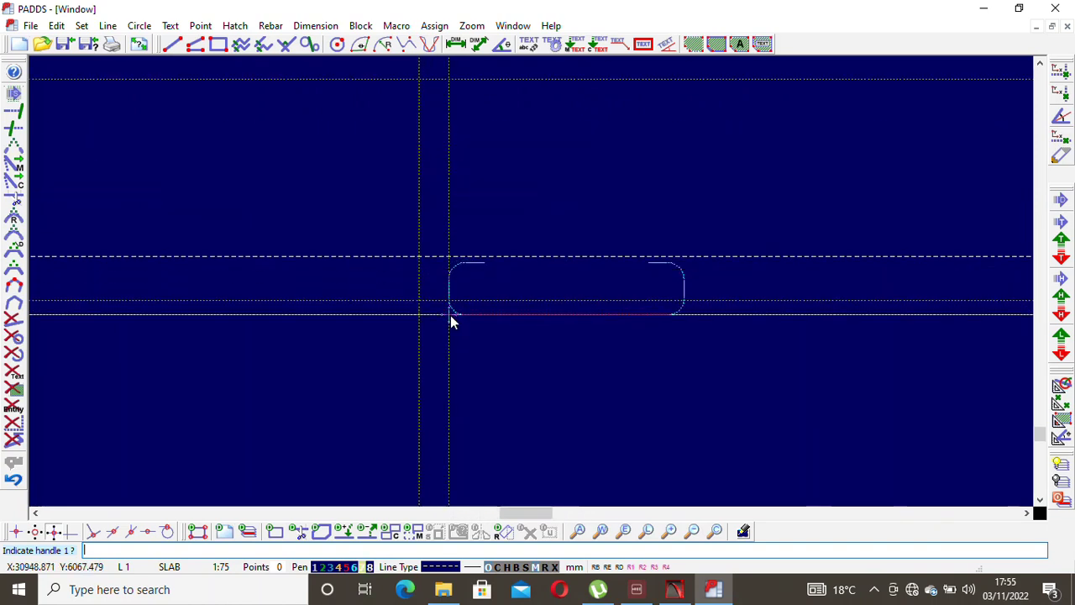
pyautogui.click(447, 308)
pyautogui.scroll(-6, 463, 390)
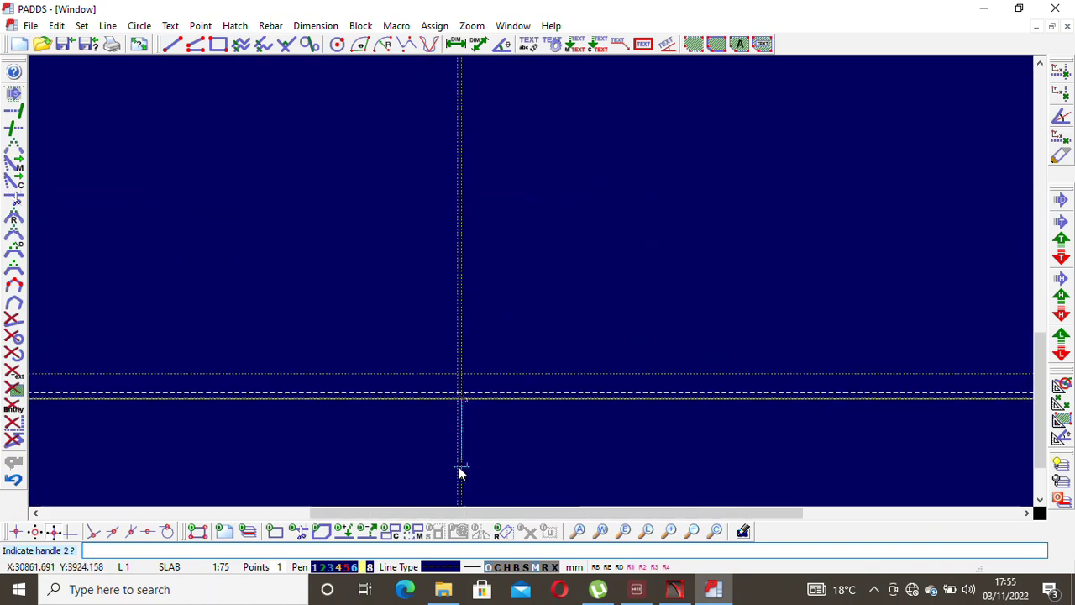
pyautogui.scroll(-2, 465, 288)
pyautogui.scroll(6, 442, 422)
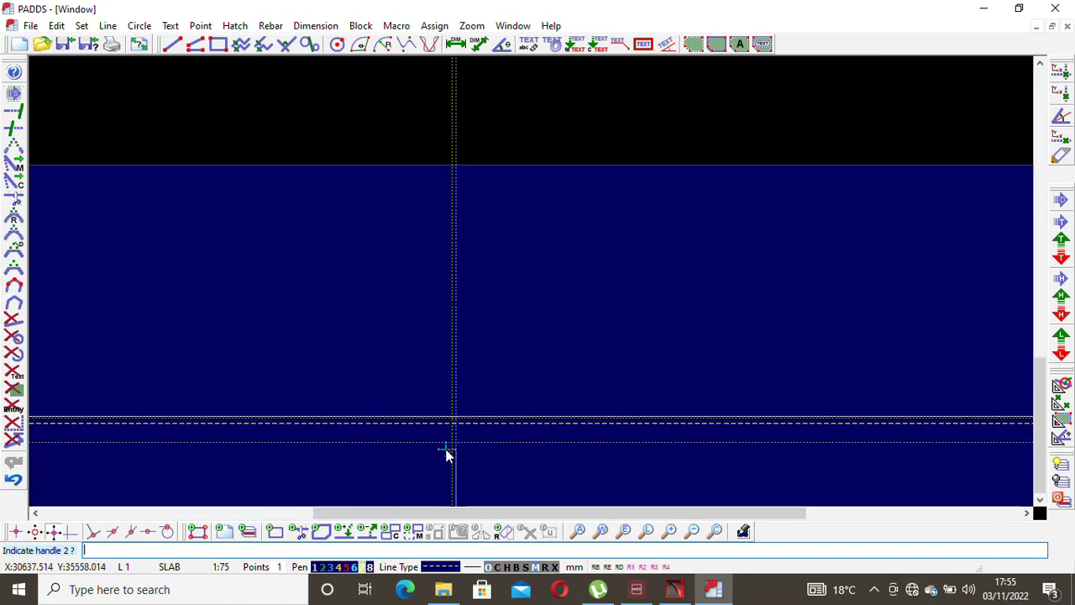
pyautogui.click(496, 224)
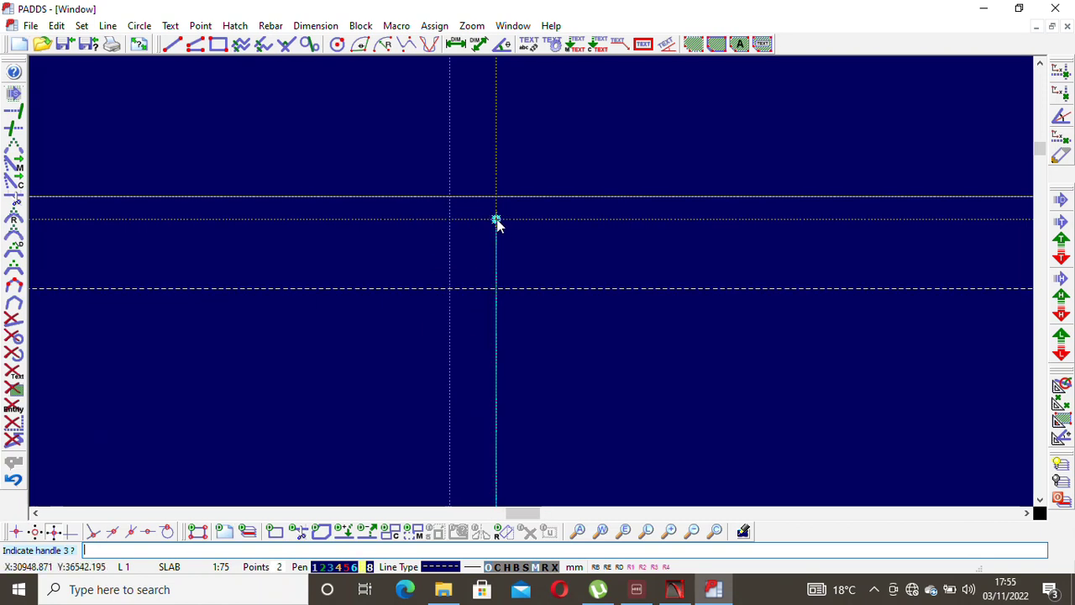
# Set the bar's lower and upper return legs to end where the offset horizontal construction lines cross the second vertical line.
pyautogui.scroll(-2, 513, 143)
pyautogui.scroll(5, 480, 257)
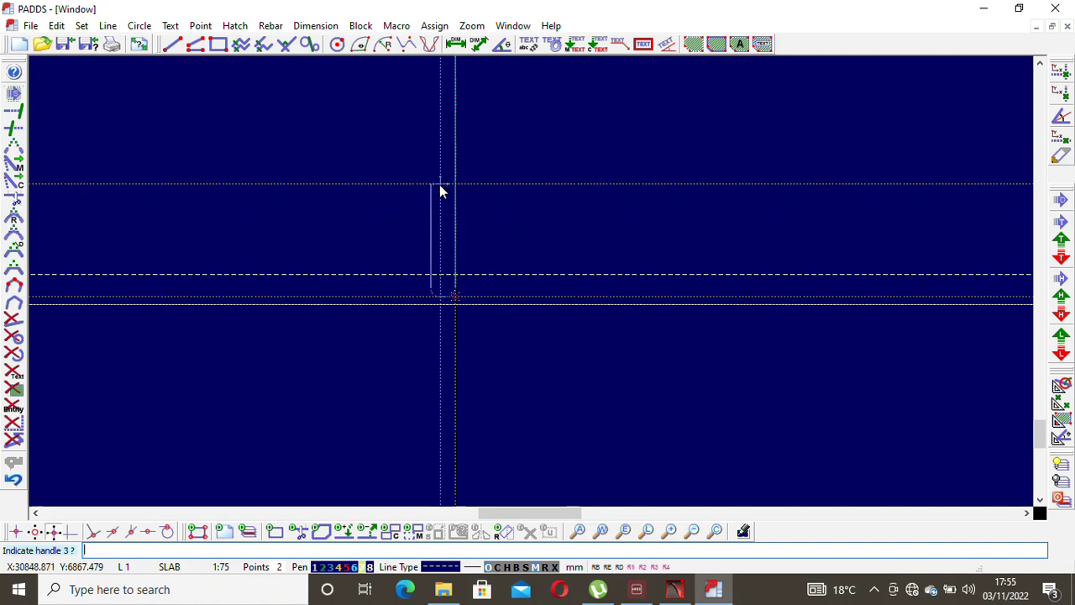
pyautogui.click(440, 186)
pyautogui.scroll(-3, 449, 348)
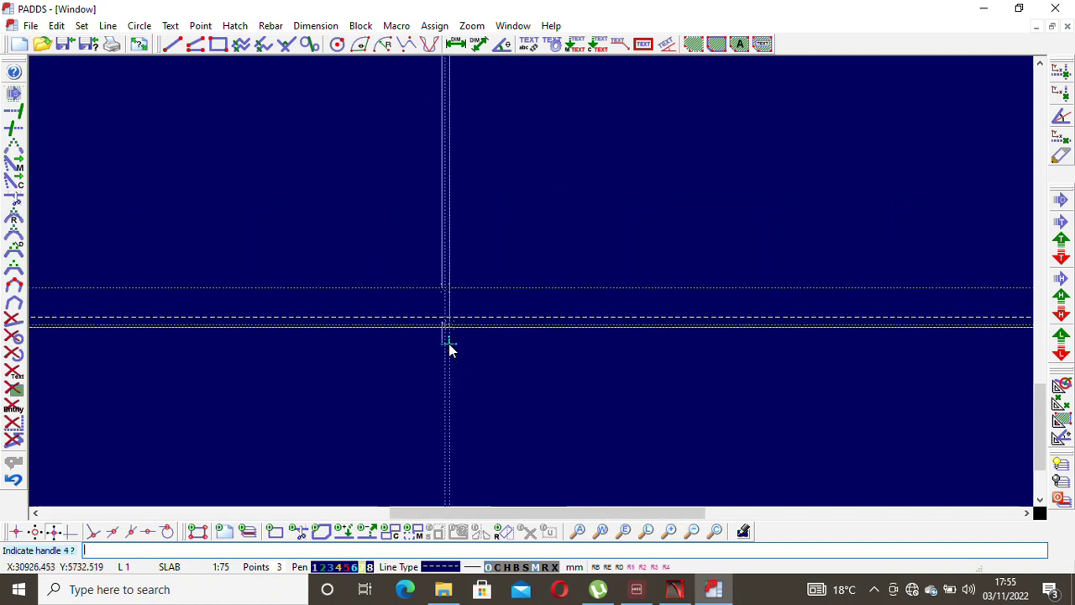
pyautogui.scroll(-4, 449, 348)
pyautogui.scroll(5, 442, 283)
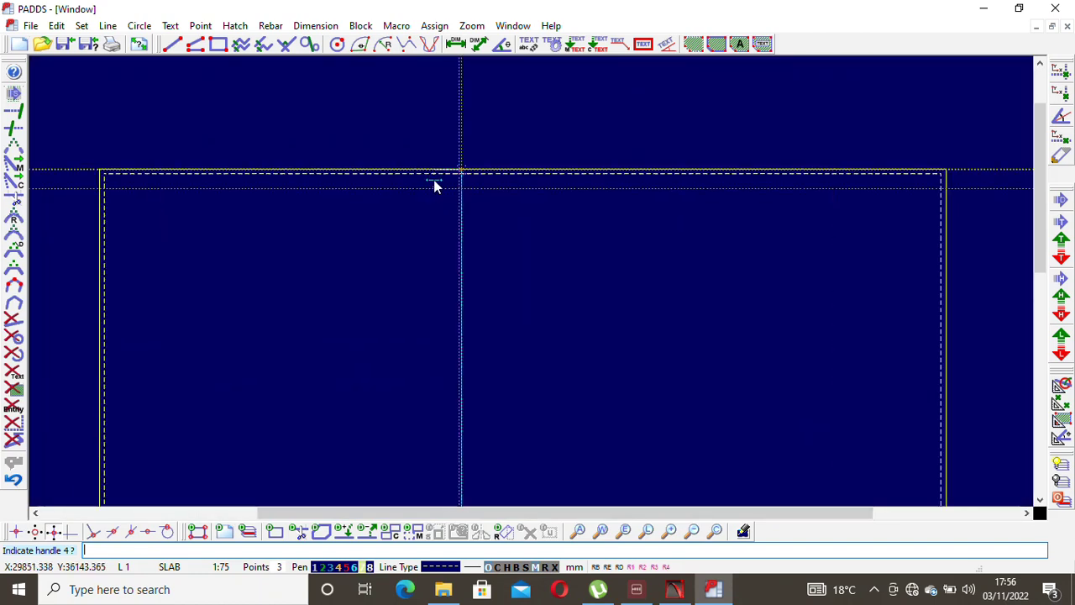
pyautogui.scroll(2, 443, 197)
pyautogui.click(527, 195)
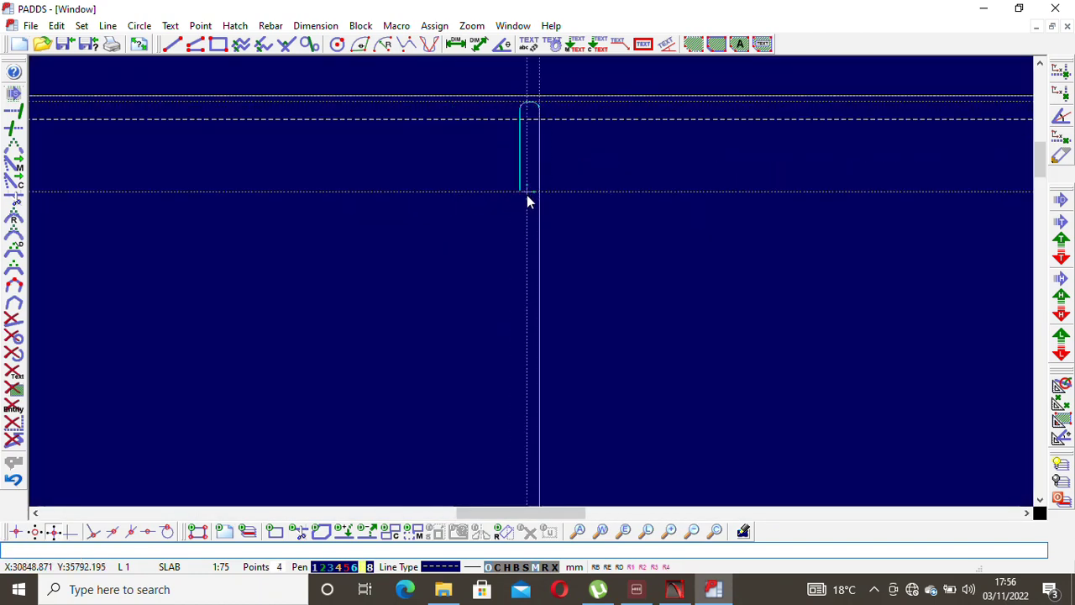
pyautogui.rightClick(526, 195)
# Erase all construction lines from the slab drawing.
pyautogui.scroll(-3, 540, 218)
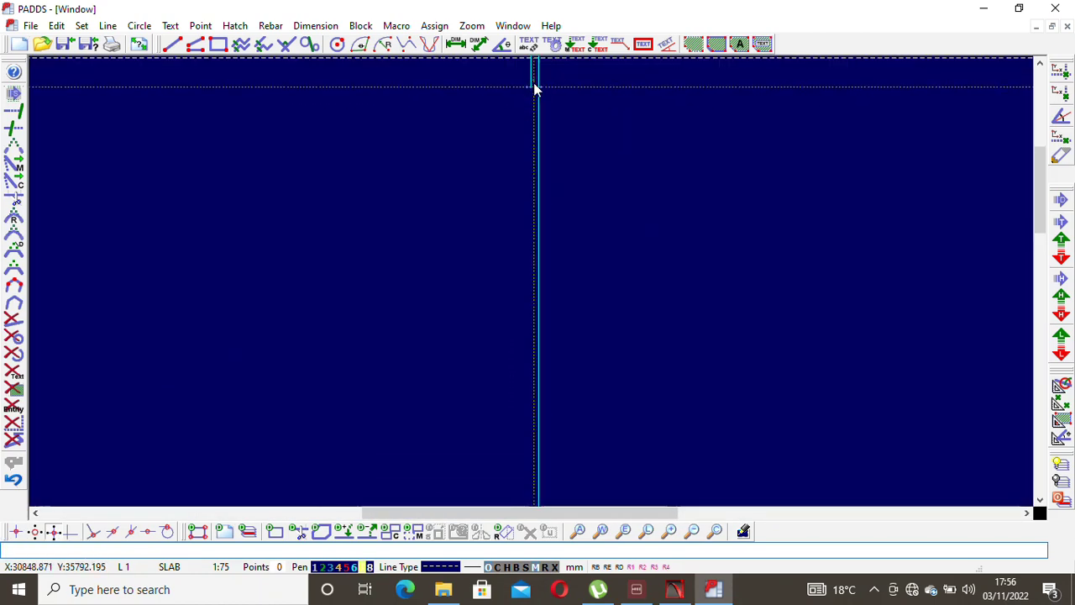
pyautogui.scroll(2, 534, 88)
pyautogui.hotkey('alt', 'e')
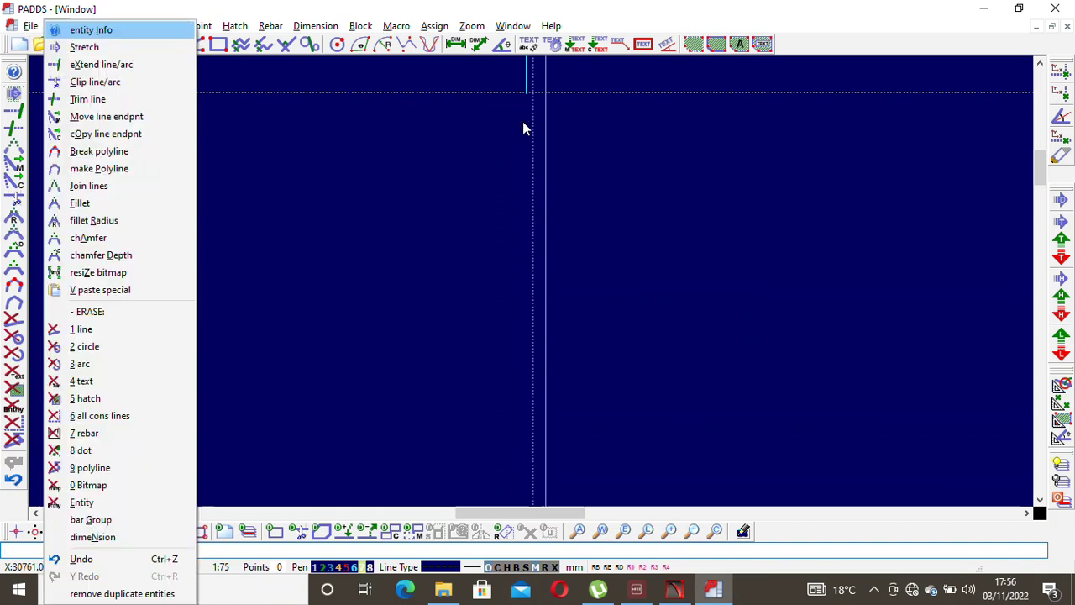
pyautogui.press('6')
# Examine the placed bar across the slab, including its bent ends at the lower and upper edges.
pyautogui.scroll(-4, 522, 144)
pyautogui.scroll(-3, 521, 143)
pyautogui.scroll(3, 522, 90)
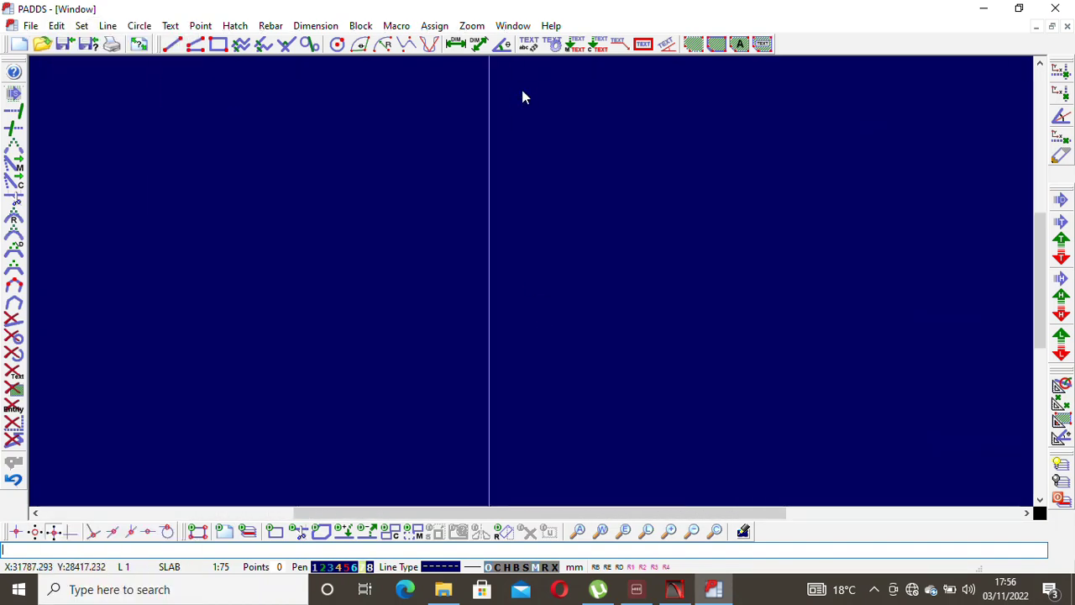
pyautogui.scroll(-3, 494, 346)
pyautogui.scroll(3, 566, 197)
pyautogui.scroll(-3, 565, 195)
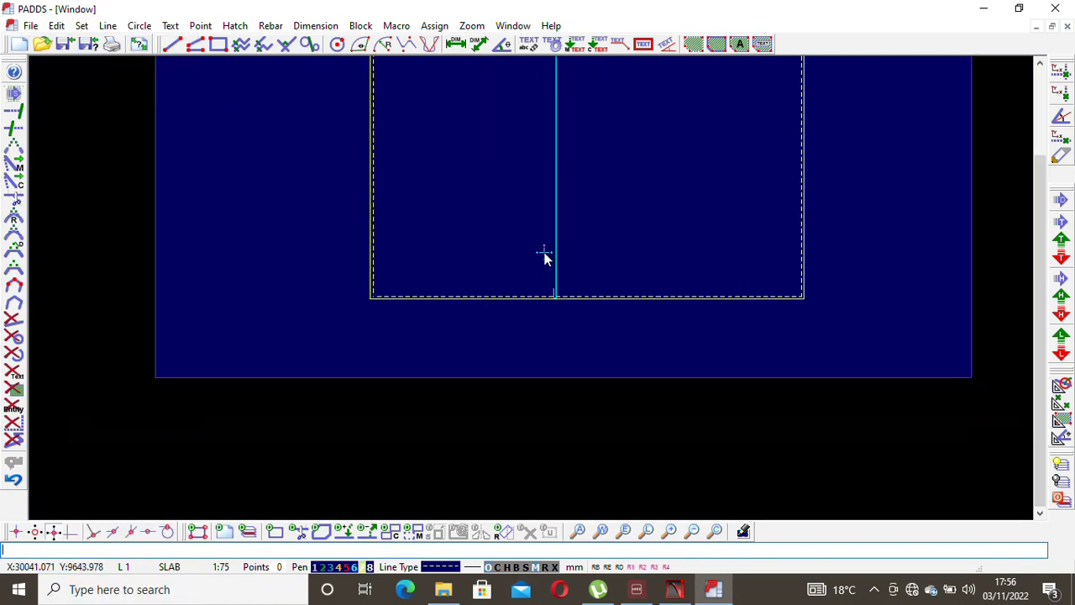
pyautogui.scroll(3, 569, 288)
pyautogui.scroll(-2, 456, 187)
pyautogui.scroll(3, 471, 291)
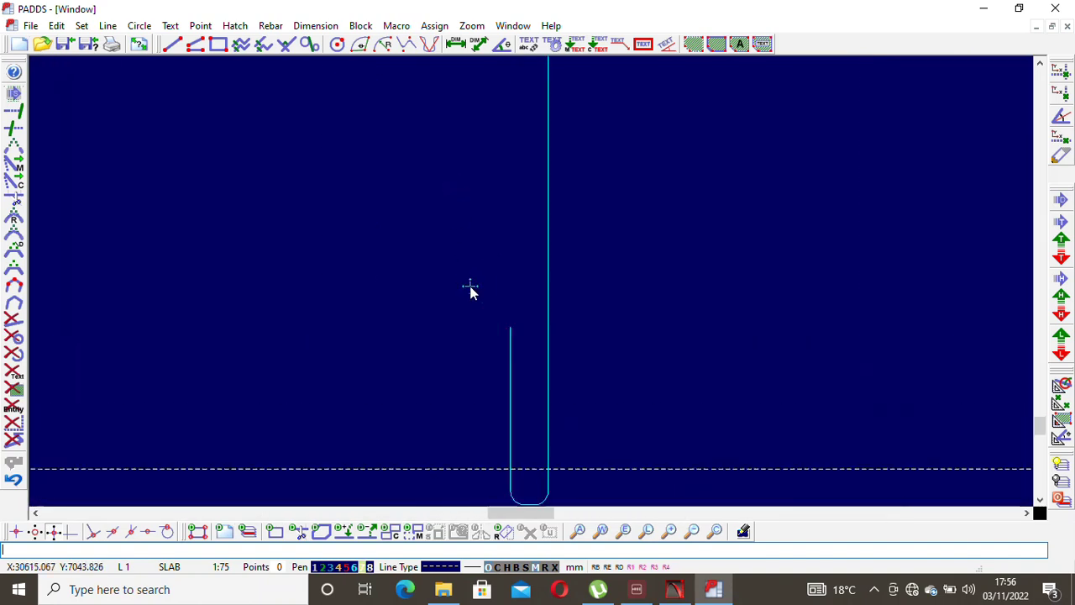
pyautogui.scroll(-3, 524, 361)
pyautogui.scroll(-4, 524, 361)
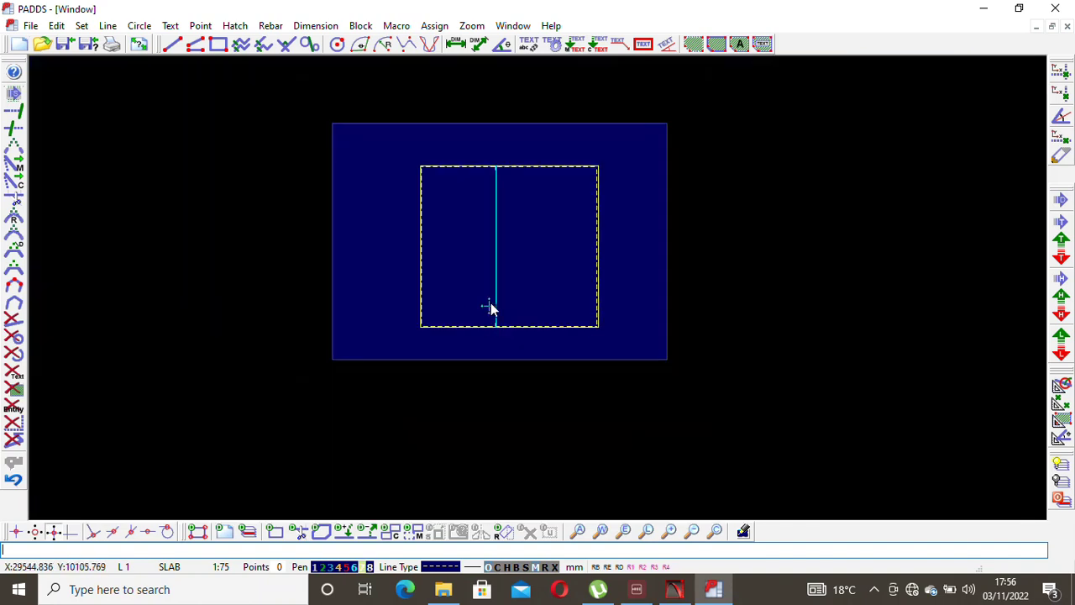
pyautogui.scroll(4, 490, 308)
pyautogui.scroll(-2, 470, 201)
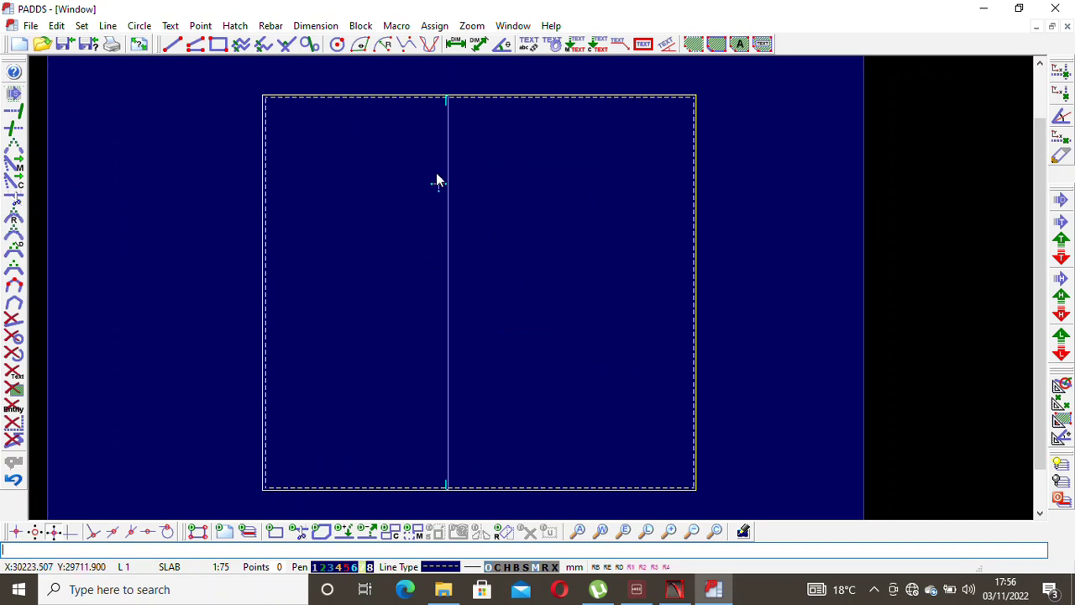
pyautogui.scroll(1, 434, 126)
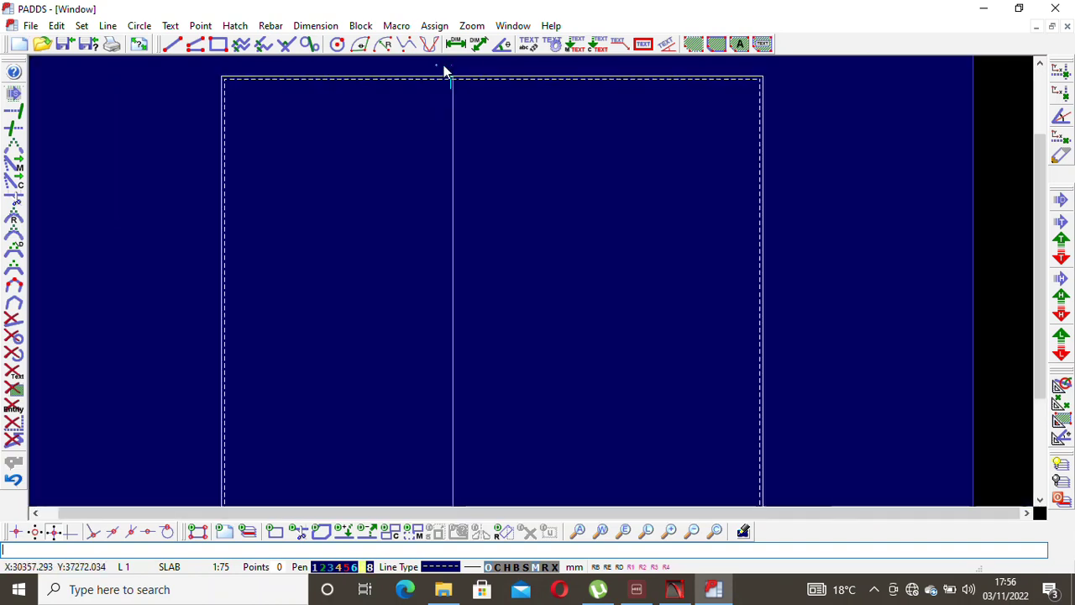
pyautogui.scroll(-2, 443, 72)
pyautogui.scroll(2, 453, 96)
pyautogui.scroll(1, 438, 145)
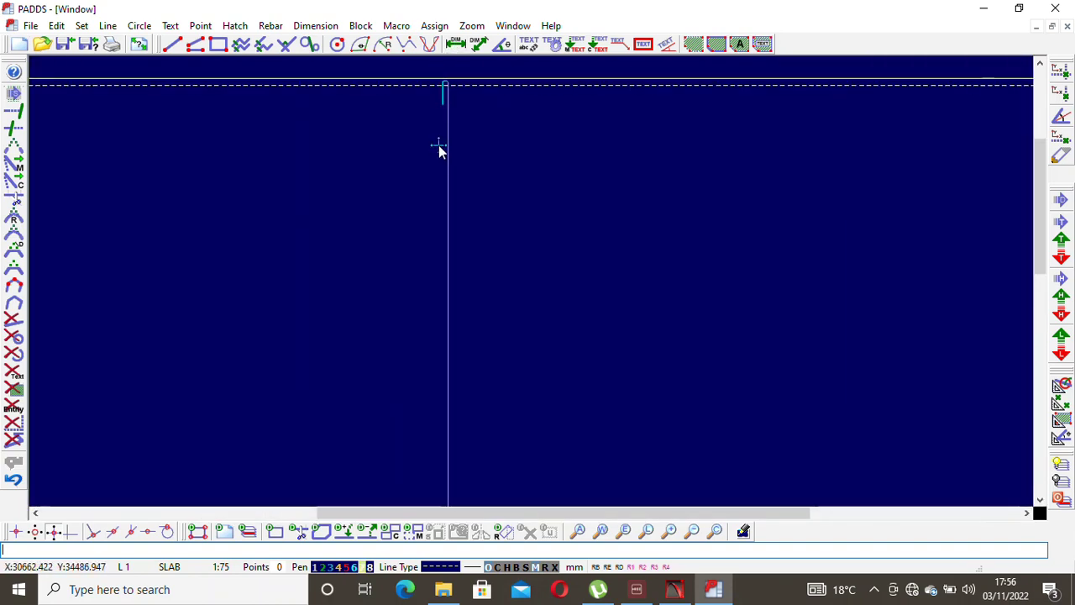
pyautogui.scroll(-2, 439, 146)
pyautogui.scroll(-1, 519, 102)
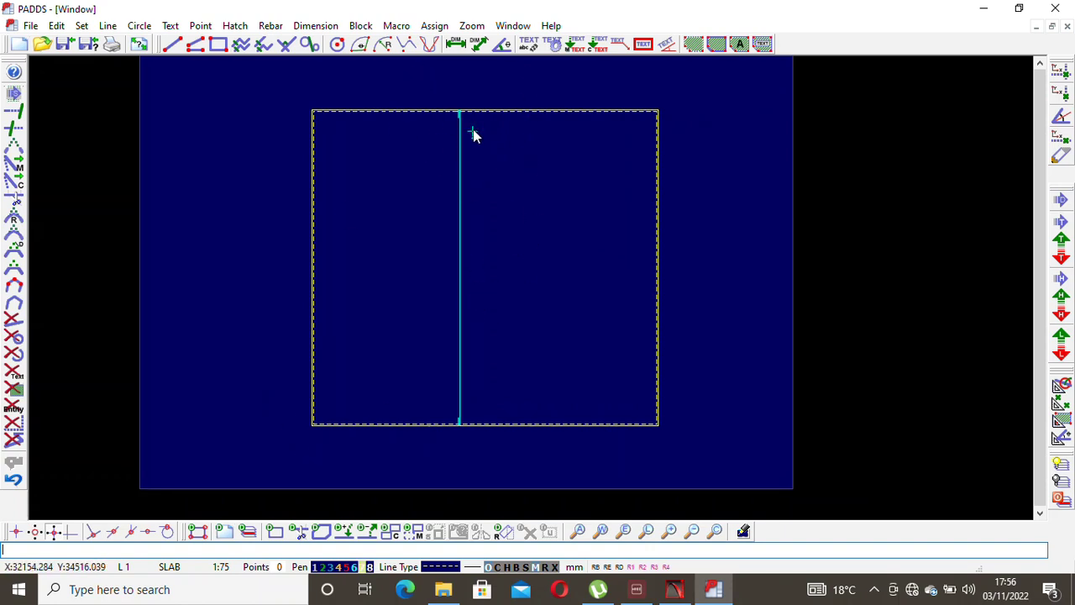
pyautogui.scroll(1, 443, 84)
pyautogui.scroll(1, 529, 161)
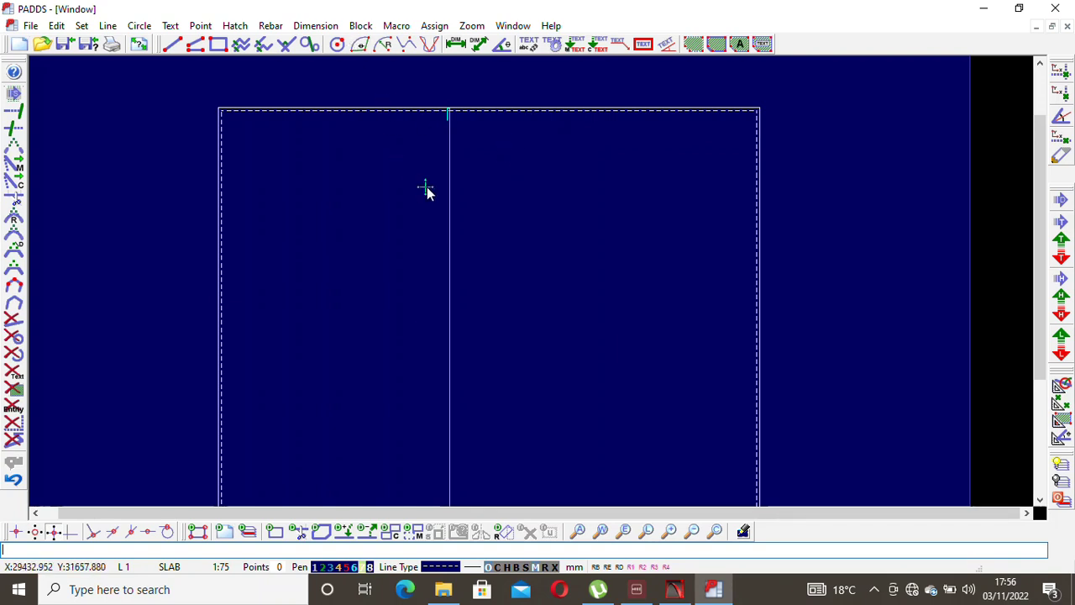
pyautogui.scroll(1, 425, 190)
pyautogui.scroll(-1, 390, 108)
# Review the commands offered for rebar, dimensions, blocks and macros, trying the horizontal dimension command without placing a dimension.
pyautogui.click(271, 26)
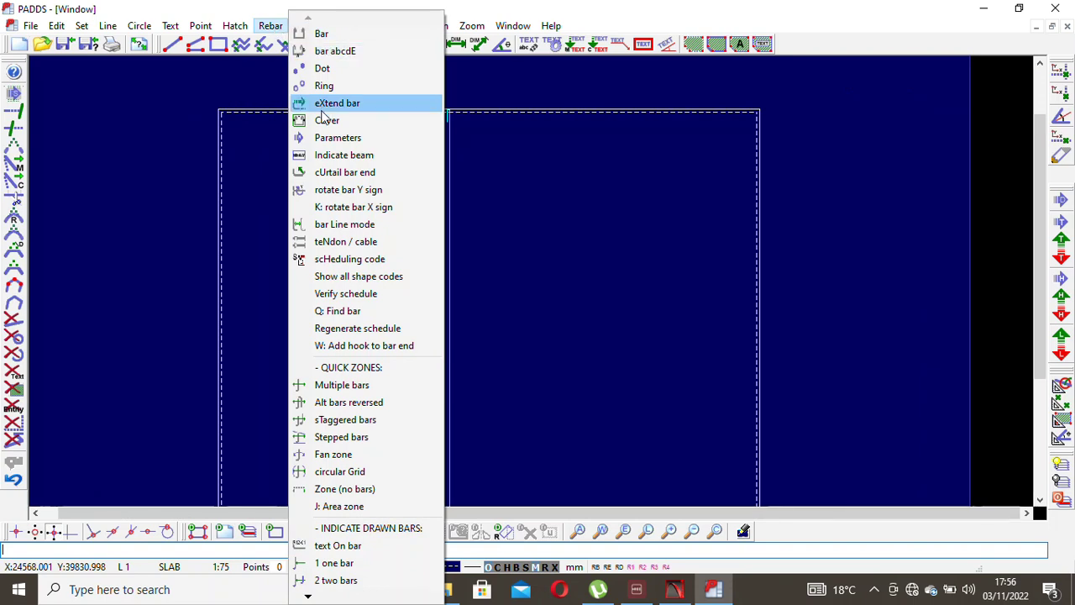
pyautogui.click(270, 26)
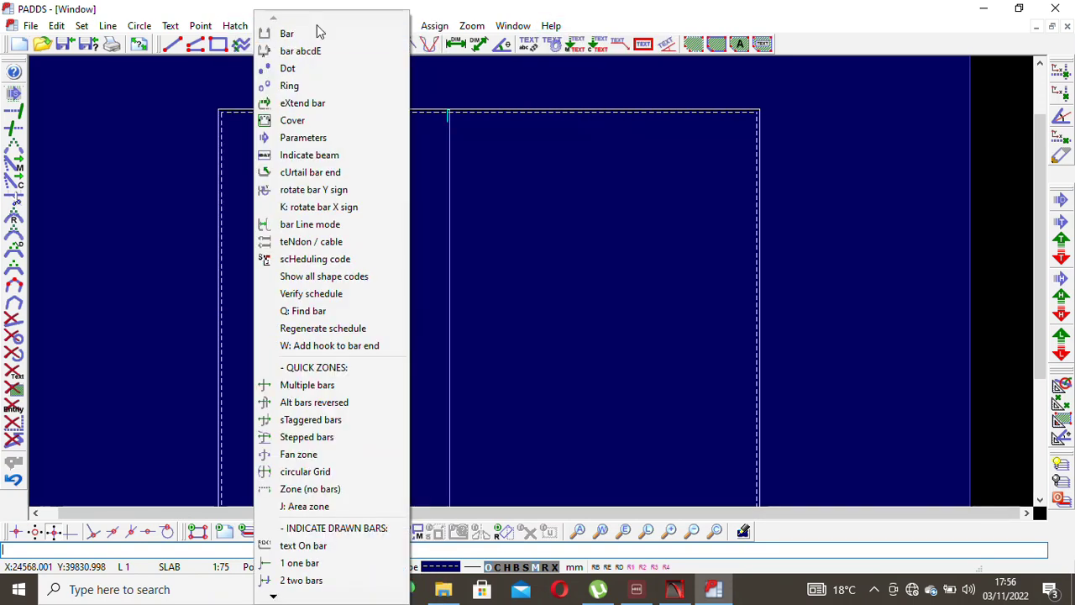
pyautogui.moveTo(315, 25)
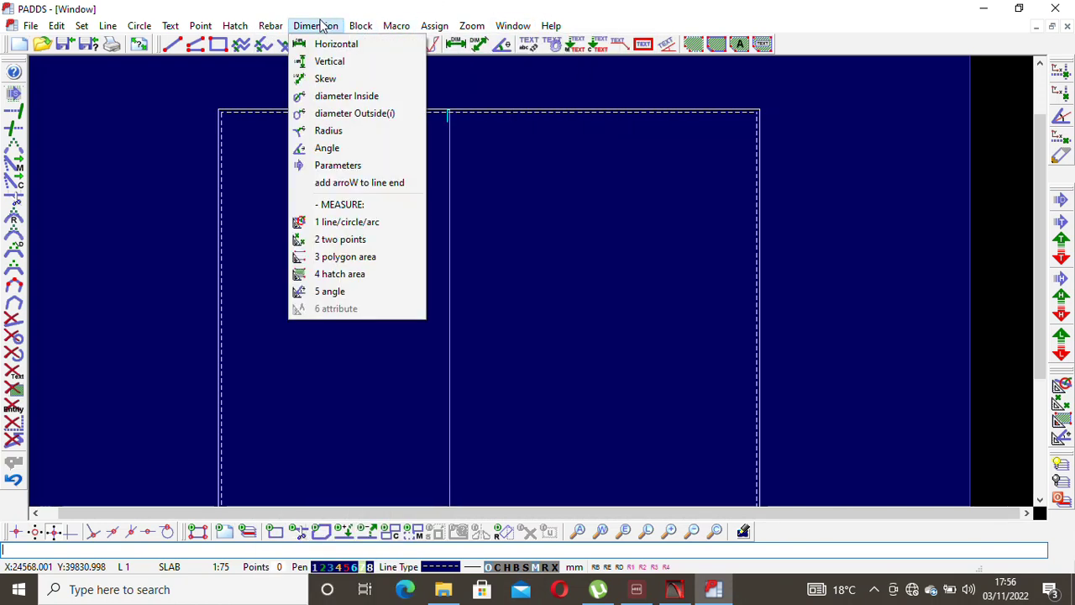
pyautogui.click(327, 50)
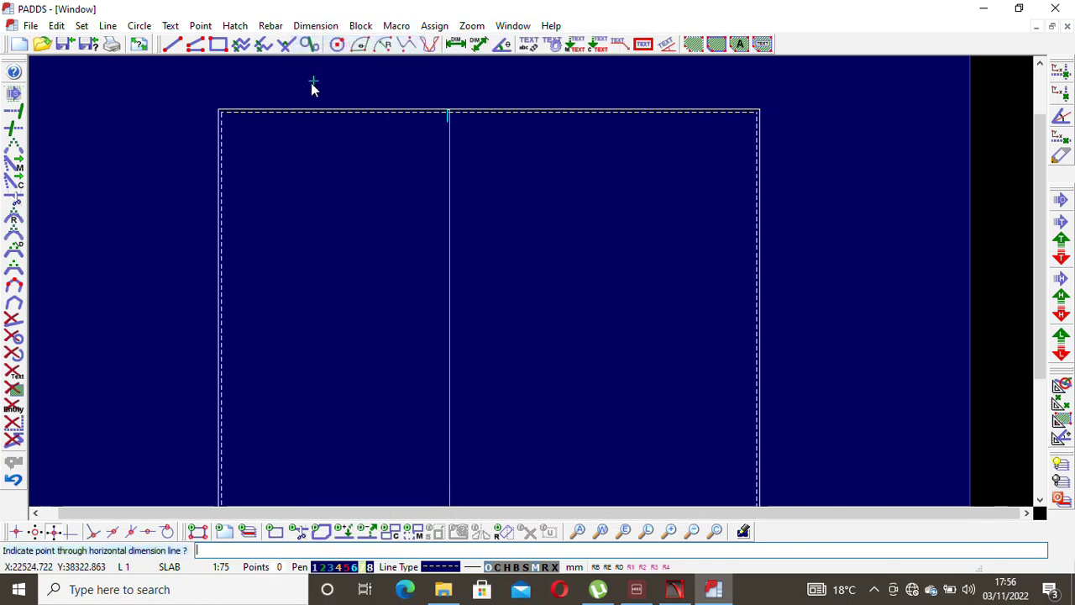
pyautogui.scroll(-3, 259, 228)
pyautogui.scroll(4, 257, 156)
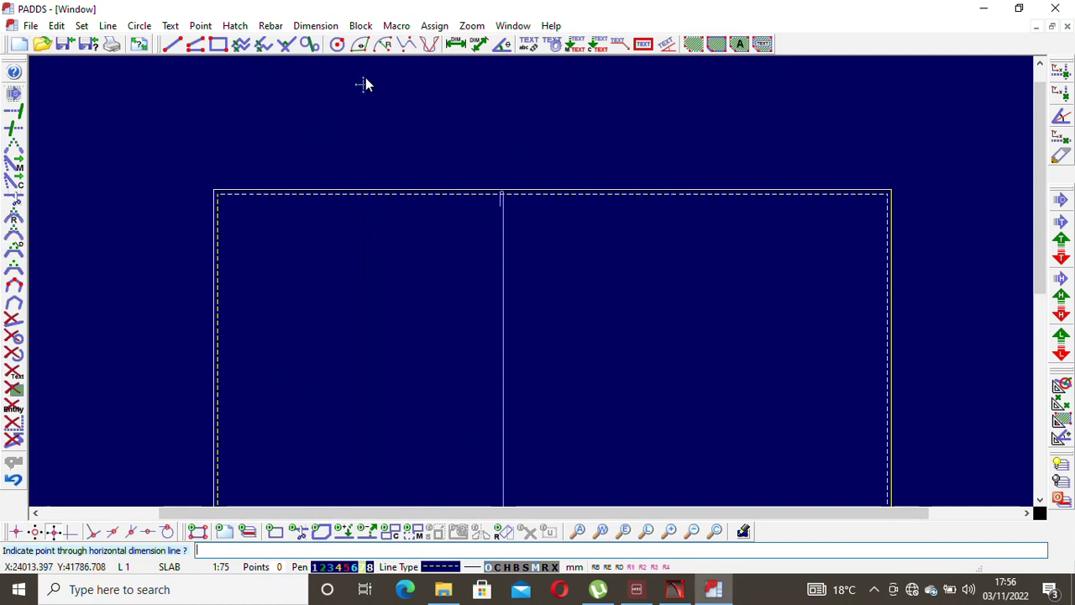
pyautogui.click(315, 25)
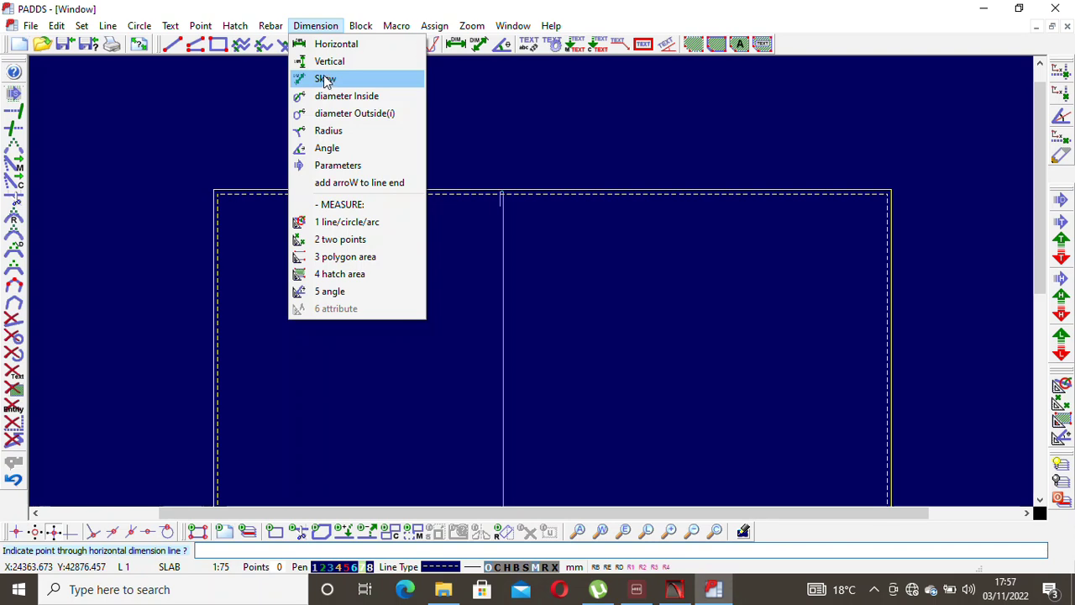
pyautogui.moveTo(365, 27)
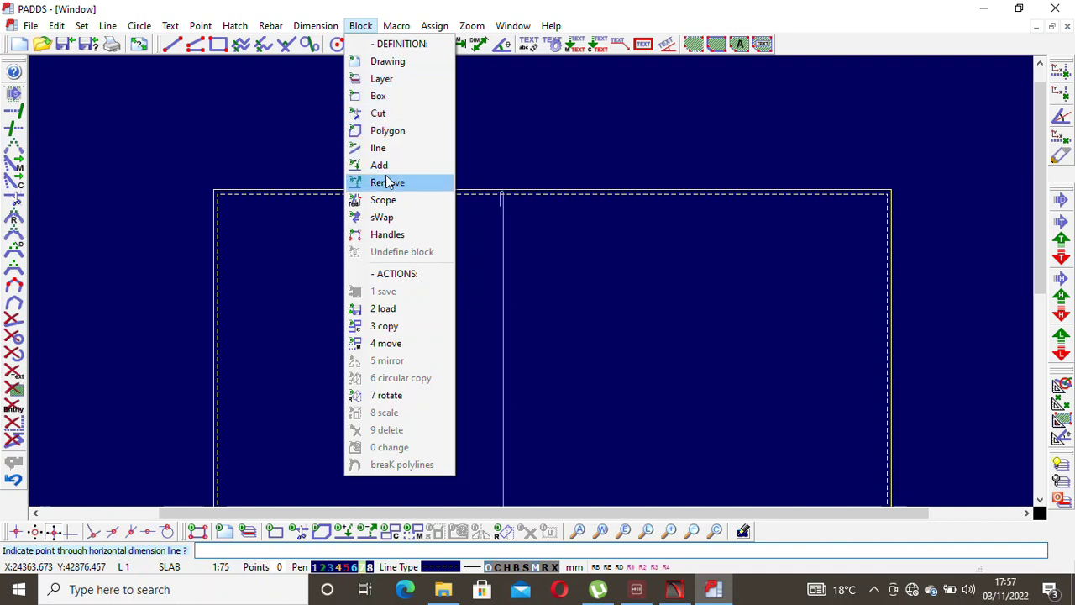
pyautogui.moveTo(405, 29)
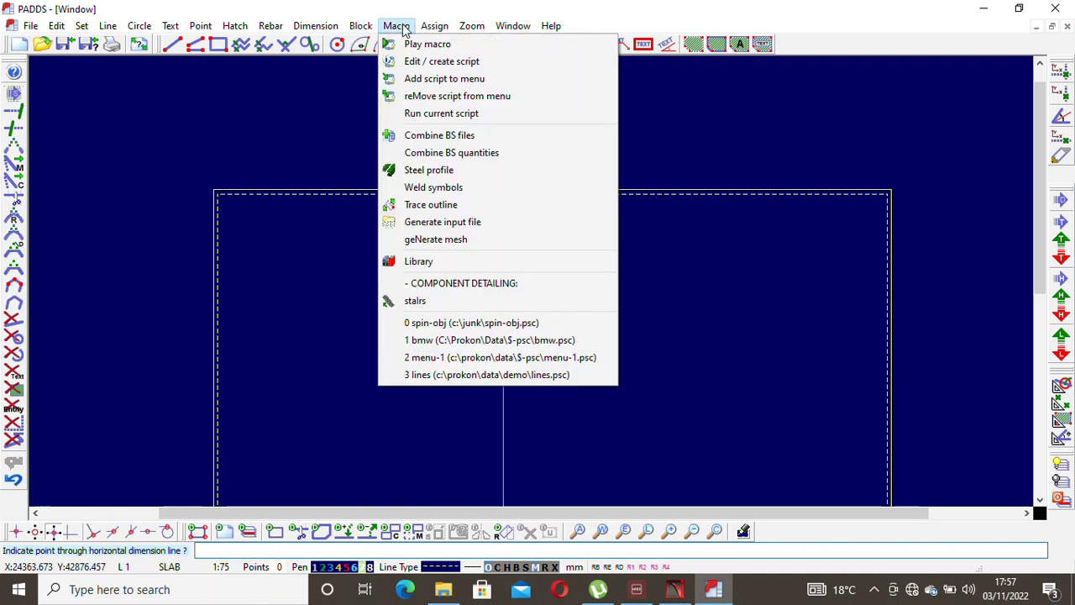